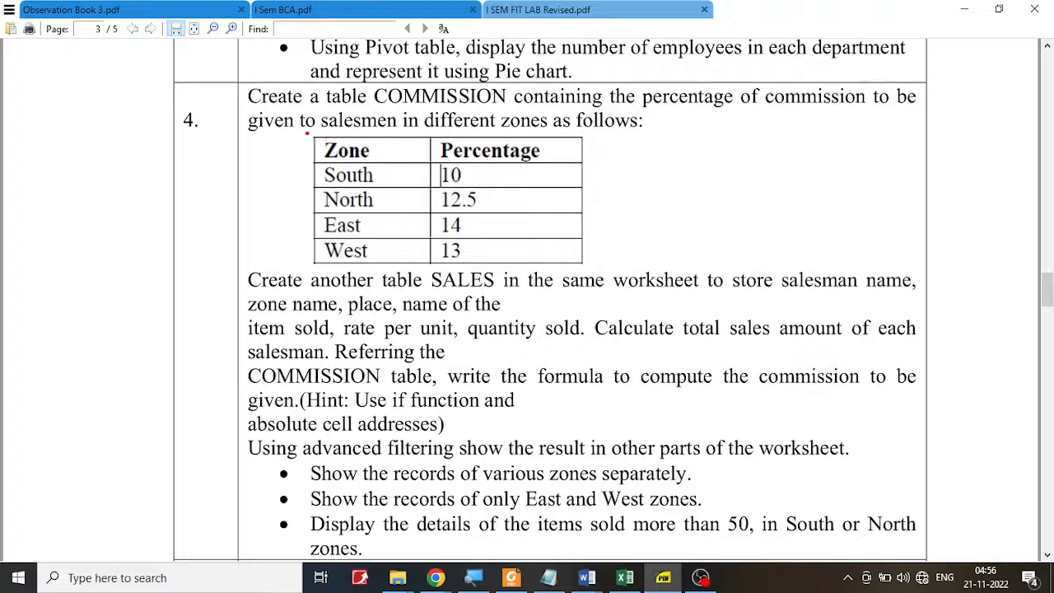
Examine exercise 4 in the lab PDF, covering the COMMISSION zone percentages and the fields required for the SALES table.
mouse_move(306, 132)
mouse_down()
mouse_move(323, 201)
mouse_move(395, 237)
mouse_move(610, 271)
mouse_move(594, 269)
mouse_up()
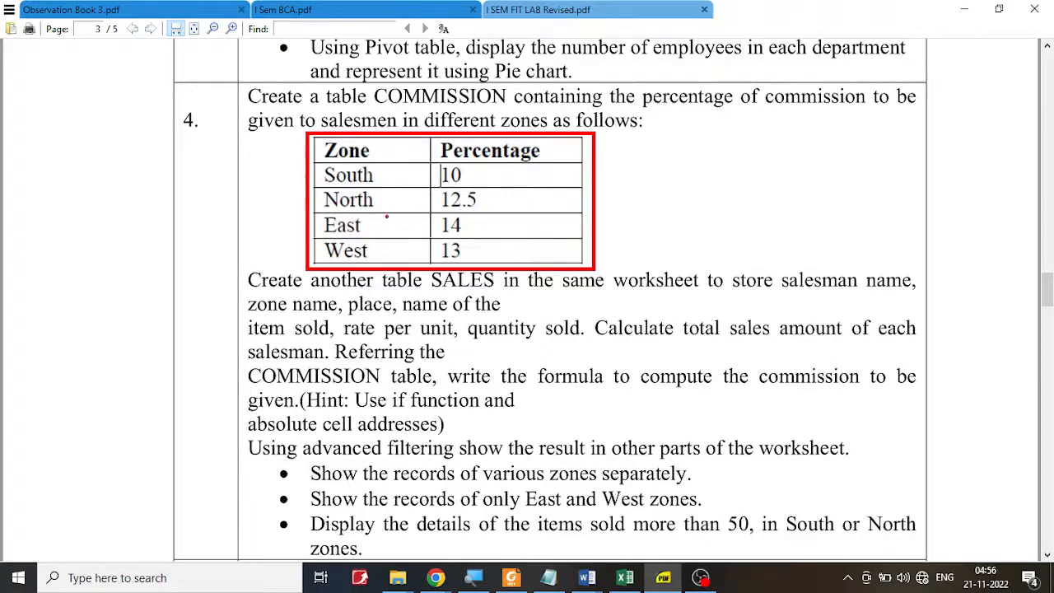
key(Escape)
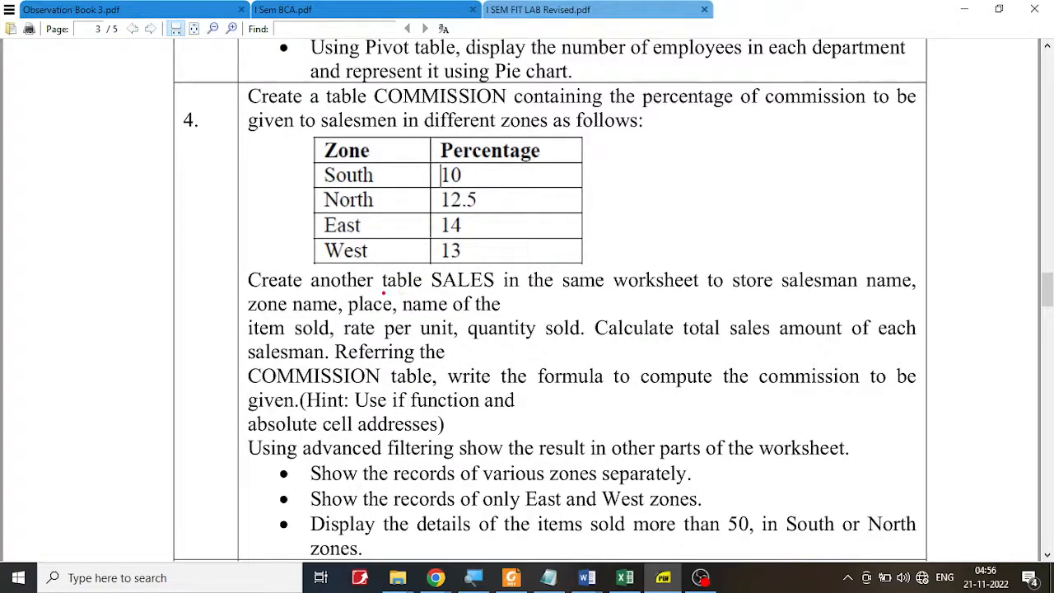
drag(383, 293, 520, 290)
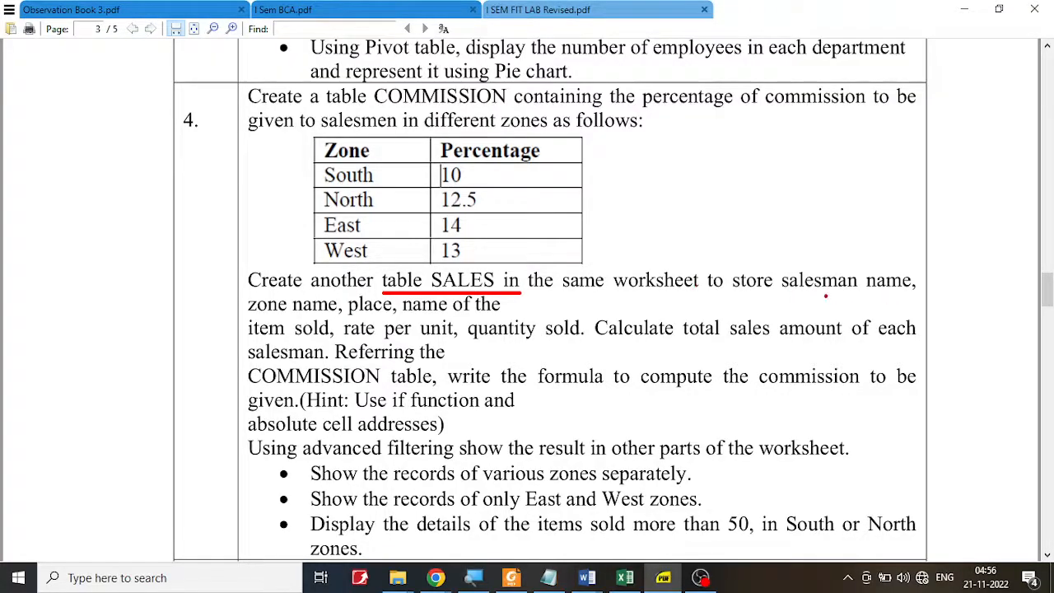
drag(824, 294, 913, 292)
drag(243, 317, 287, 316)
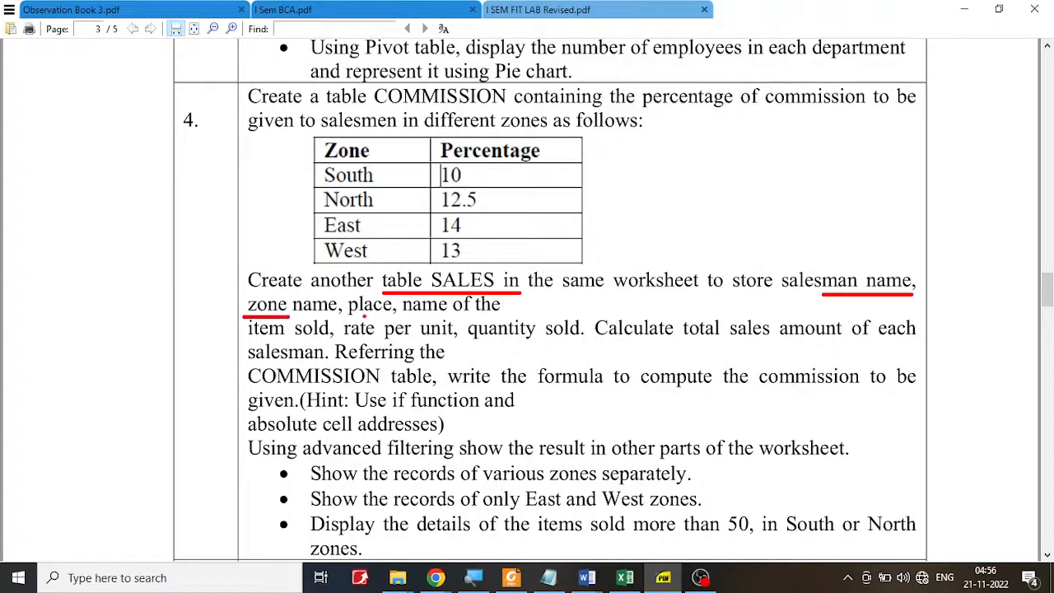
drag(364, 315, 422, 313)
drag(259, 338, 299, 339)
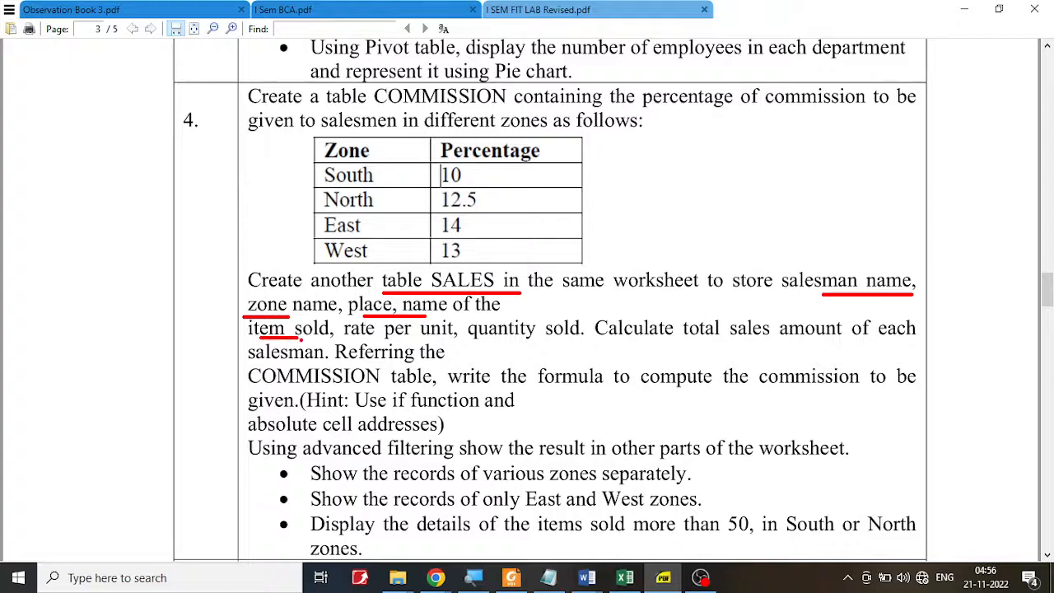
drag(373, 339, 416, 335)
drag(496, 350, 541, 351)
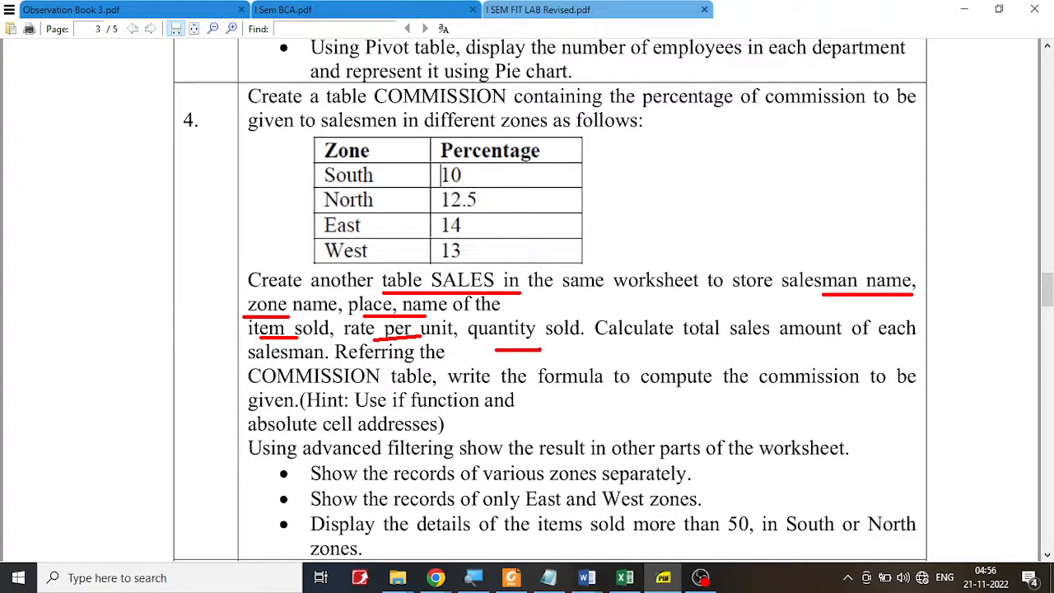
key(Escape)
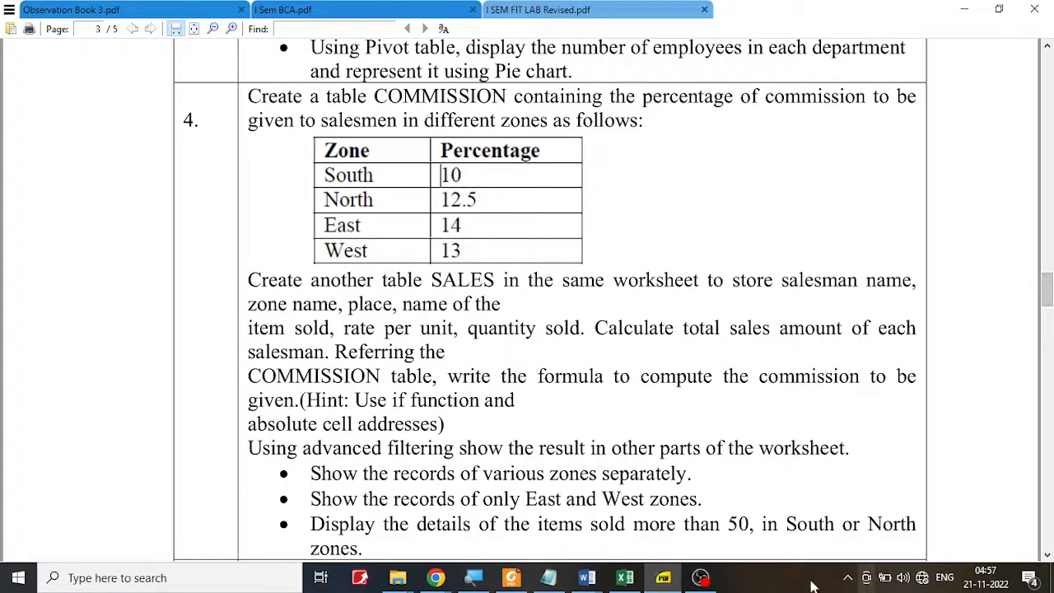
Switch to the Excel workbook and review the zone percentages in A1:B5 and the sales headers and salesman names below.
click(628, 578)
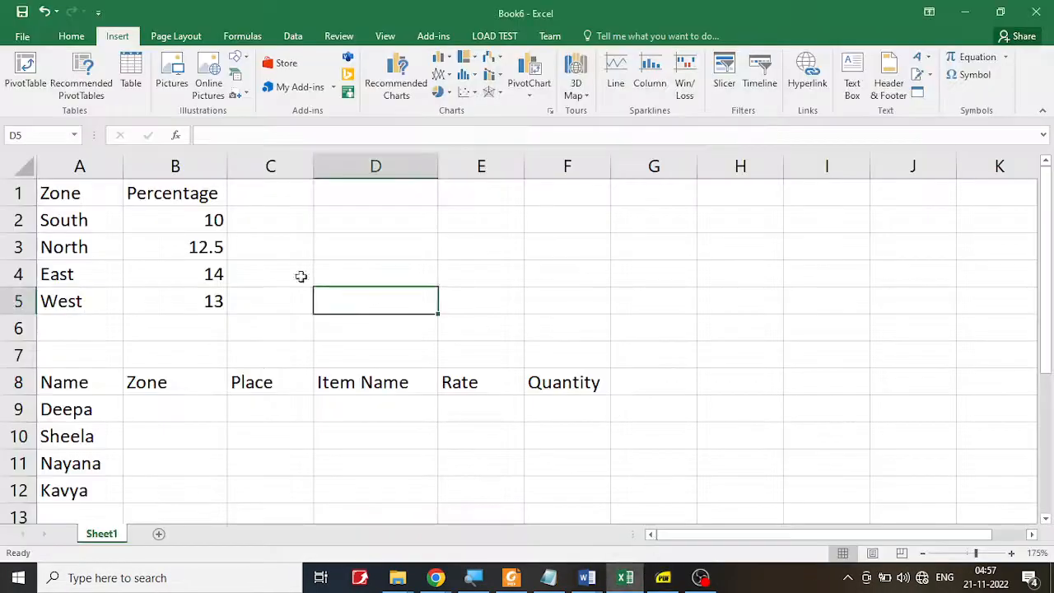
drag(52, 377, 603, 391)
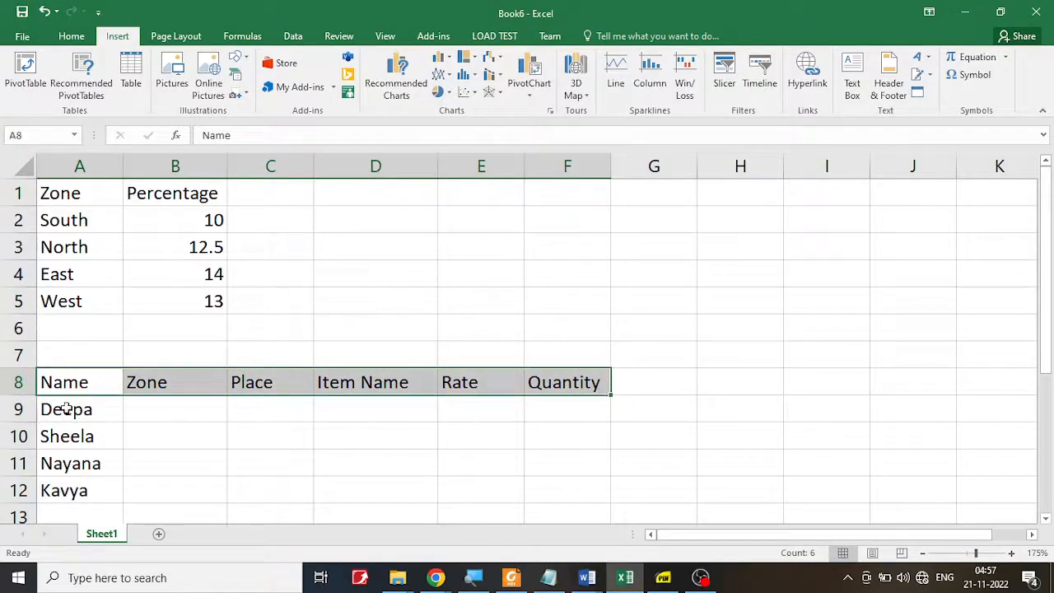
drag(66, 404, 64, 486)
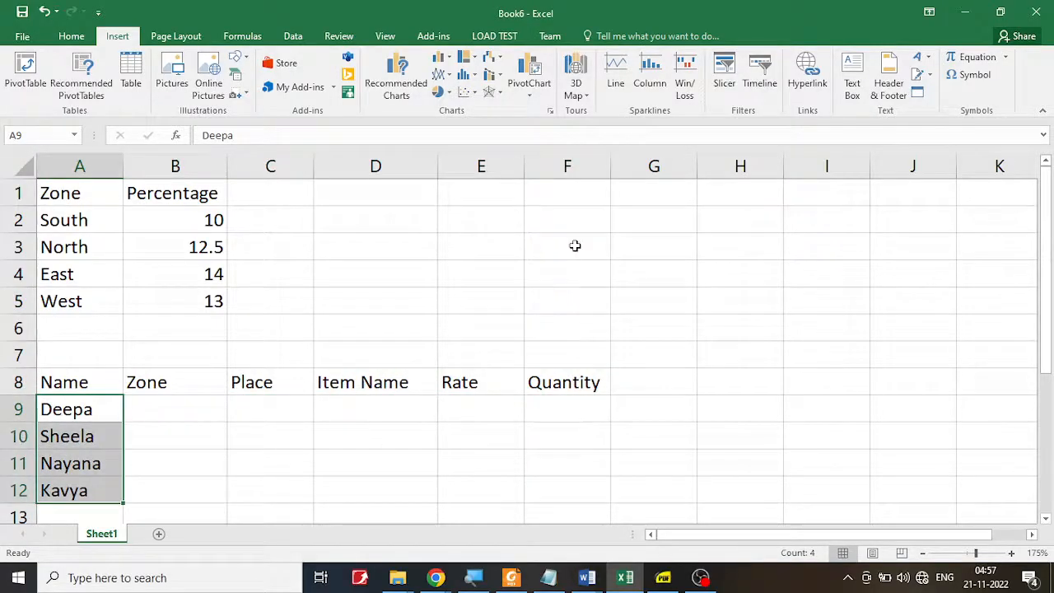
click(663, 575)
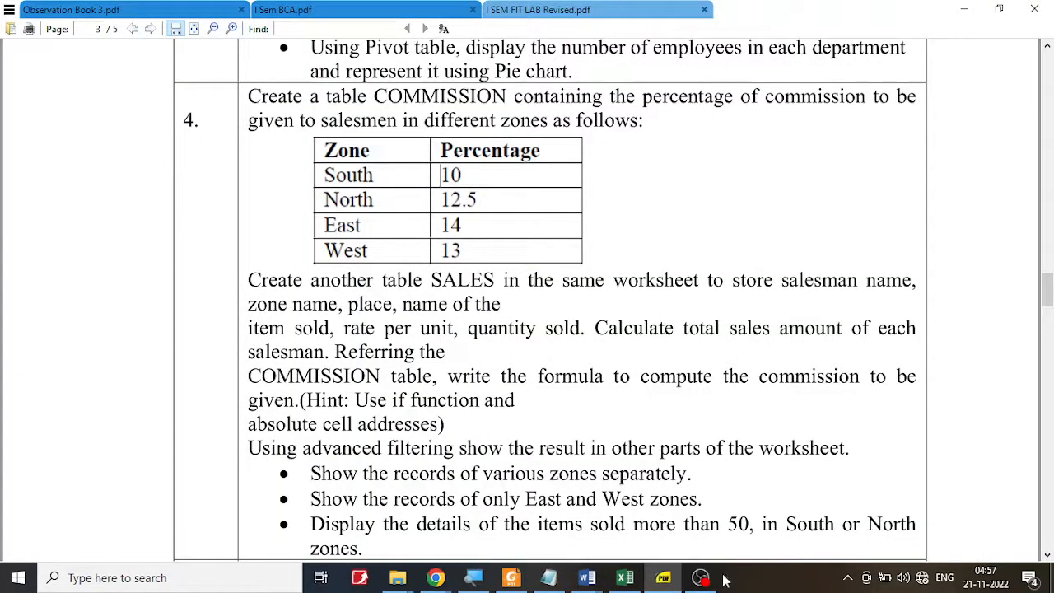
click(624, 577)
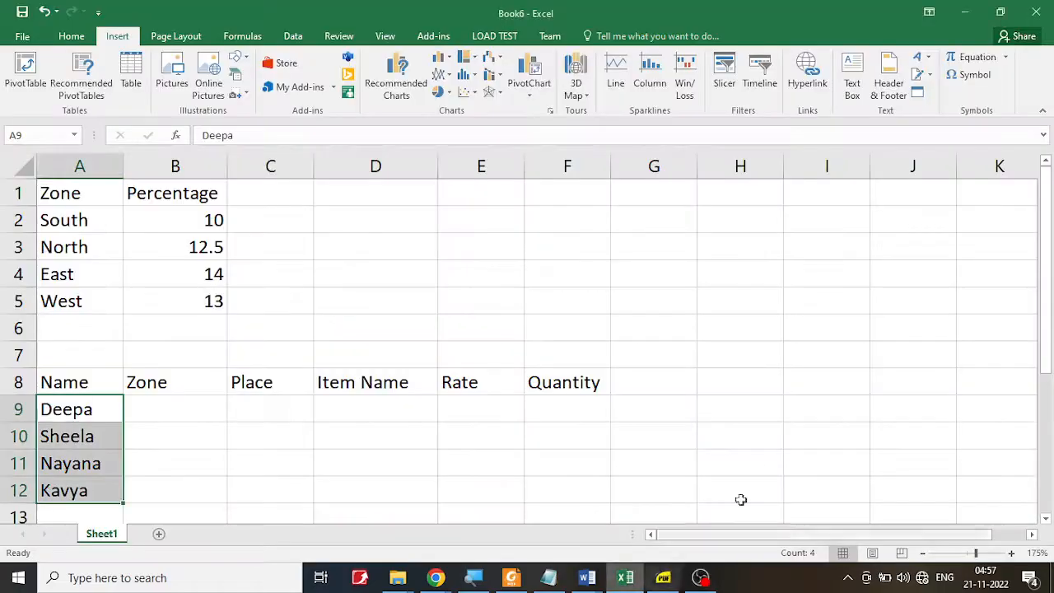
click(54, 211)
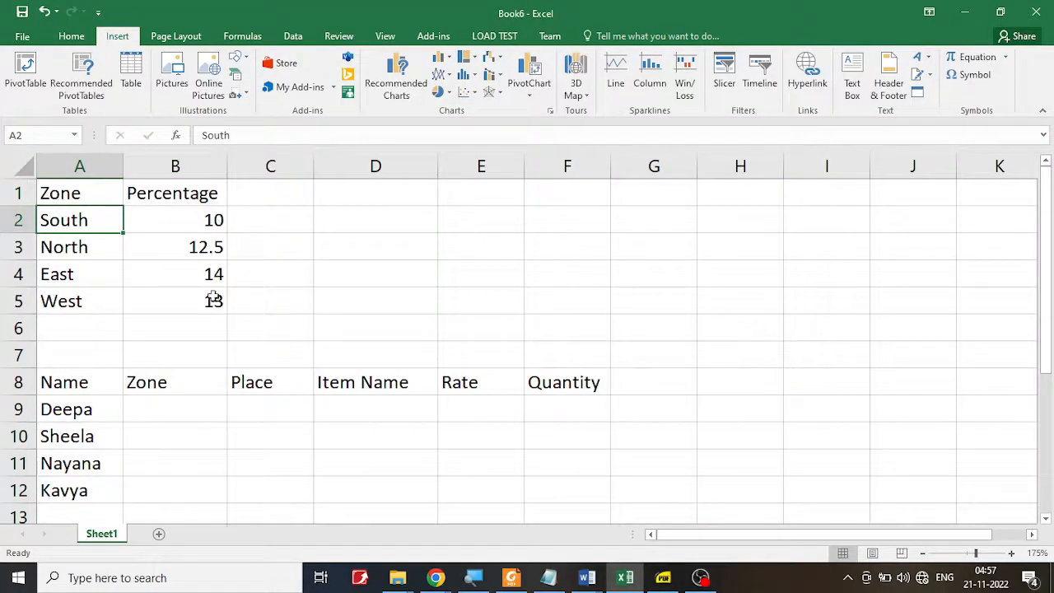
drag(77, 191, 215, 300)
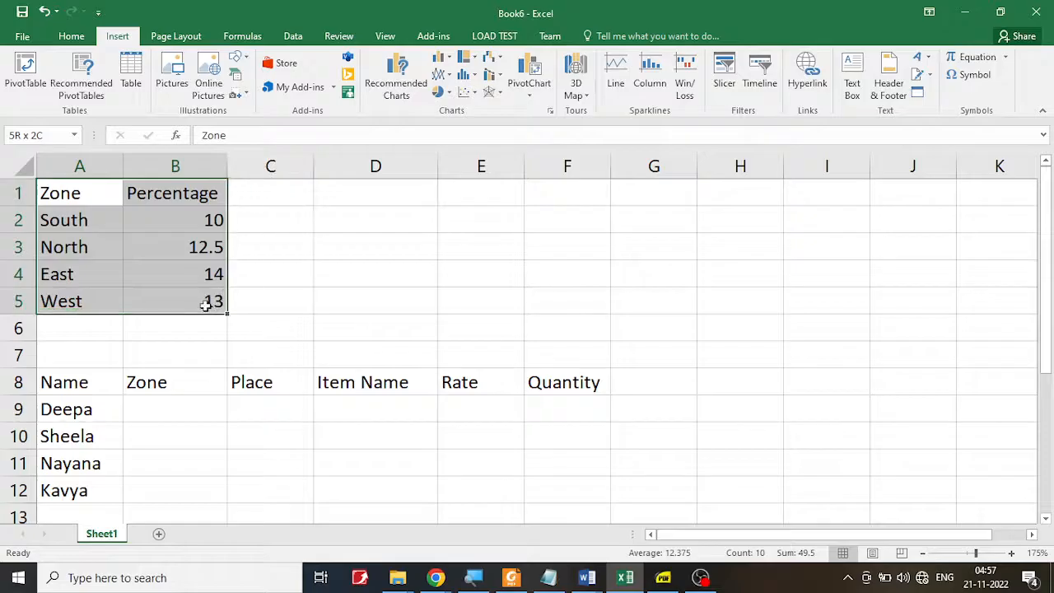
click(90, 219)
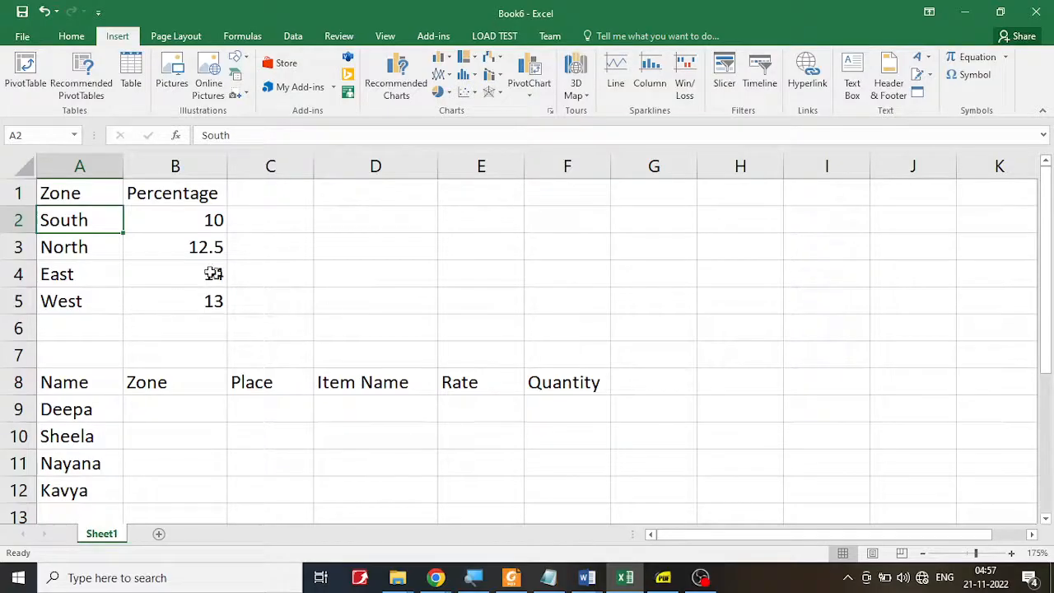
click(51, 247)
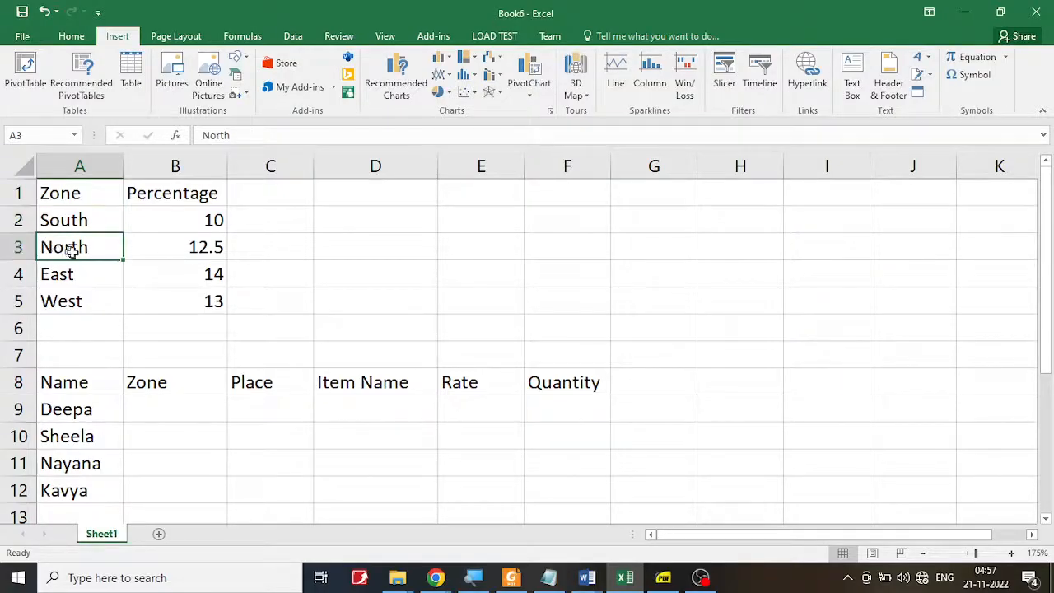
click(188, 247)
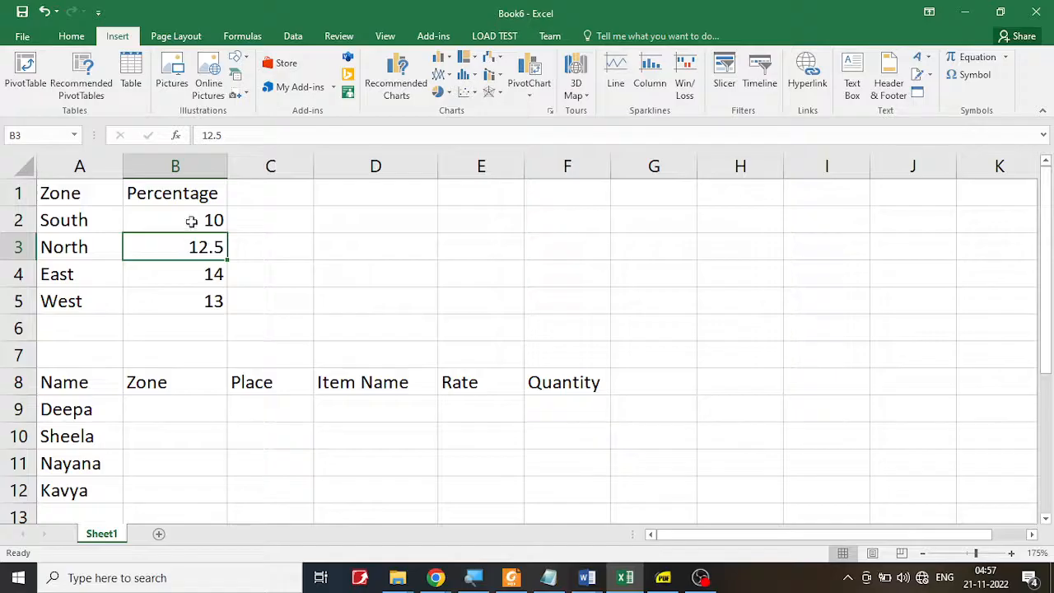
click(192, 219)
click(201, 278)
click(206, 302)
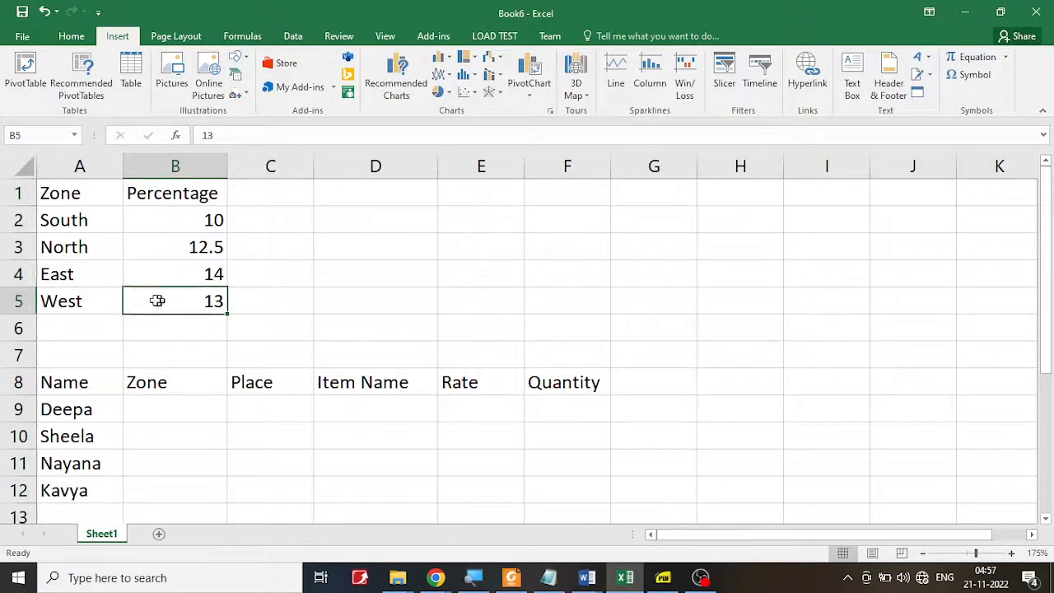
click(89, 300)
click(83, 272)
click(86, 246)
click(89, 222)
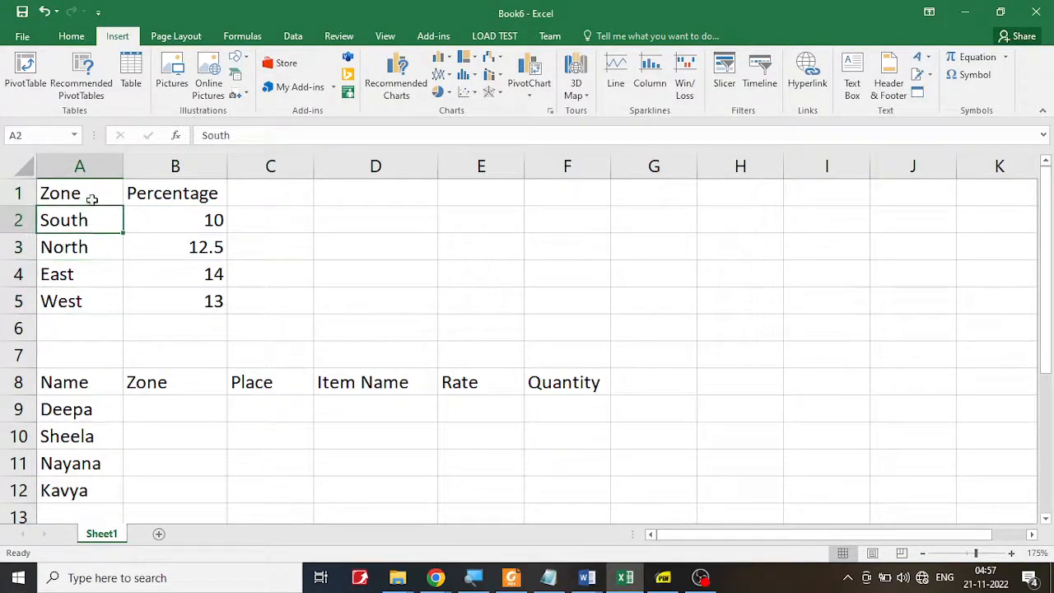
click(94, 195)
click(181, 202)
click(183, 250)
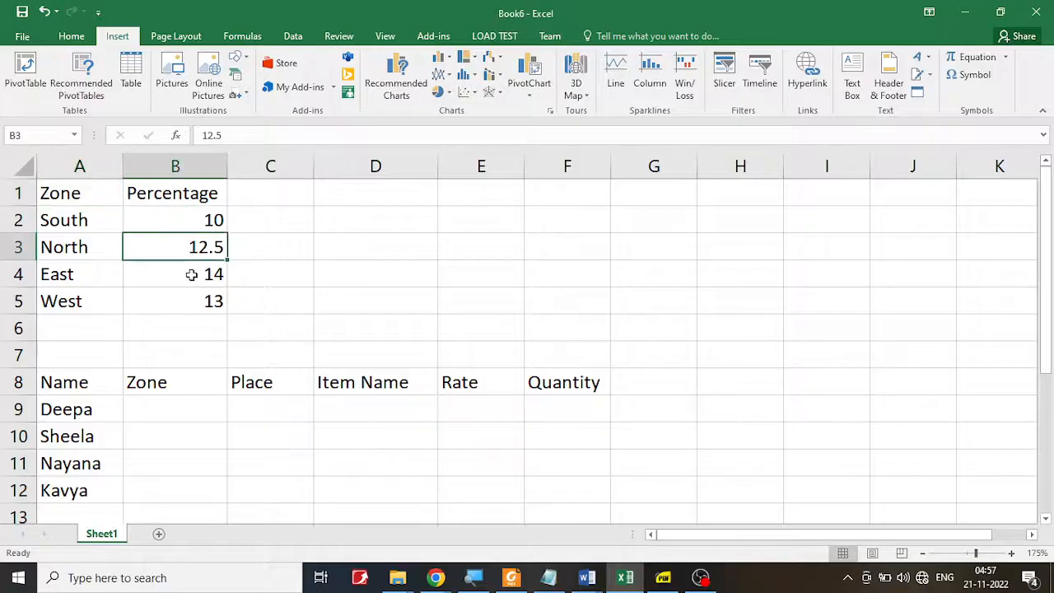
click(191, 277)
click(187, 298)
click(89, 298)
click(83, 274)
Convert the zone and percentage range A1:B5 into a table that has headers.
click(84, 249)
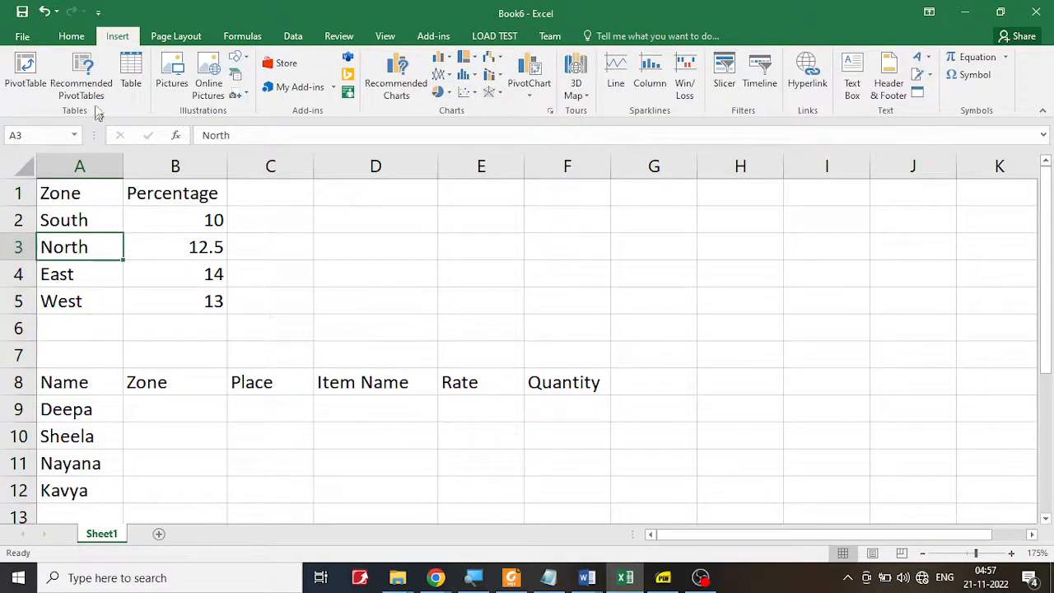
click(72, 36)
click(118, 37)
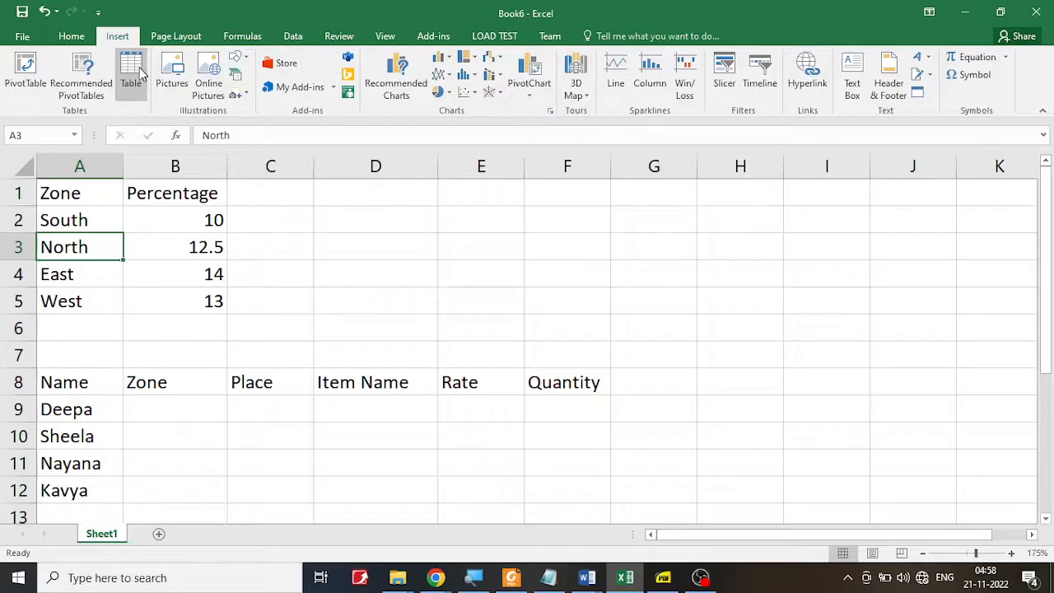
click(140, 73)
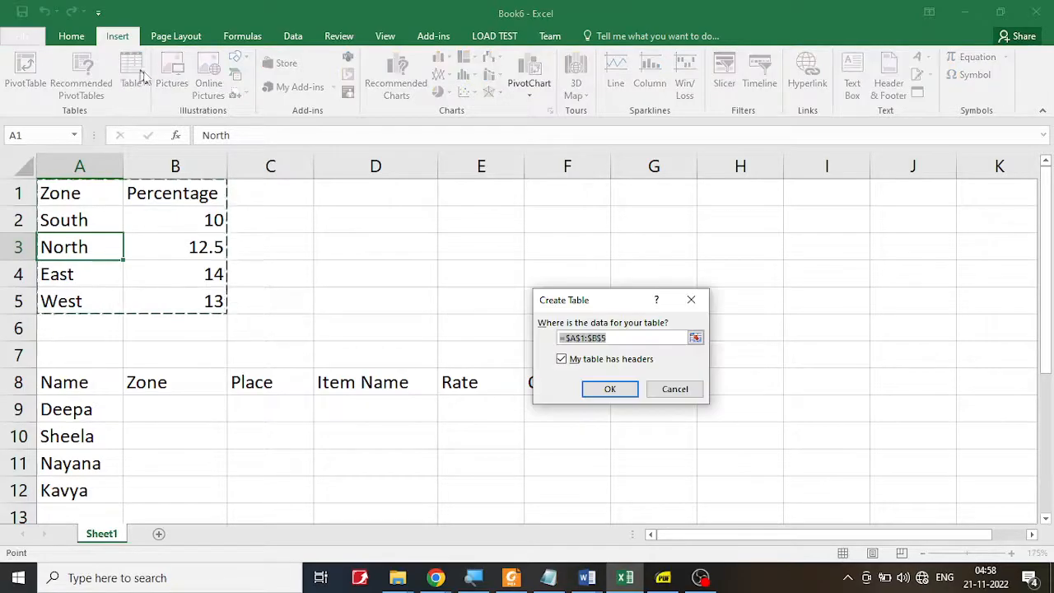
drag(618, 296, 494, 226)
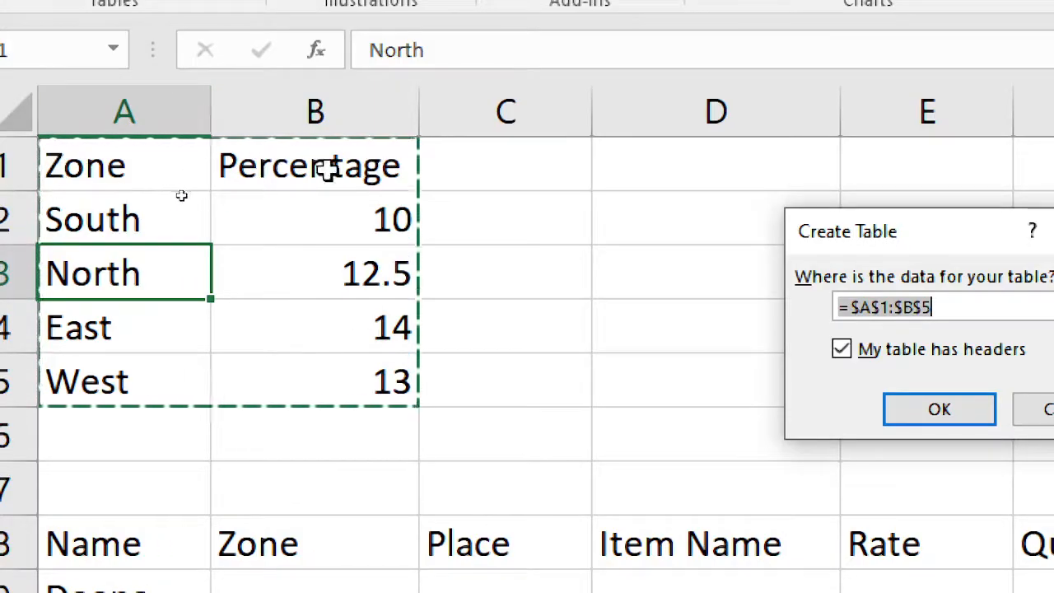
click(941, 414)
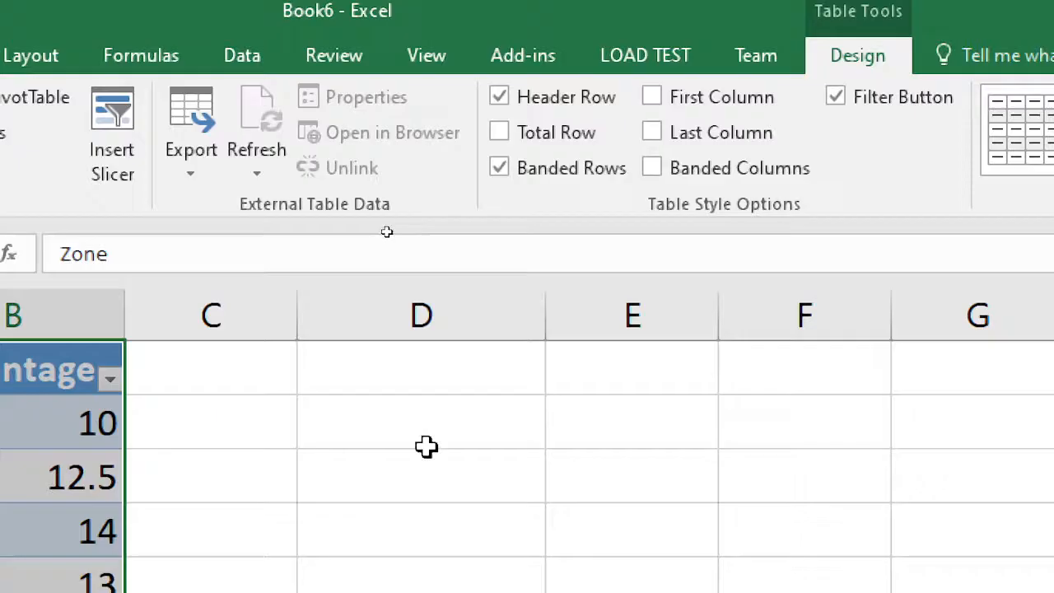
click(425, 460)
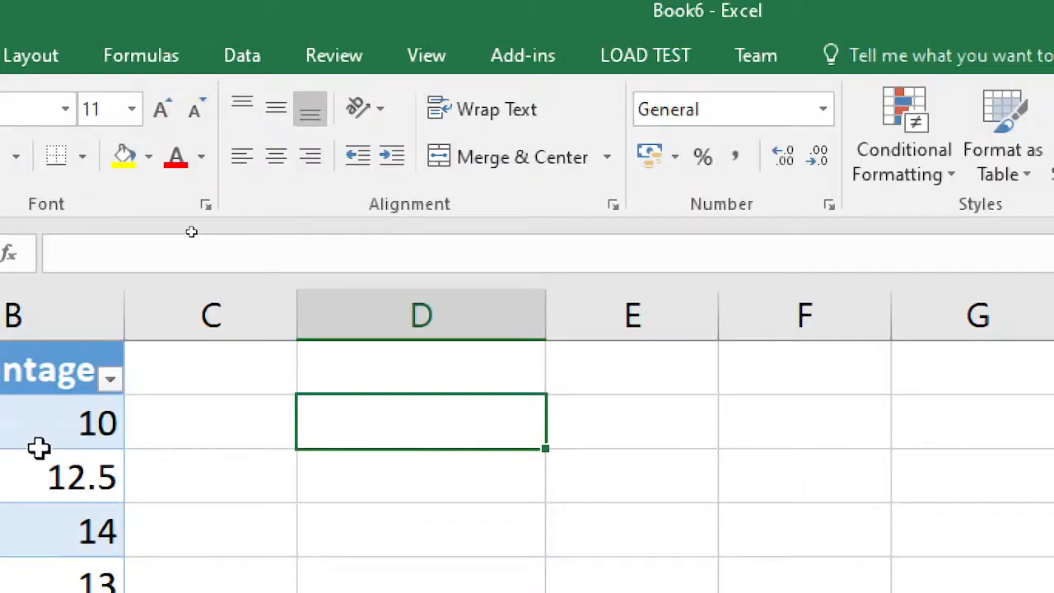
Rename the zone percentage table COMMISSION, checking the required name in the lab PDF.
click(39, 434)
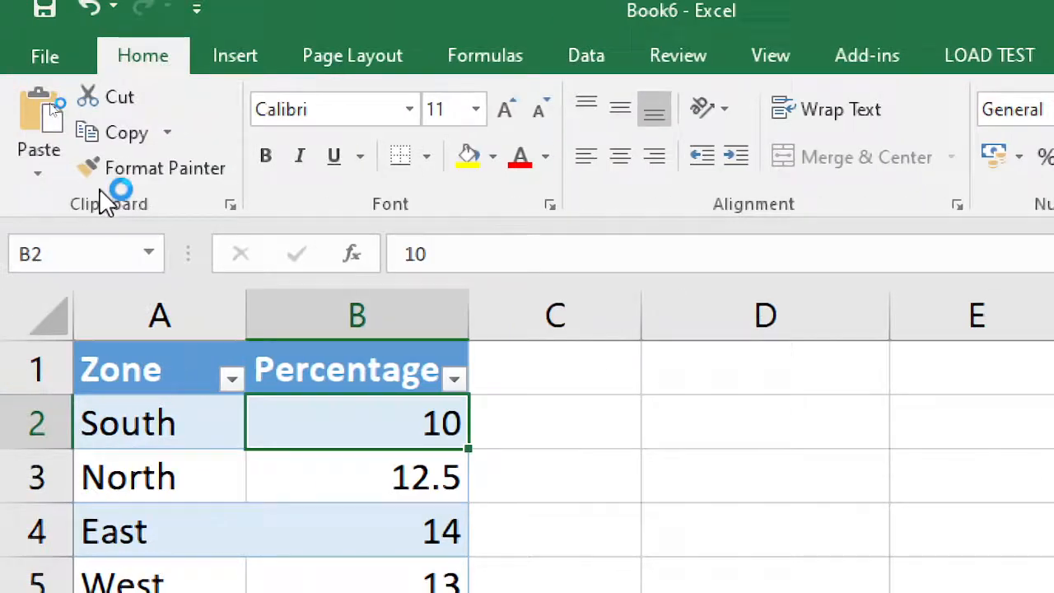
click(741, 56)
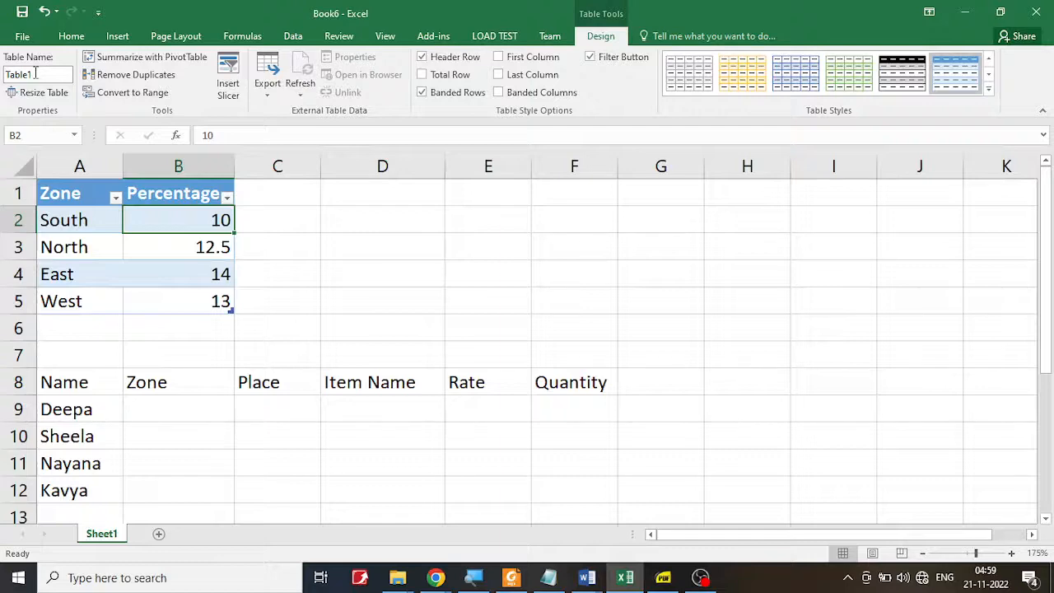
click(663, 577)
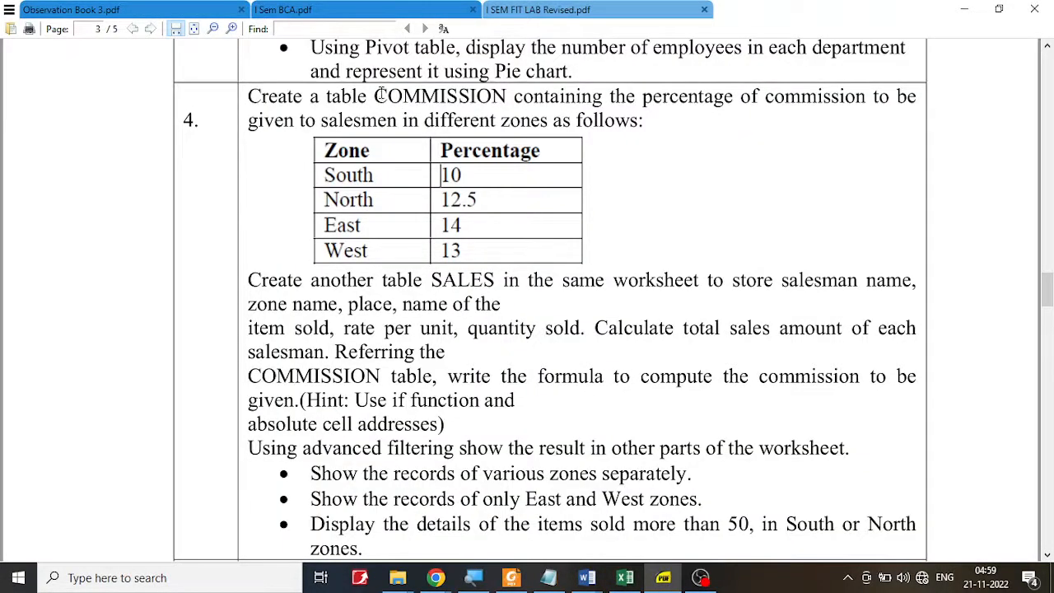
drag(382, 95, 508, 95)
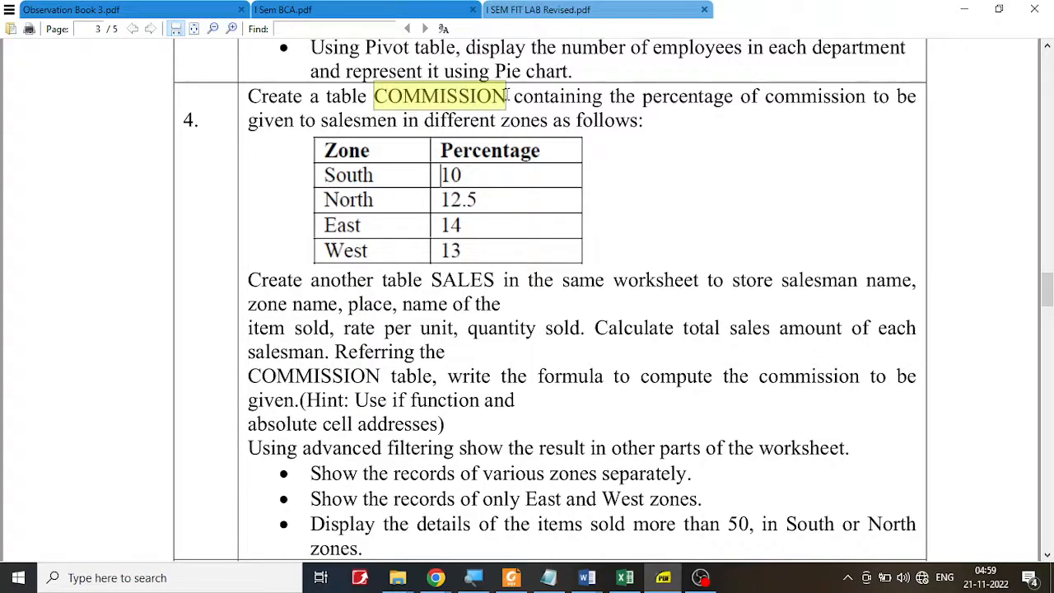
click(625, 577)
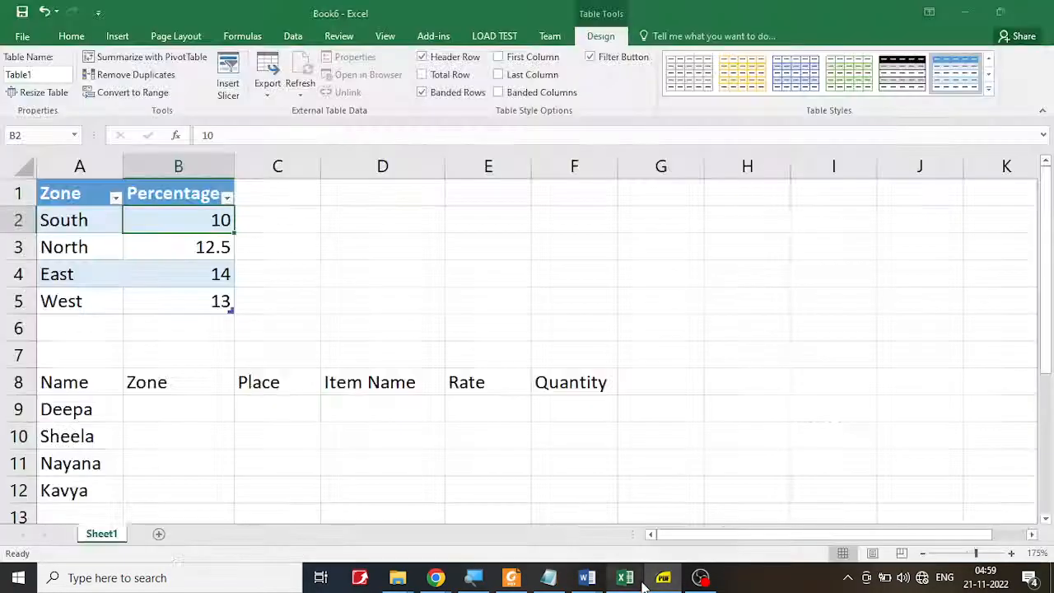
click(24, 74)
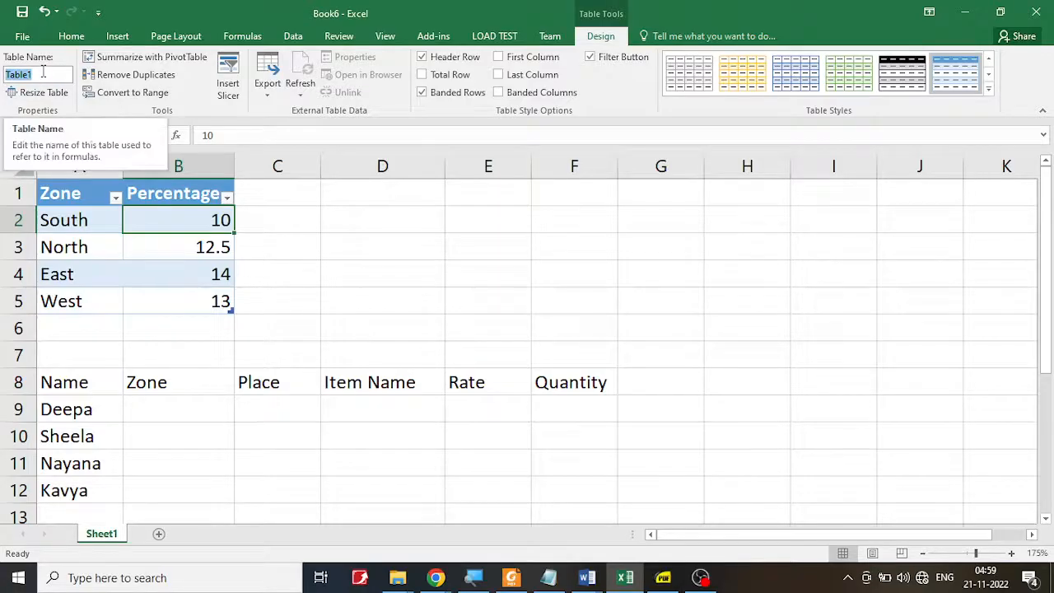
key(BackSpace)
text(COMMISSION)
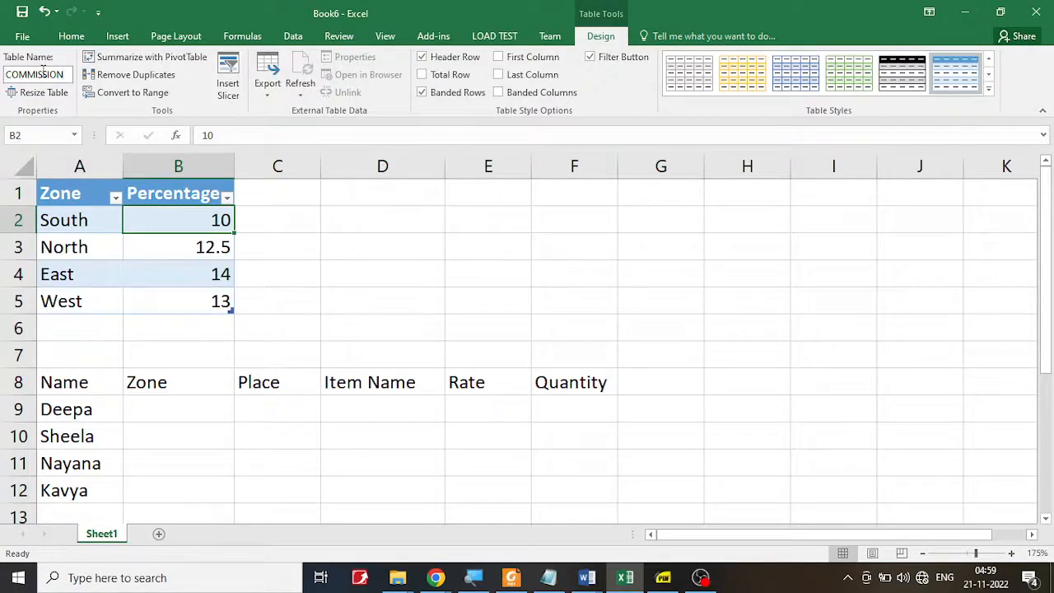
click(329, 233)
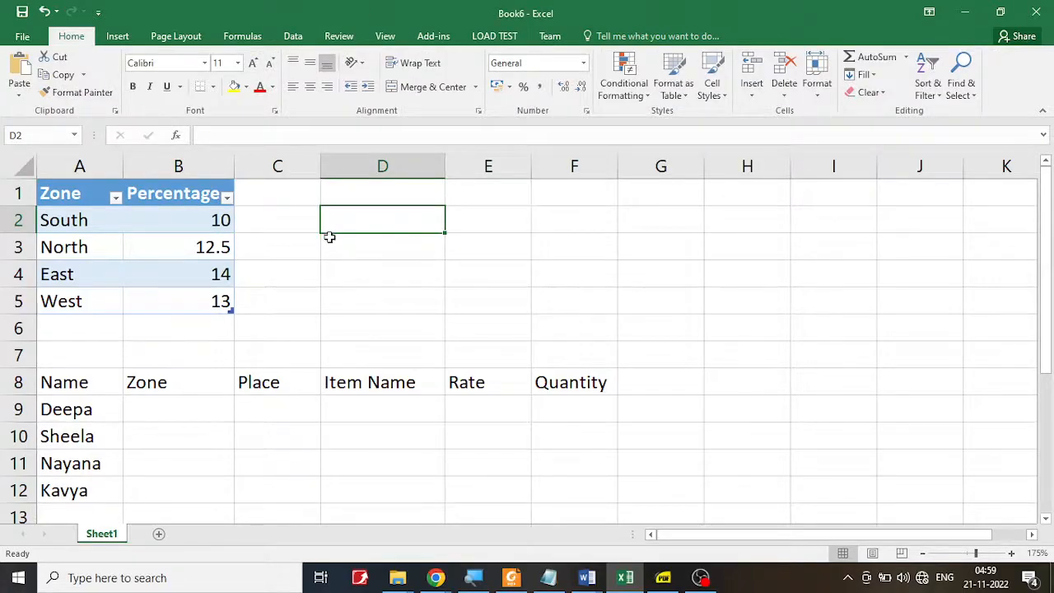
click(149, 216)
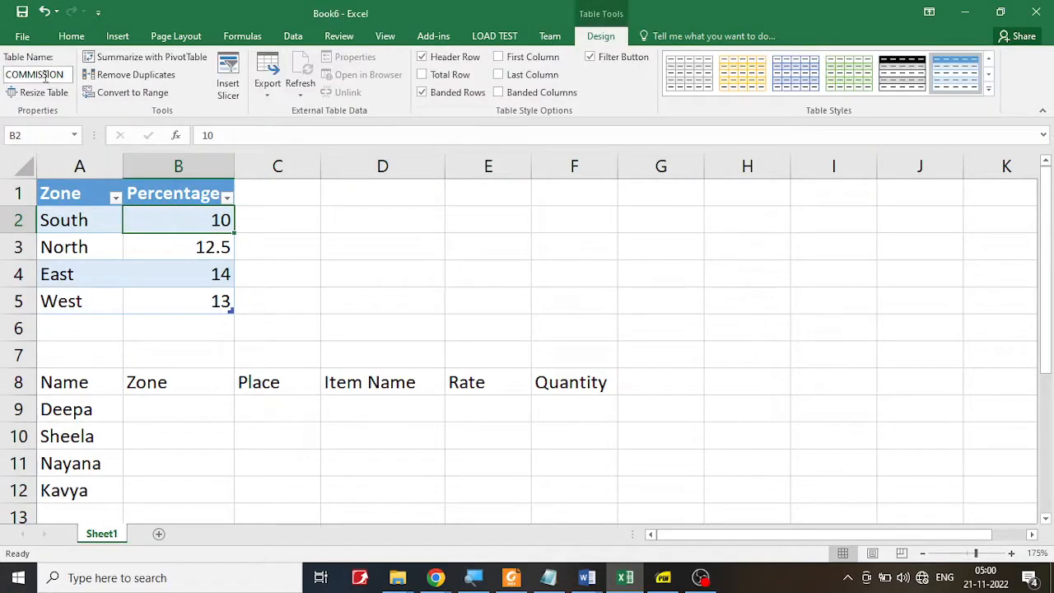
Review the COMMISSION table's name, the SALES table fields required in the lab PDF, and the sales headers and salesman names in the workbook.
click(301, 220)
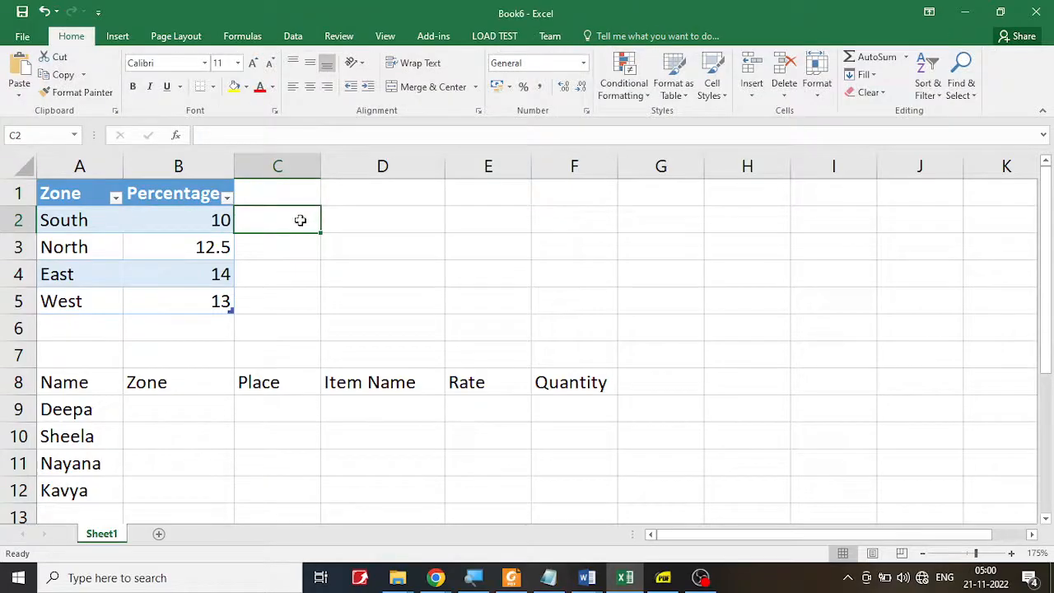
click(156, 215)
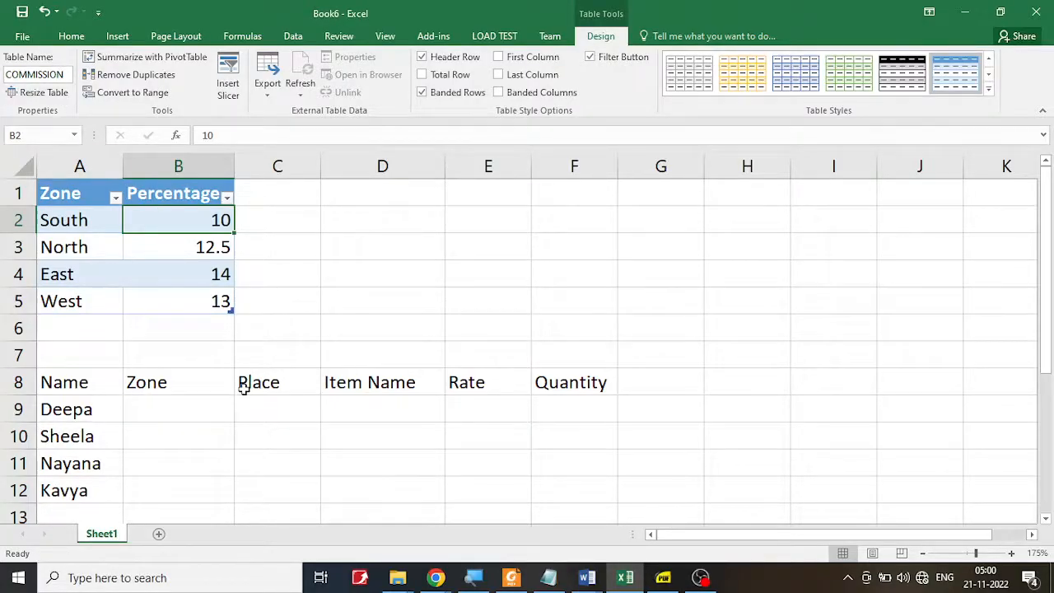
scroll(244, 388, down, 1)
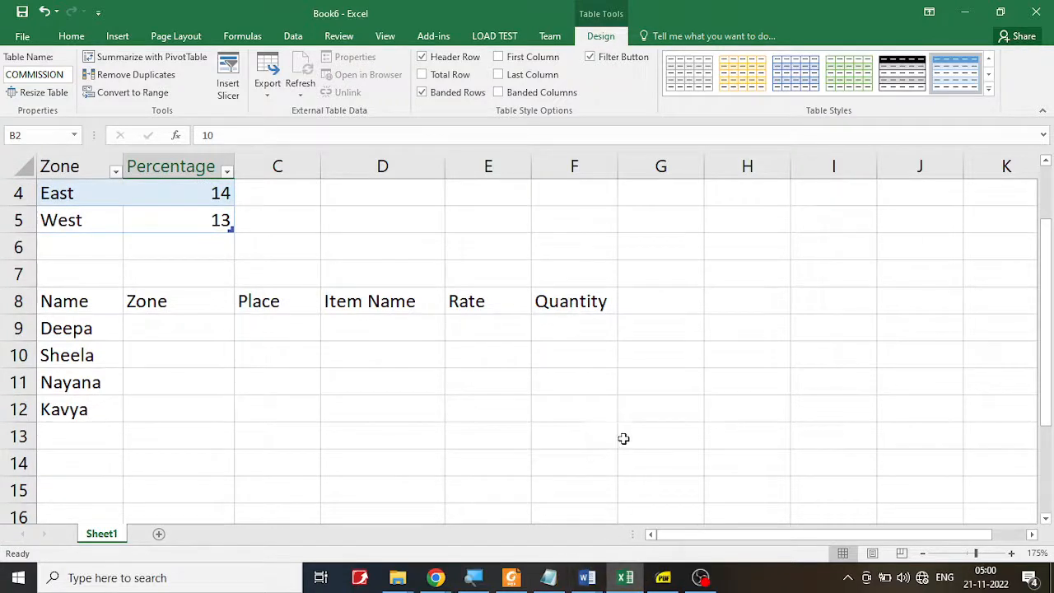
click(662, 578)
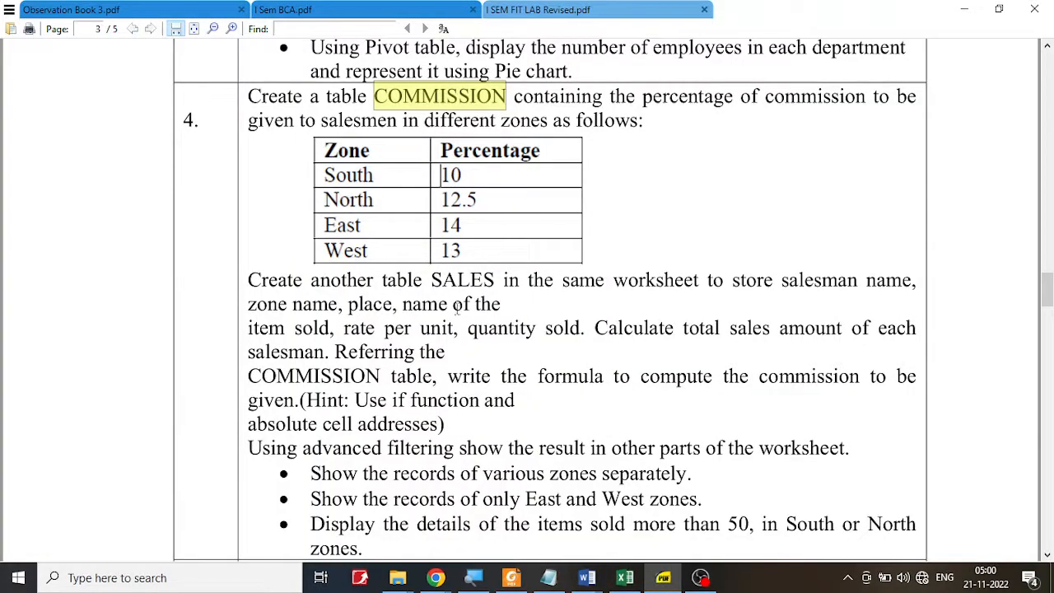
scroll(457, 309, down, 1)
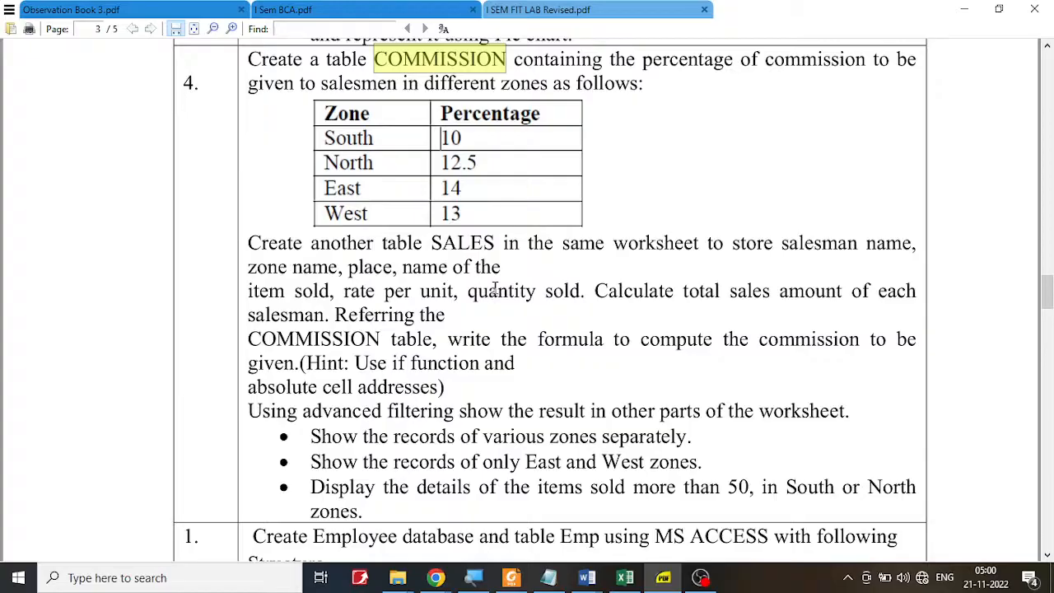
click(624, 577)
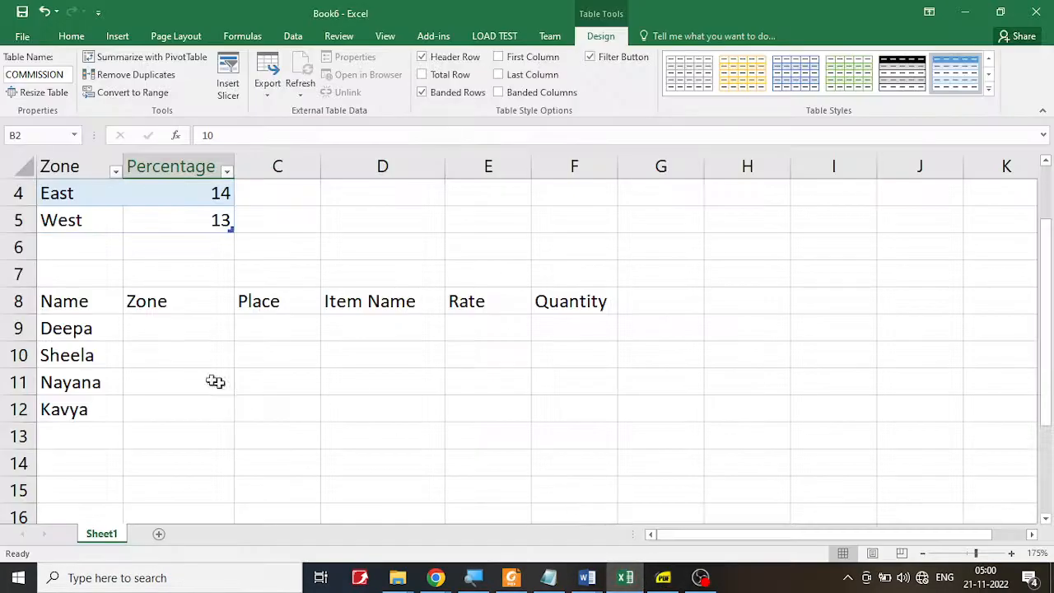
click(85, 302)
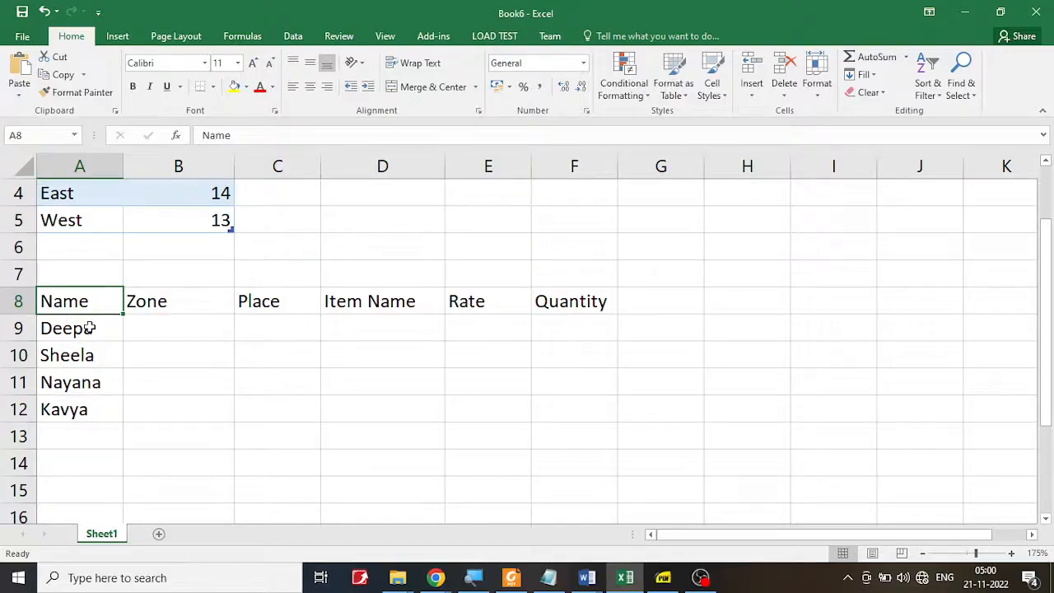
drag(90, 329, 84, 409)
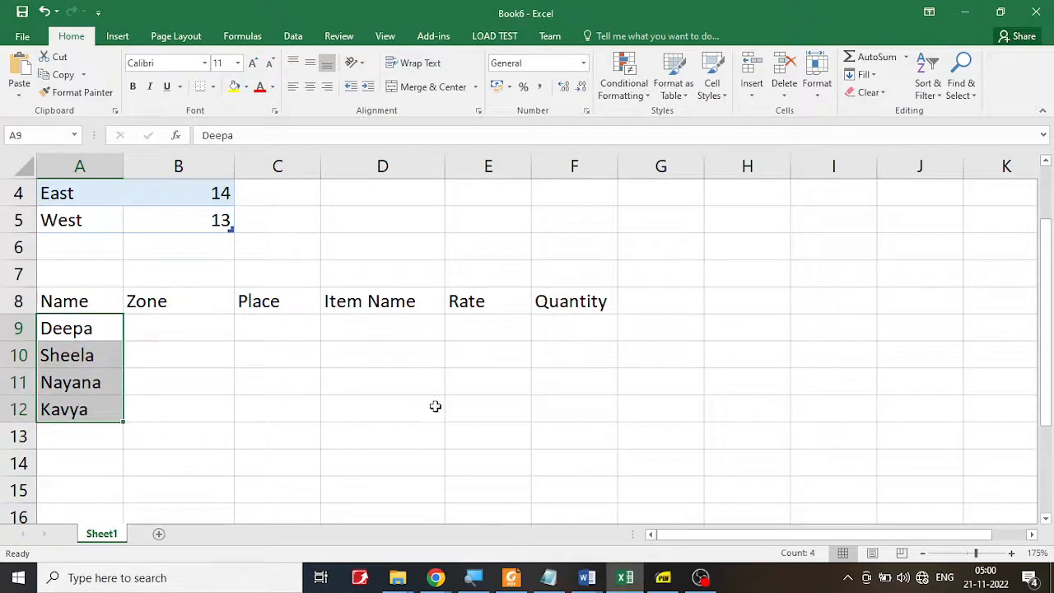
scroll(436, 405, down, 1)
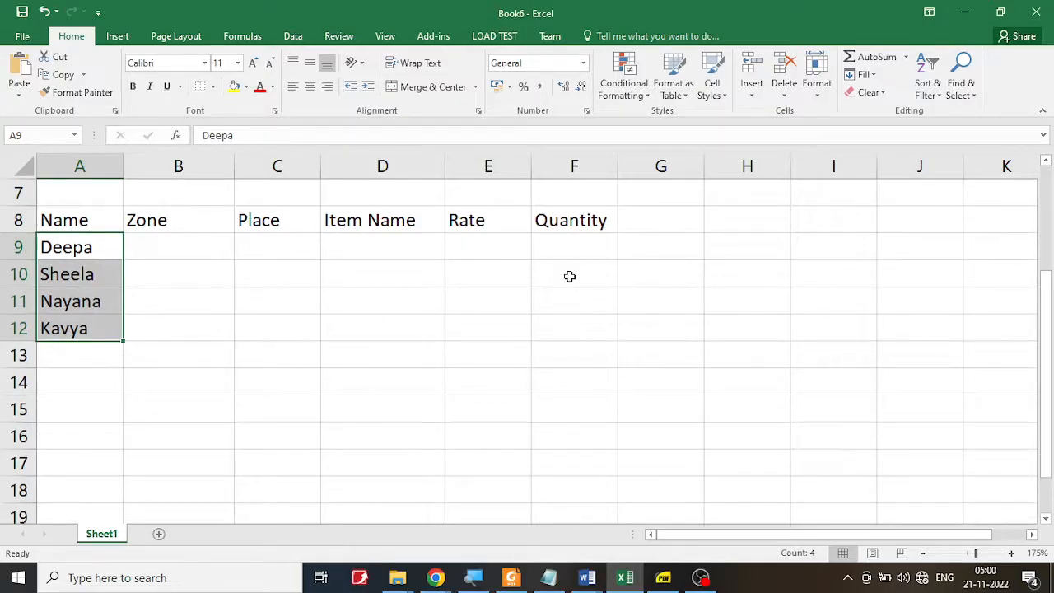
scroll(316, 334, up, 2)
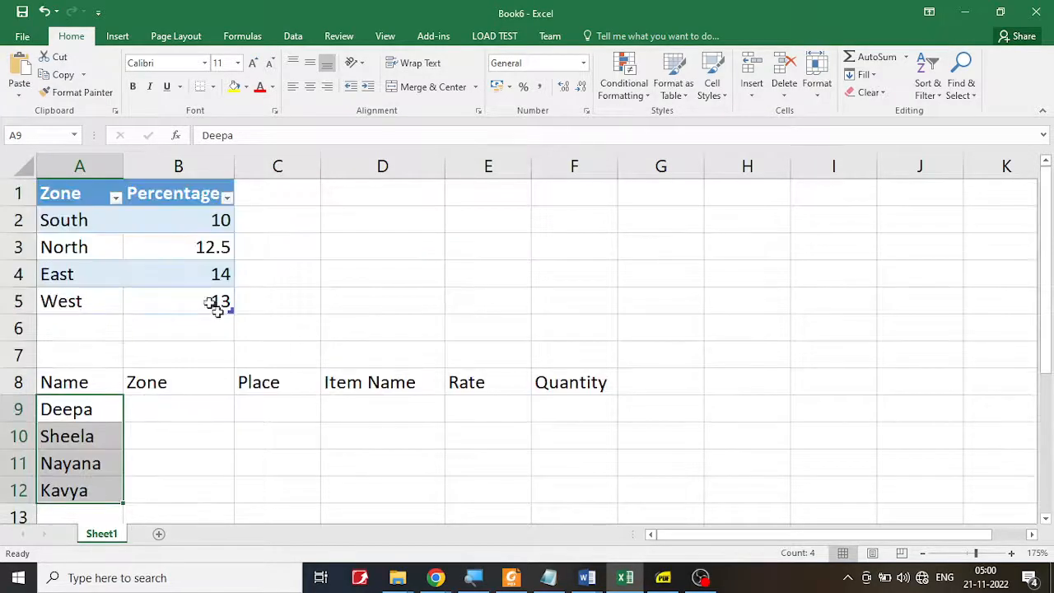
click(186, 241)
click(597, 37)
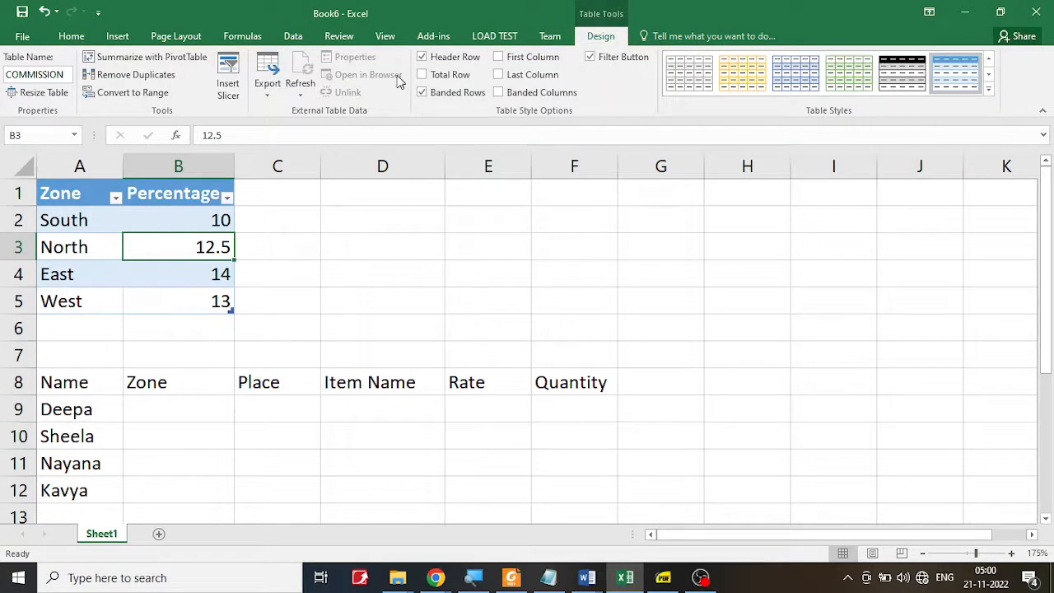
Extend the salesman names in A9:A12 down the Name column to A17 by repeating the series.
click(92, 409)
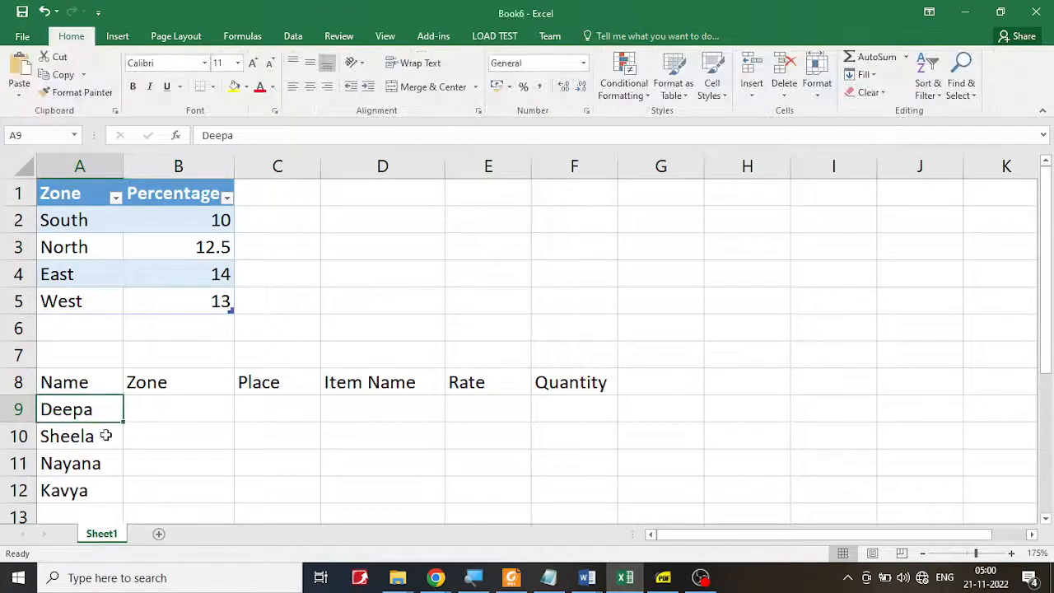
scroll(106, 436, down, 1)
scroll(106, 435, down, 1)
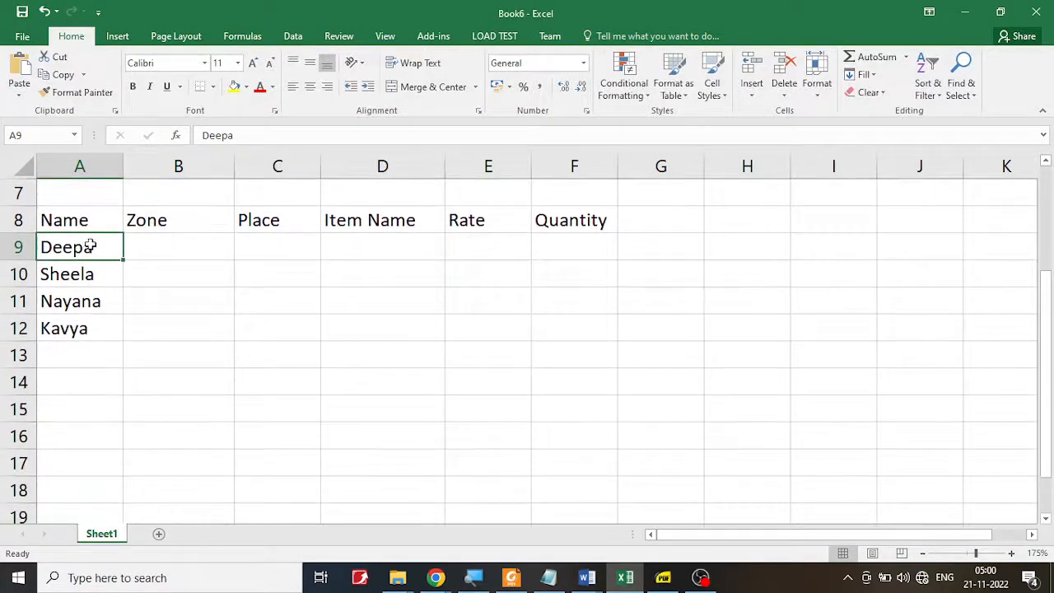
drag(90, 247, 93, 323)
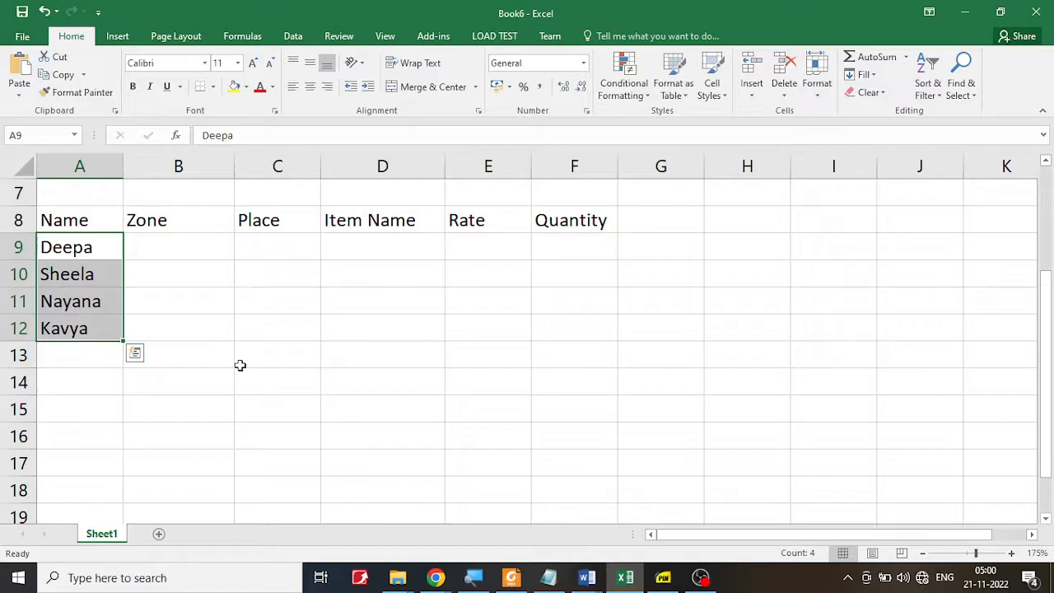
ctrl+scroll(240, 364, up, 2)
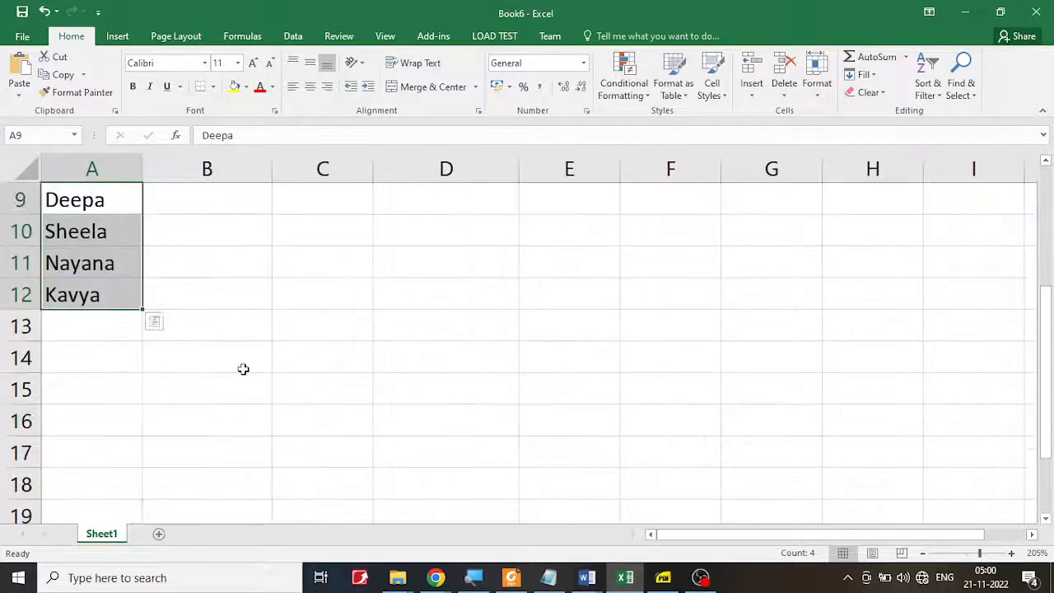
click(243, 369)
scroll(104, 272, up, 1)
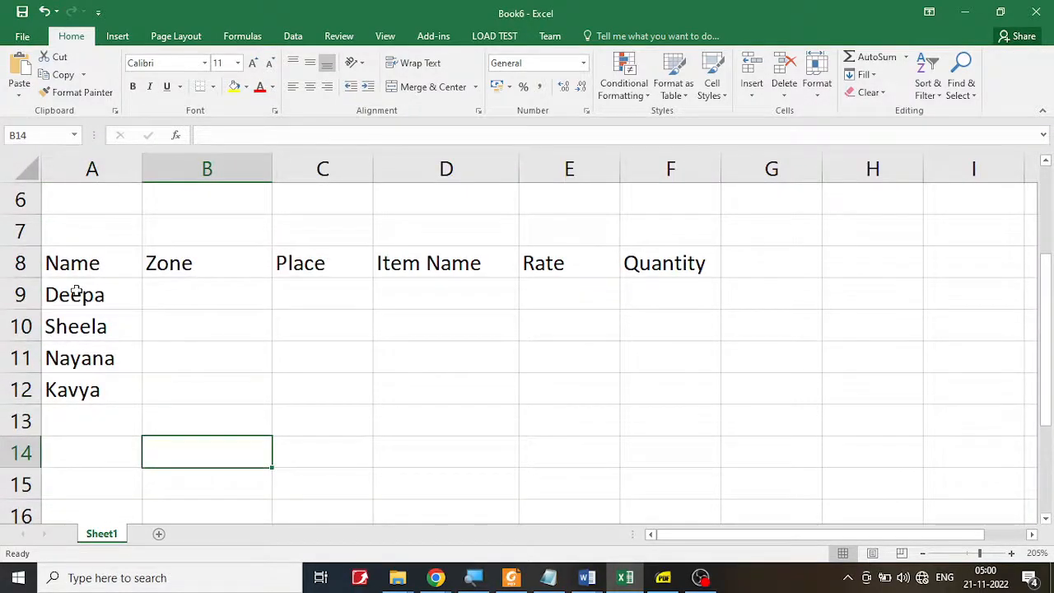
click(75, 291)
drag(80, 291, 87, 388)
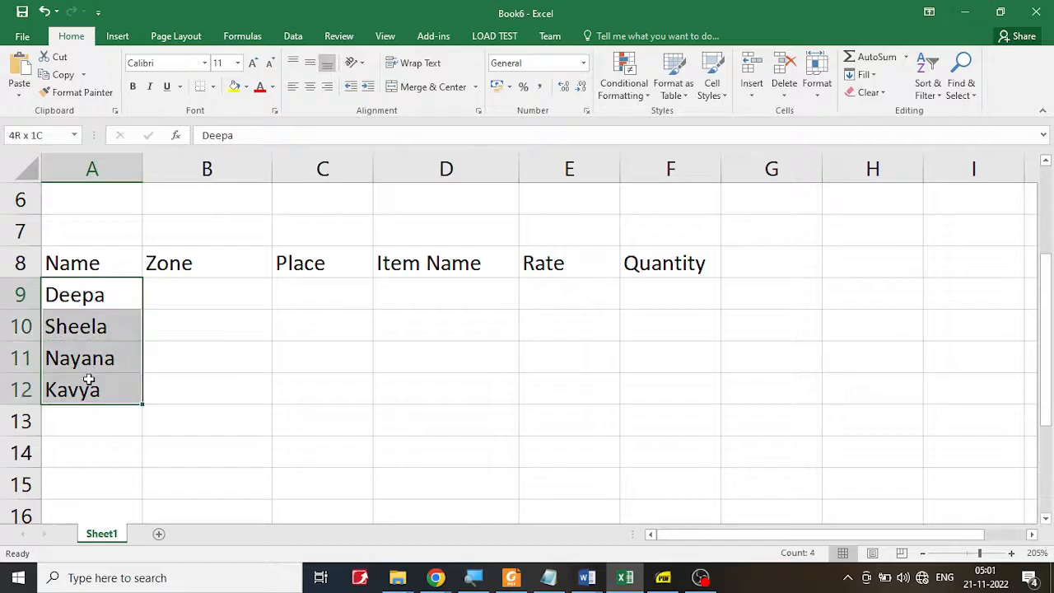
scroll(135, 447, down, 1)
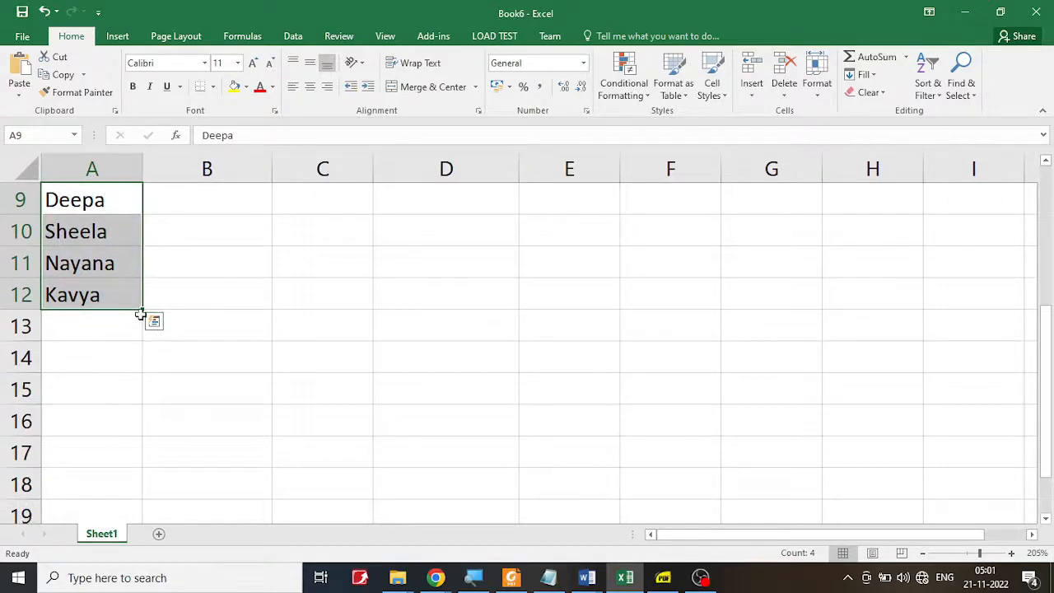
drag(142, 311, 136, 467)
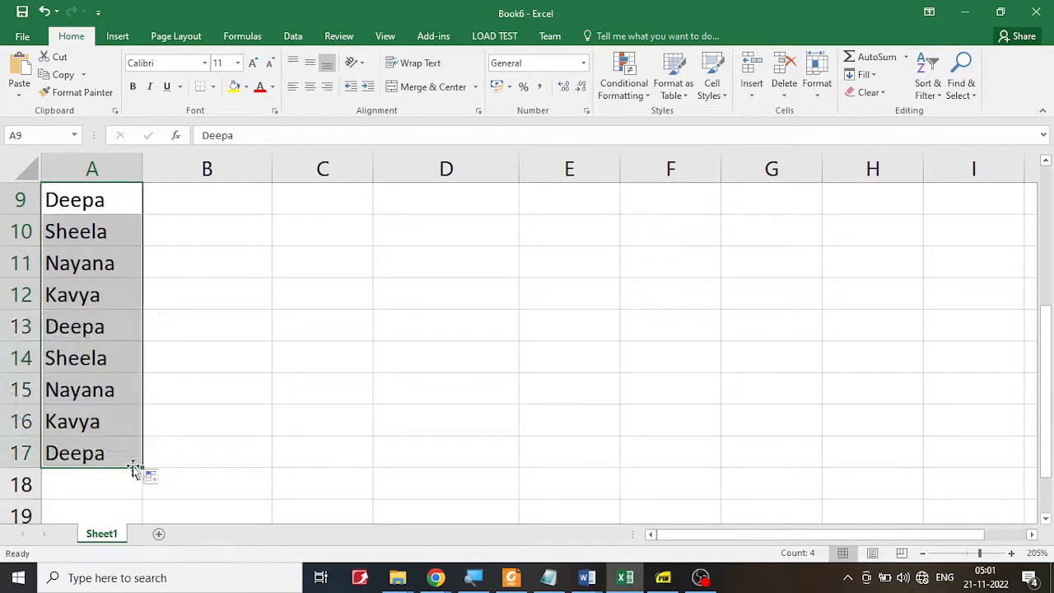
Copy the four zone names in A2:A5 of the COMMISSION table.
scroll(137, 465, up, 2)
scroll(140, 464, down, 1)
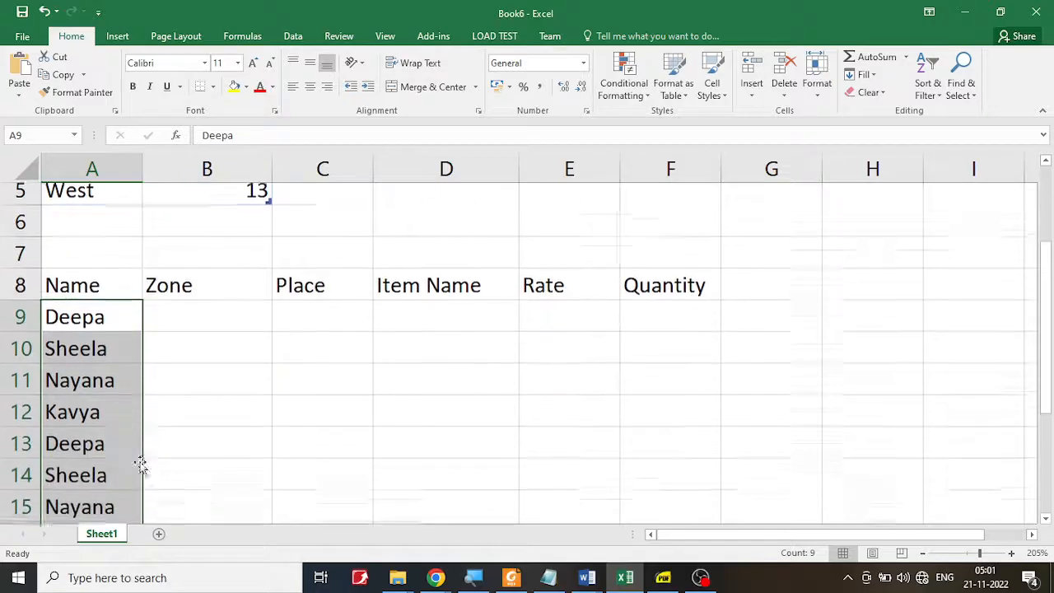
scroll(146, 461, up, 1)
scroll(144, 459, up, 1)
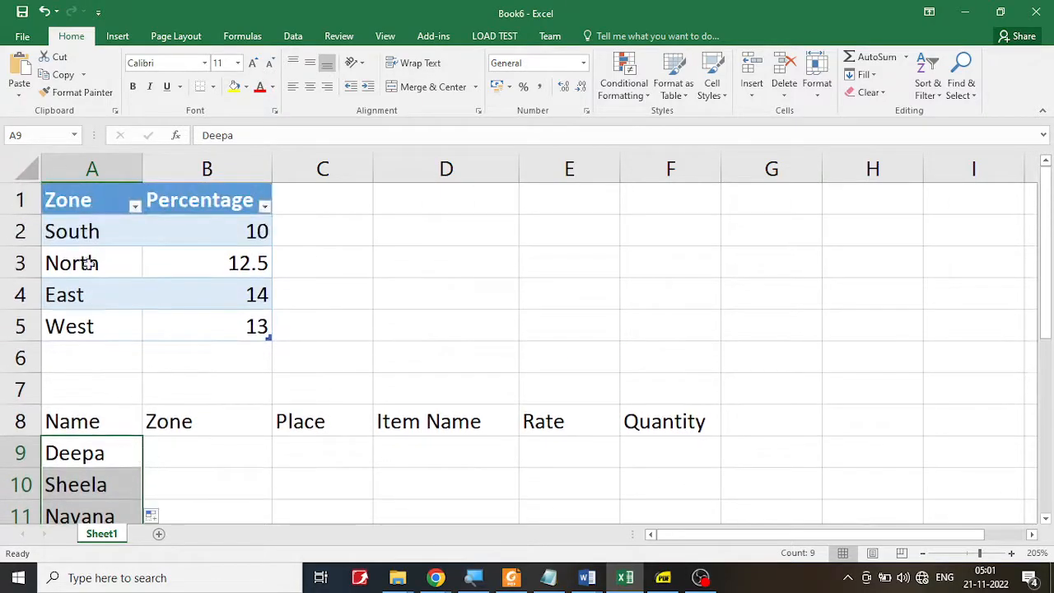
click(97, 232)
drag(96, 232, 95, 326)
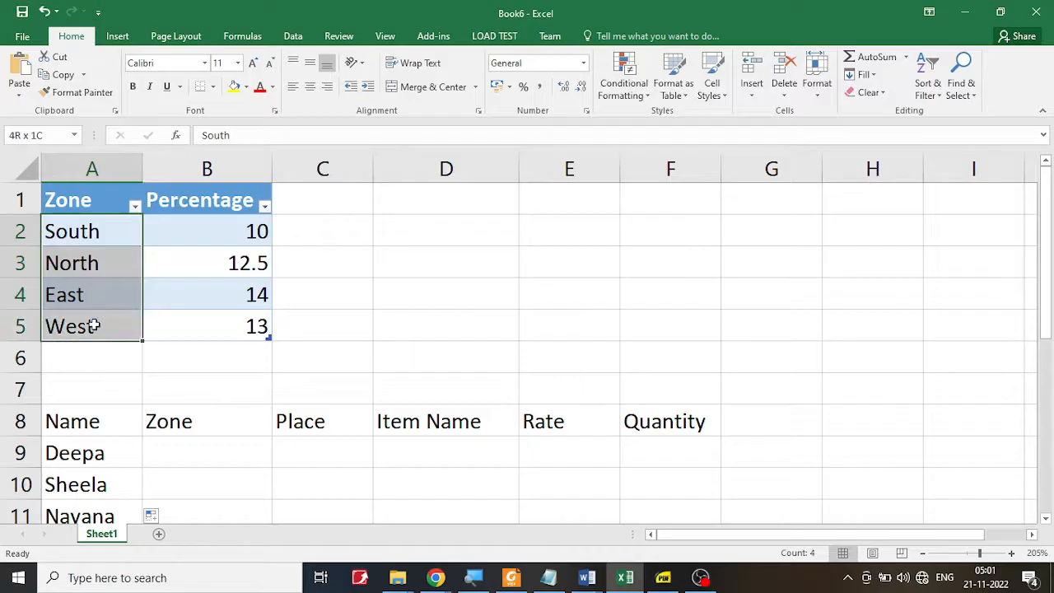
key(ctrl+c)
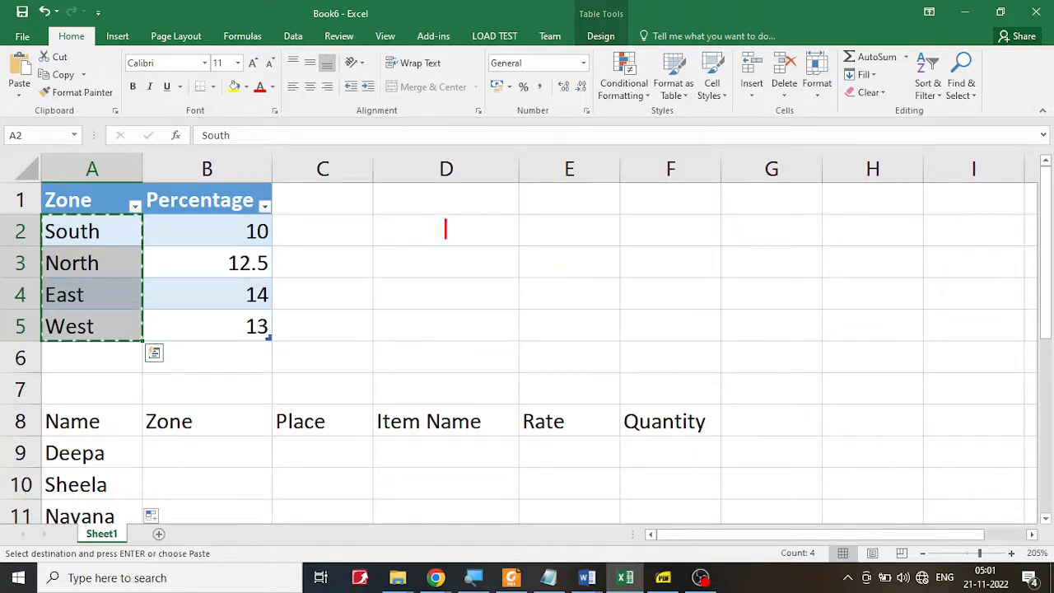
text(CTR)
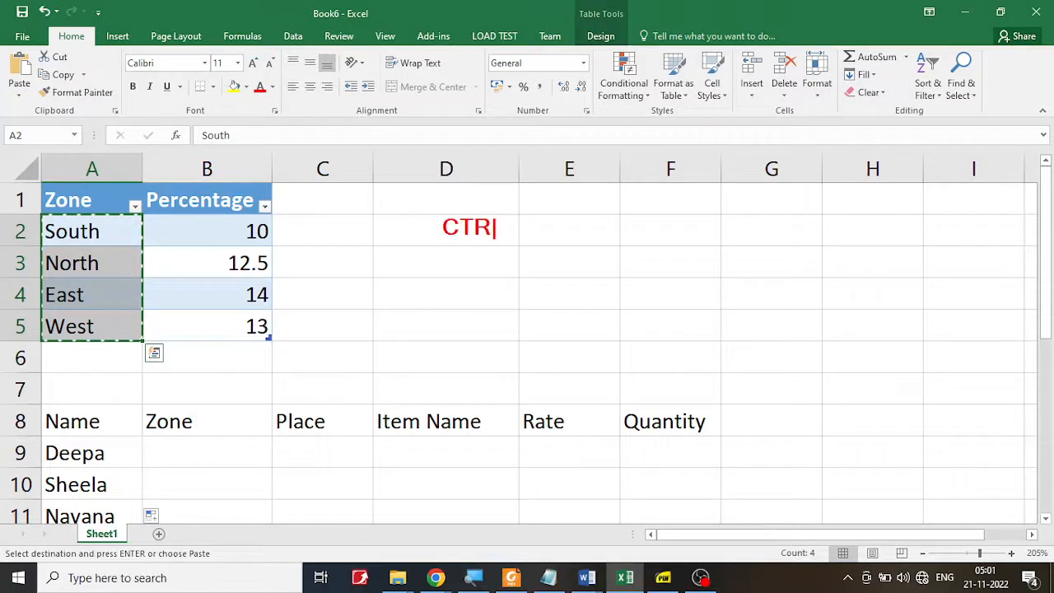
text(L + C)
key(Return)
text(CTRL)
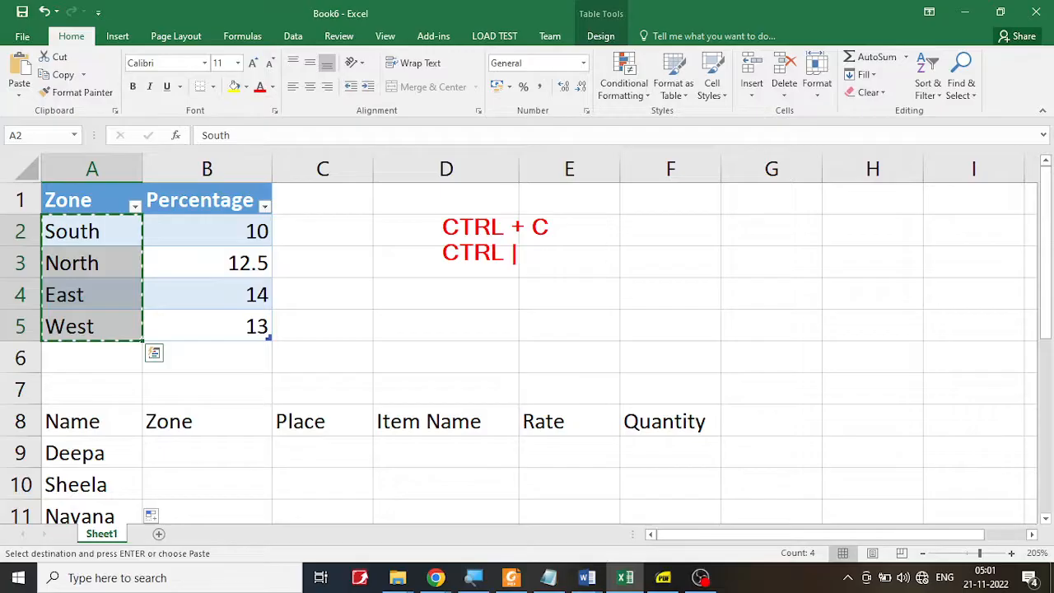
text( + V)
key(Escape)
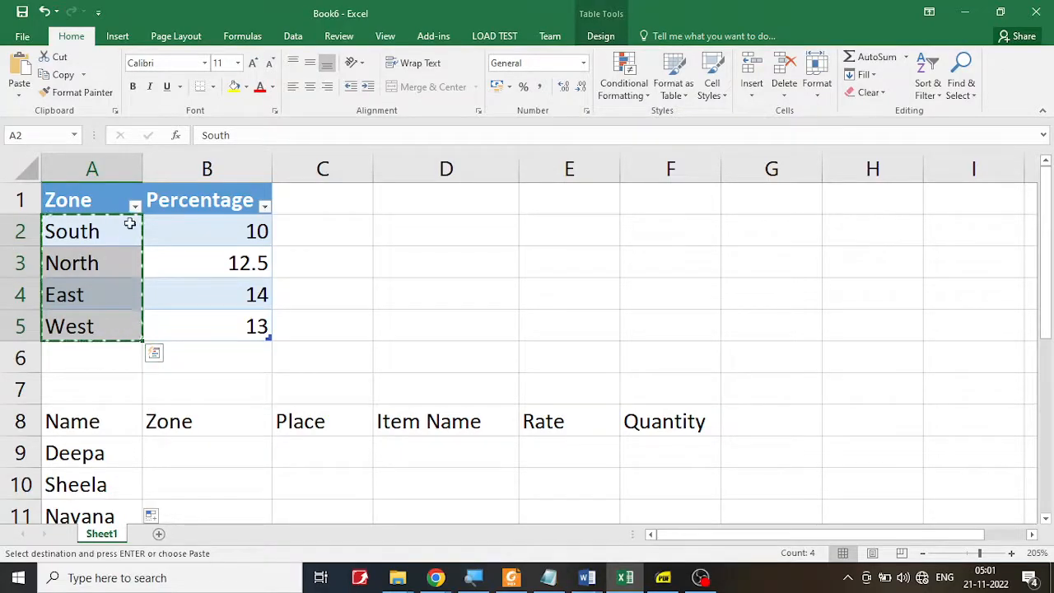
Paste the copied zone names into the sales Zone column at B9:B12 and again at B13:B16.
scroll(202, 428, down, 1)
click(201, 355)
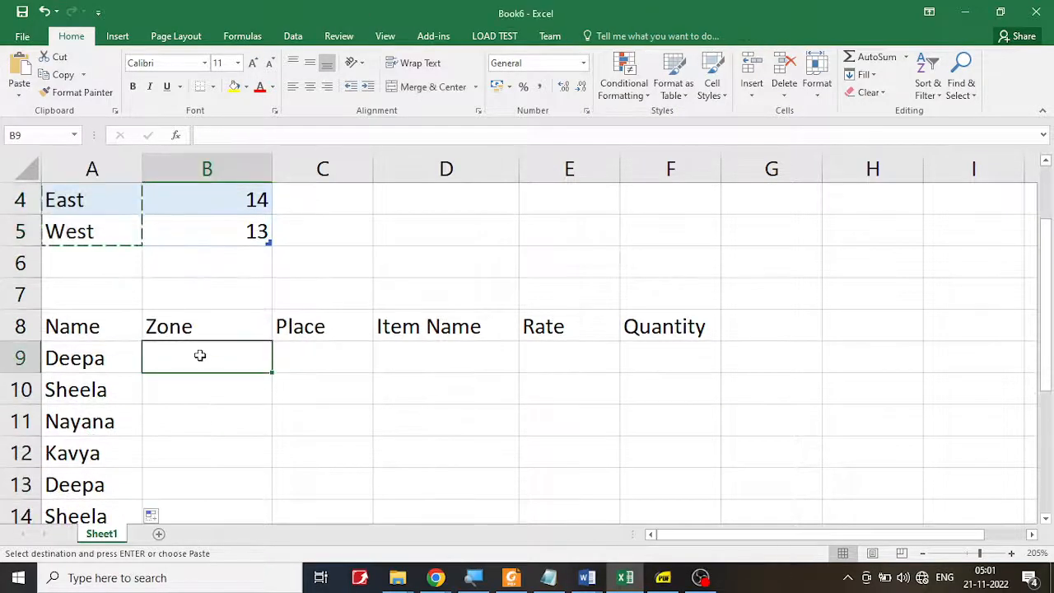
key(ctrl+v)
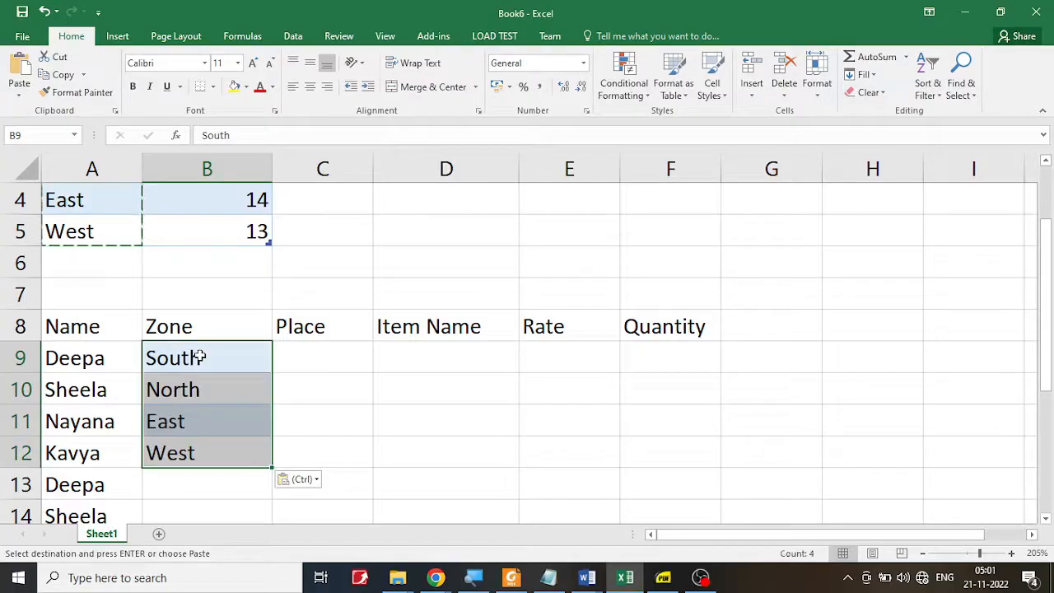
scroll(199, 357, down, 2)
click(184, 293)
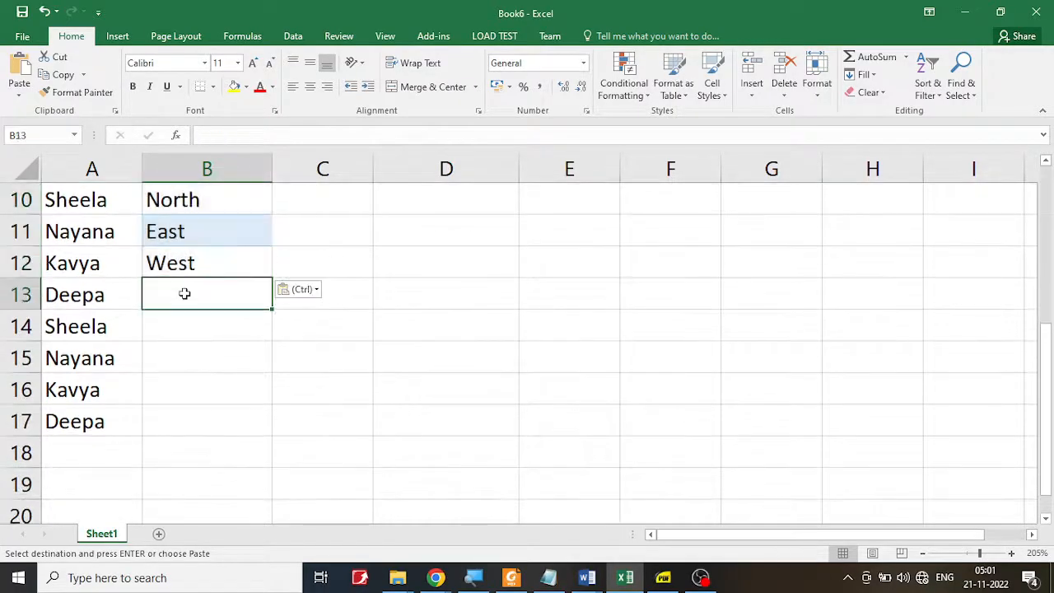
key(ctrl+v)
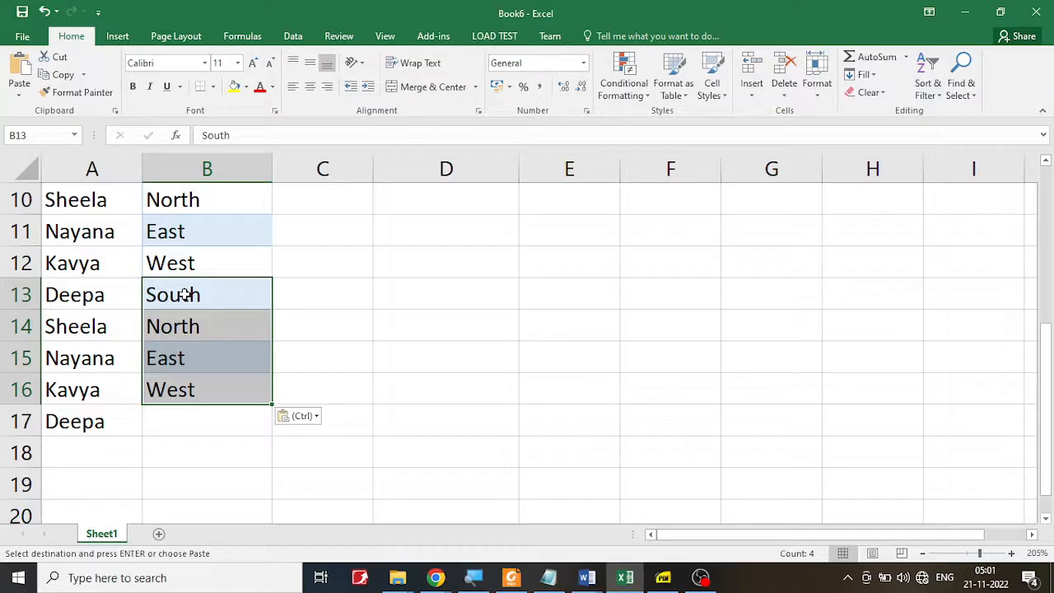
Fill the zone West from B16 down into B17, check the Zone column, and select the first Place cell, C9.
ctrl+click(196, 359)
ctrl+click(191, 394)
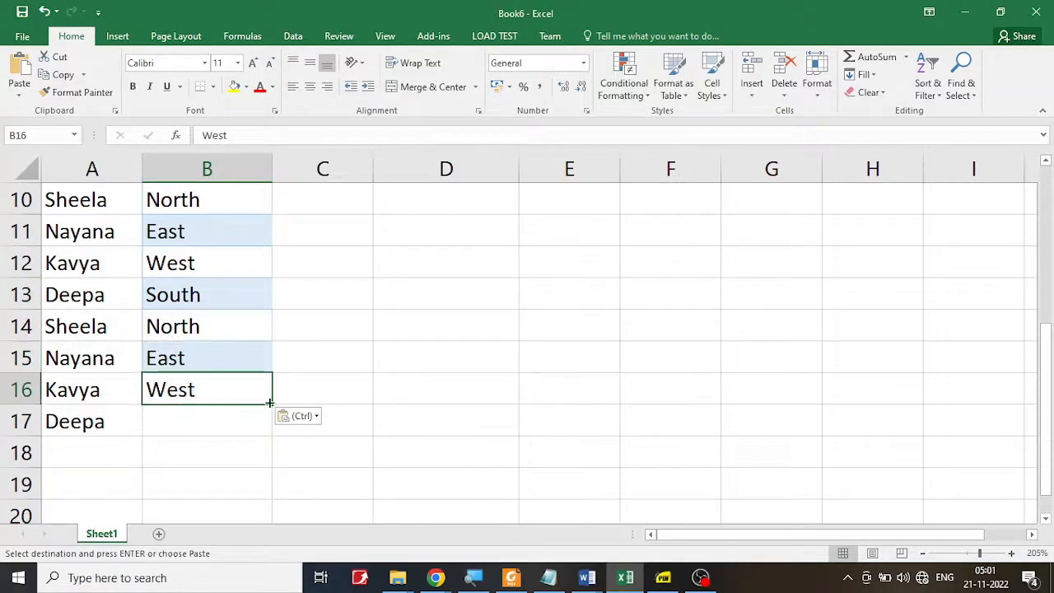
drag(271, 404, 274, 426)
click(324, 365)
scroll(264, 367, up, 2)
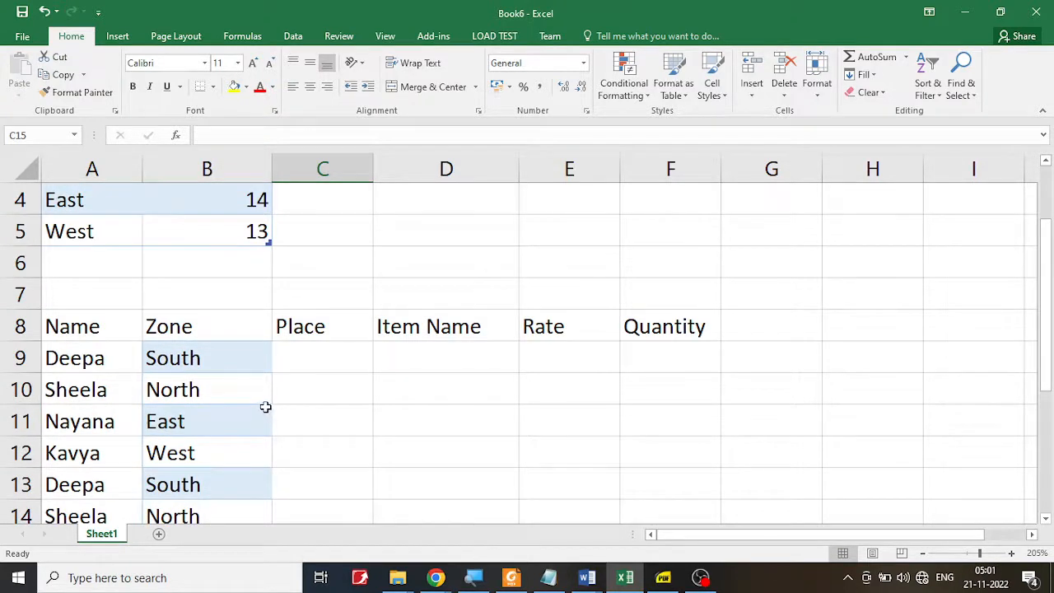
scroll(265, 407, down, 1)
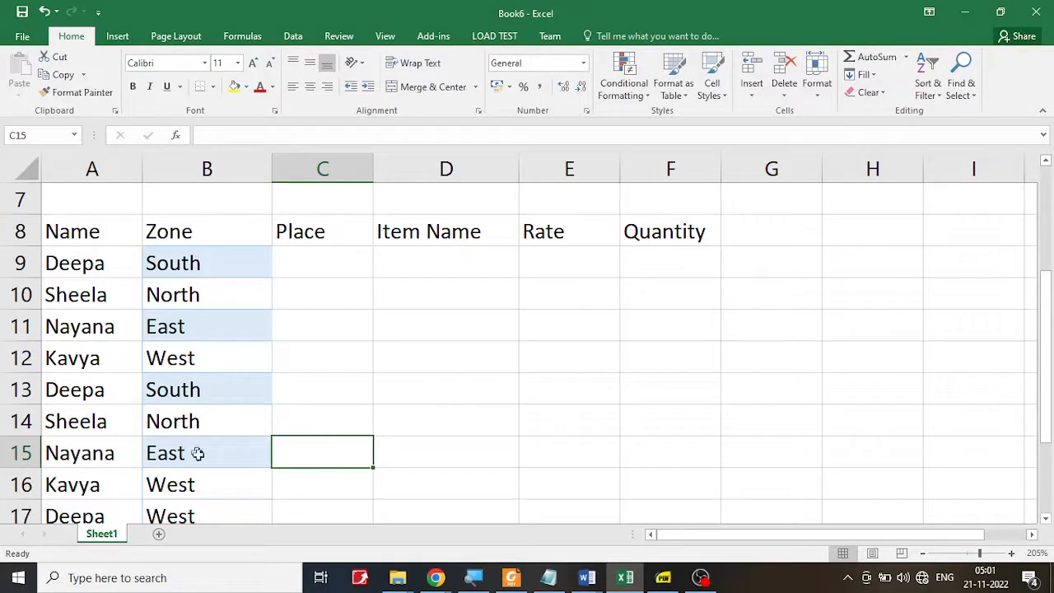
scroll(203, 486, down, 1)
scroll(202, 487, up, 1)
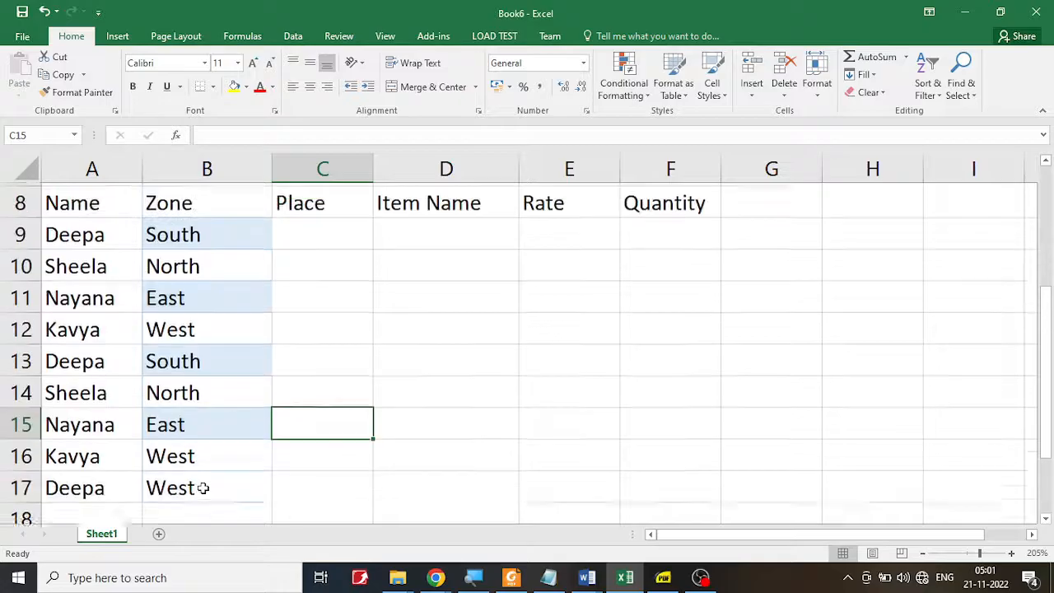
click(337, 267)
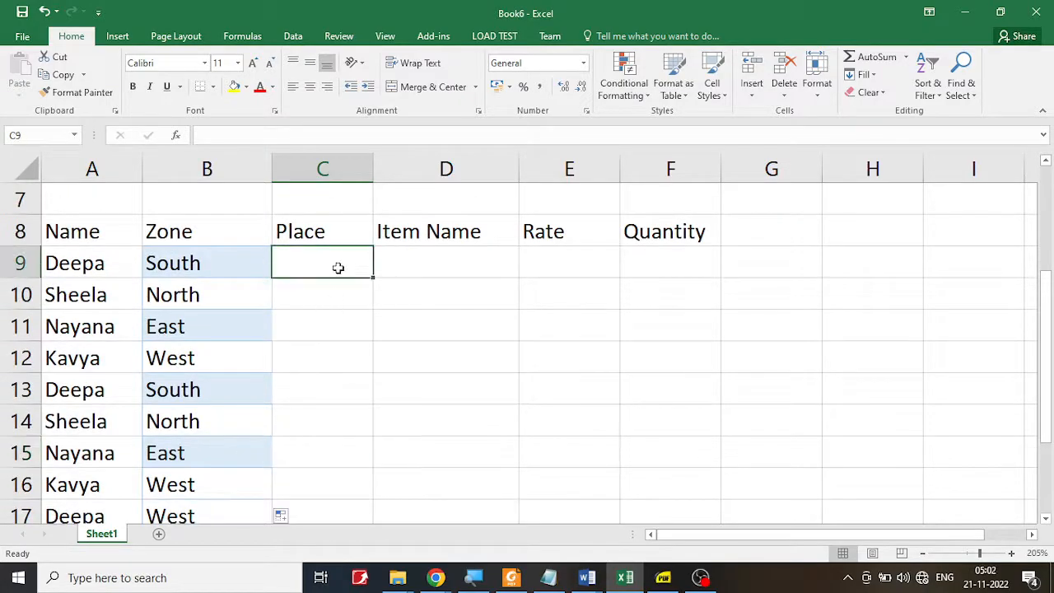
Enter the places Udupi, Karkal and Manipal in C9:C11 of the sales Place column.
text(Undupi)
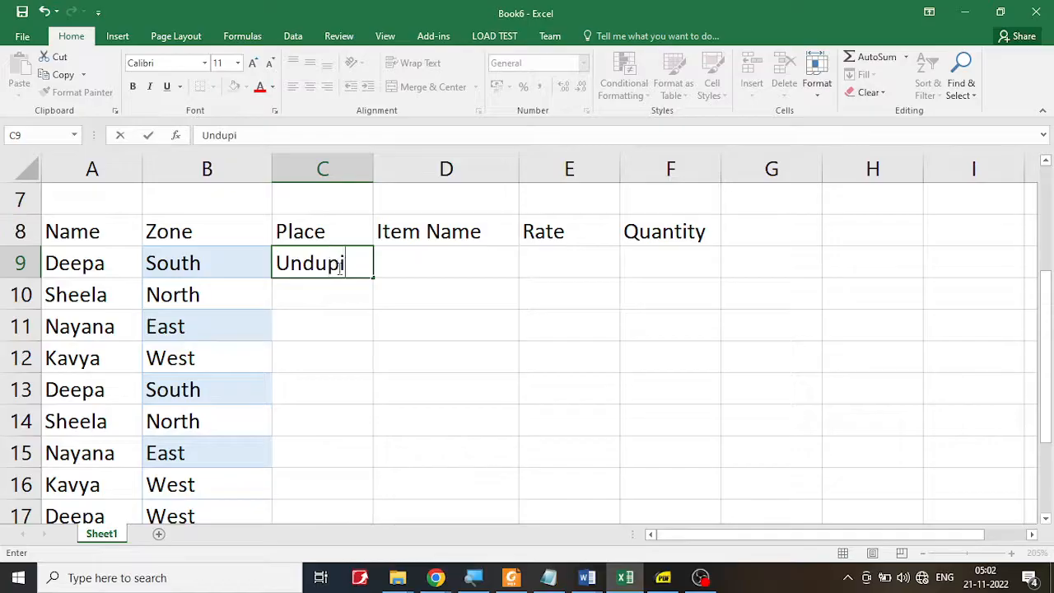
key(BackSpace)
key(BackSpace)
key(BackSpace)
key(BackSpace)
key(BackSpace)
text(dupi)
key(Return)
text(Ka)
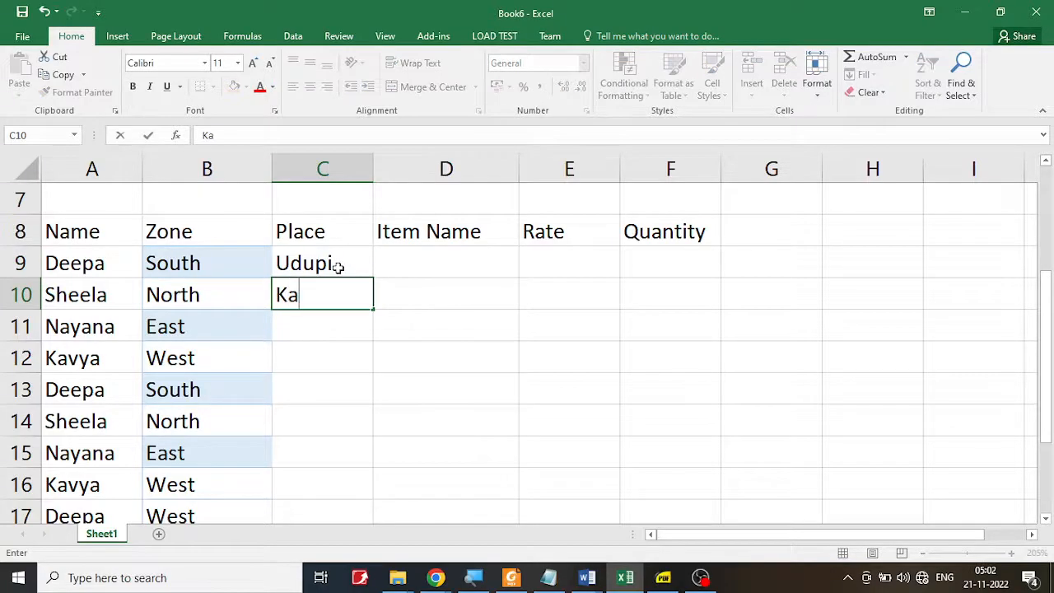
text(rkal)
key(Return)
text(Manipal)
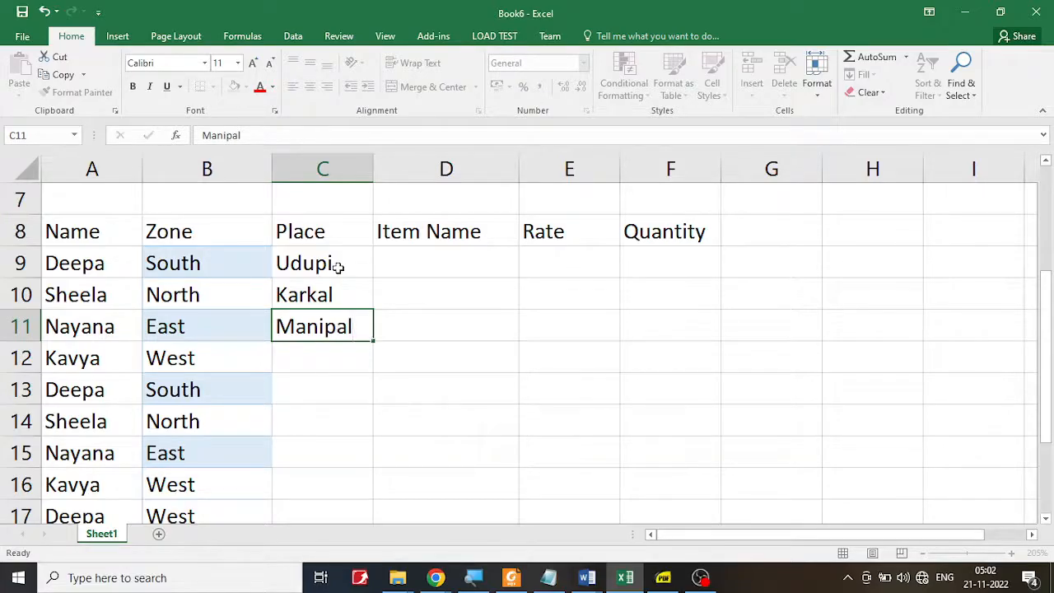
key(Return)
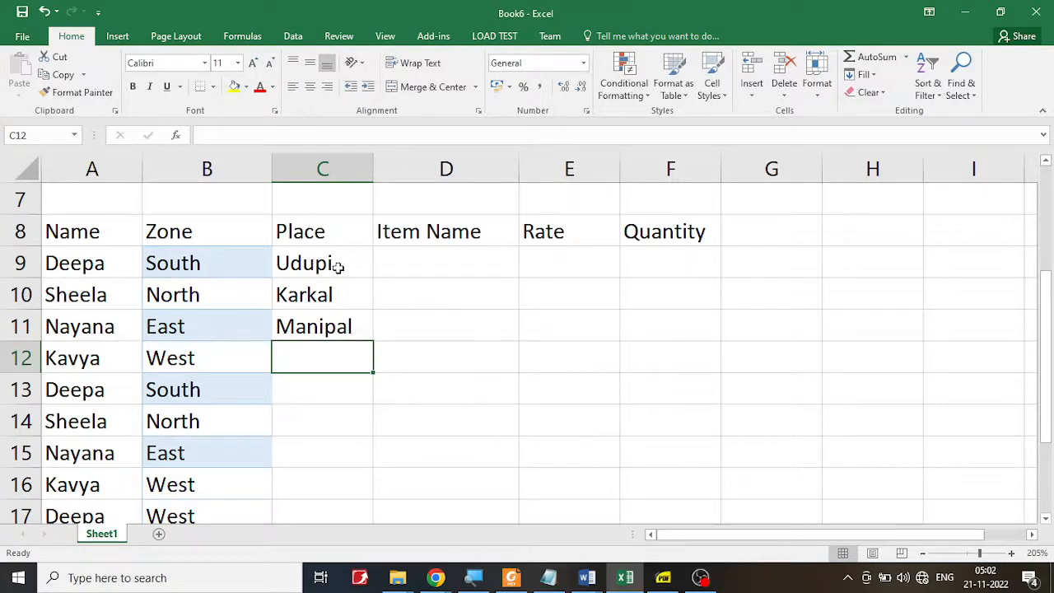
Extend the three places in C9:C11 down the Place column to C17 by repeating the series.
click(339, 263)
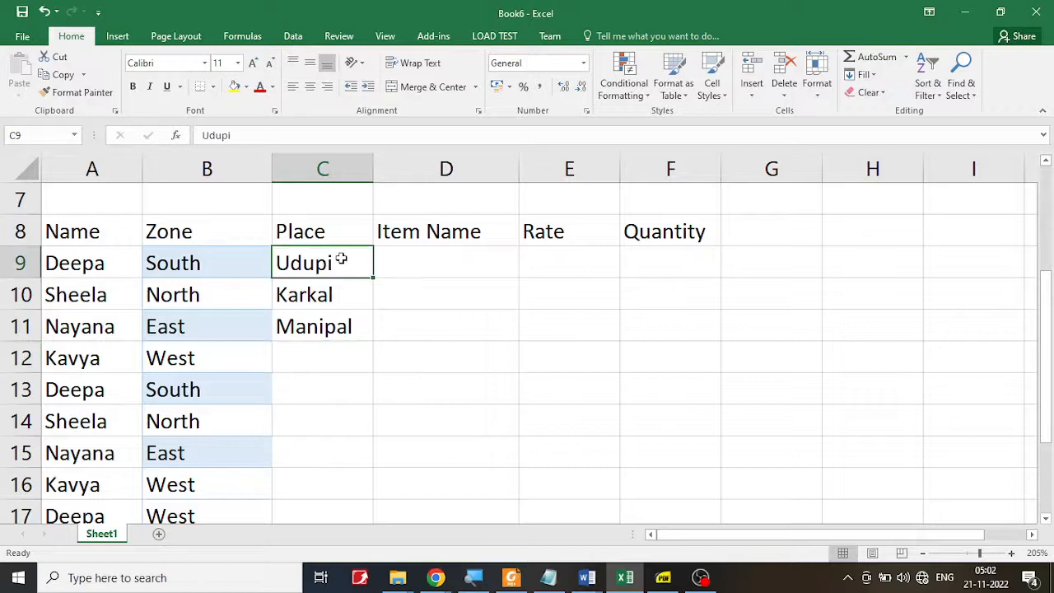
drag(336, 278, 327, 316)
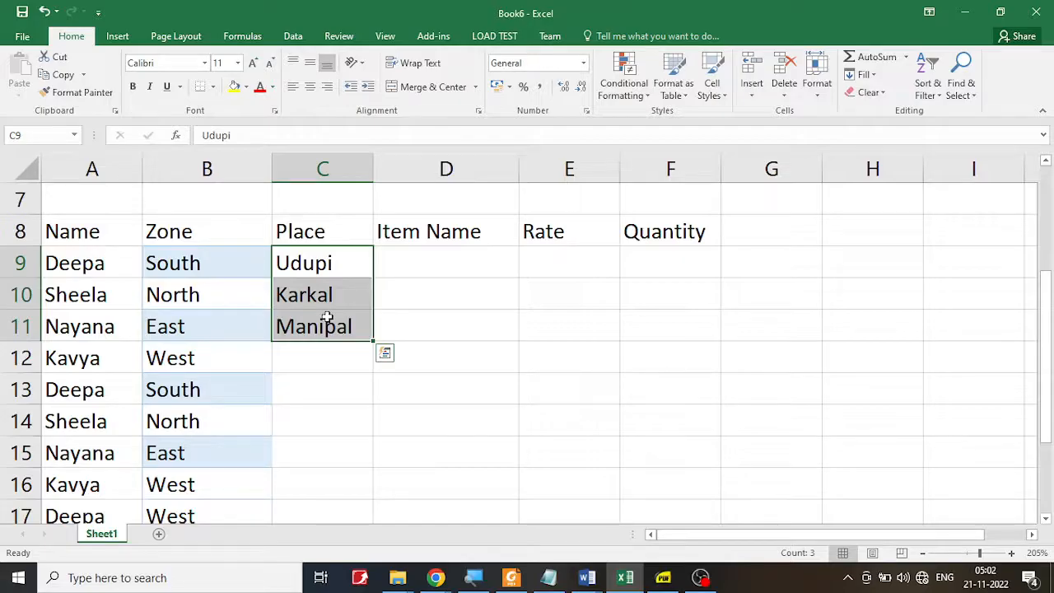
scroll(320, 318, down, 1)
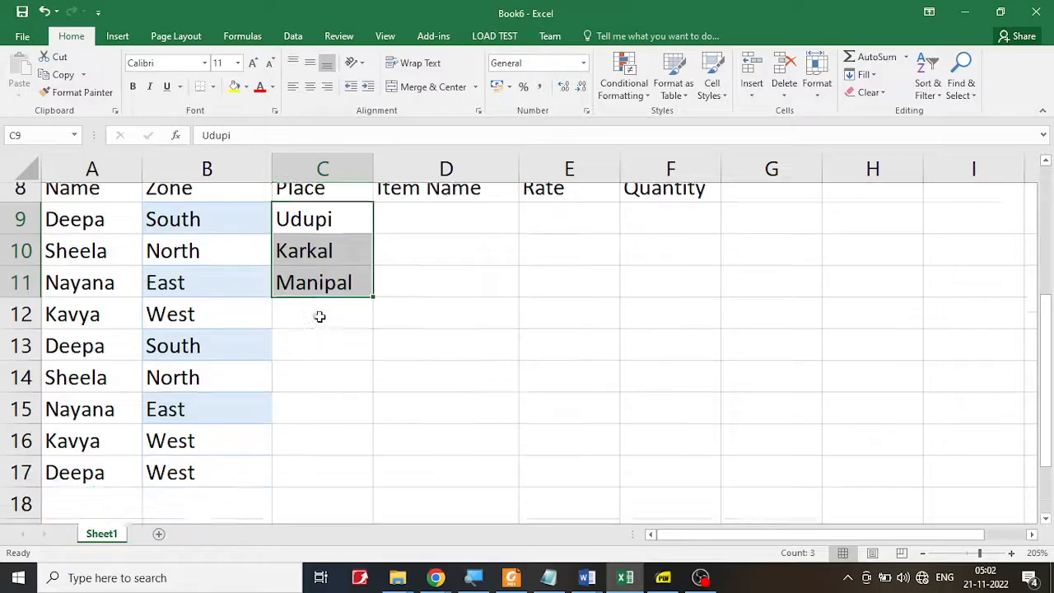
scroll(317, 332, up, 1)
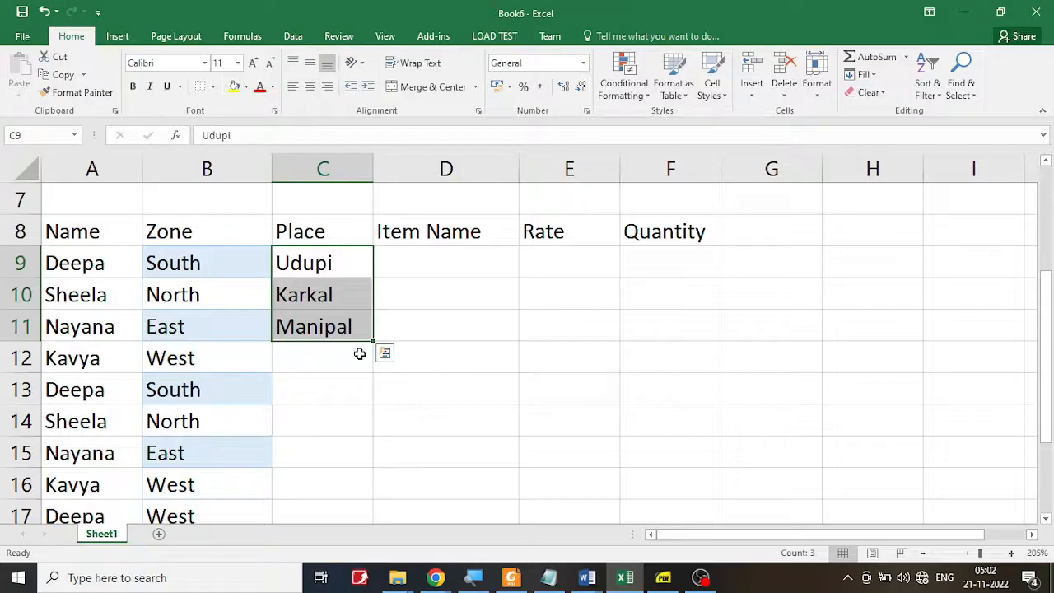
click(357, 387)
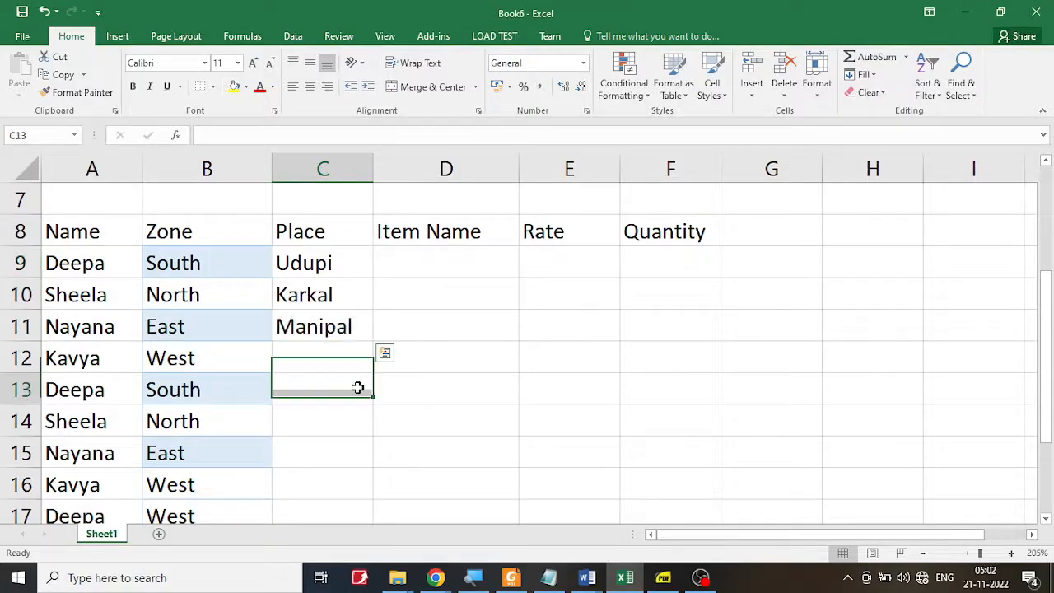
click(330, 251)
drag(328, 278, 331, 329)
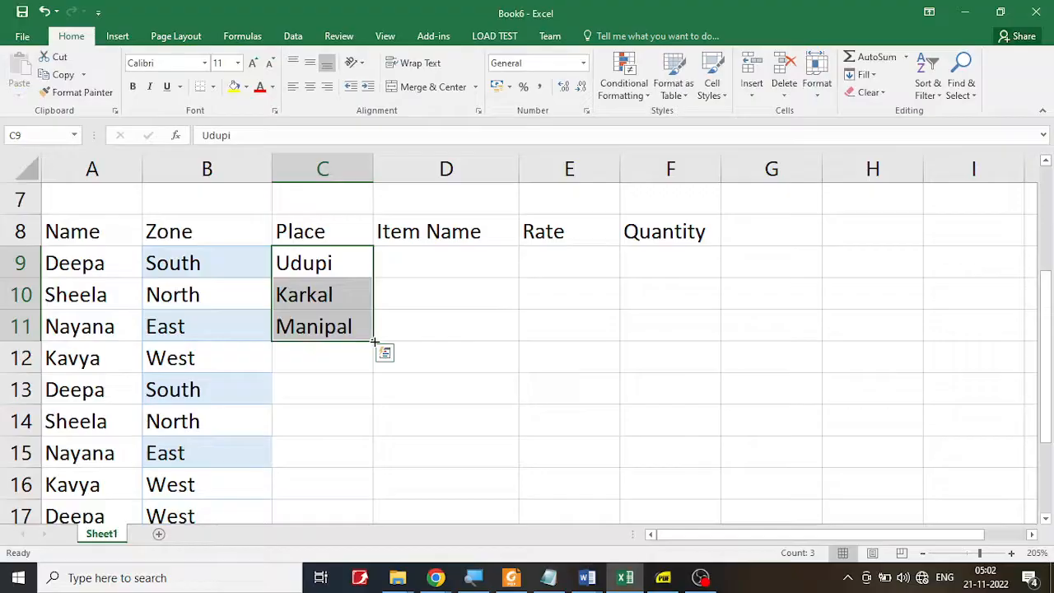
drag(375, 342, 348, 463)
Enter the items CPU, RAM and HDD in D9:D11 of the Item Name column.
scroll(505, 384, up, 2)
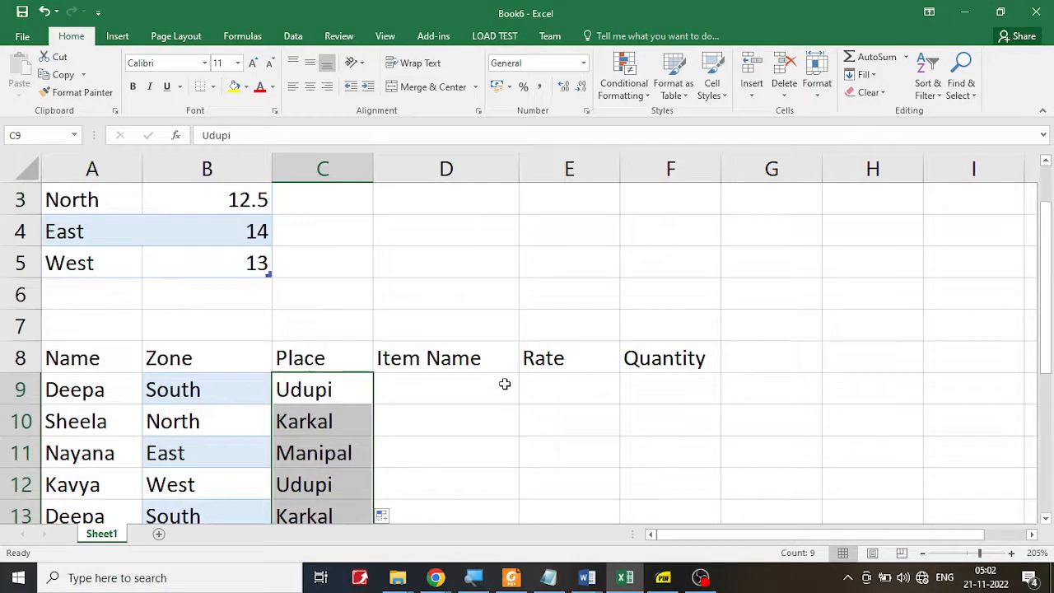
click(427, 394)
scroll(433, 395, down, 1)
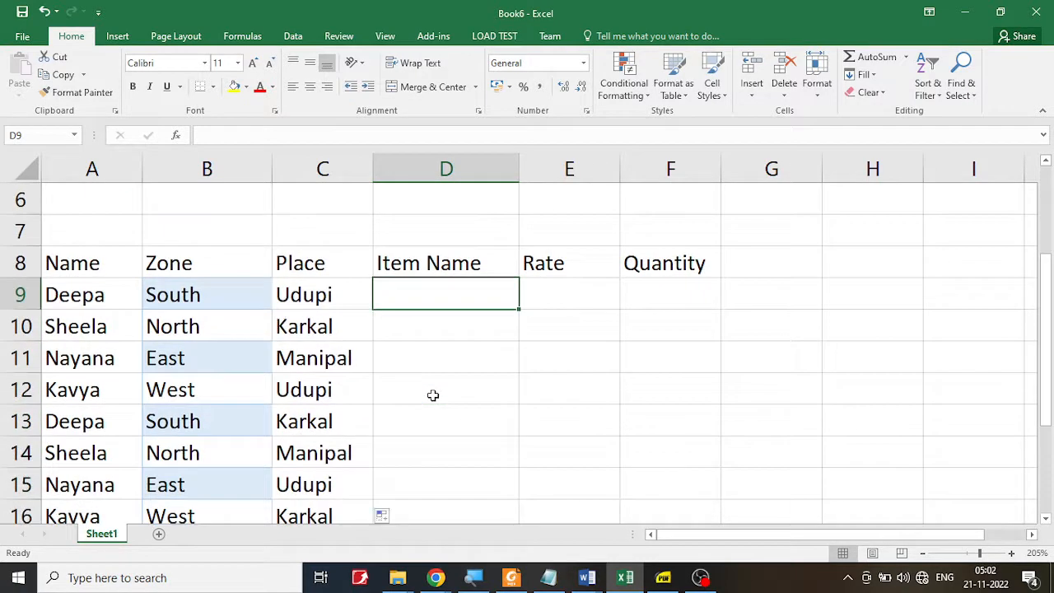
text(CPU)
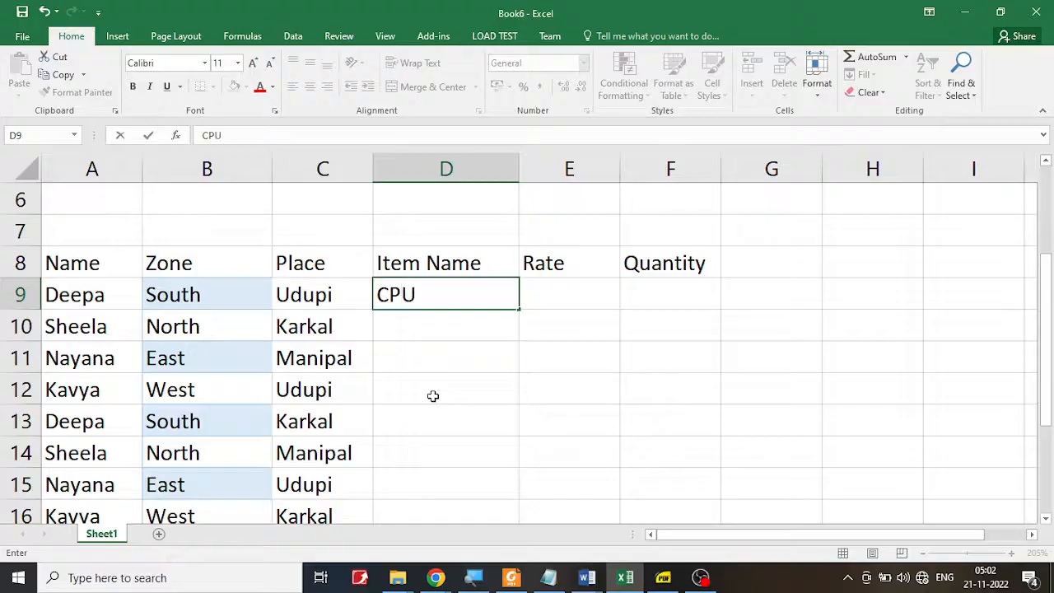
key(Return)
text(RAM)
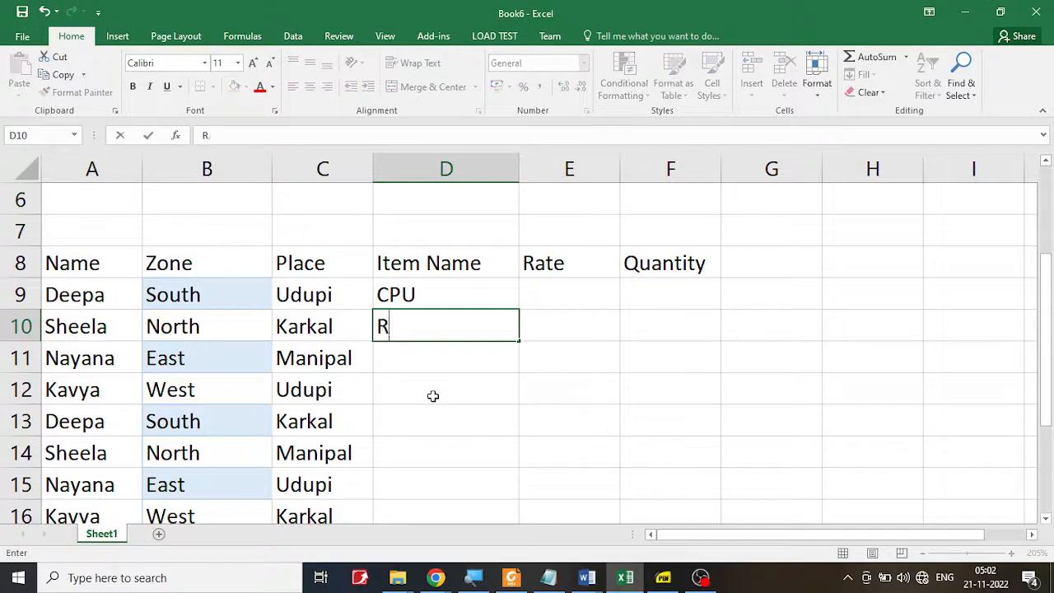
key(ctrl+Return)
key(Up)
text(HDD)
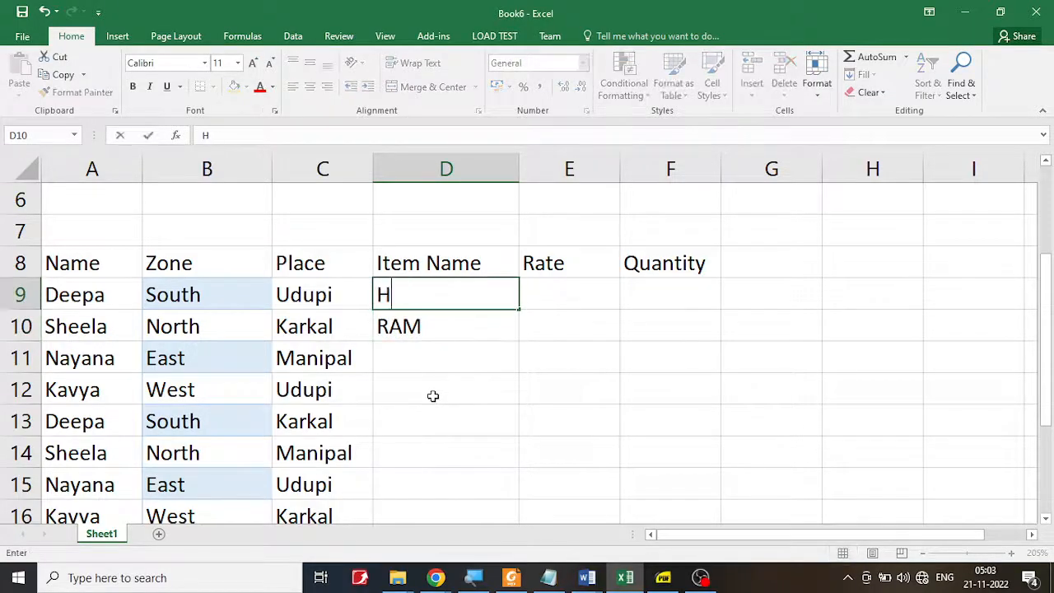
key(BackSpace)
key(BackSpace)
key(BackSpace)
text(CPU)
key(Return)
key(Return)
text(HDD)
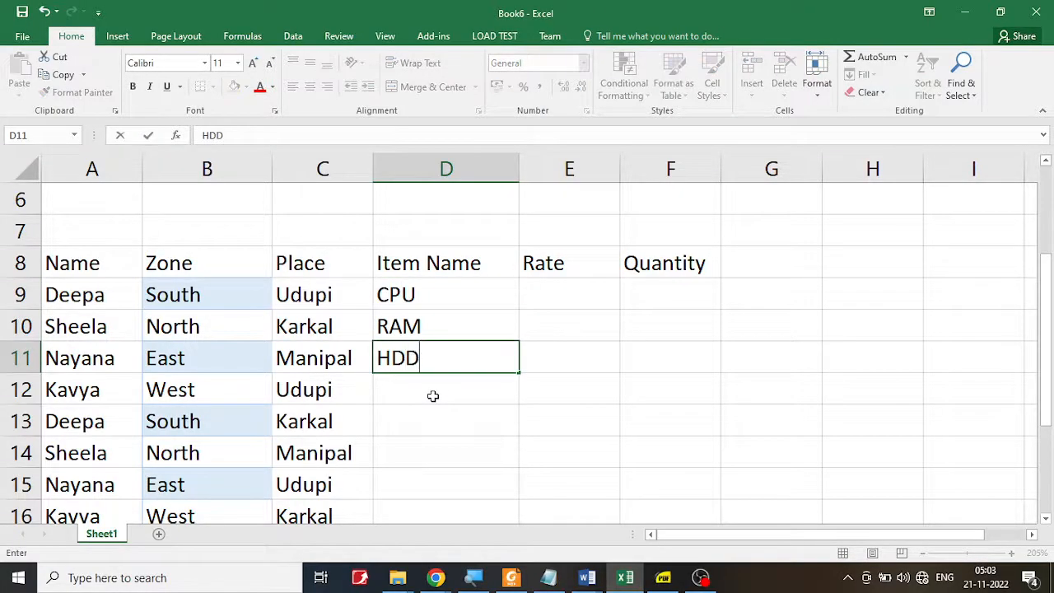
key(Return)
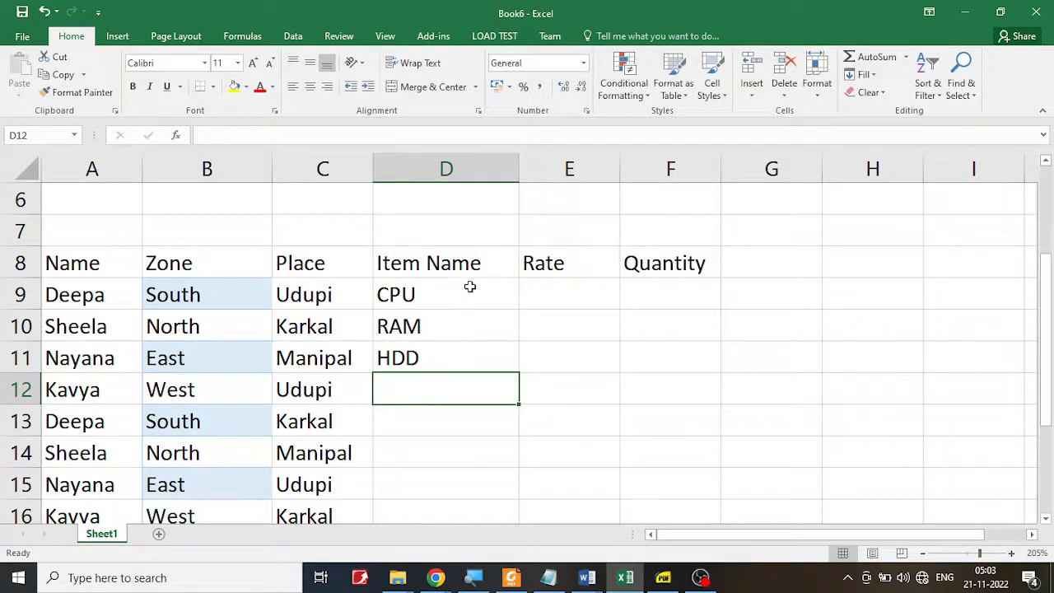
Extend the three items in D9:D11 down the Item Name column to D17 and select the first Rate cell, E9.
drag(470, 287, 454, 346)
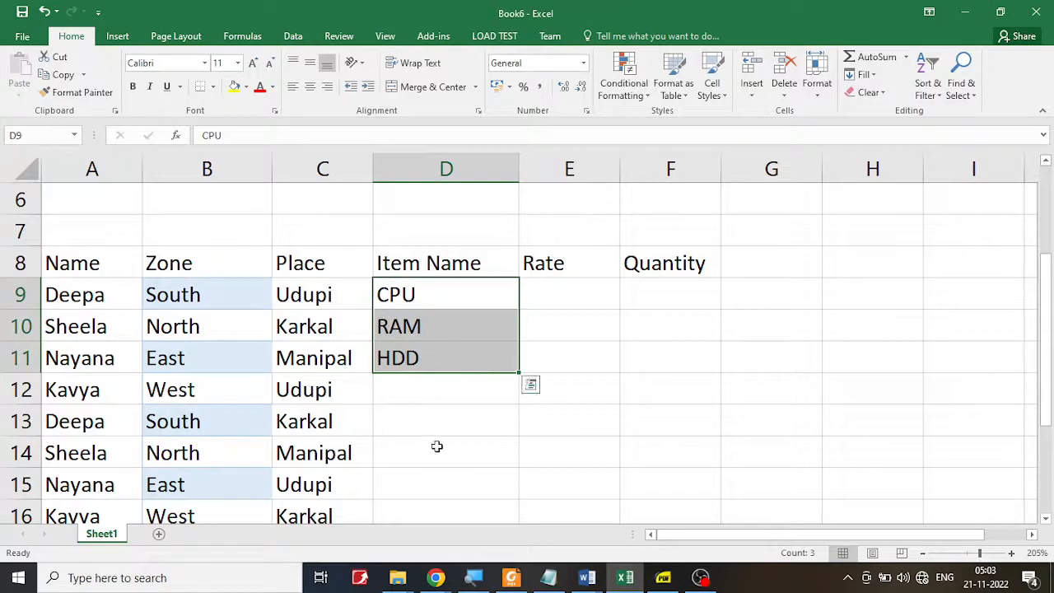
click(436, 444)
drag(444, 302, 436, 354)
drag(518, 372, 511, 479)
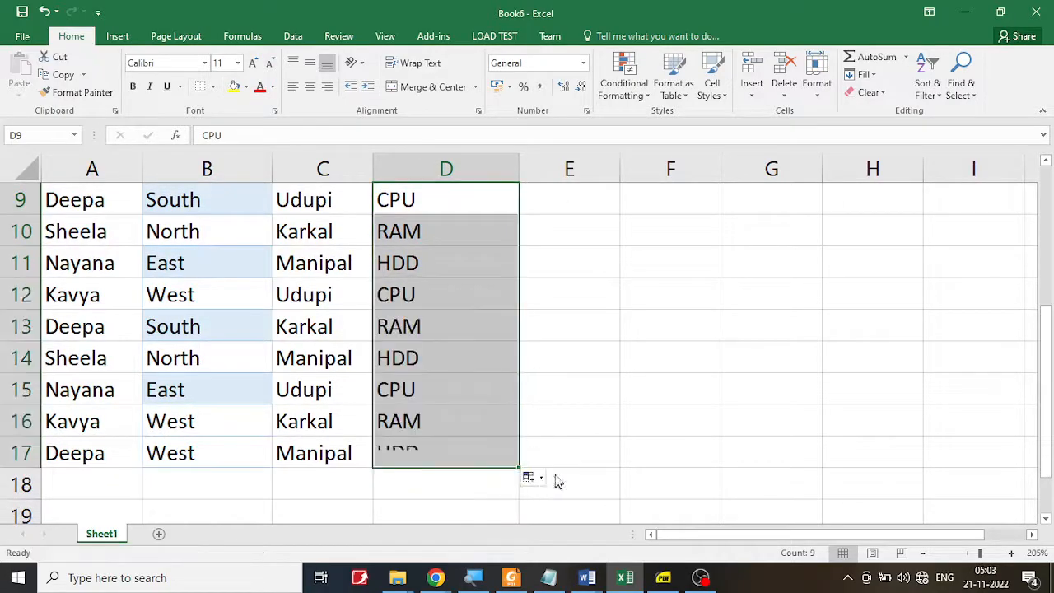
scroll(581, 381, up, 2)
click(581, 381)
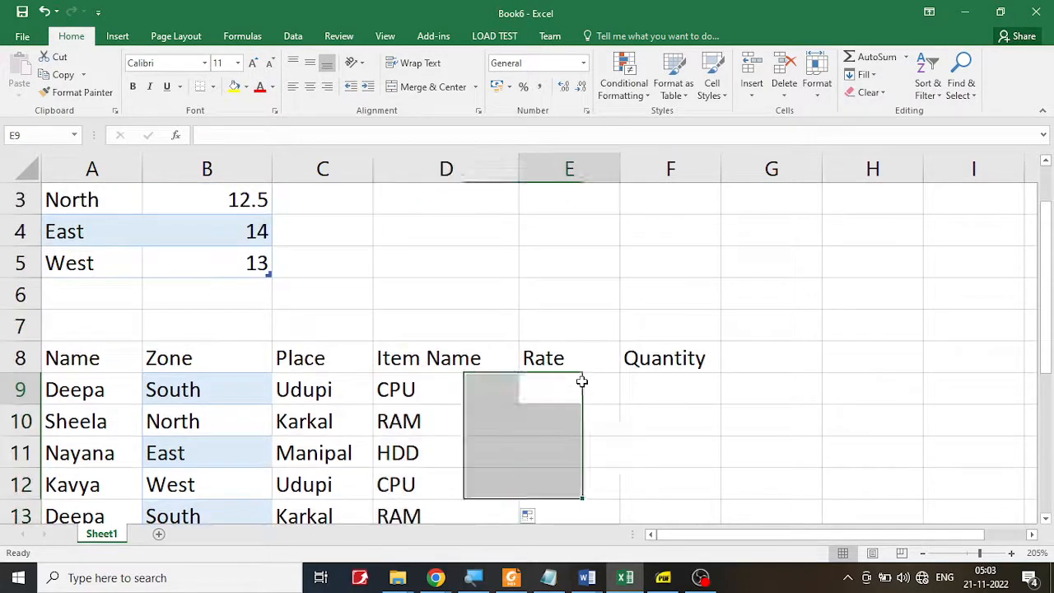
scroll(581, 381, down, 1)
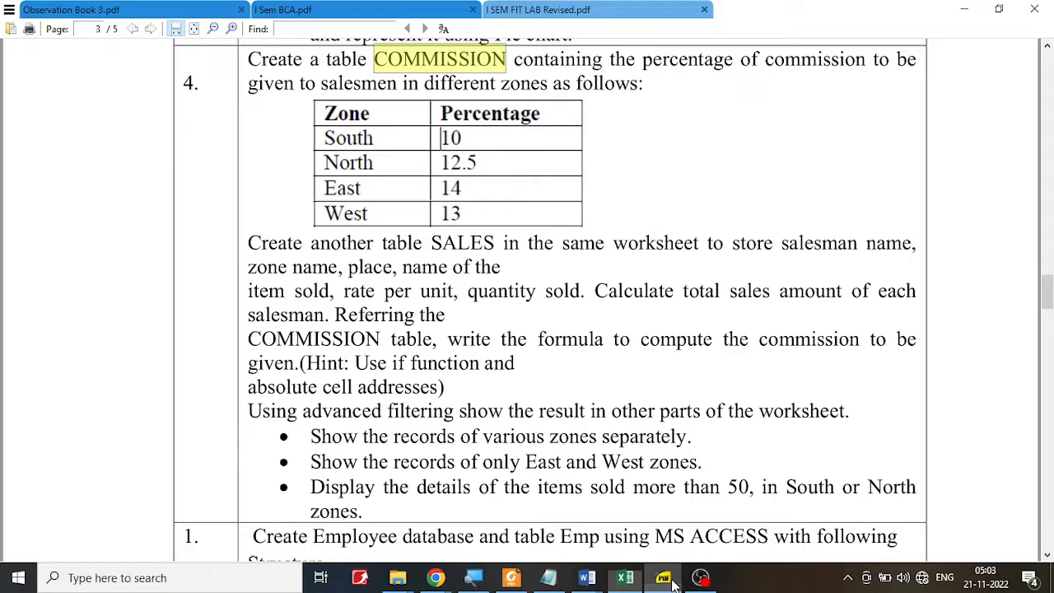
Check the rate per unit requirement for the SALES table in the lab exercise PDF and return to the Excel workbook.
click(663, 577)
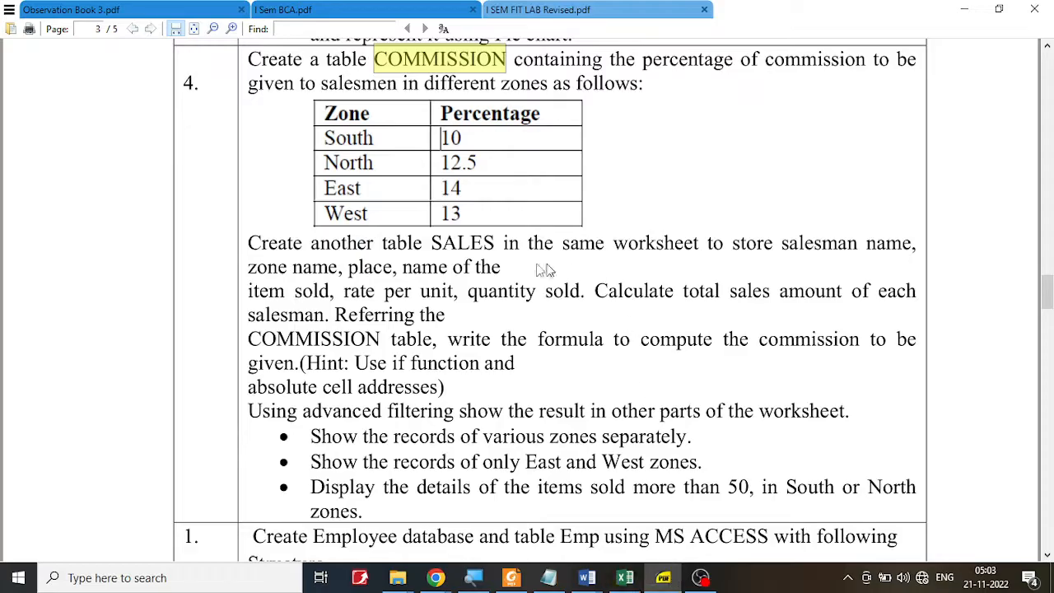
drag(346, 291, 477, 293)
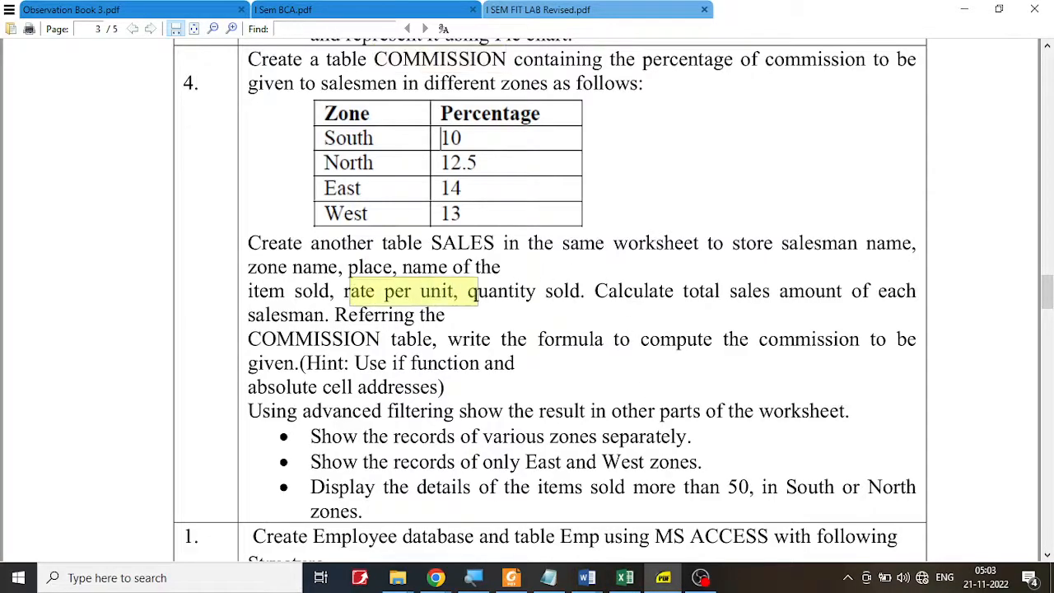
click(625, 577)
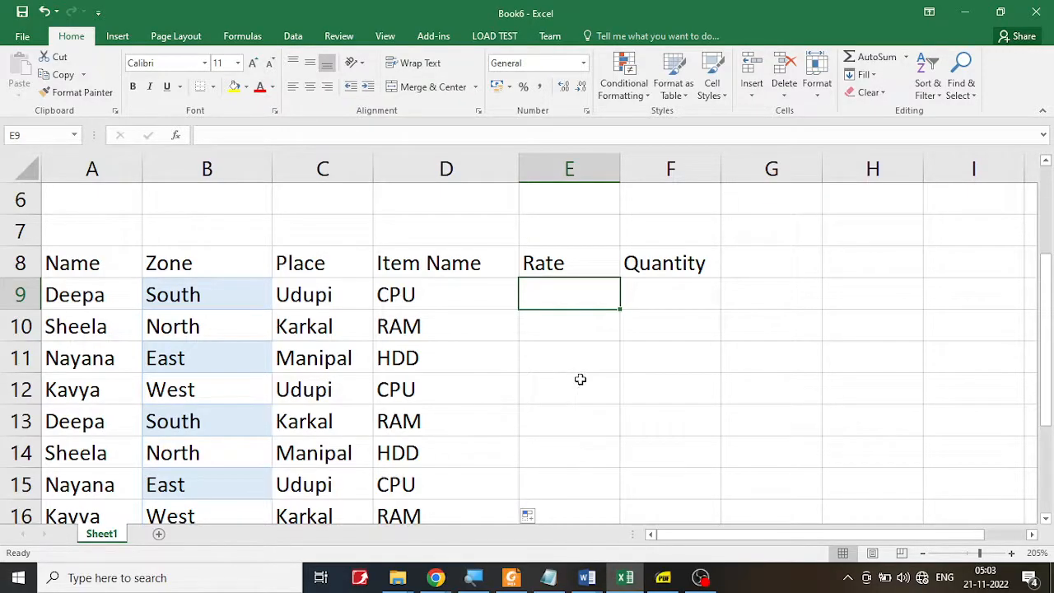
Enter the rates 12000, 4500 and 5500 for CPU, RAM and HDD in E9:E11.
text(1200)
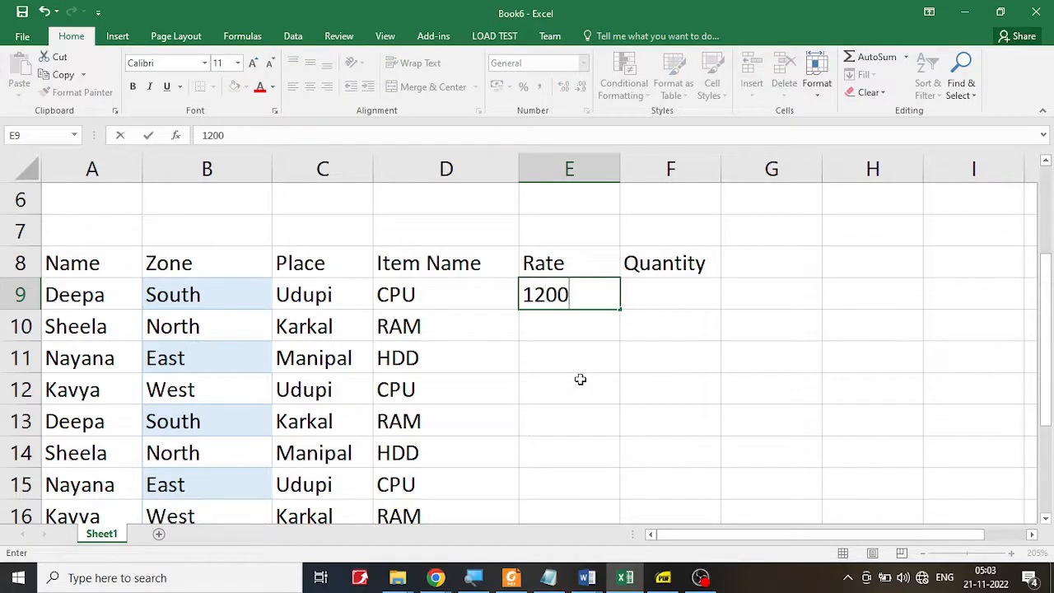
text(0)
key(Return)
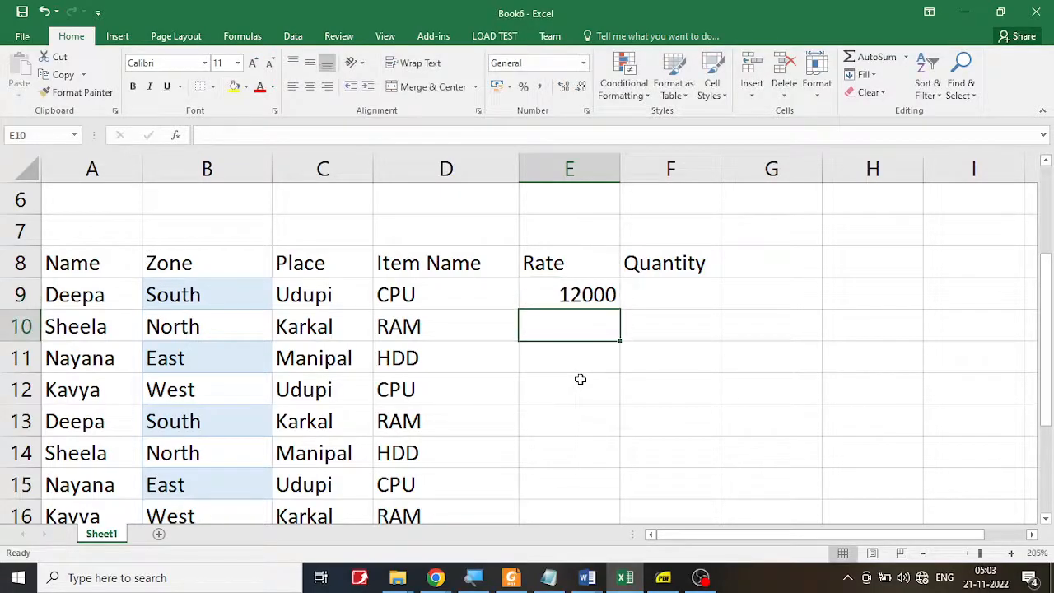
text(4500)
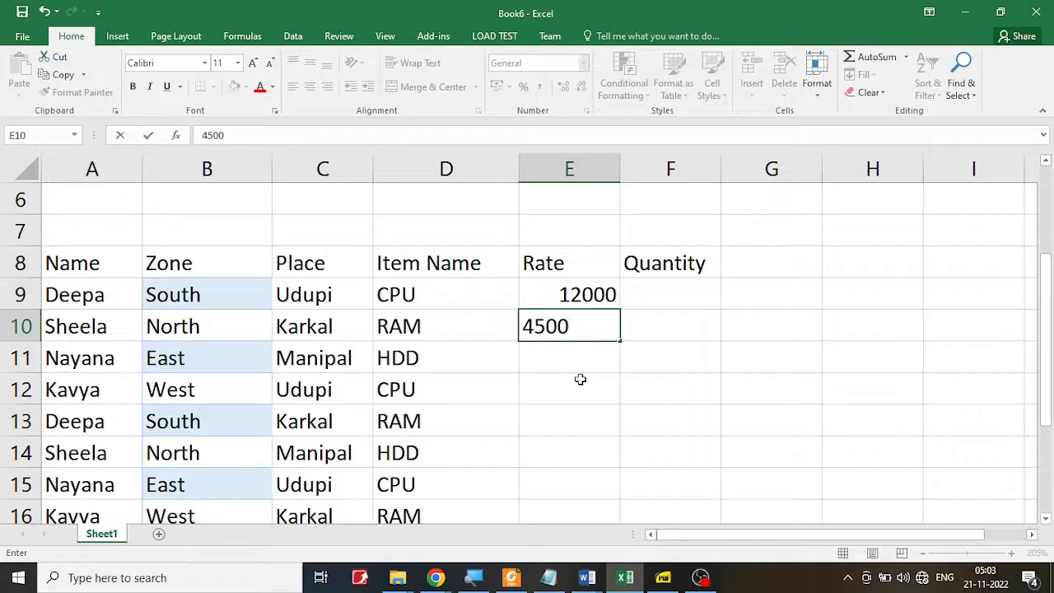
key(Return)
text(5)
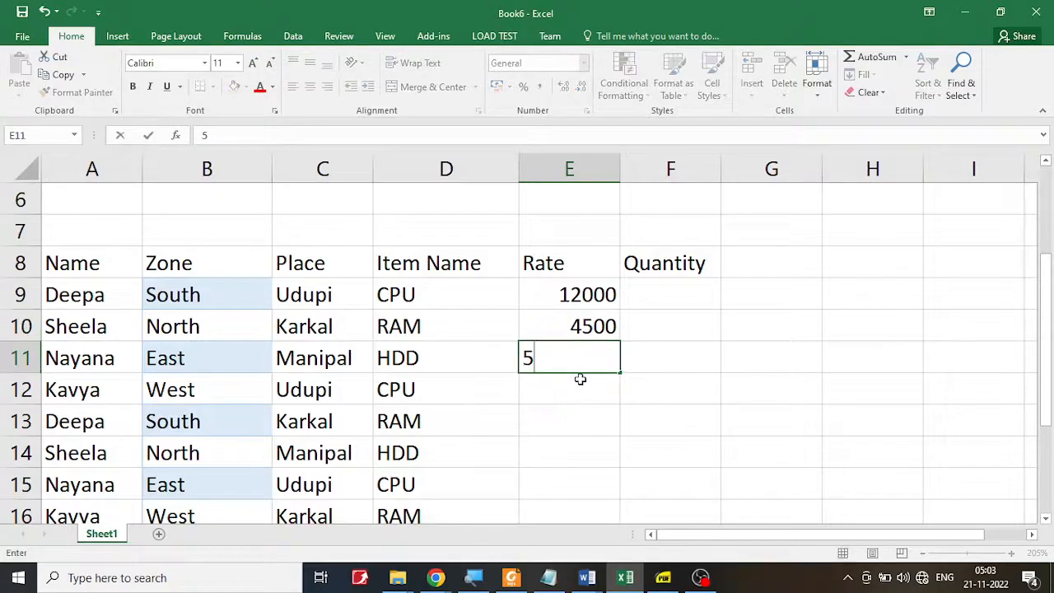
text(500)
key(Return)
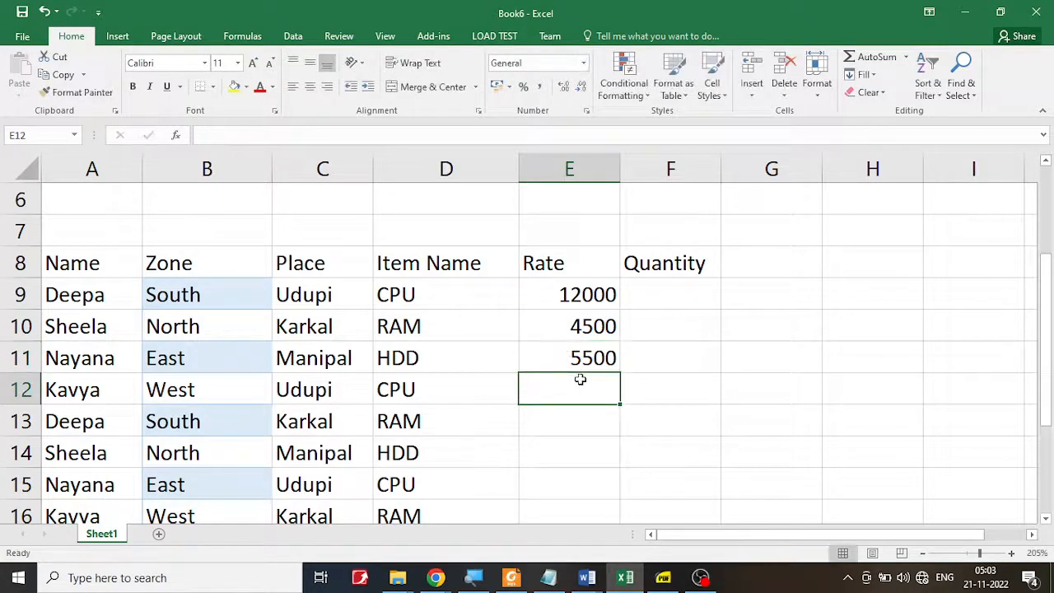
Try to extend the rates in E9:E11 down to E17 with a plain series fill.
drag(604, 290, 600, 349)
scroll(600, 354, down, 1)
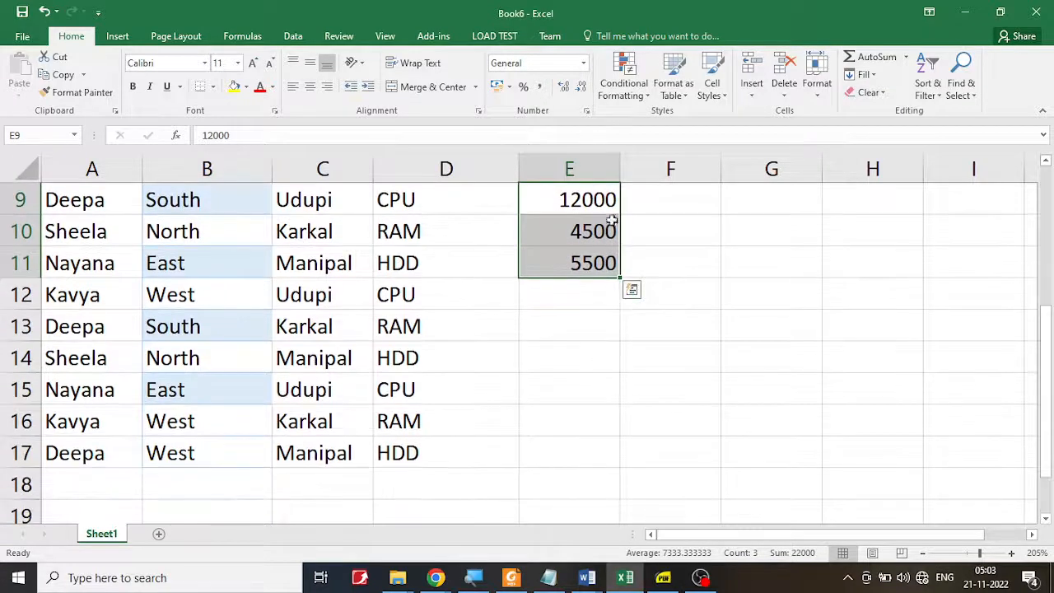
drag(622, 281, 600, 475)
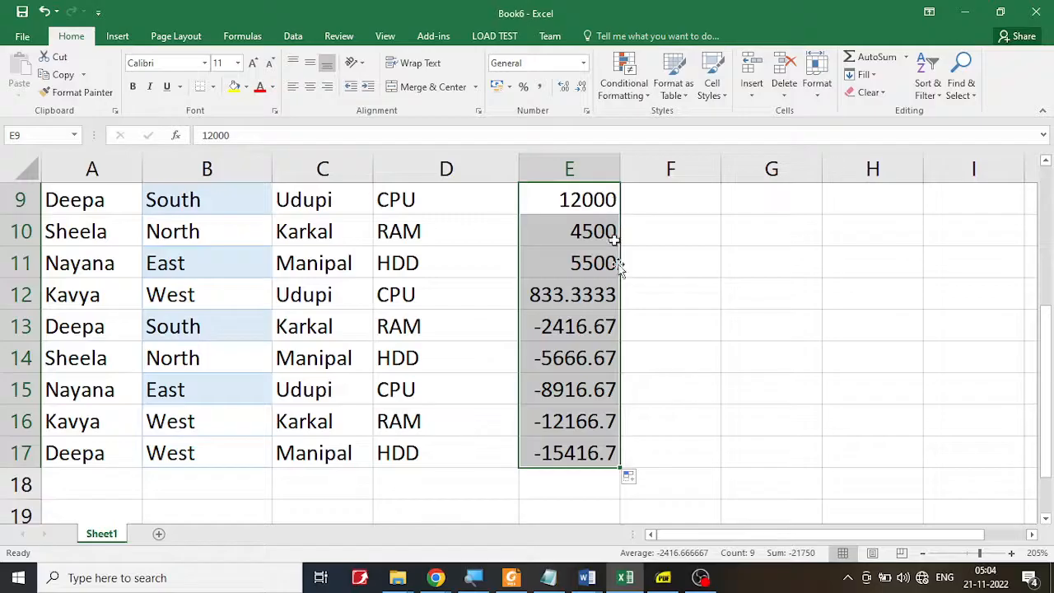
scroll(618, 265, up, 1)
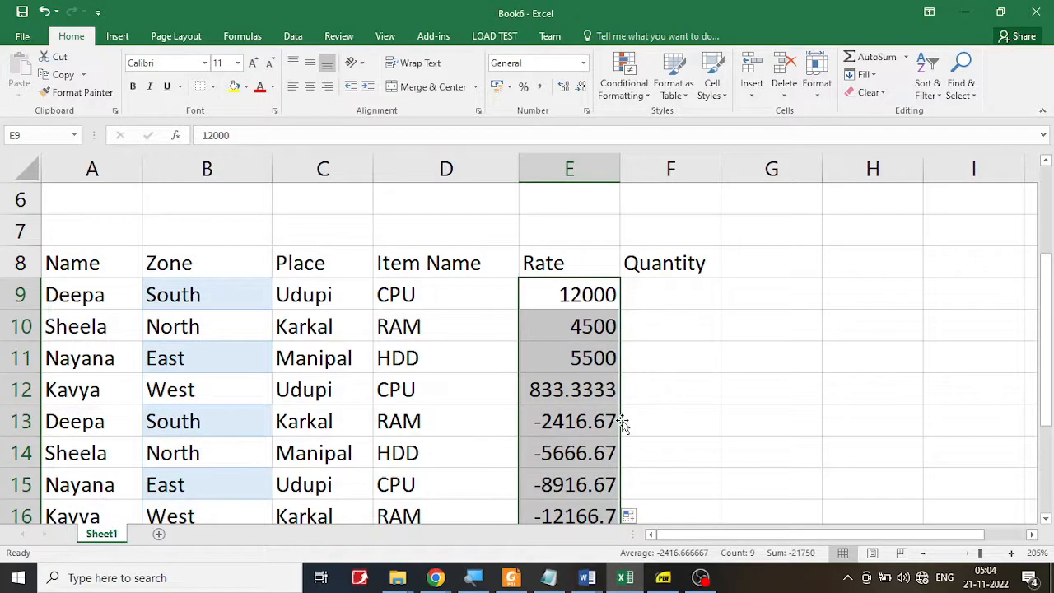
Fill the Rate column down to E17 with repeating copies of the three rates in E9:E11, overwriting the series values.
drag(591, 296, 607, 357)
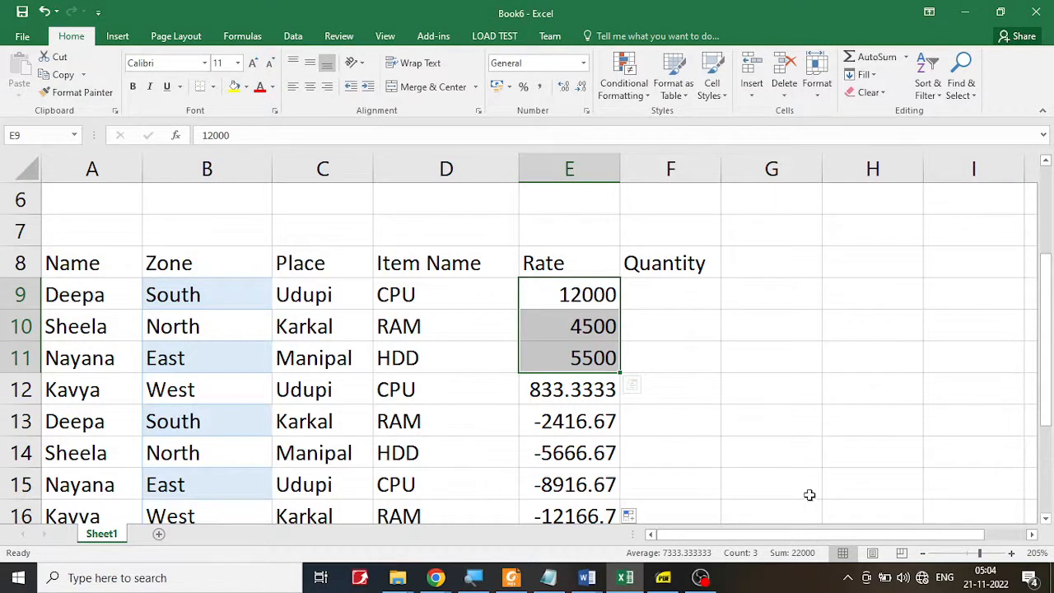
scroll(809, 495, up, 3)
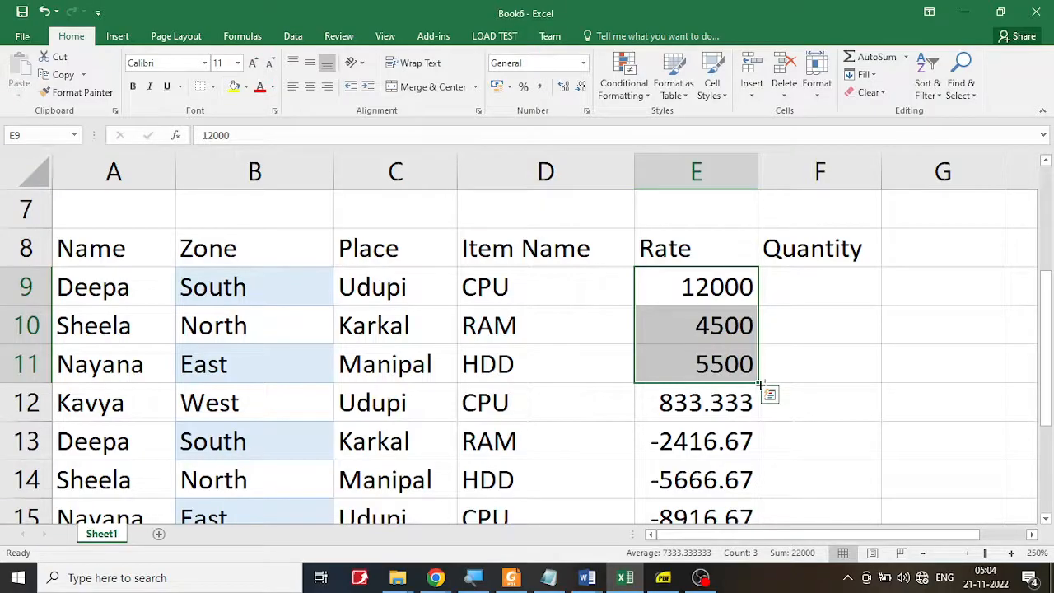
drag(759, 382, 758, 454)
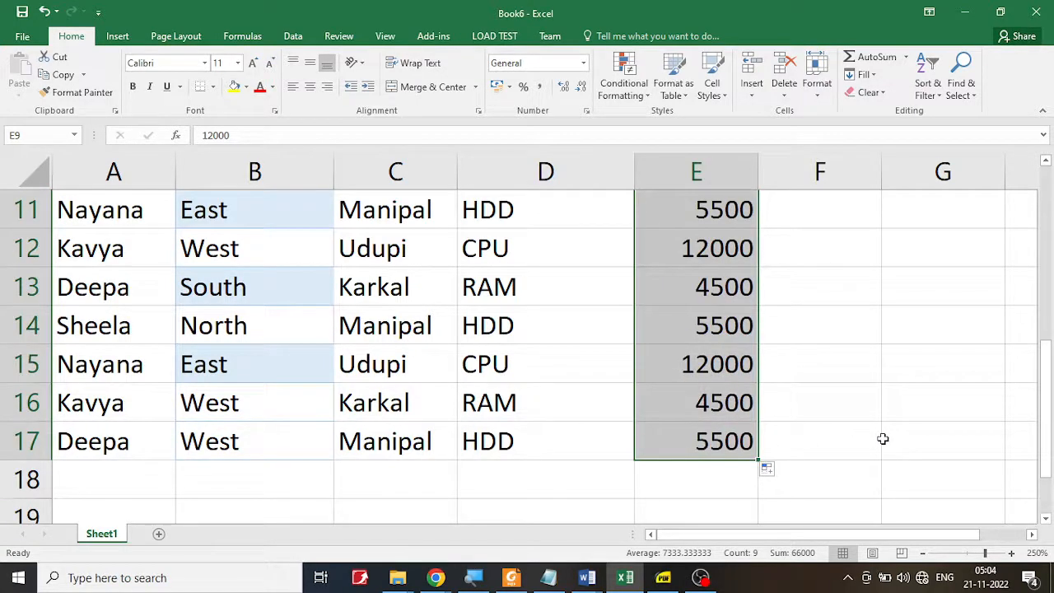
Enter the quantities 45, 34 and 53 in F9:F11 of the Quantity column.
click(922, 554)
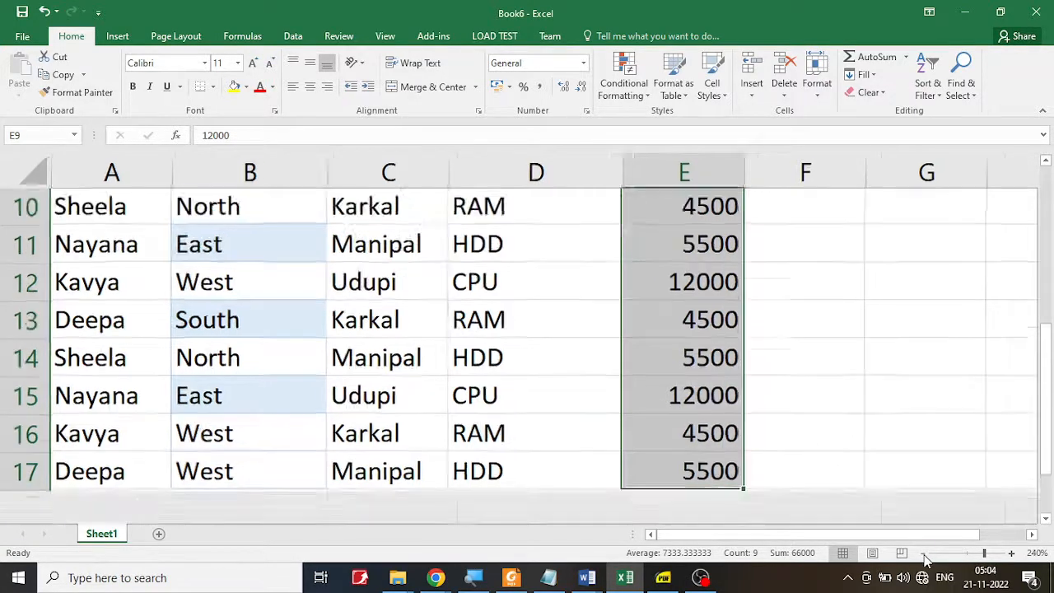
click(923, 553)
click(922, 553)
click(923, 553)
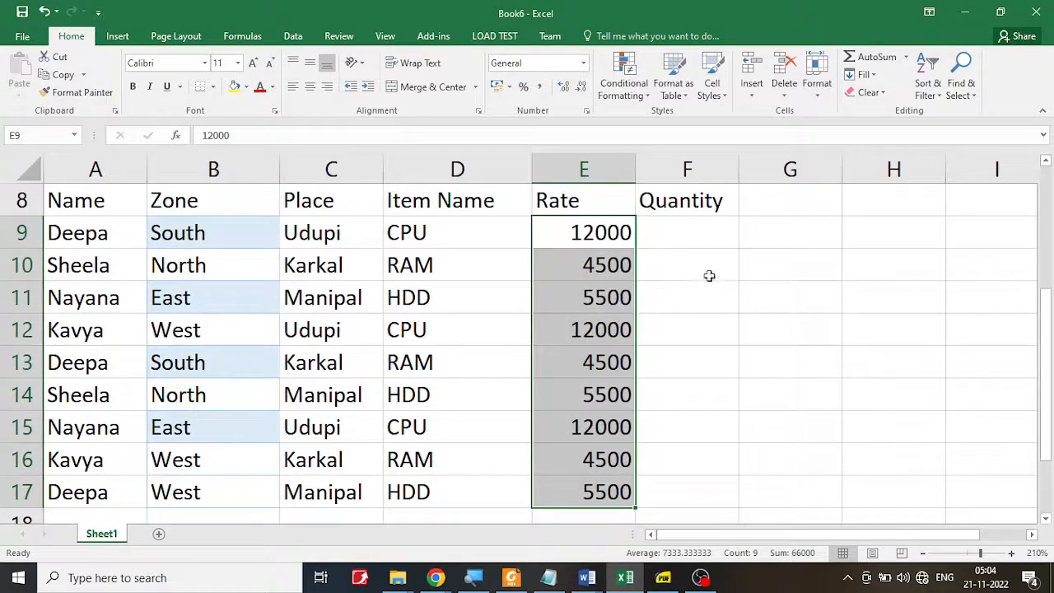
click(697, 234)
scroll(760, 320, up, 1)
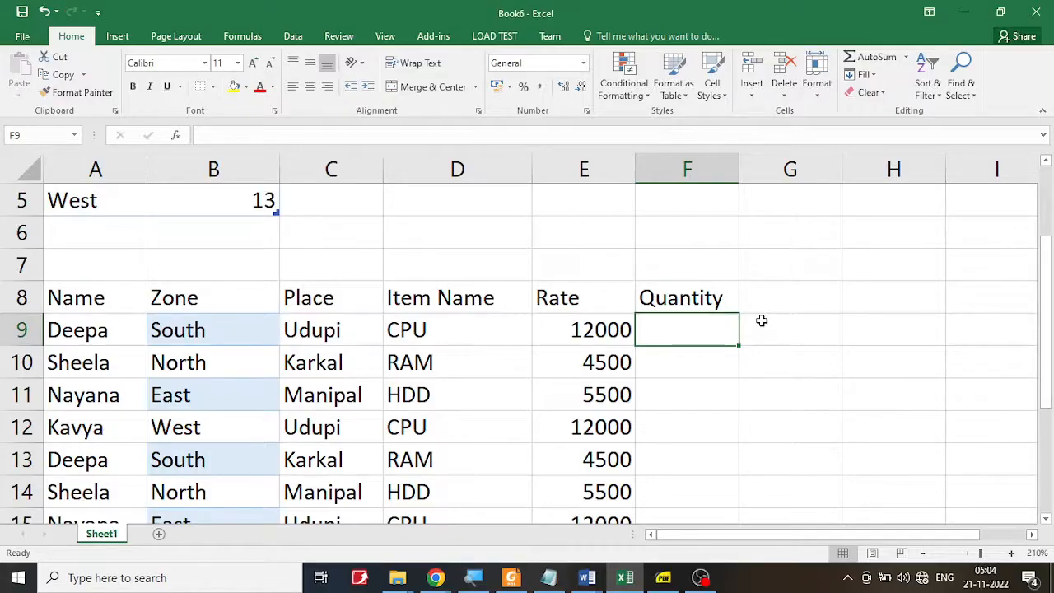
text(45)
key(Return)
text(34)
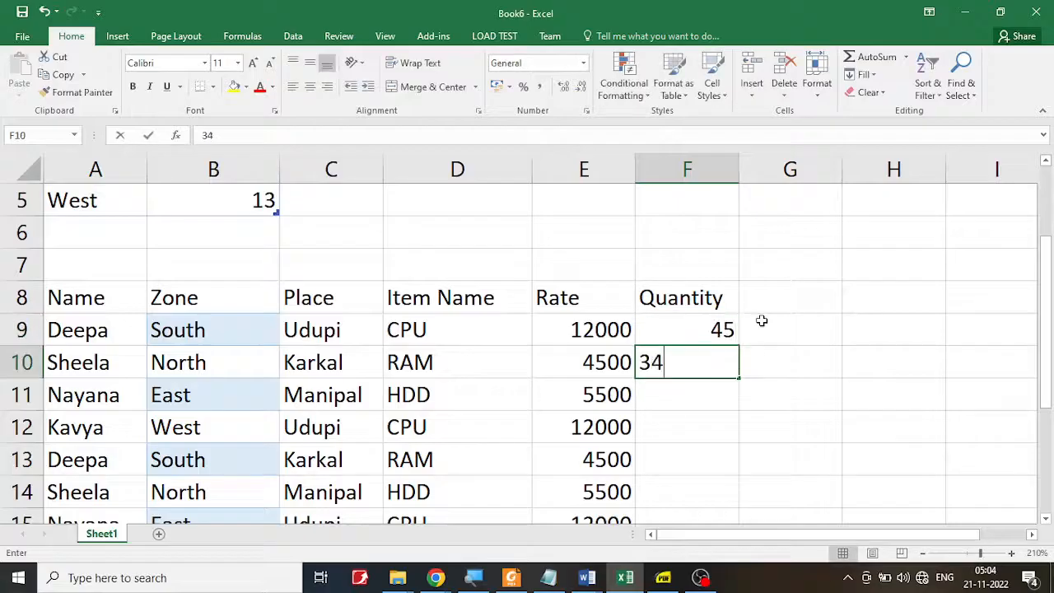
key(Return)
text(5)
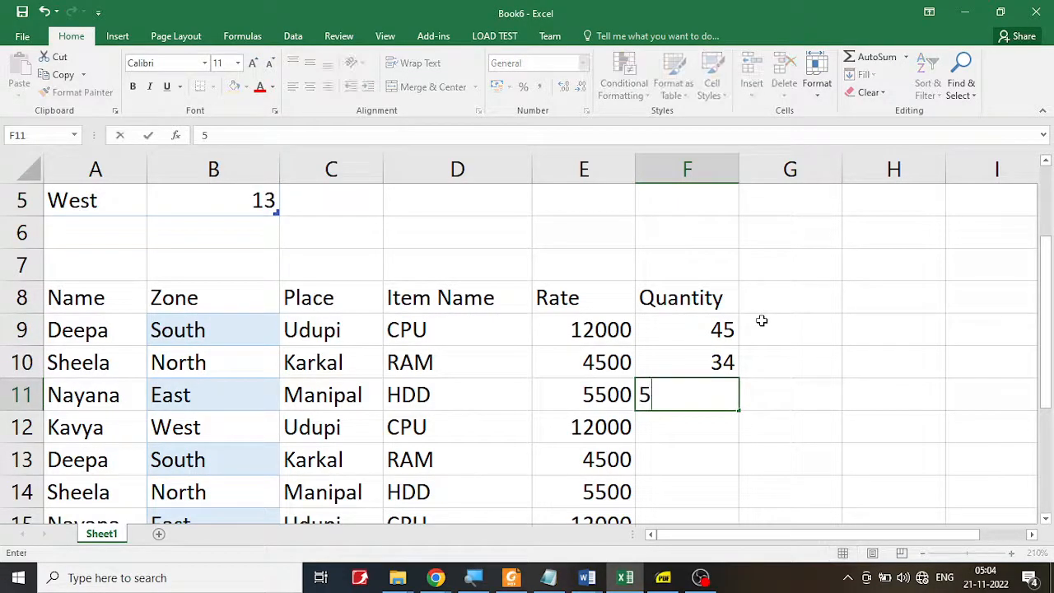
text(3)
key(Return)
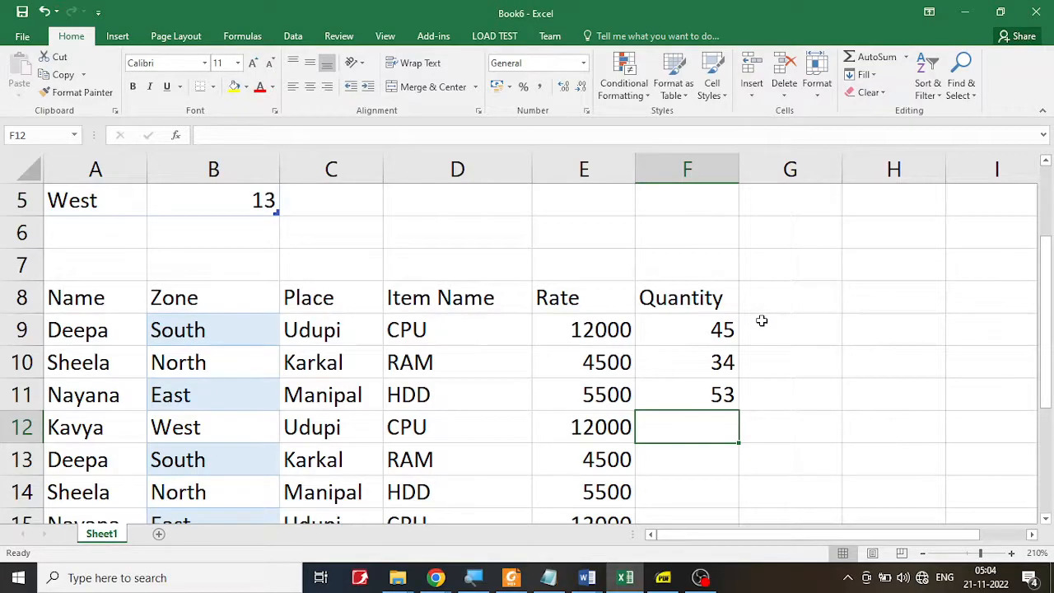
Fill the Quantity column down to F17 as a series starting from the 45 in F9.
click(728, 327)
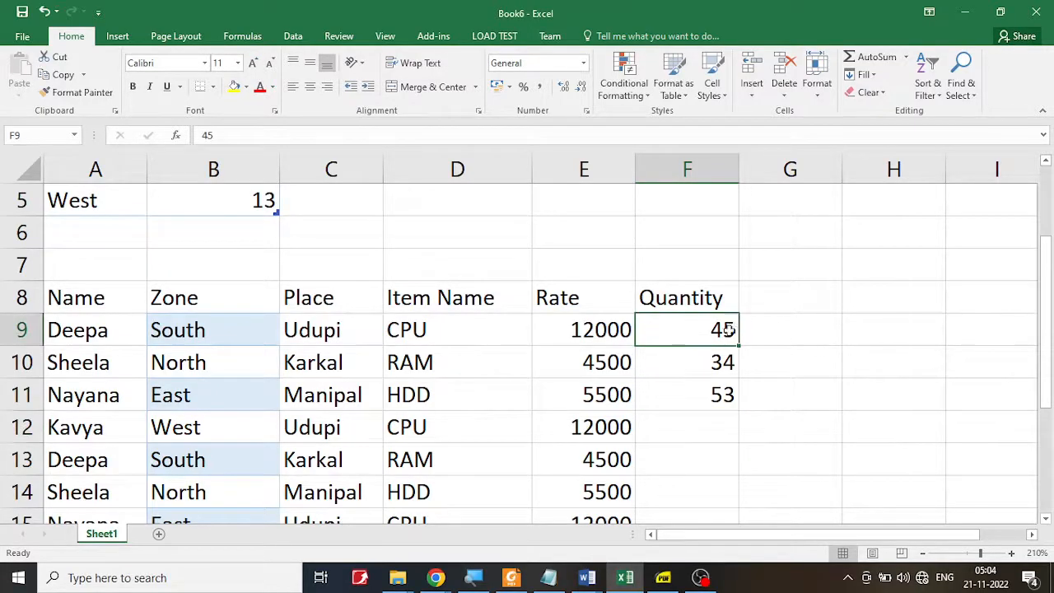
drag(741, 346, 742, 379)
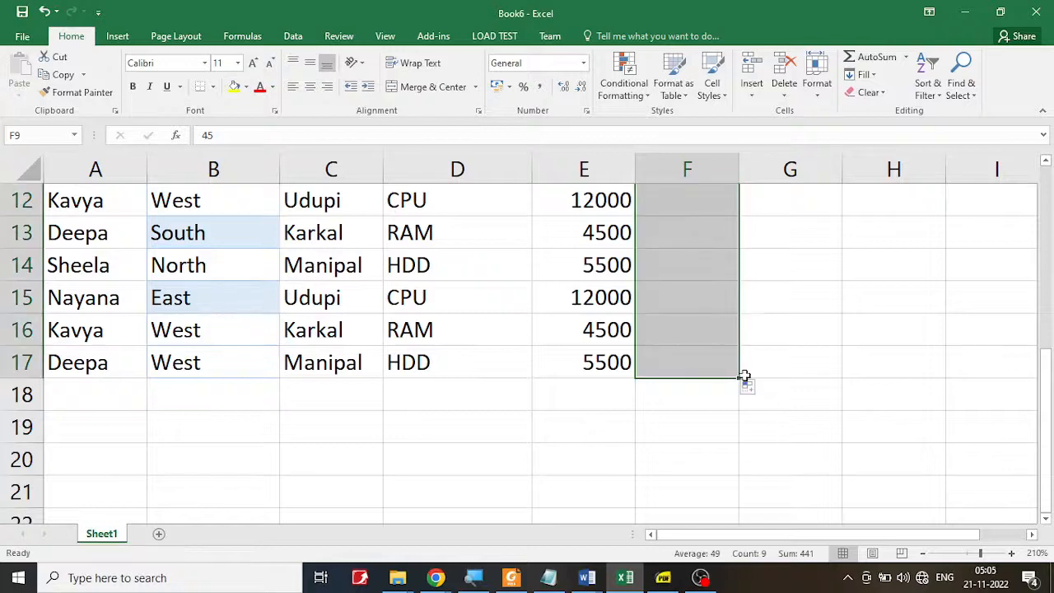
scroll(744, 375, up, 3)
Set the first quantity in F9 to 5 and fill it down to F17 as a series increasing by one.
click(731, 388)
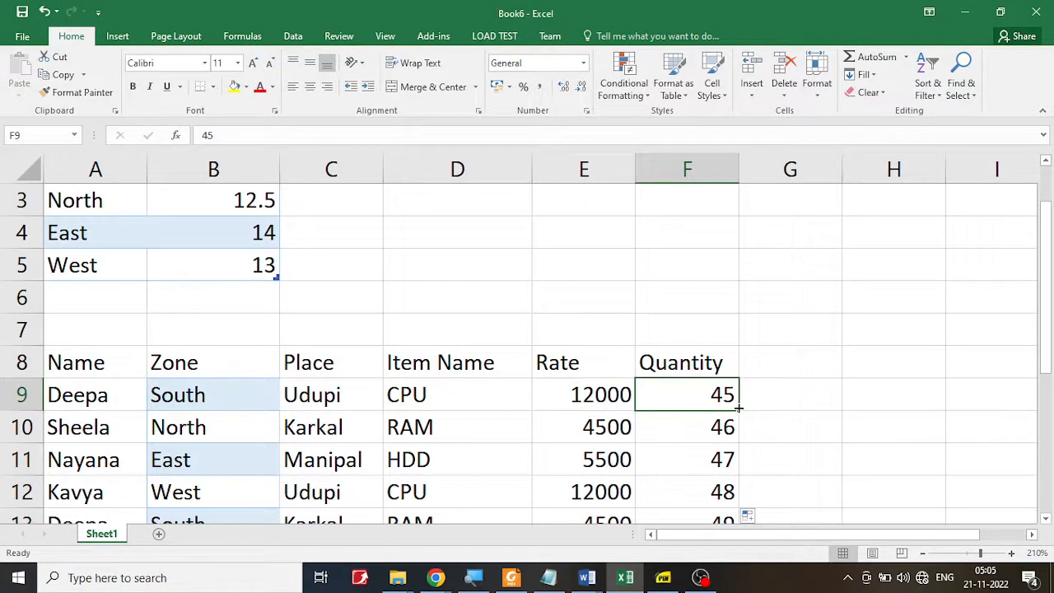
text(5)
click(759, 398)
click(727, 397)
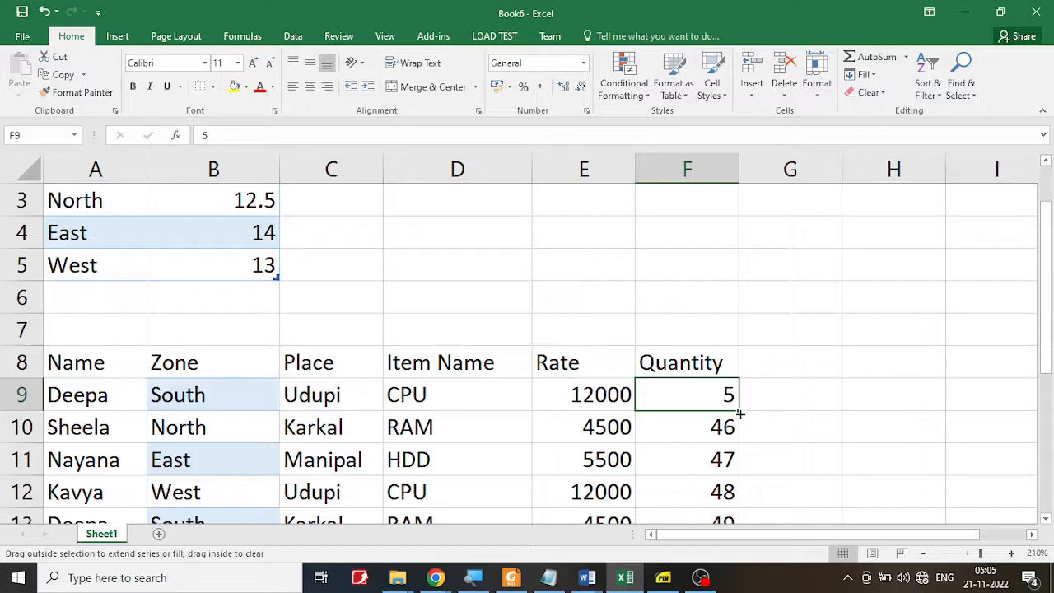
drag(739, 414, 743, 478)
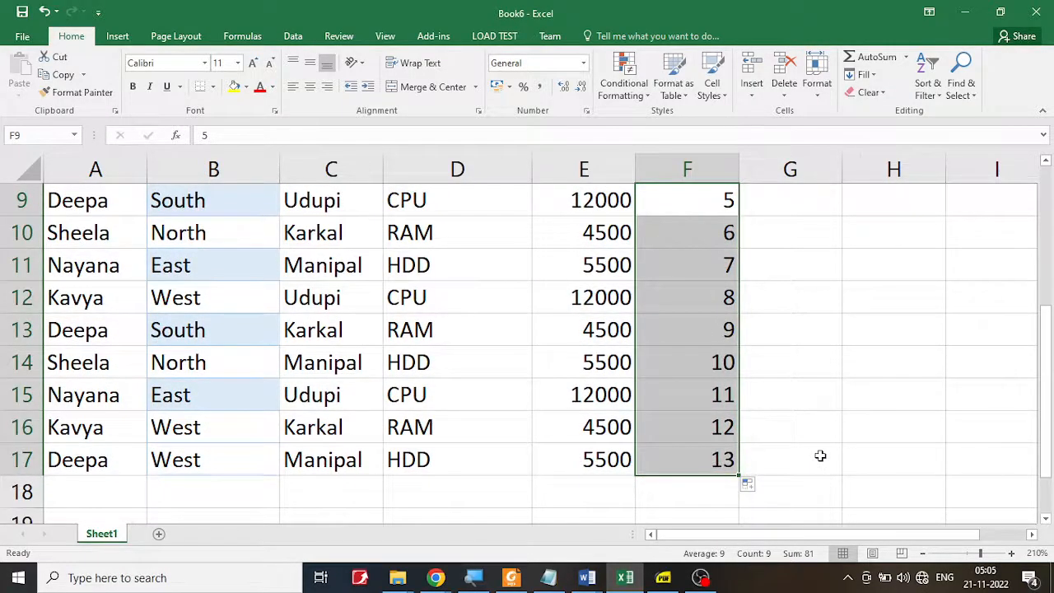
scroll(819, 456, up, 3)
scroll(814, 450, down, 2)
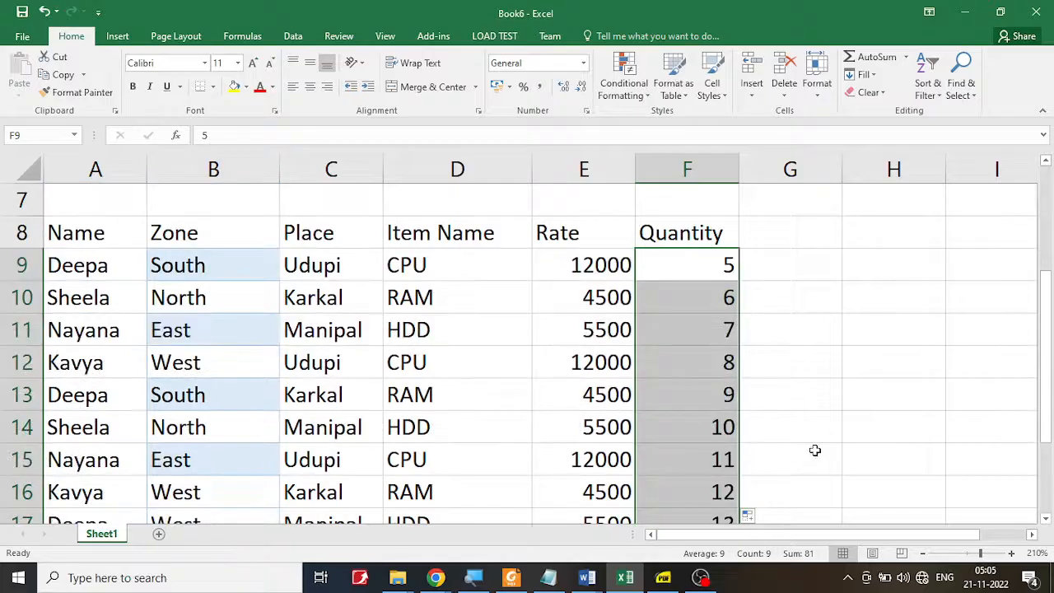
click(814, 450)
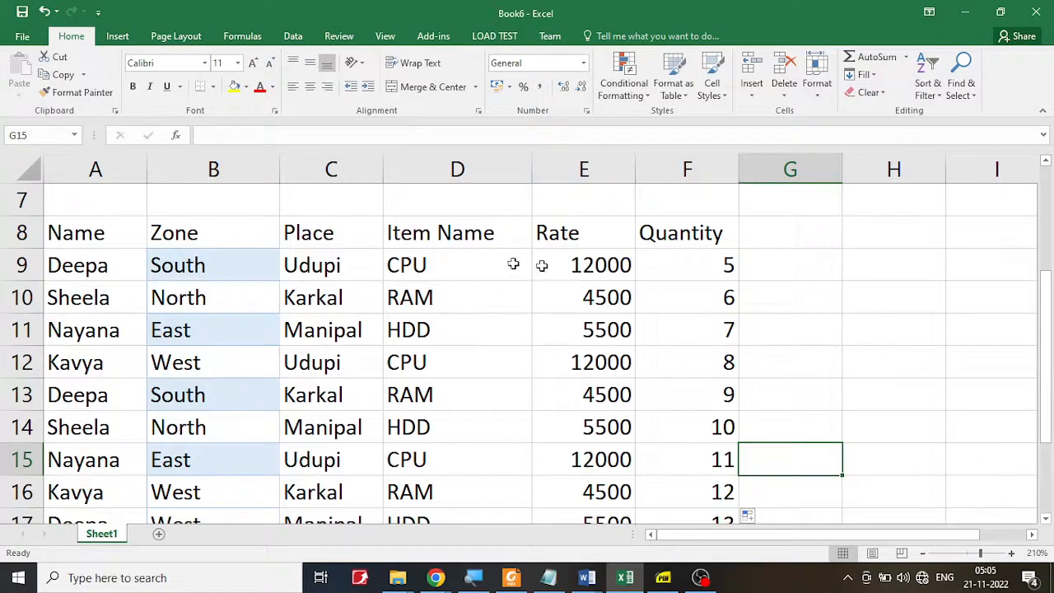
Check the SALES table requirement in the lab exercise PDF and return to the Excel workbook.
click(666, 579)
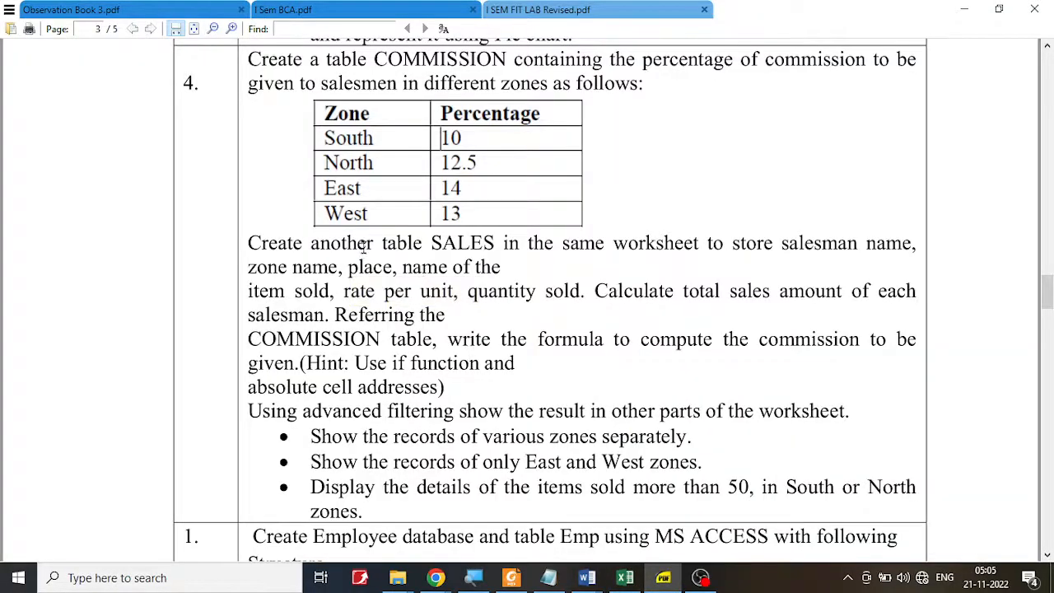
drag(362, 243, 510, 243)
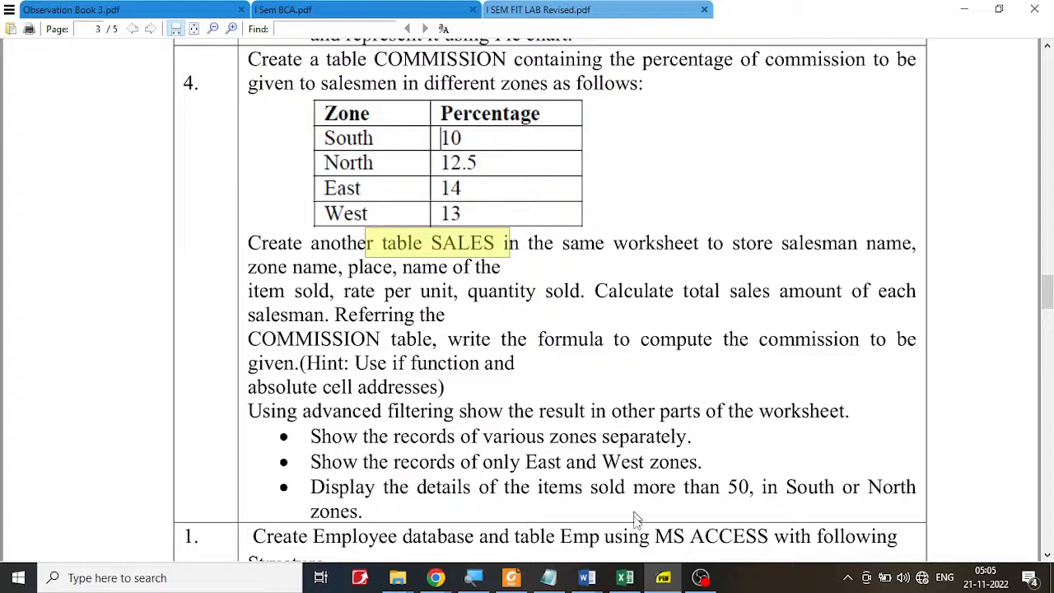
click(625, 578)
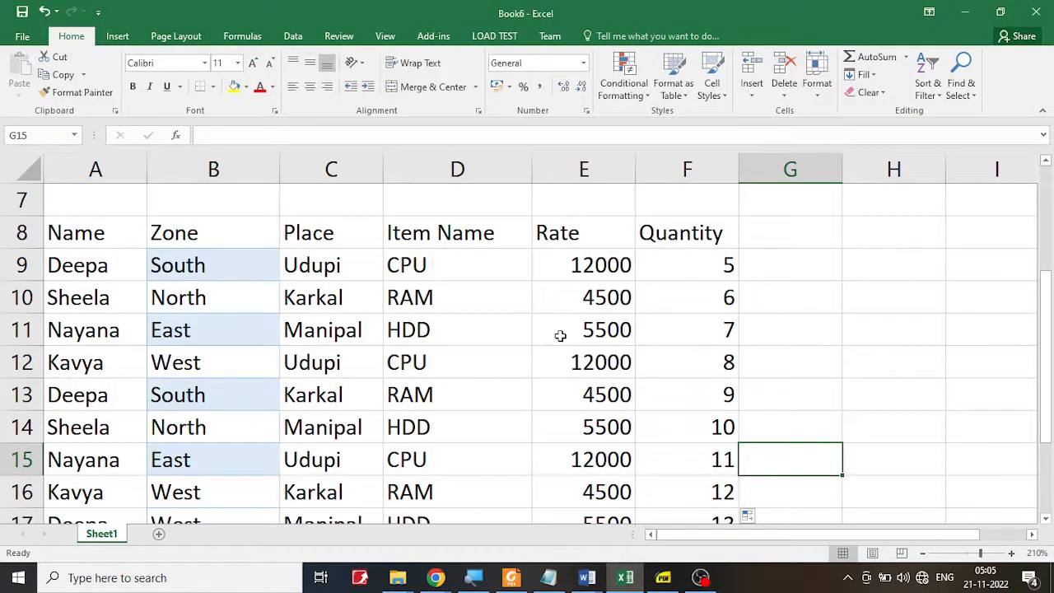
Convert the sales records in A8:F17 into a table with headers.
click(99, 295)
click(353, 302)
click(511, 294)
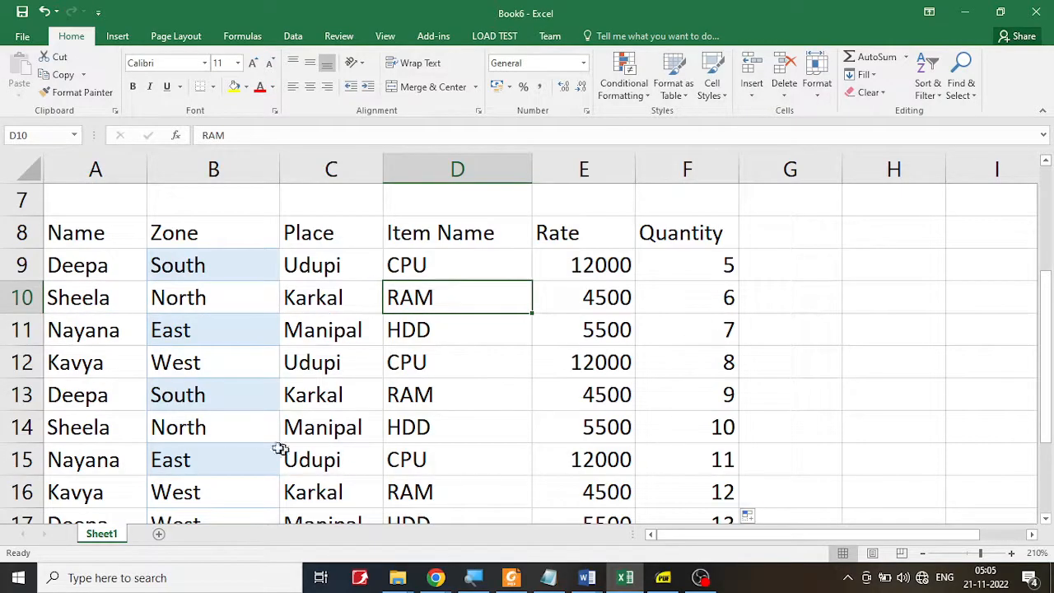
click(98, 263)
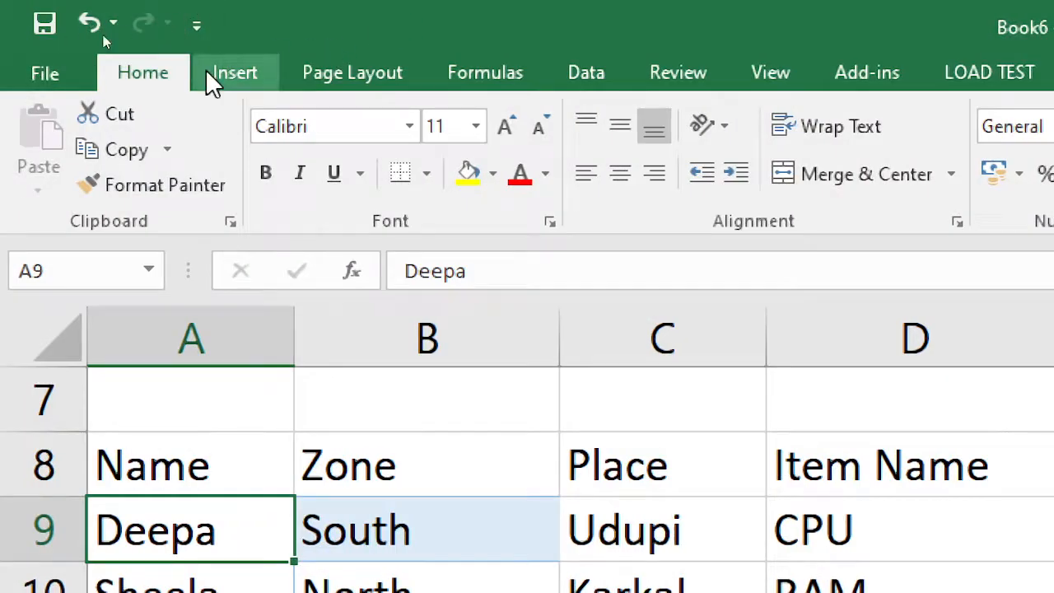
click(210, 73)
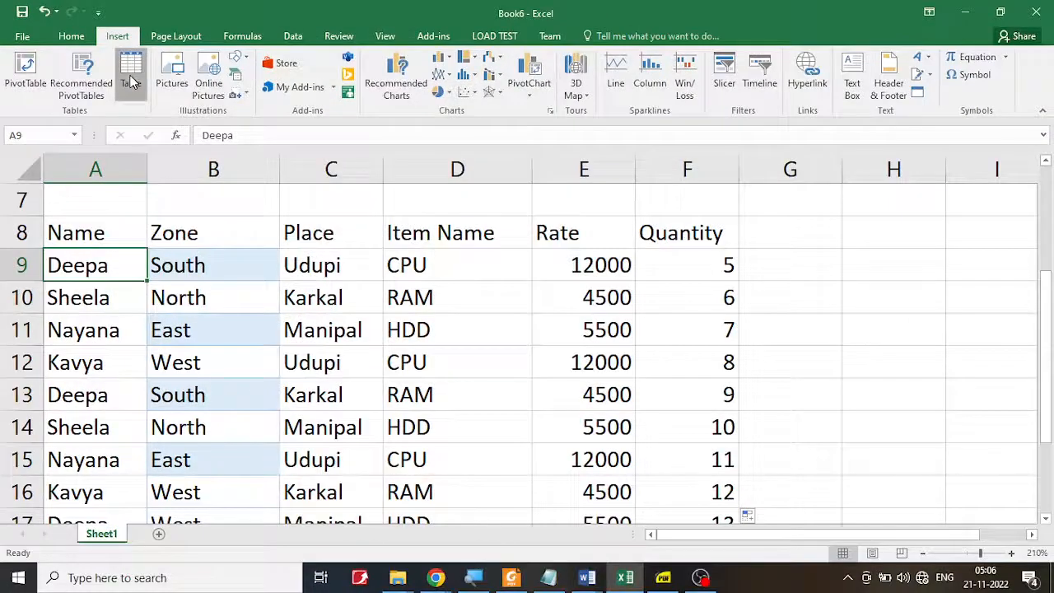
click(130, 81)
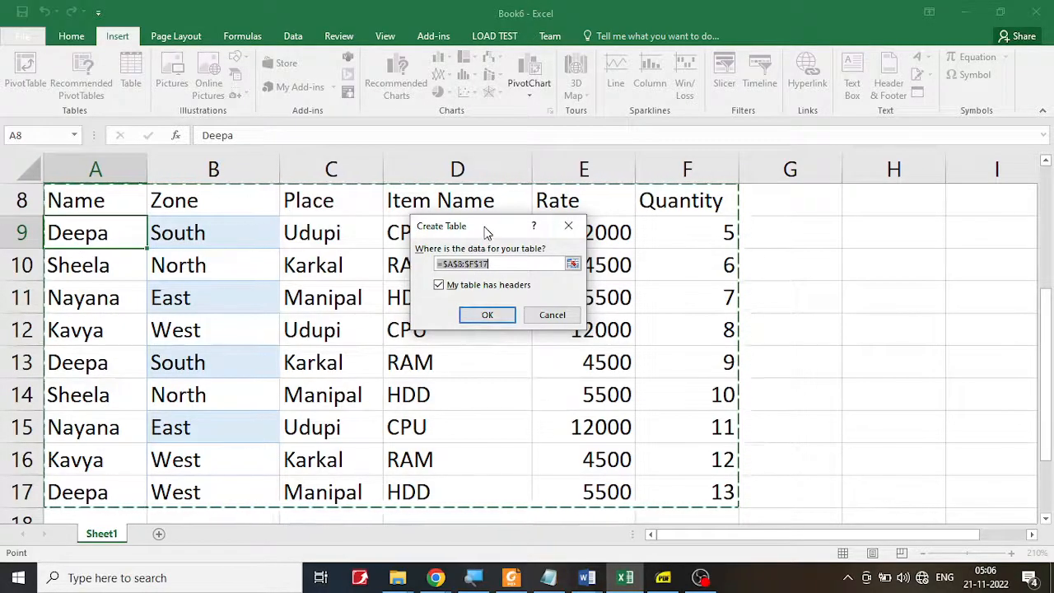
drag(489, 235, 841, 274)
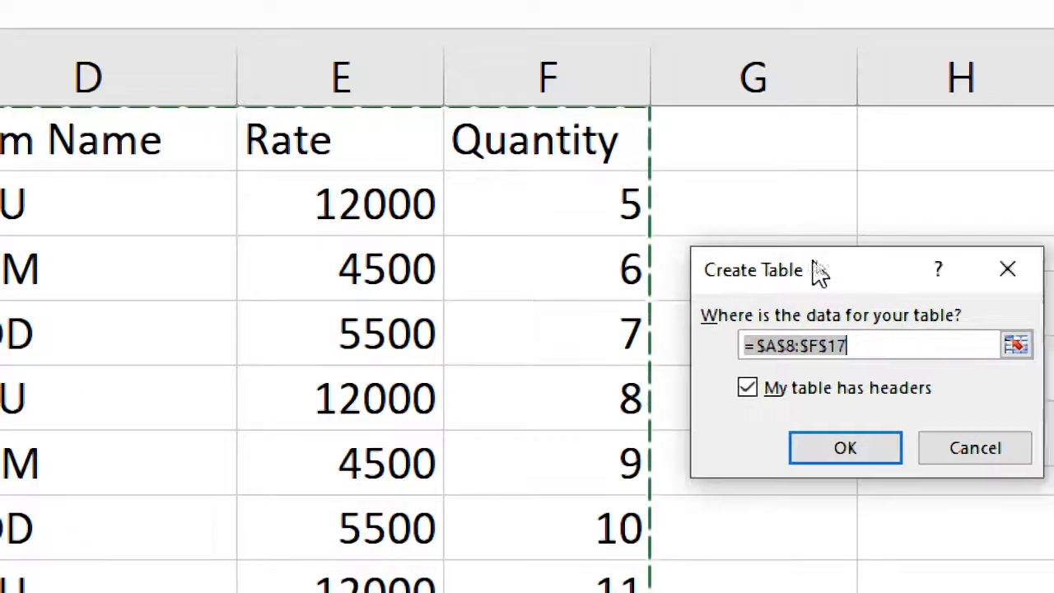
drag(819, 272, 541, 189)
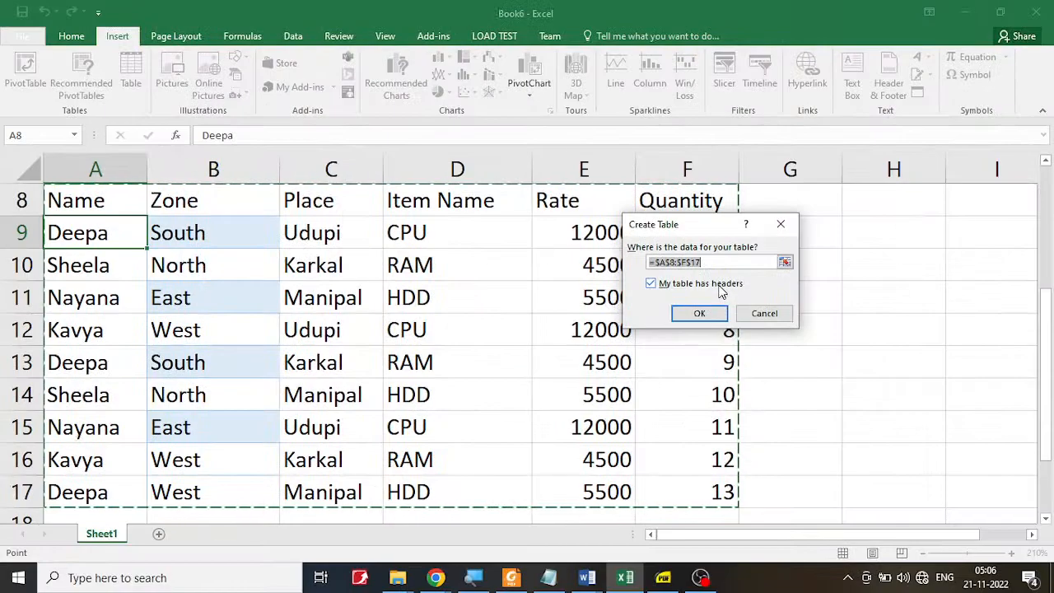
click(718, 312)
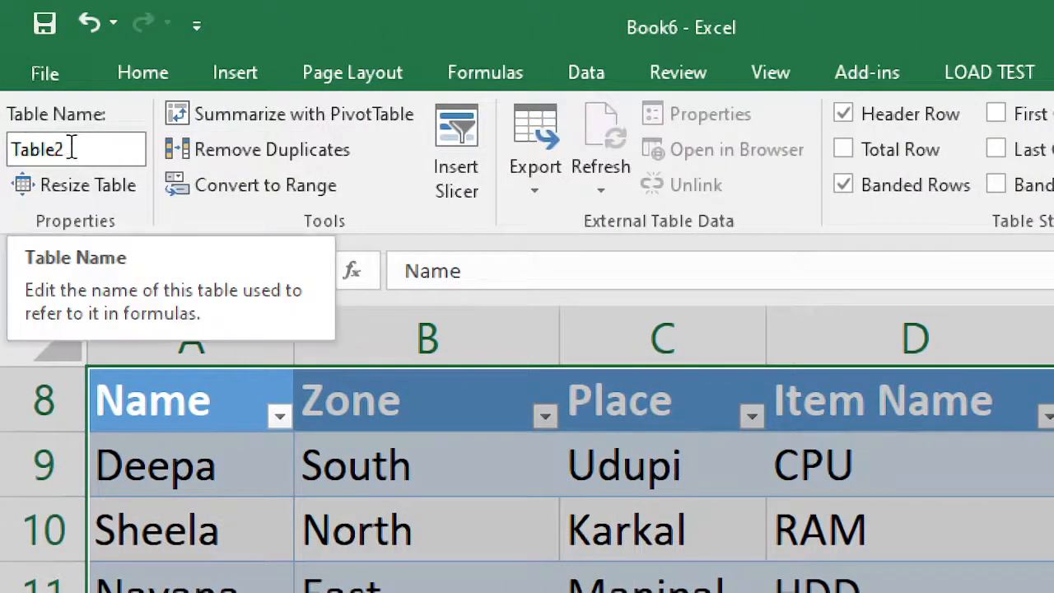
Look up the required name of the second table in the lab exercise PDF and return to the Excel workbook.
click(42, 145)
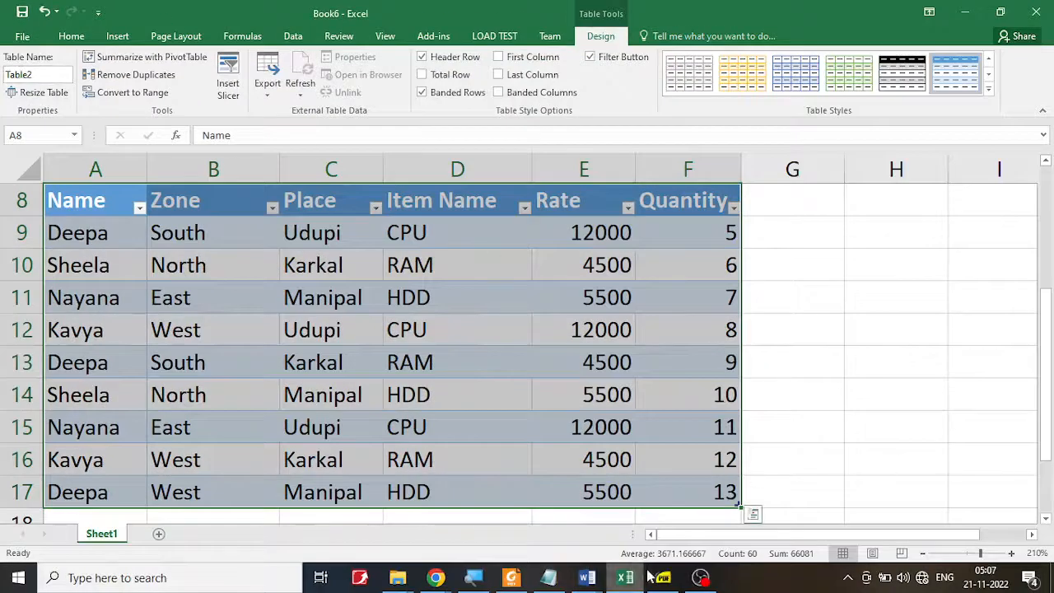
click(663, 577)
click(490, 251)
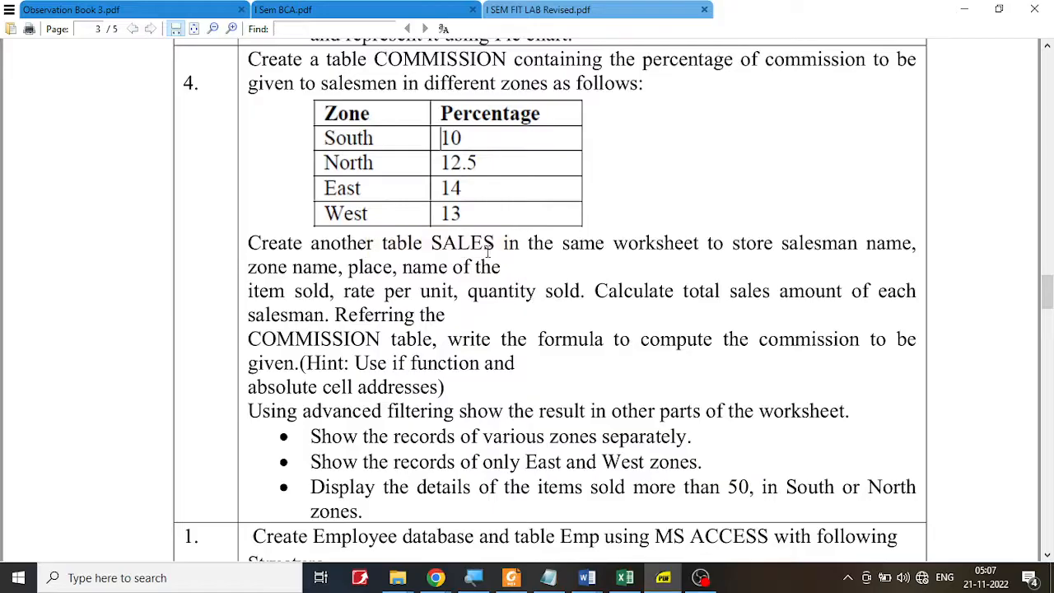
drag(432, 242, 497, 241)
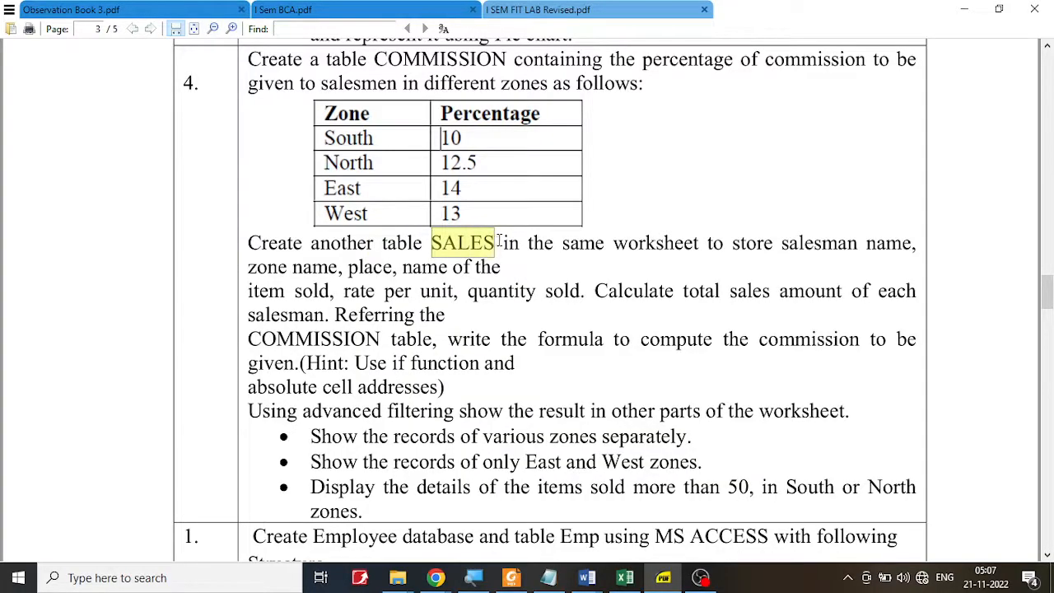
click(625, 577)
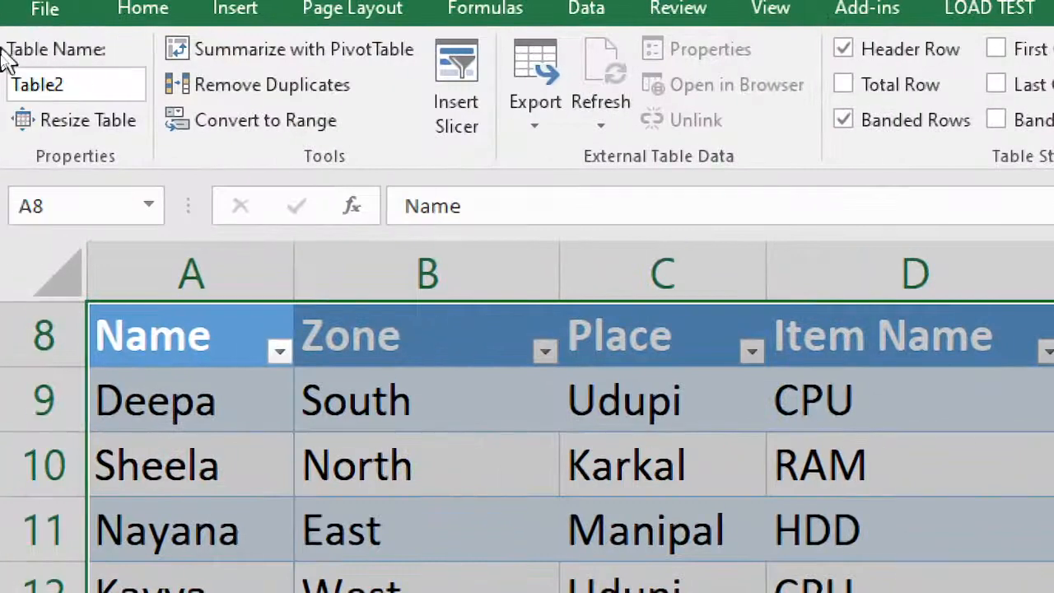
Rename the sales records table as SALES.
click(99, 85)
drag(13, 84, 65, 79)
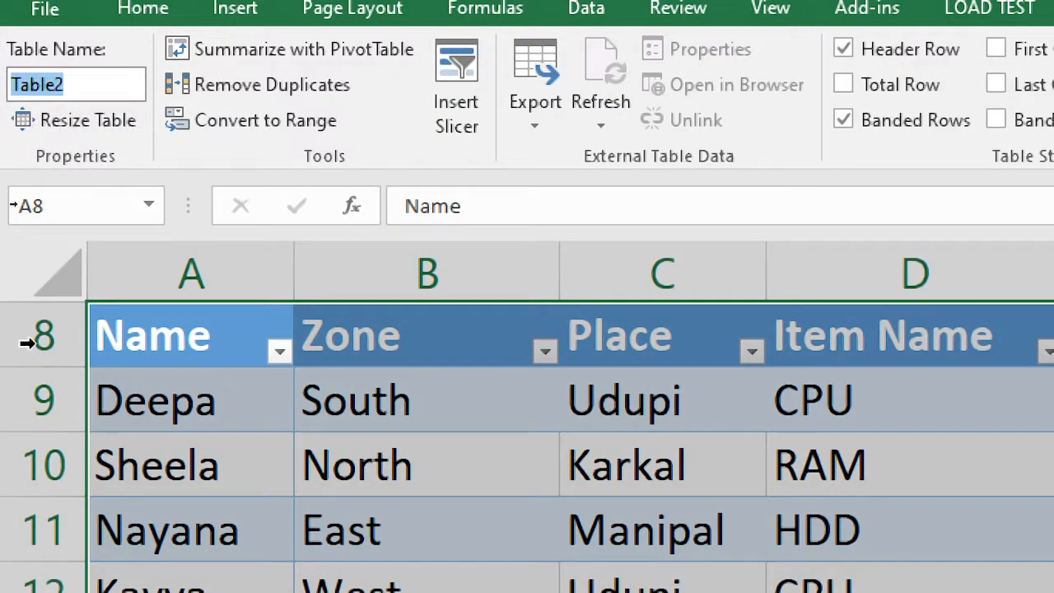
text(SALES)
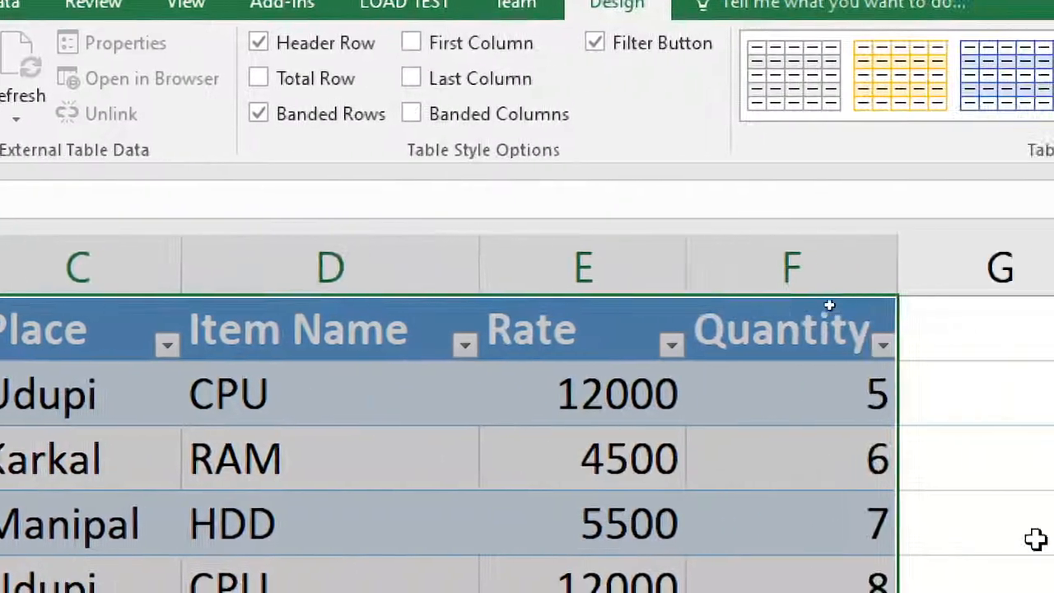
click(1027, 473)
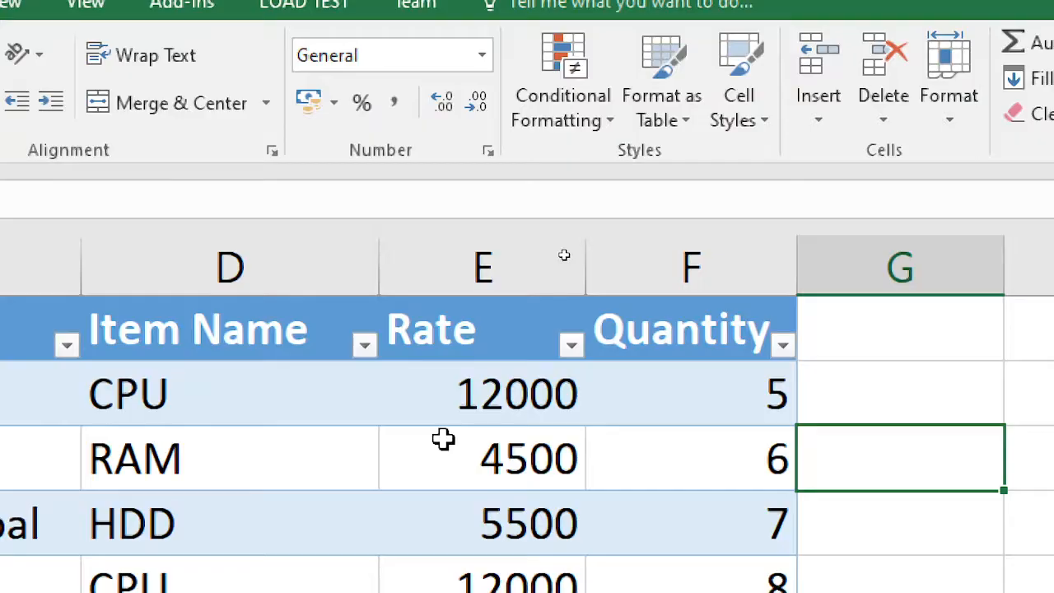
Select a cell inside the sales records table and check its table name in the design settings.
click(413, 481)
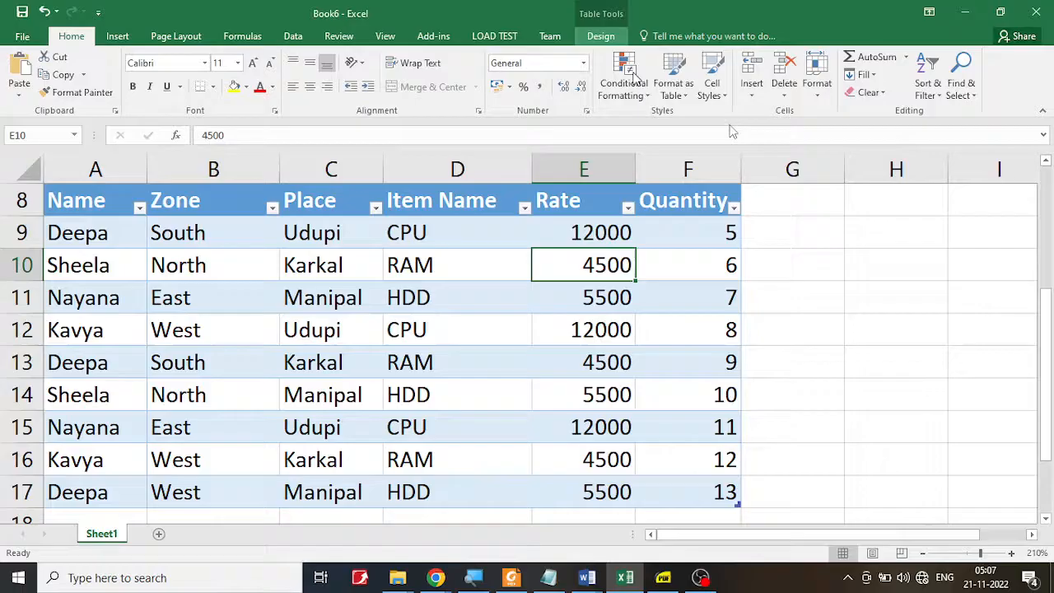
click(870, 258)
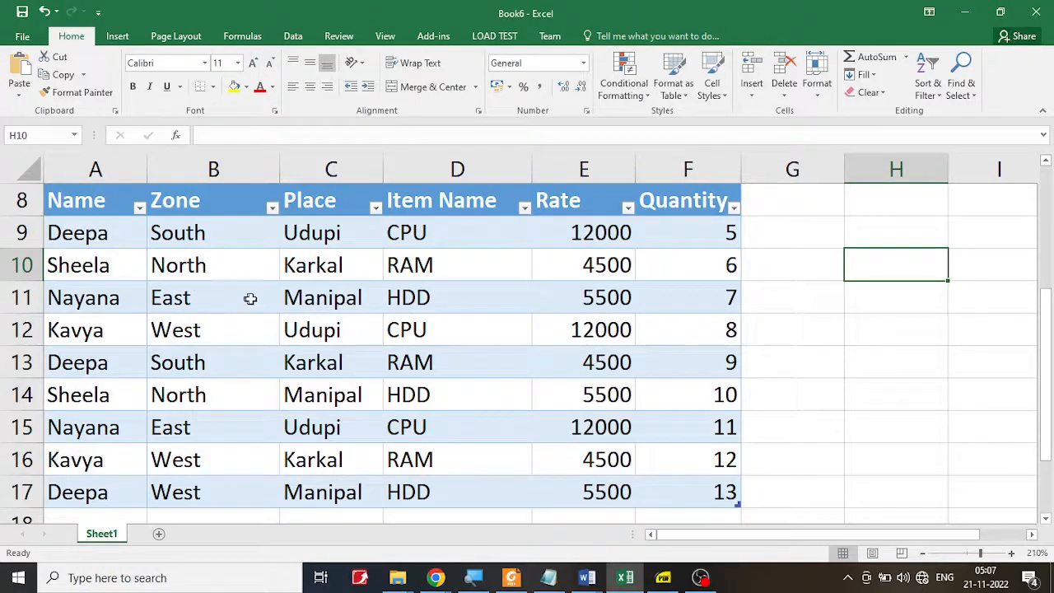
click(939, 369)
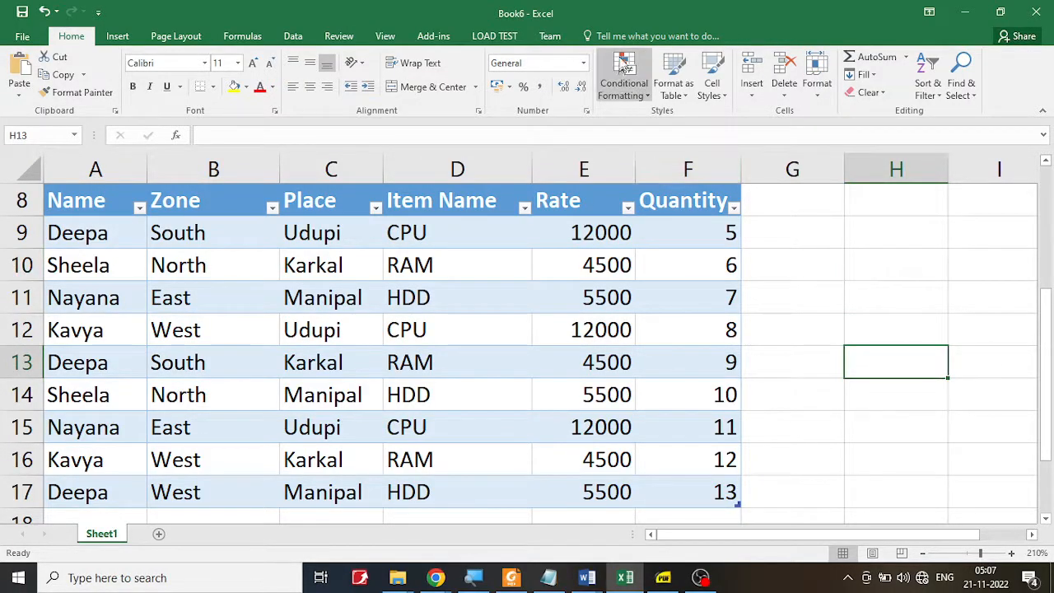
click(430, 328)
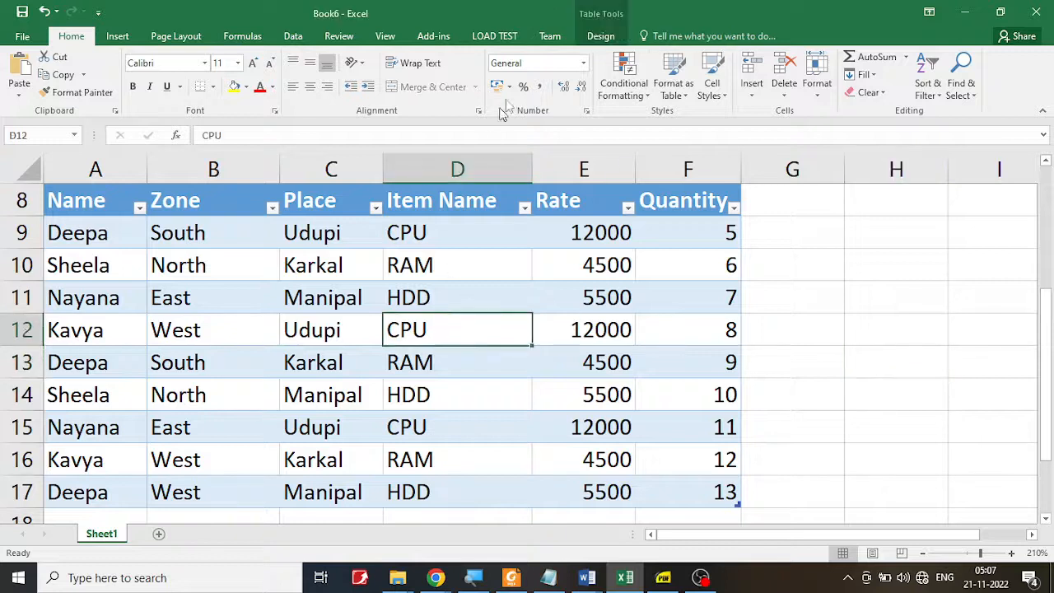
click(601, 37)
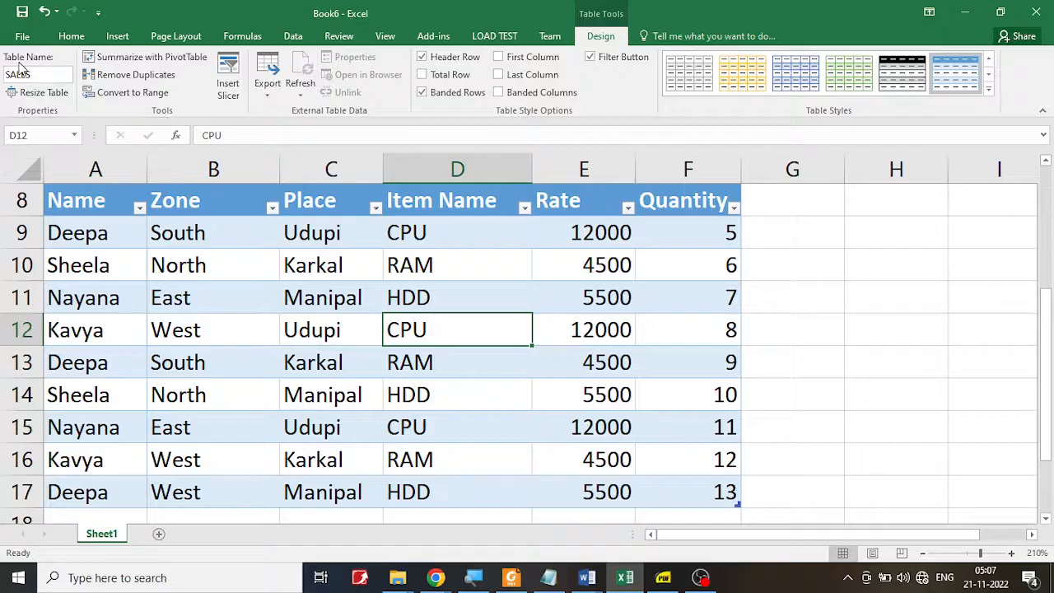
Look up the total sales calculation task in the lab exercise PDF and return to the Excel workbook.
click(955, 351)
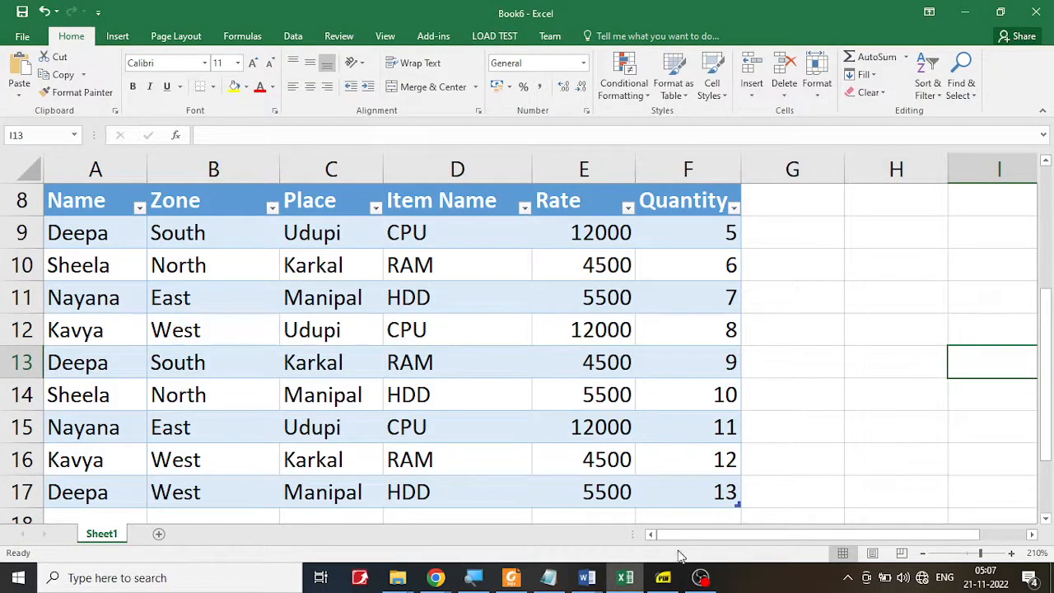
click(662, 579)
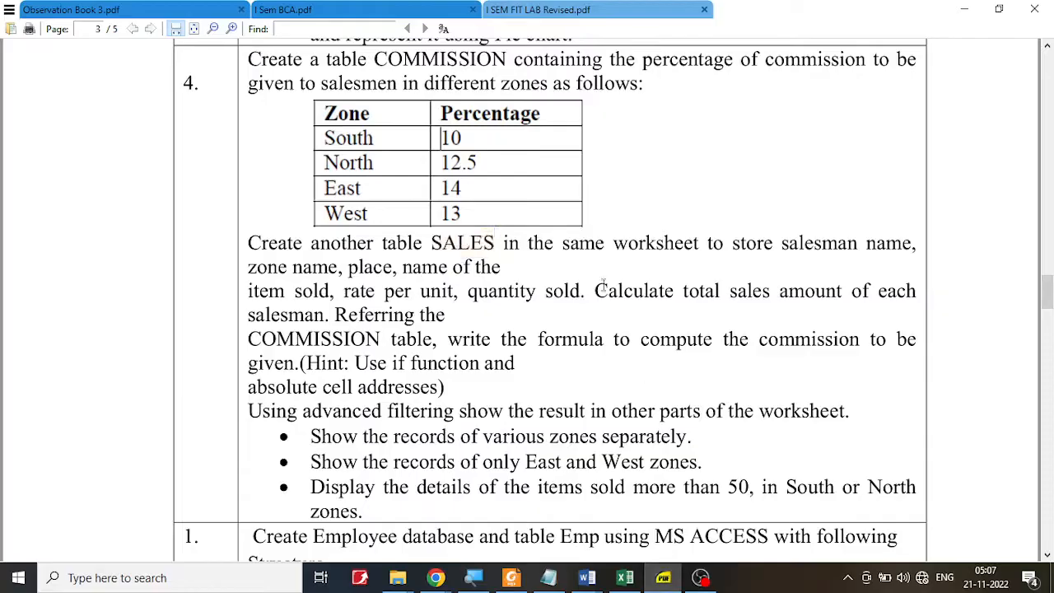
drag(606, 288, 770, 289)
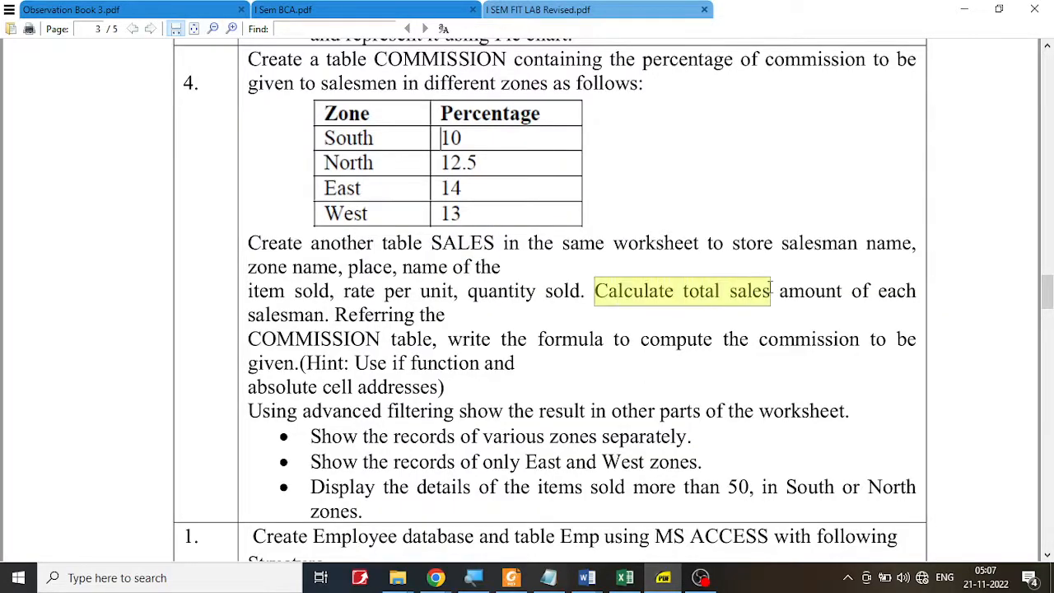
click(624, 577)
Add a column headed Total to the SALES table in G8, directly after Quantity.
drag(1051, 288, 1049, 252)
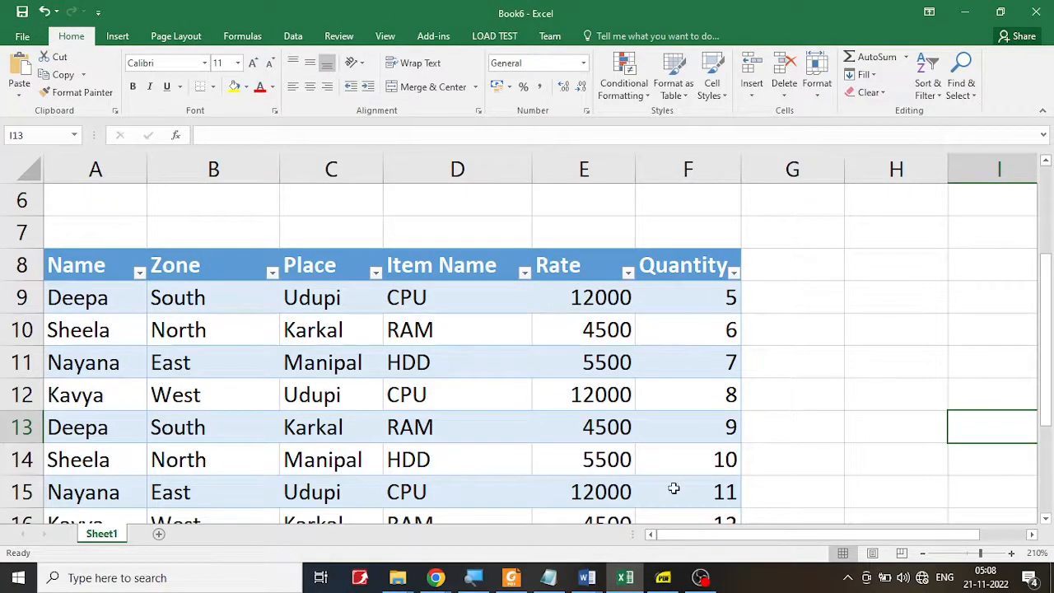
click(771, 264)
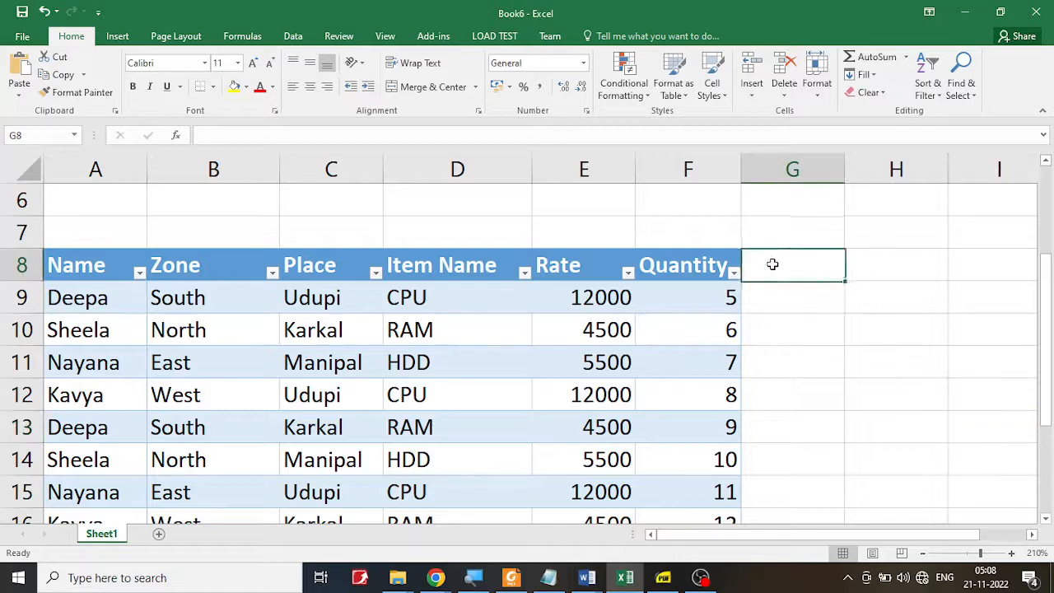
click(663, 577)
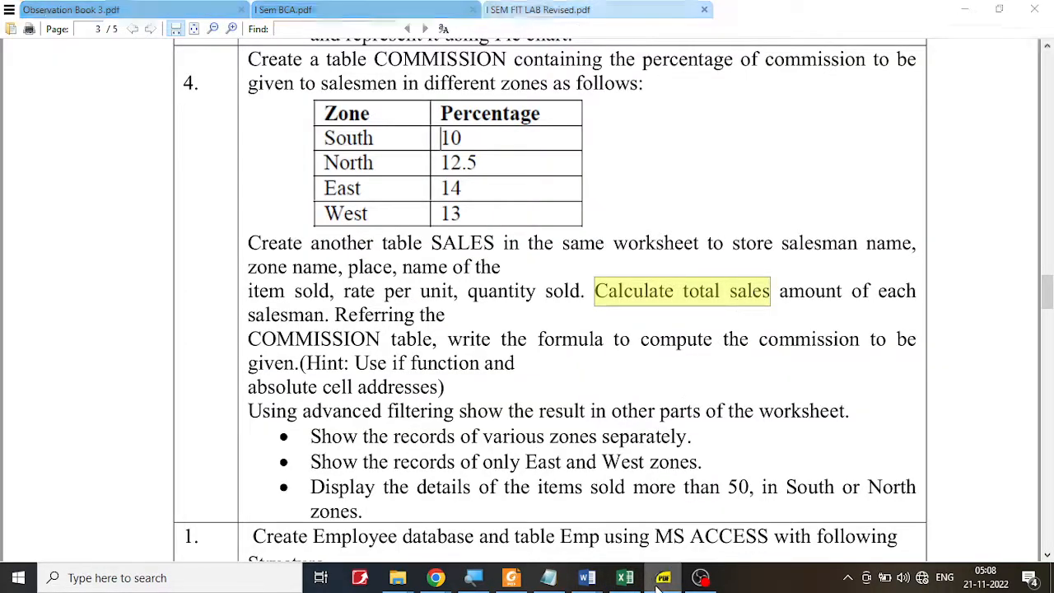
click(625, 578)
text(Total)
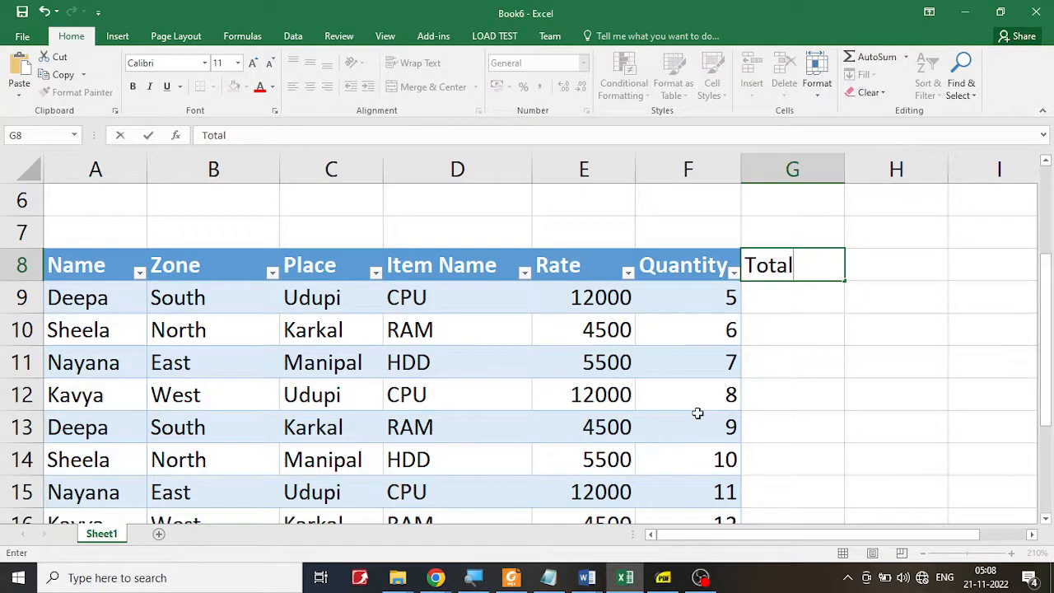
key(Return)
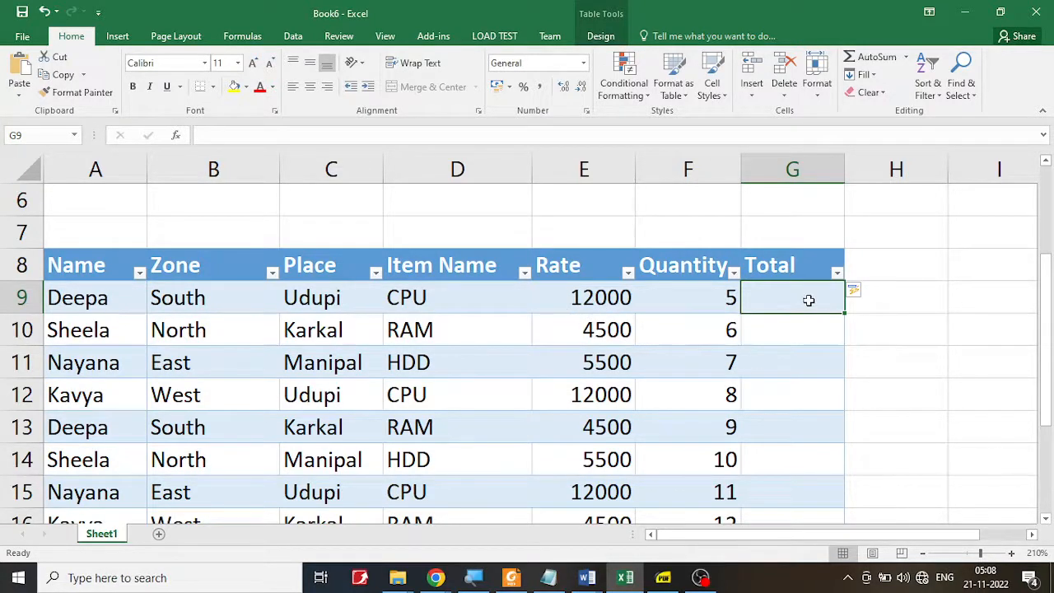
text(=)
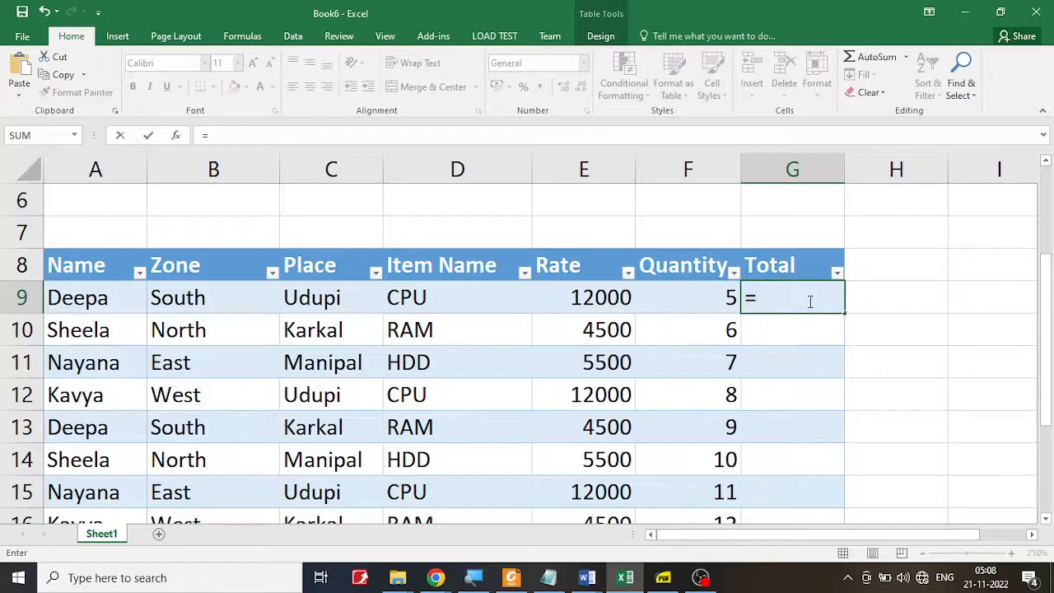
click(586, 300)
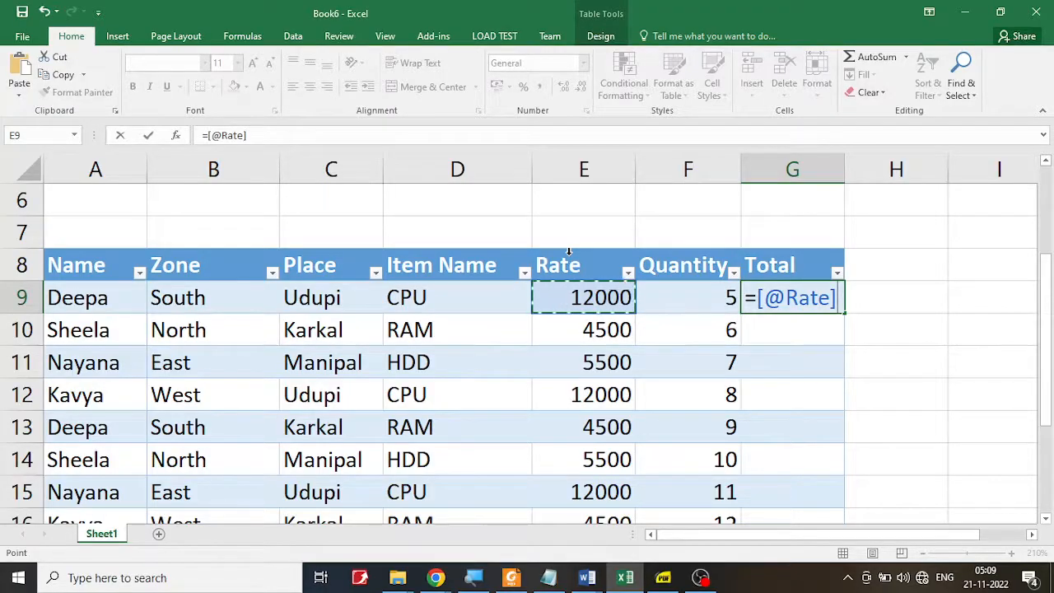
text(*)
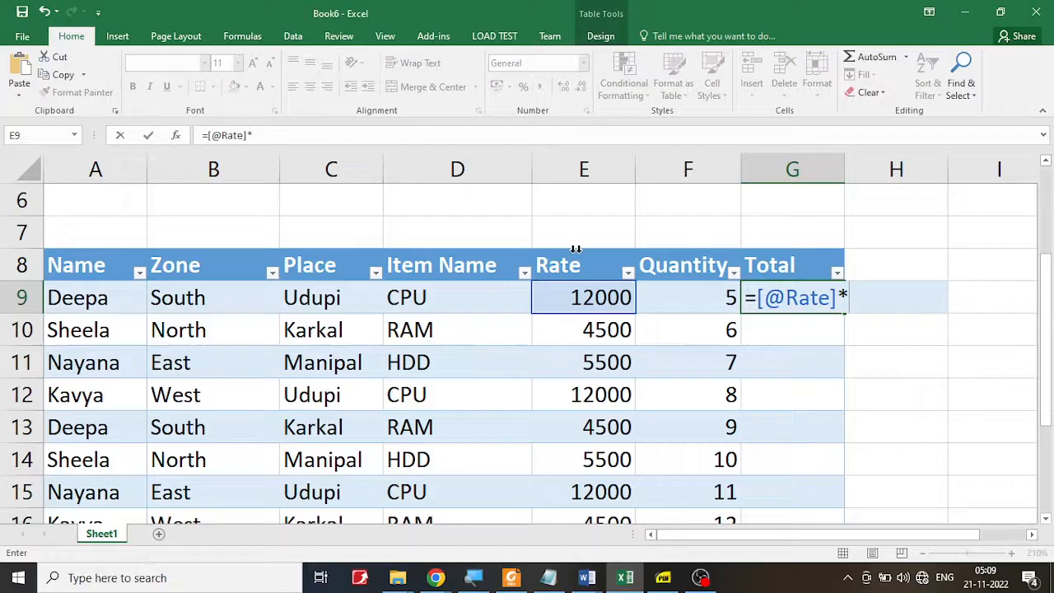
click(699, 297)
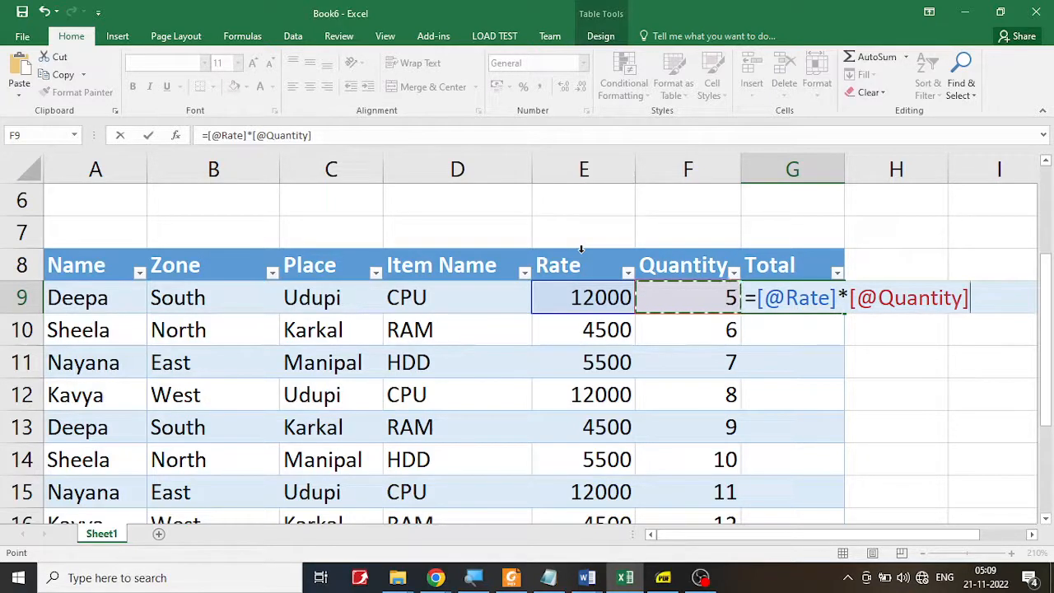
key(Return)
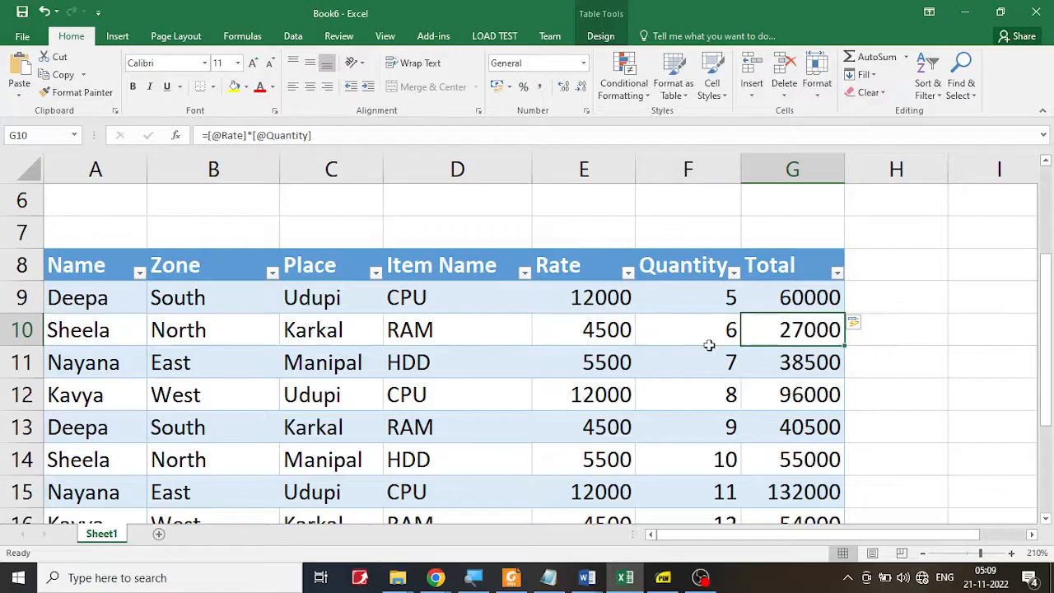
scroll(828, 396, down, 2)
scroll(827, 396, up, 2)
Read the commission computation requirement in the lab exercise PDF and return to the Excel workbook.
click(663, 570)
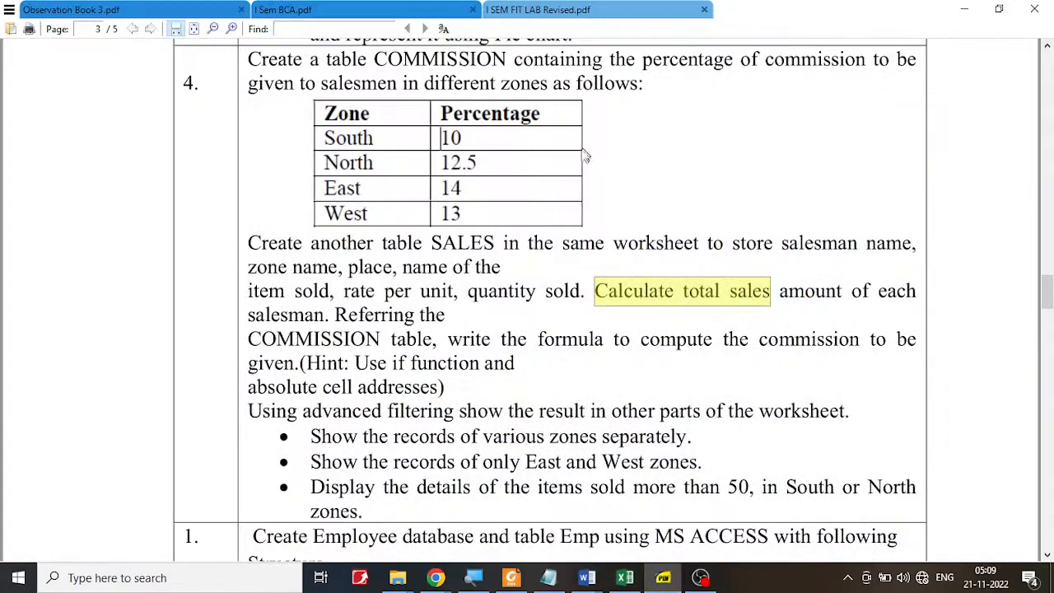
click(840, 313)
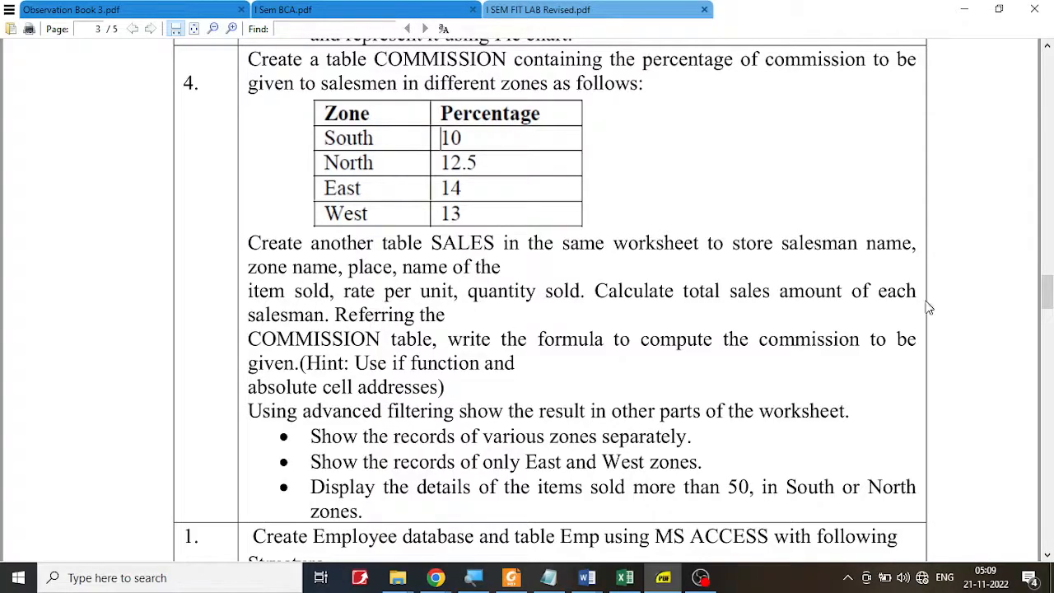
drag(704, 293, 899, 296)
click(286, 316)
drag(660, 340, 856, 339)
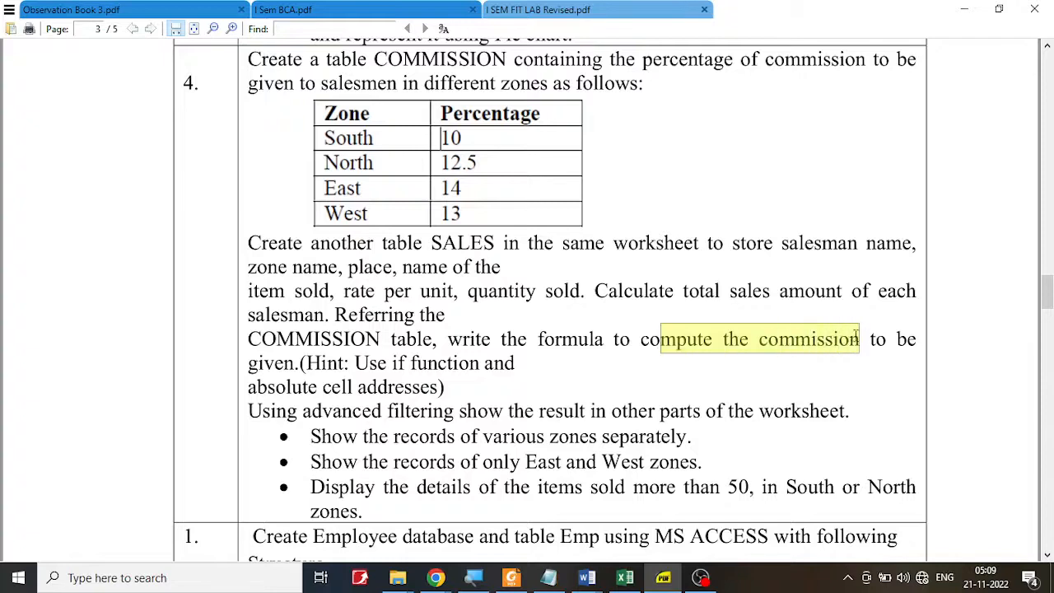
click(625, 577)
Add a column headed Commision to the SALES table in H8 and widen column H to fit the heading.
click(861, 266)
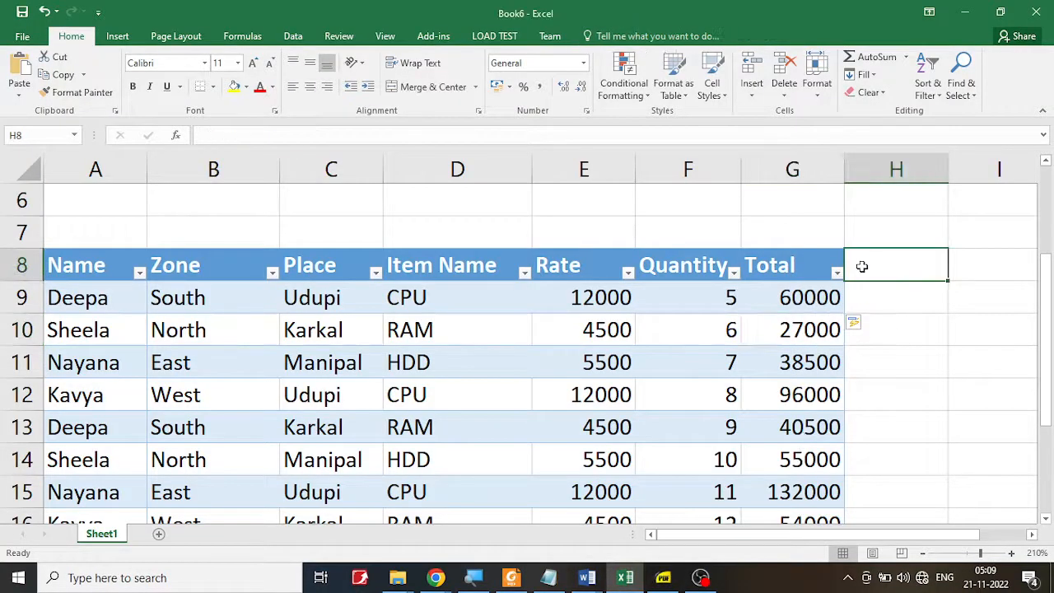
text(Co)
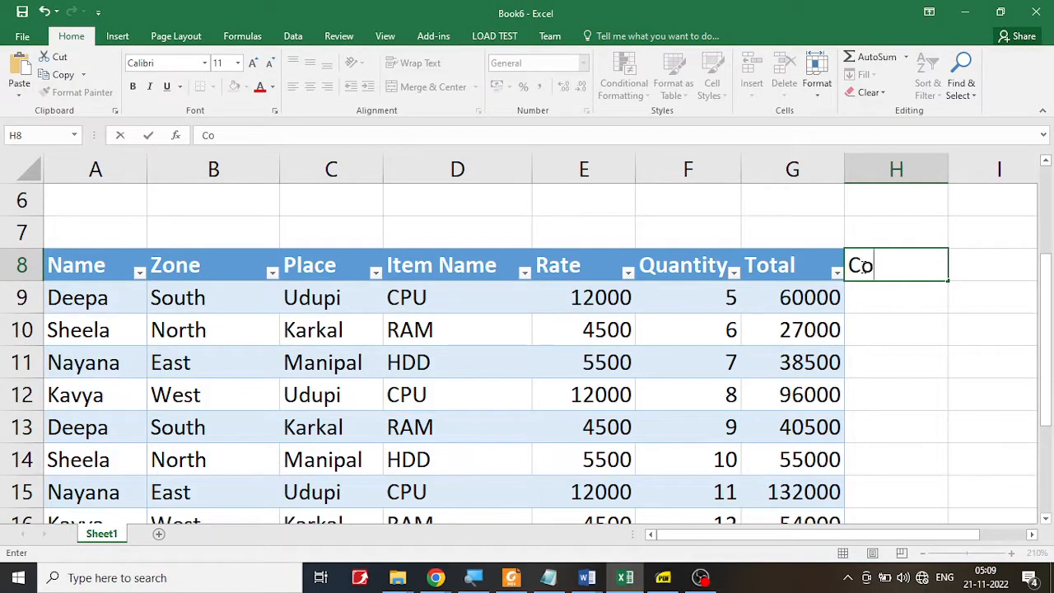
text(mmision)
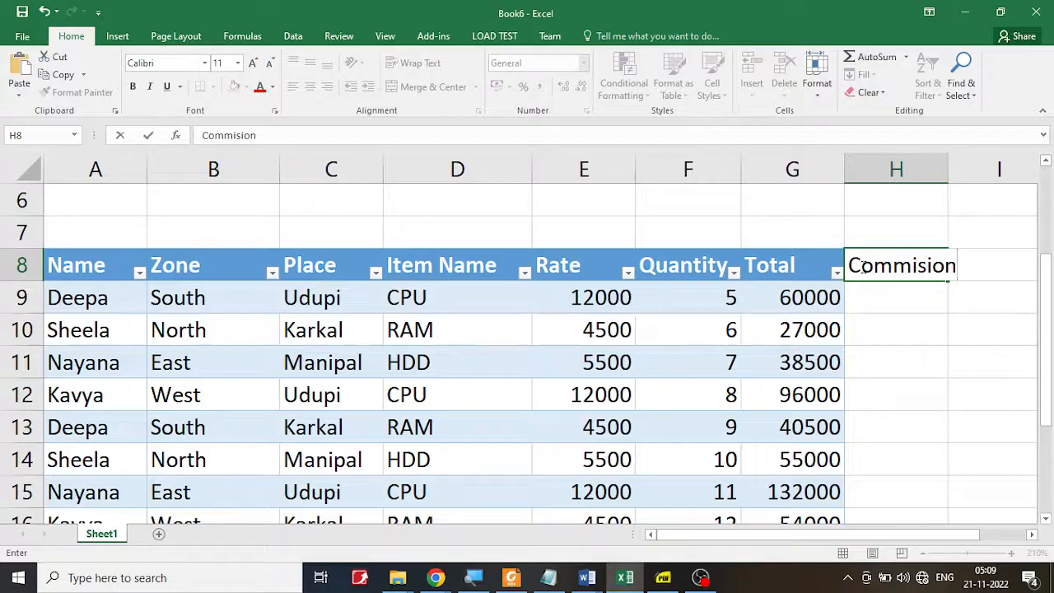
key(Return)
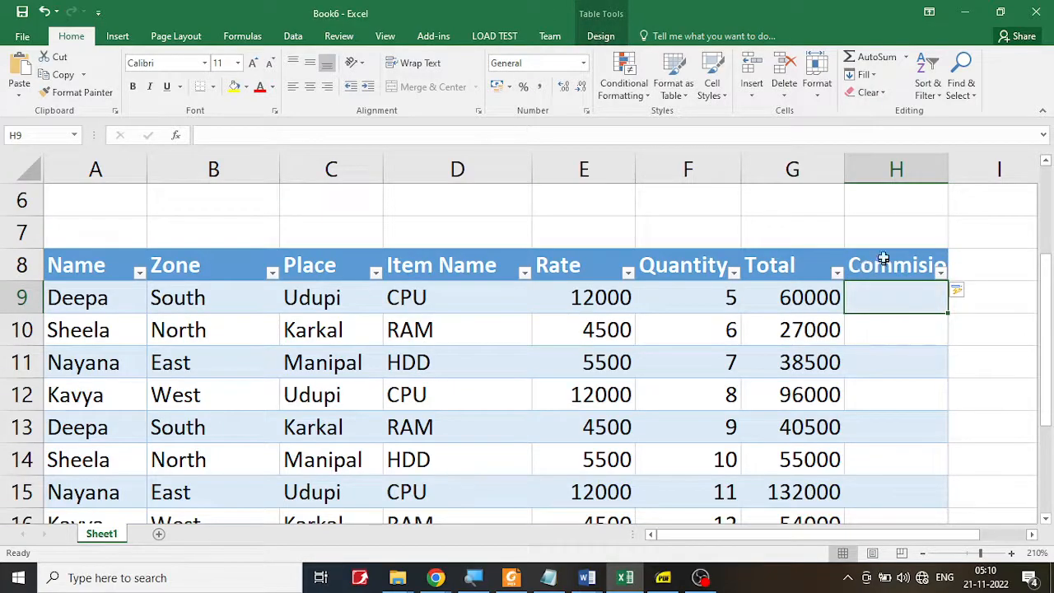
drag(947, 170, 966, 172)
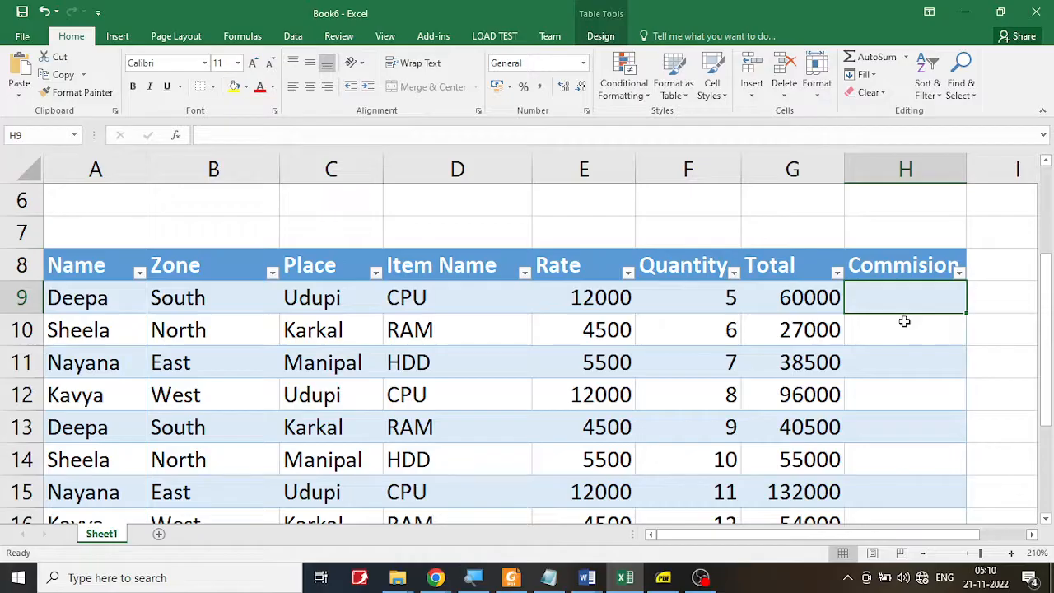
Examine how the zones and totals of the first two SALES records relate to the zone percentages in the COMMISSION table.
click(805, 301)
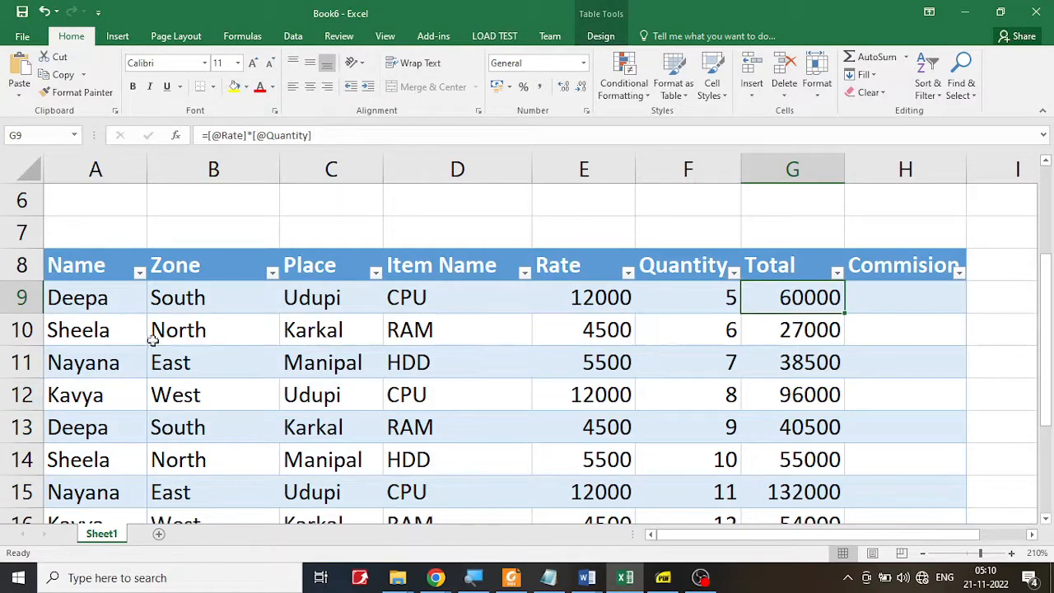
scroll(313, 401, up, 1)
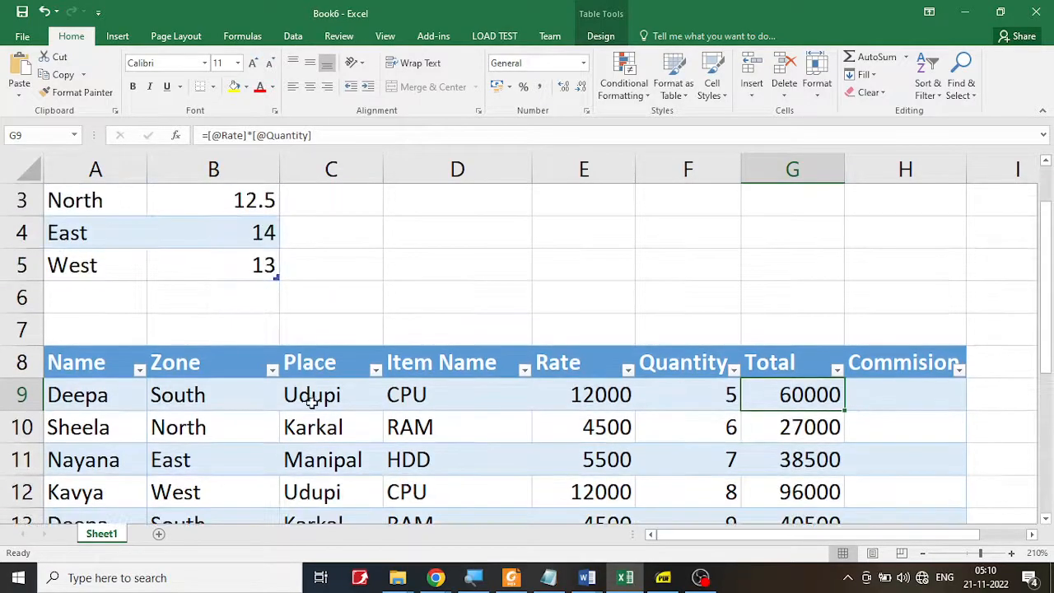
scroll(313, 403, up, 1)
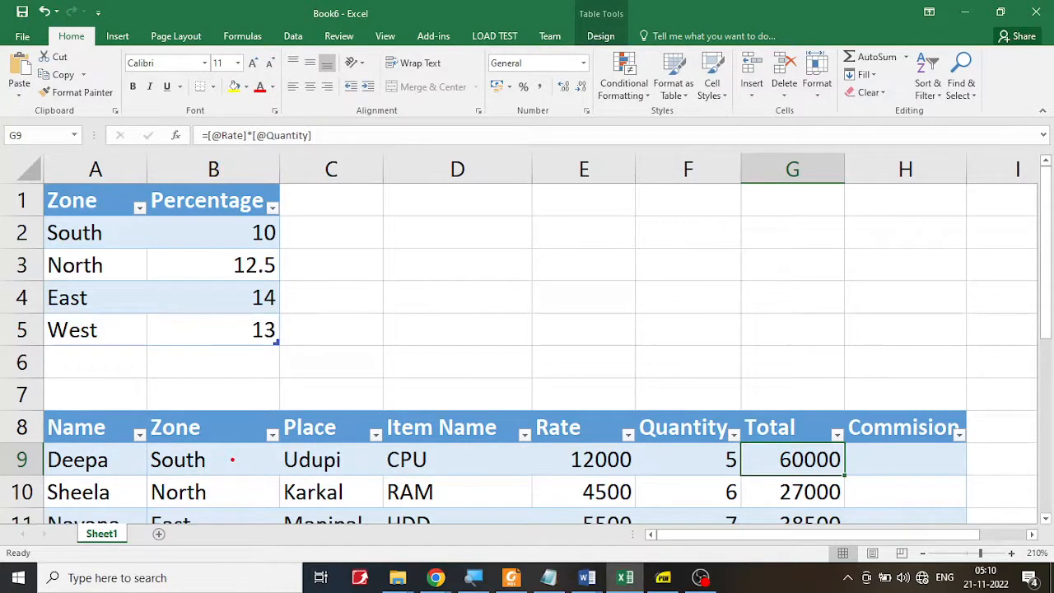
drag(234, 459, 716, 459)
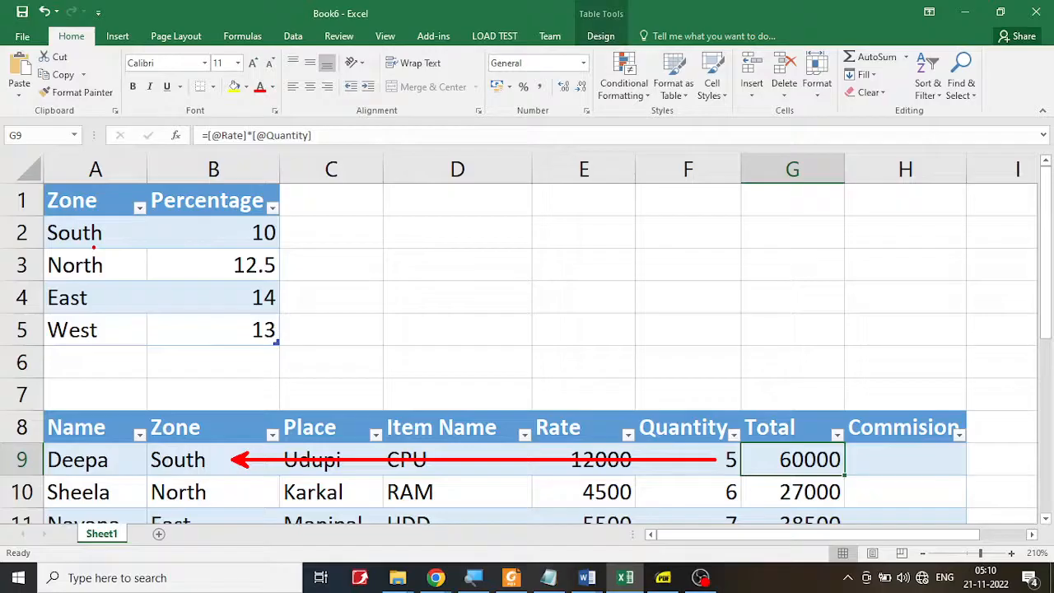
drag(93, 247, 170, 444)
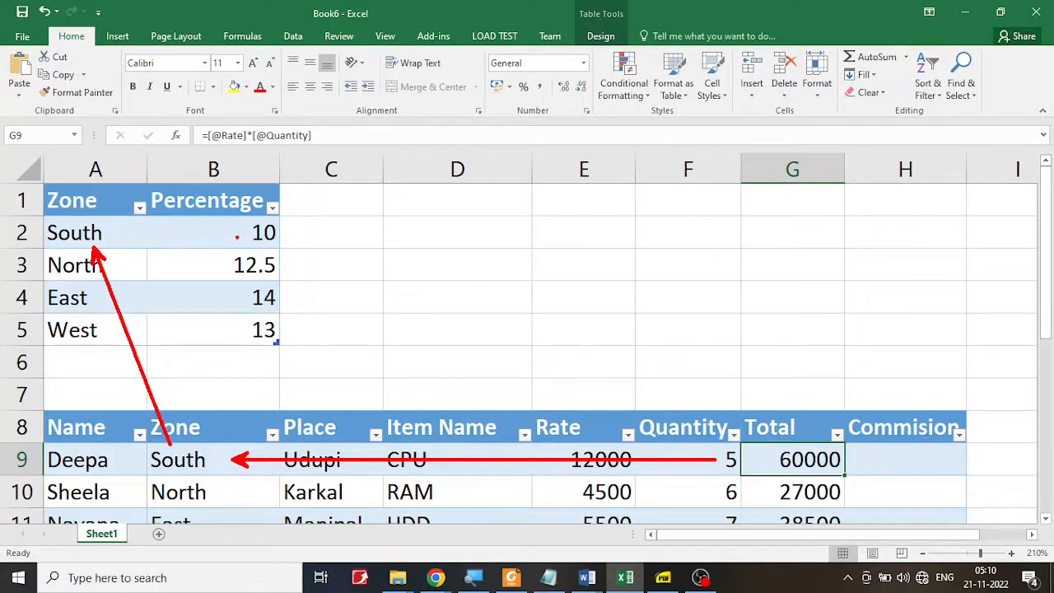
drag(236, 232, 118, 233)
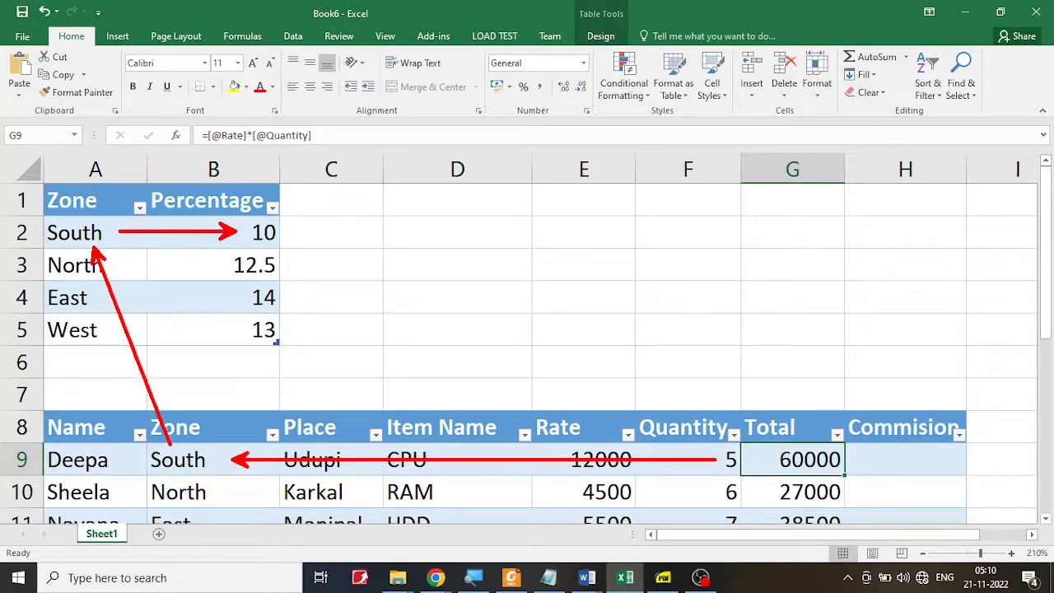
mouse_move(286, 225)
mouse_down()
mouse_move(576, 272)
mouse_move(789, 397)
mouse_move(796, 433)
mouse_up()
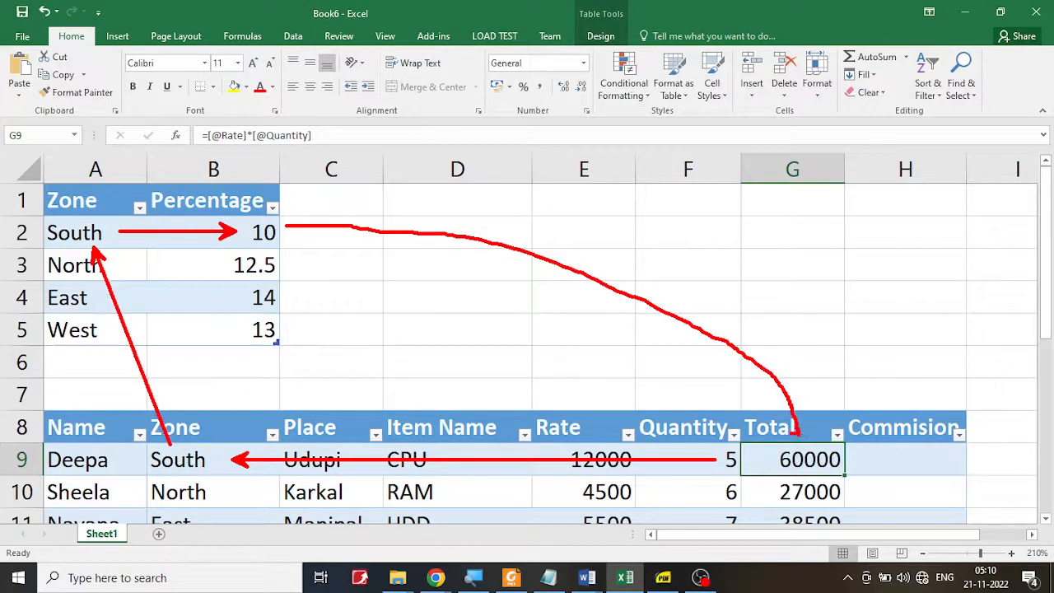
mouse_move(902, 458)
mouse_down()
mouse_move(935, 451)
mouse_move(928, 468)
mouse_move(894, 468)
mouse_up()
drag(239, 492, 755, 494)
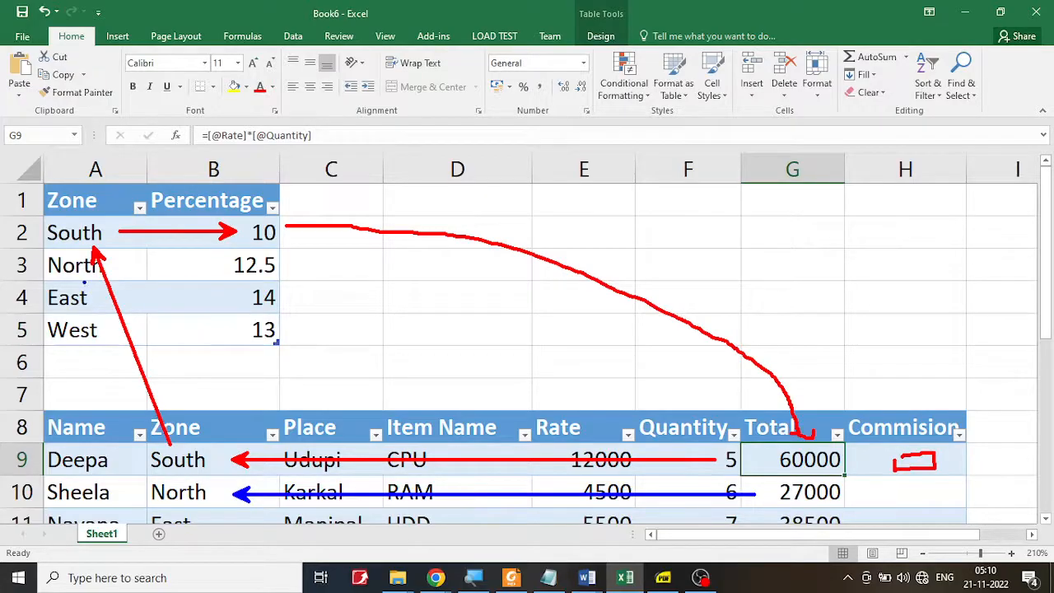
drag(76, 280, 154, 484)
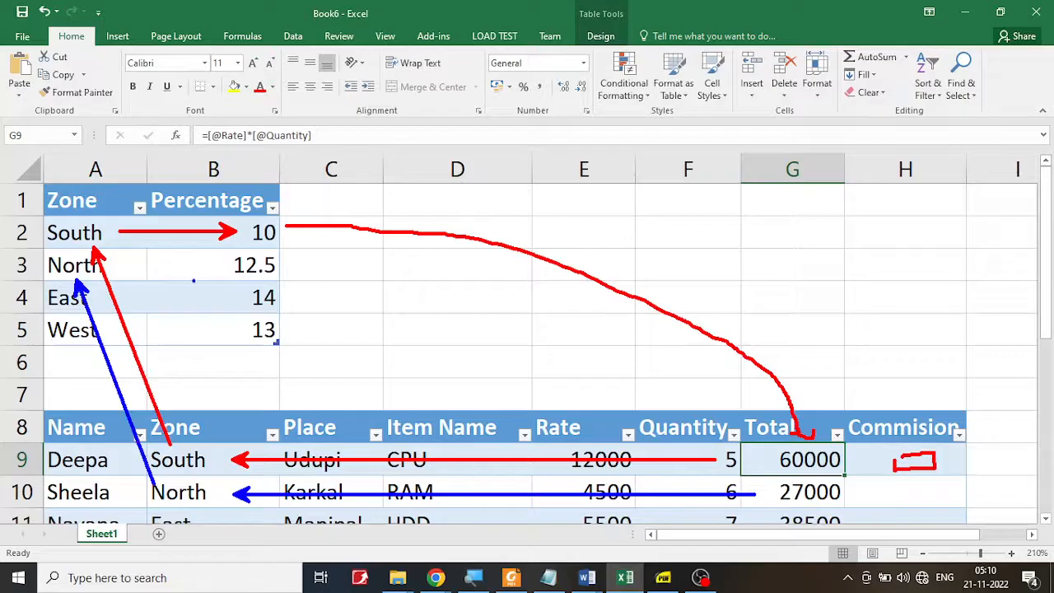
drag(218, 265, 79, 272)
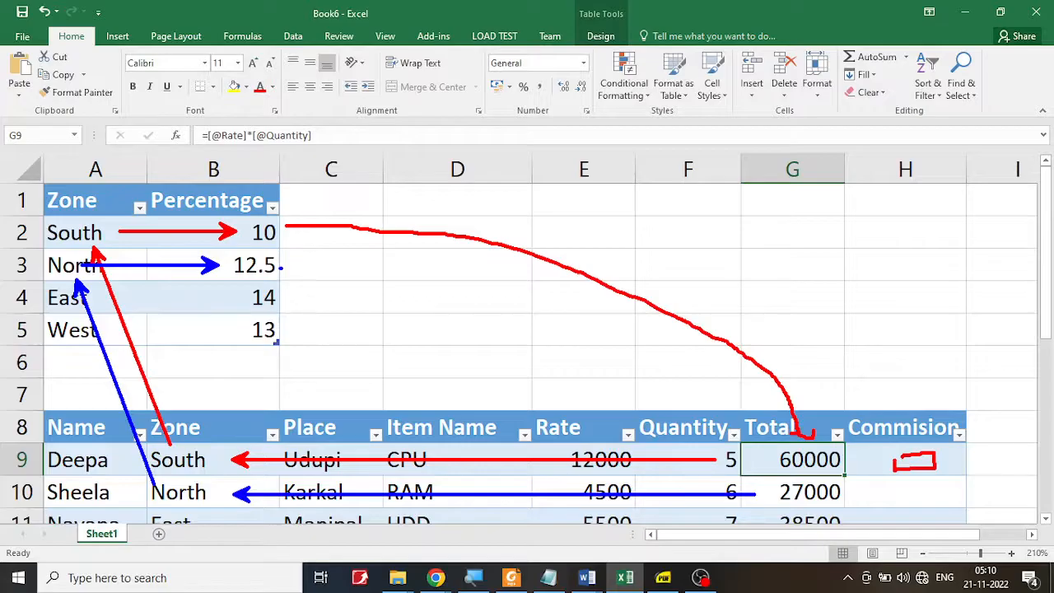
mouse_move(281, 266)
mouse_down()
mouse_move(536, 346)
mouse_move(710, 440)
mouse_move(779, 492)
mouse_up()
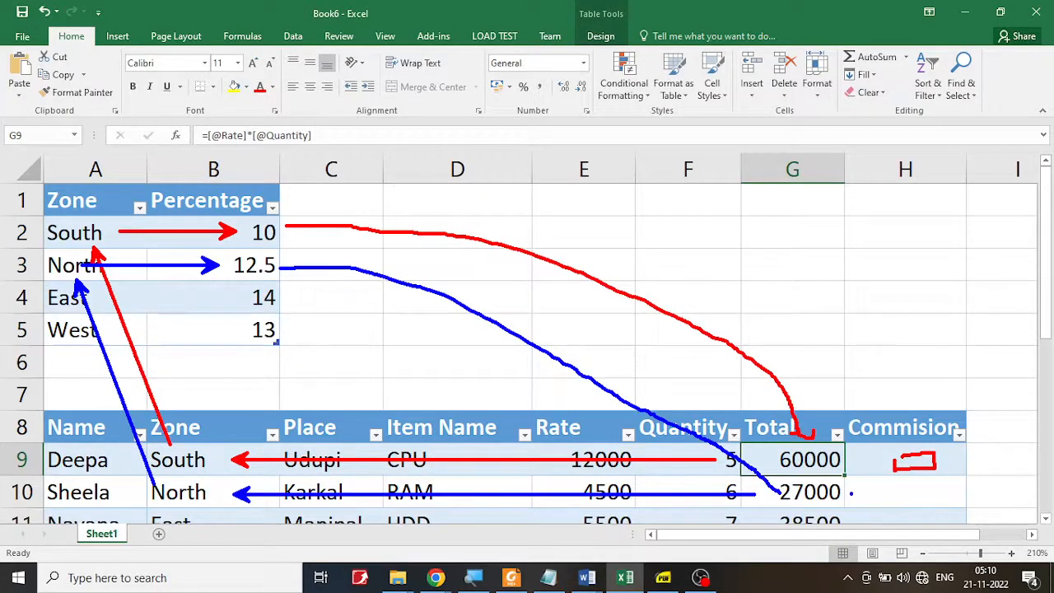
drag(852, 493, 886, 484)
mouse_move(207, 448)
mouse_down()
mouse_move(154, 443)
mouse_move(188, 477)
mouse_move(222, 468)
mouse_move(221, 446)
mouse_up()
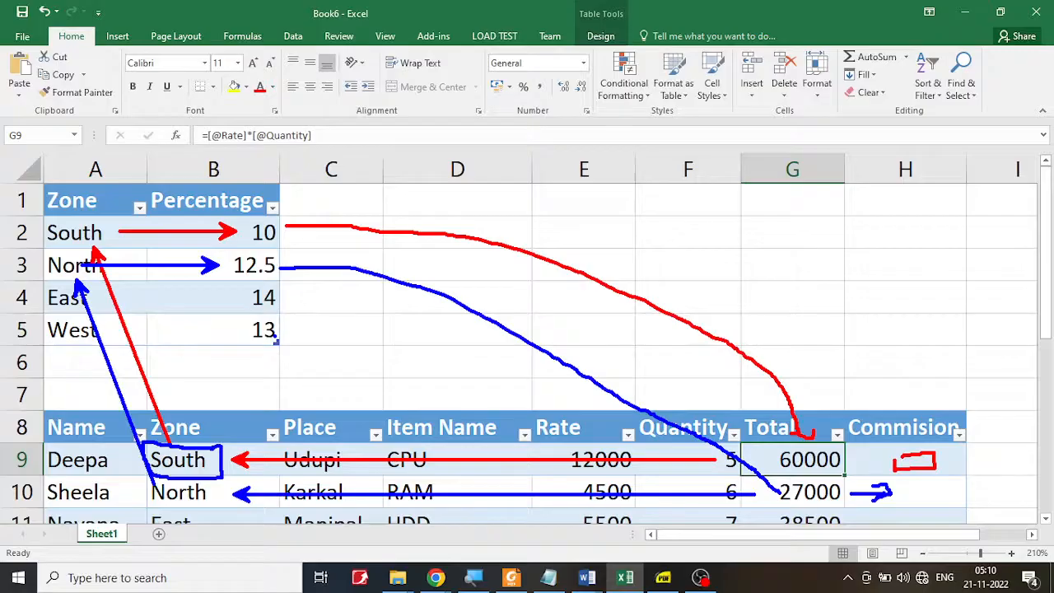
key(Escape)
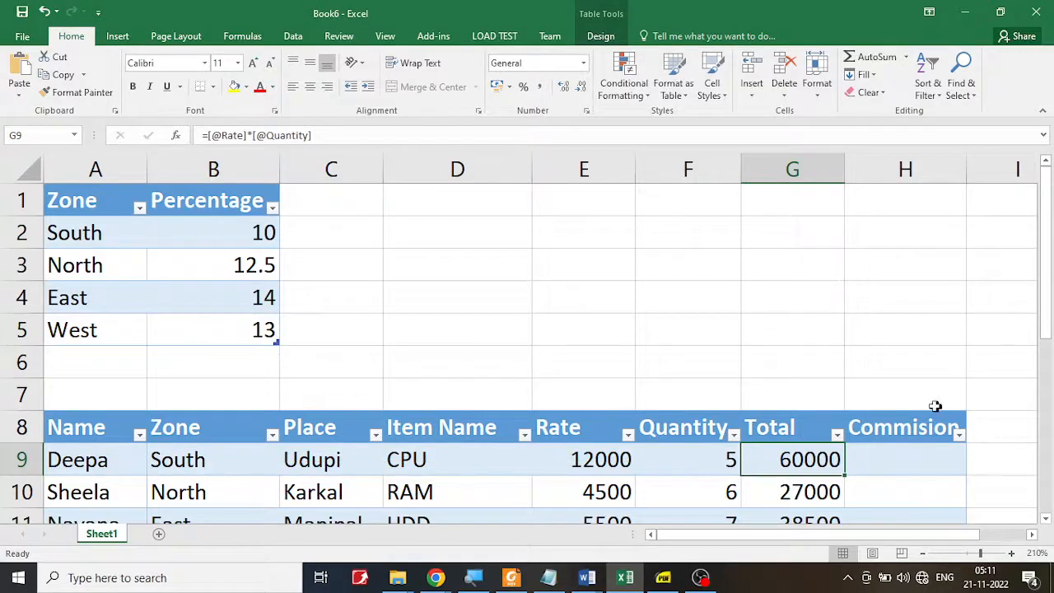
Start an IF formula in H9 whose logical test compares the record's zone in B9 with South in A2.
click(897, 463)
scroll(891, 463, down, 1)
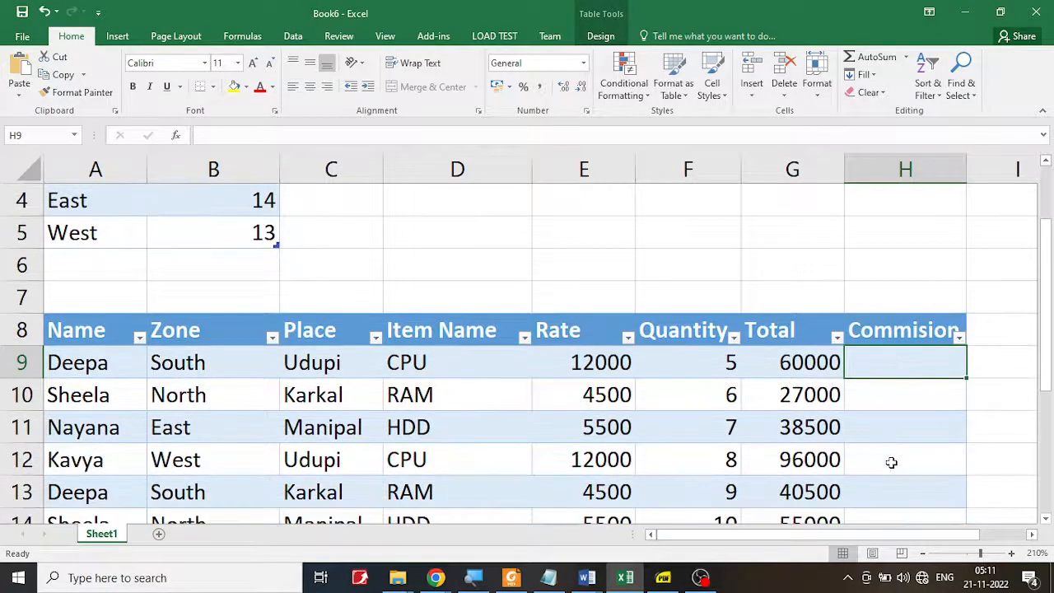
scroll(891, 463, up, 1)
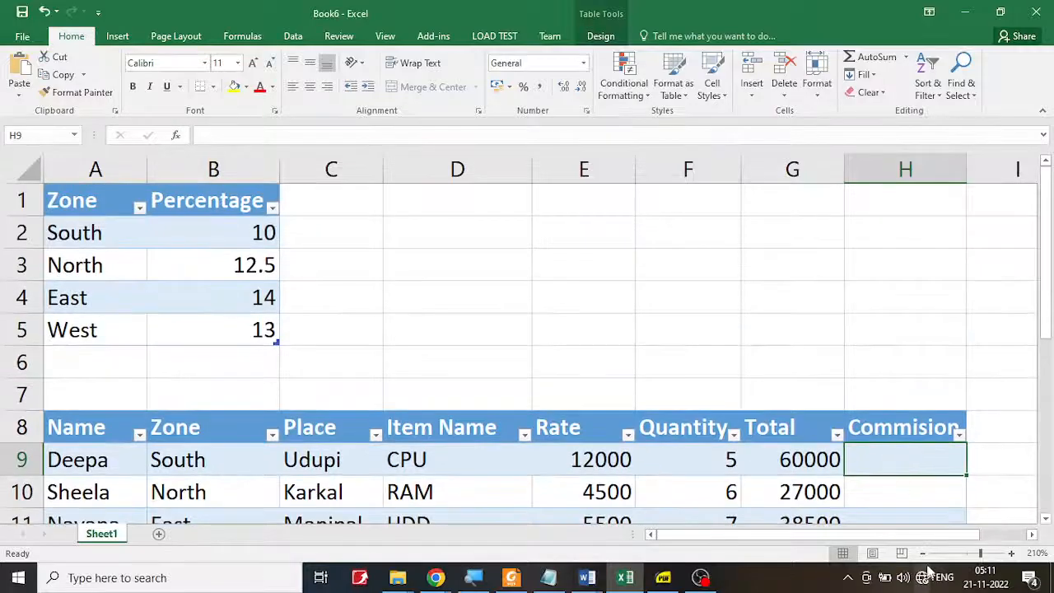
click(923, 553)
click(923, 553)
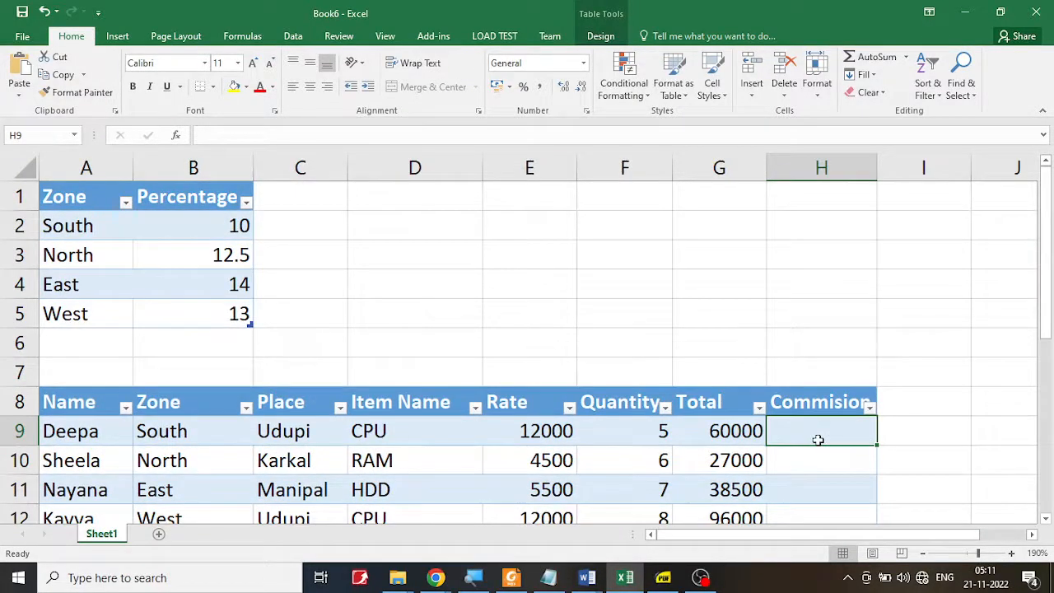
text(=if)
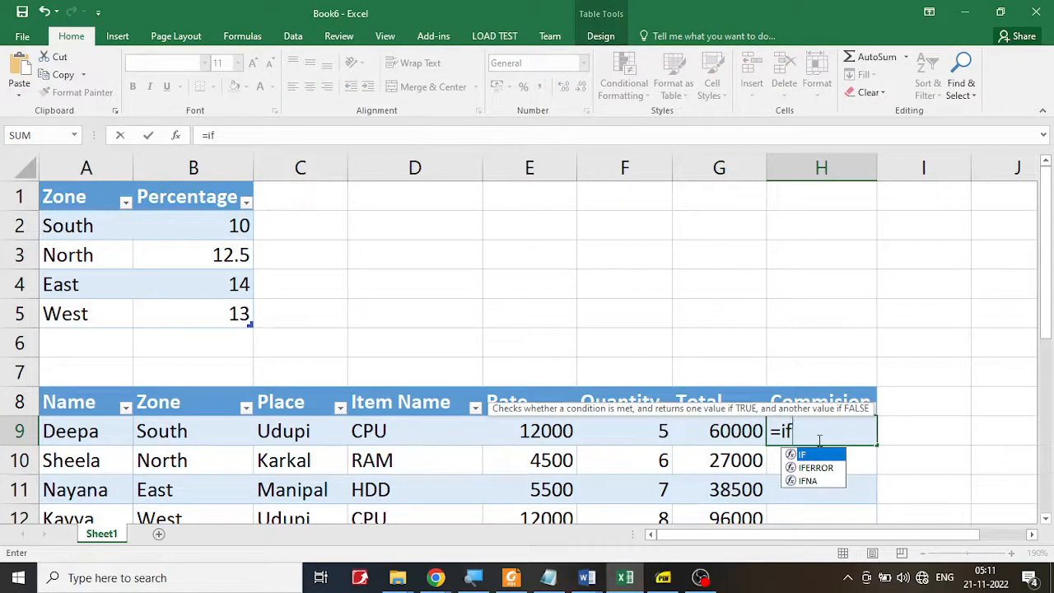
text(()
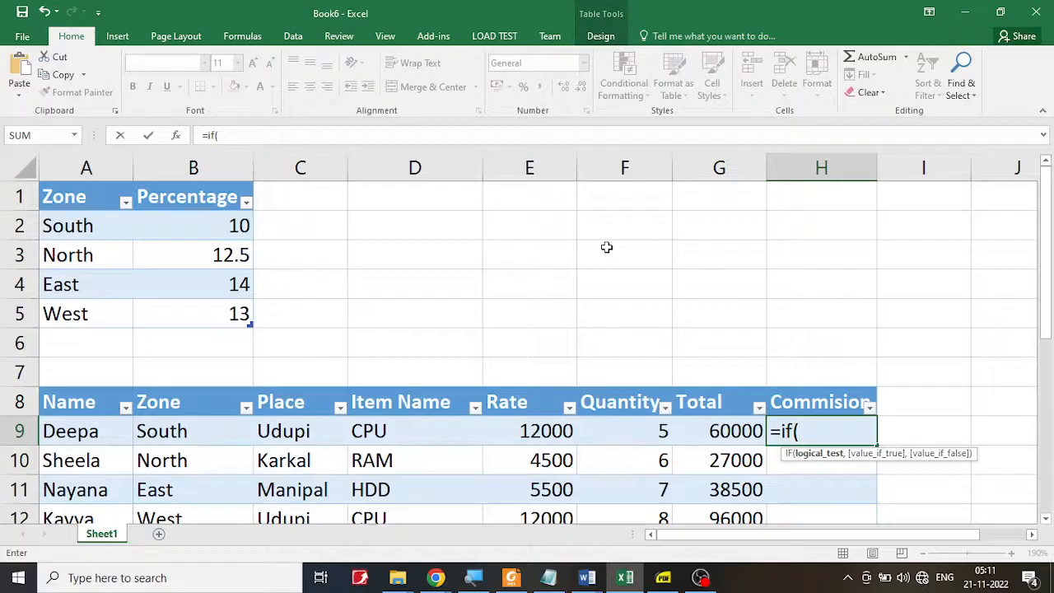
click(161, 429)
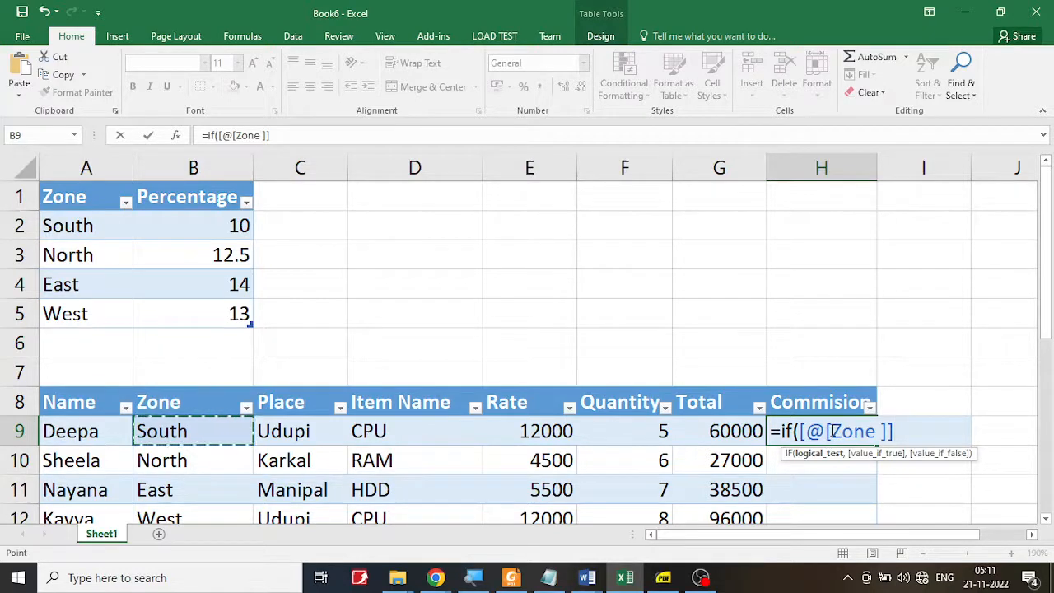
text(=)
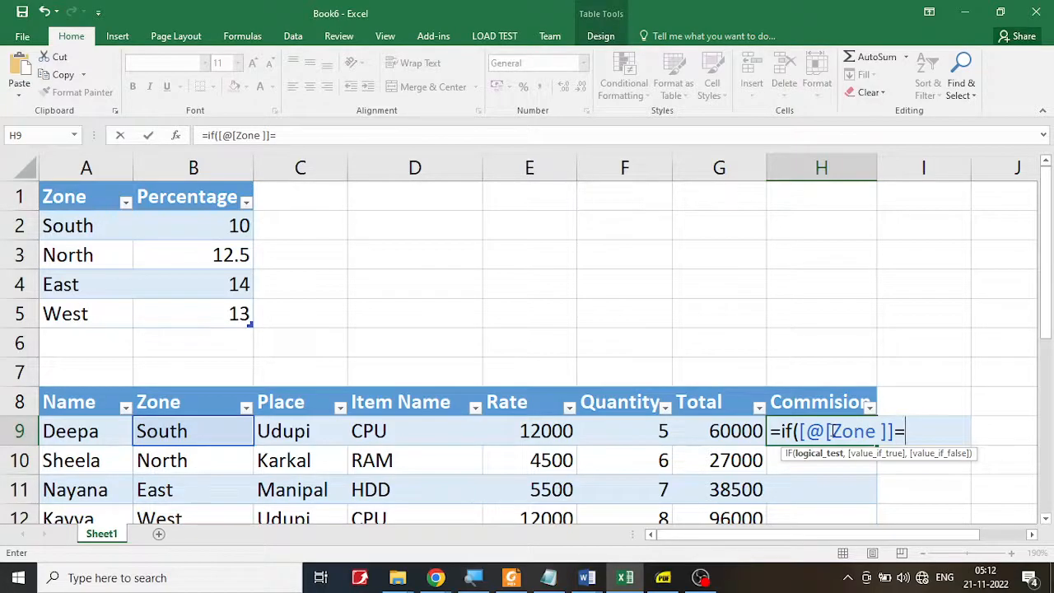
click(70, 225)
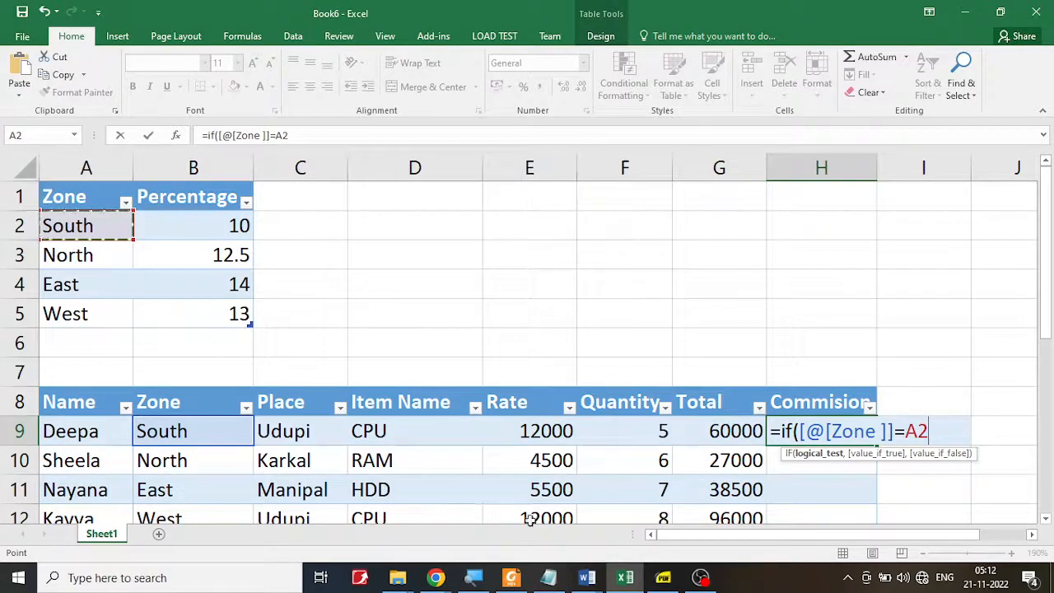
Read the hint on absolute cell addresses in the lab exercise PDF and return to the Excel workbook.
click(663, 577)
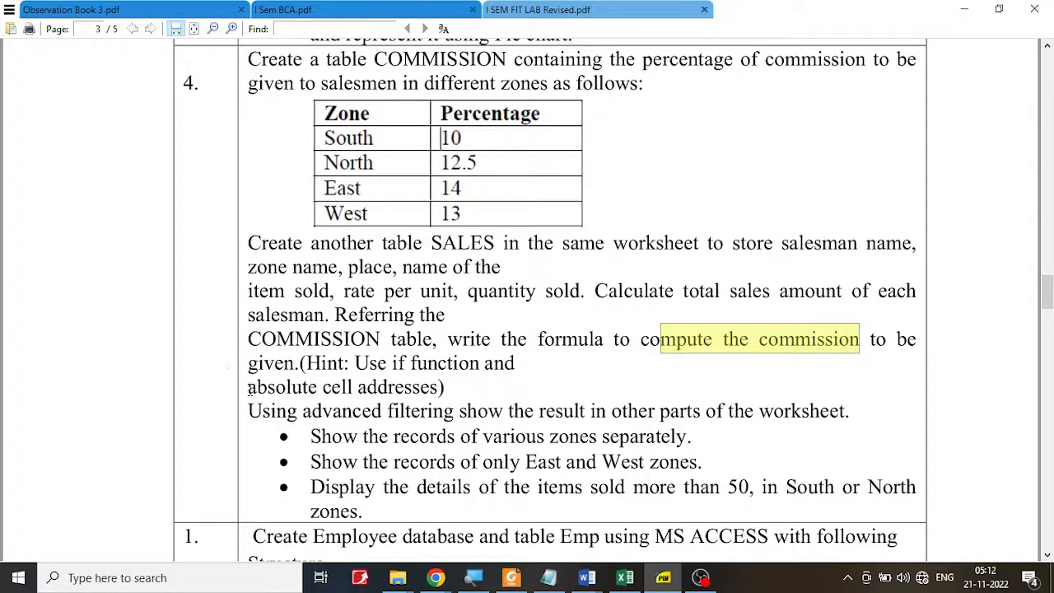
drag(248, 389, 429, 387)
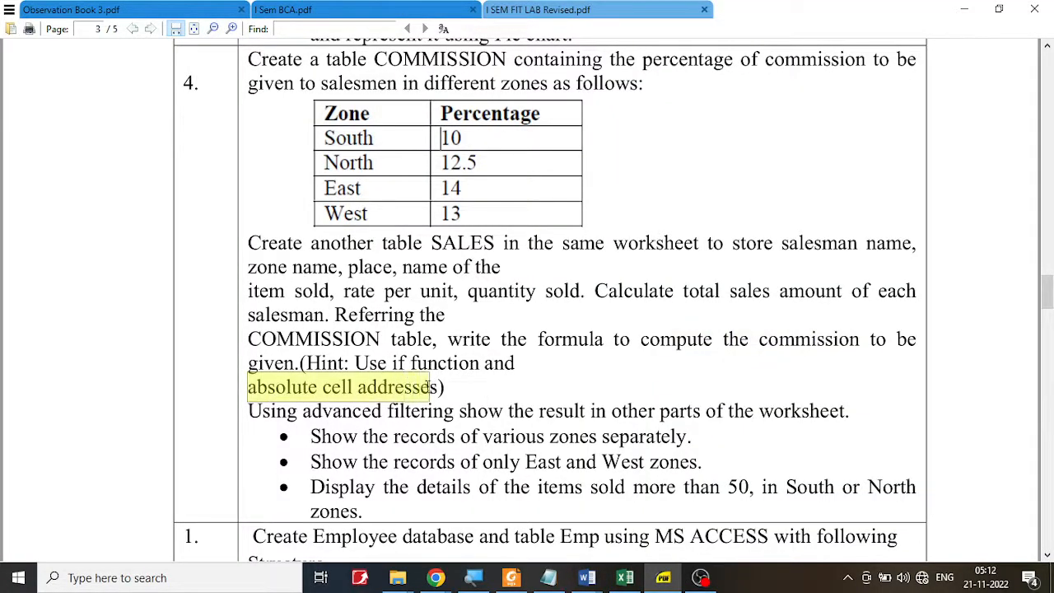
click(625, 577)
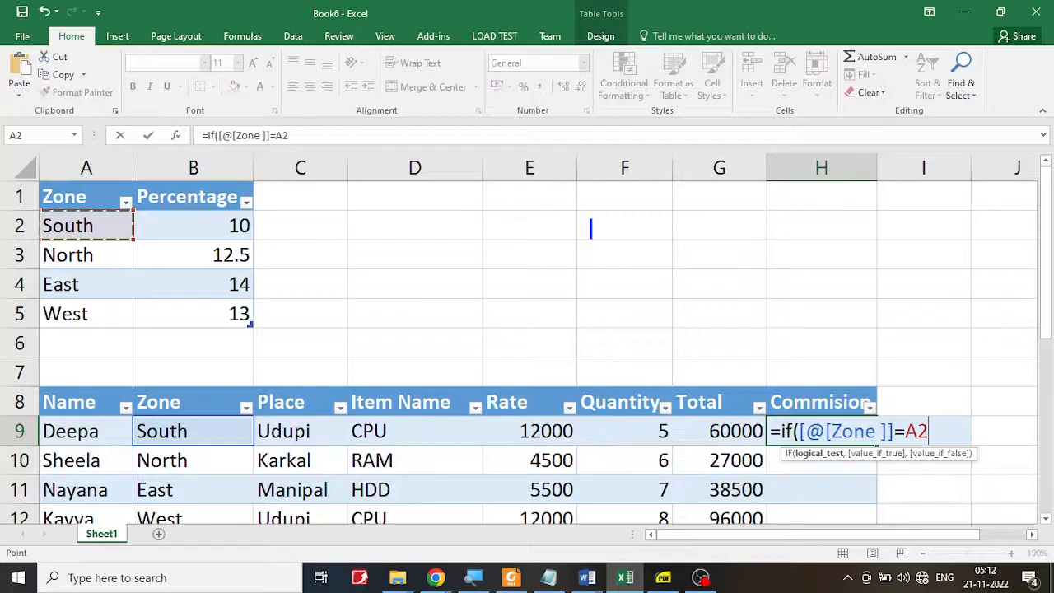
text(F$)
key(BackSpace)
text(4)
mouse_move(575, 209)
mouse_down()
mouse_move(636, 246)
mouse_move(645, 239)
mouse_move(636, 245)
mouse_up()
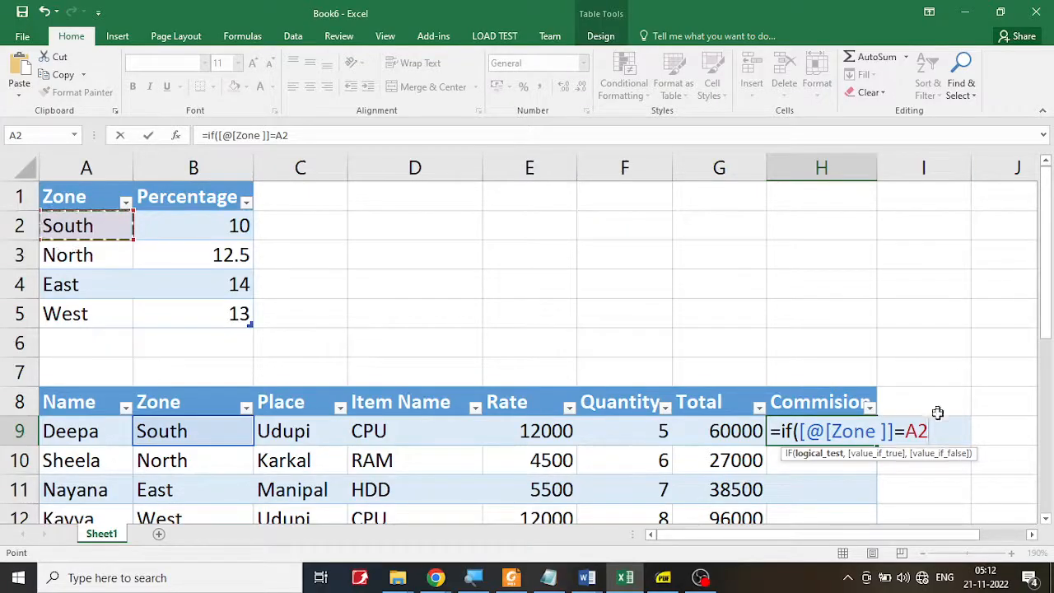
Convert the A2 reference in the H9 formula to the absolute form $A$2 and dismiss the Kaspersky notification.
click(917, 430)
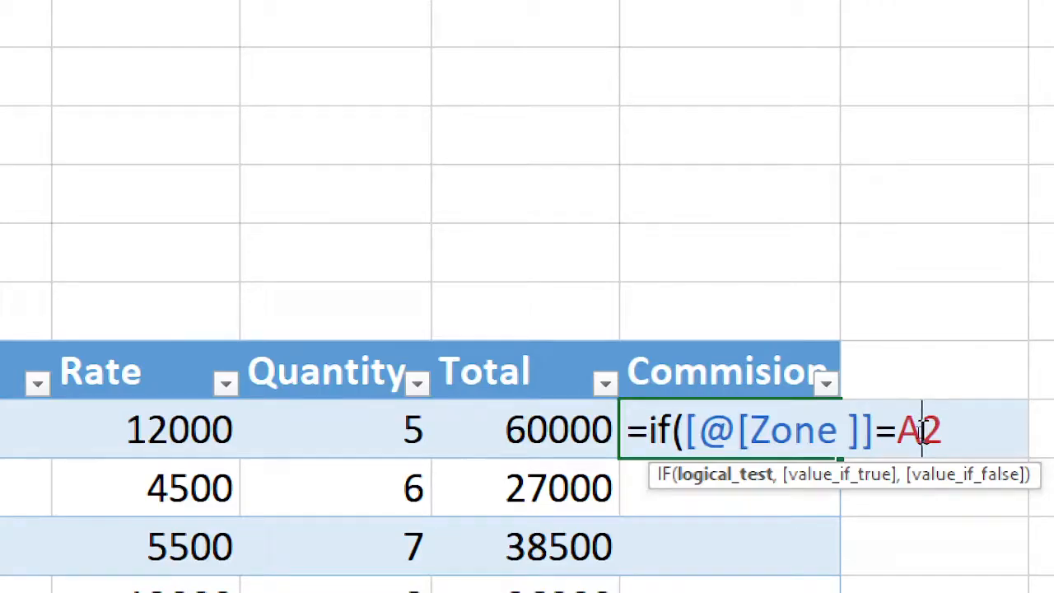
key(F4)
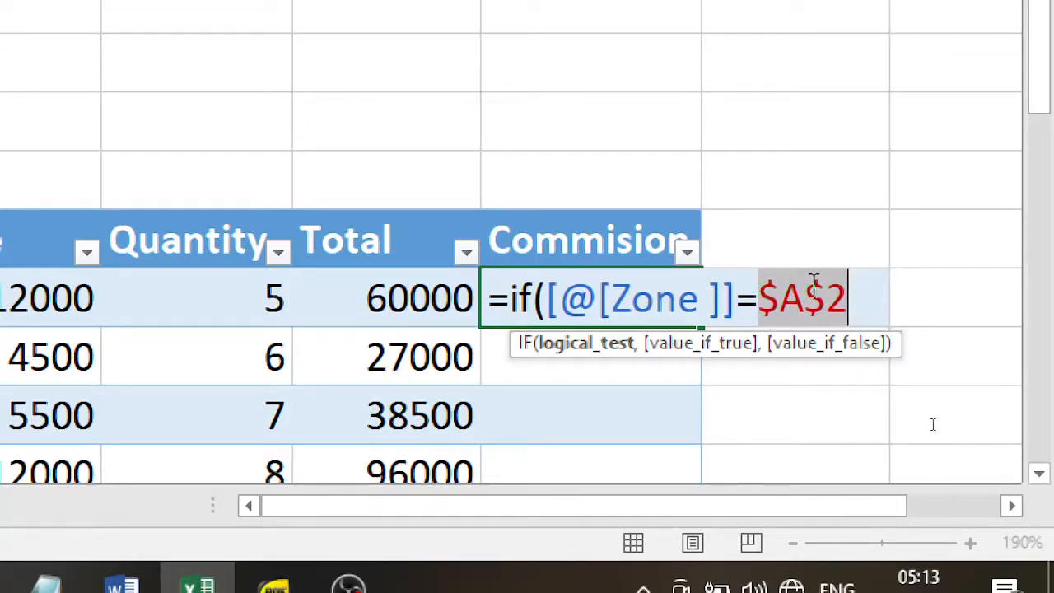
drag(808, 285, 769, 298)
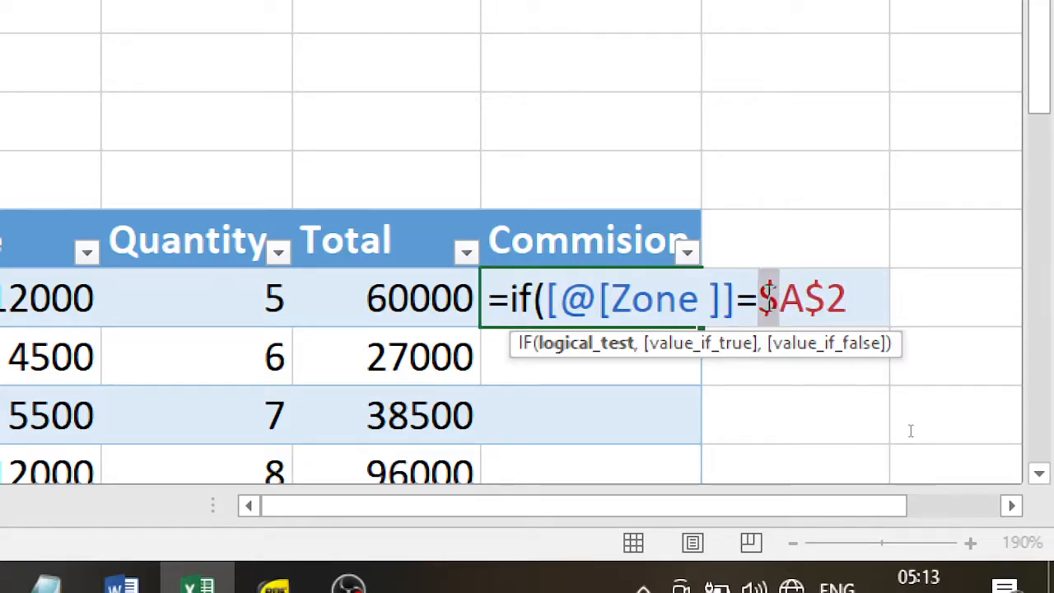
click(805, 288)
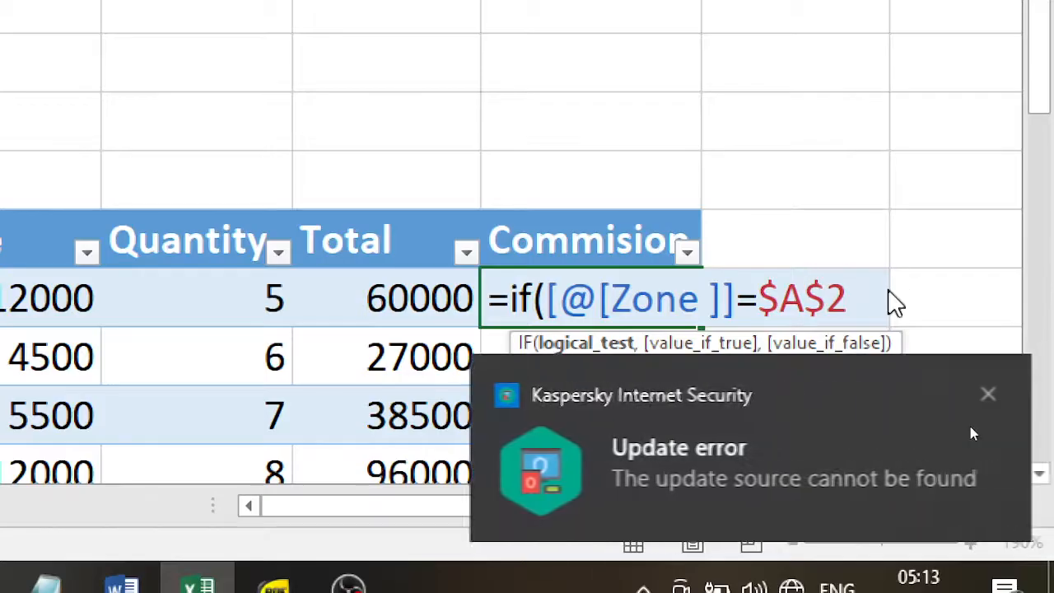
click(985, 394)
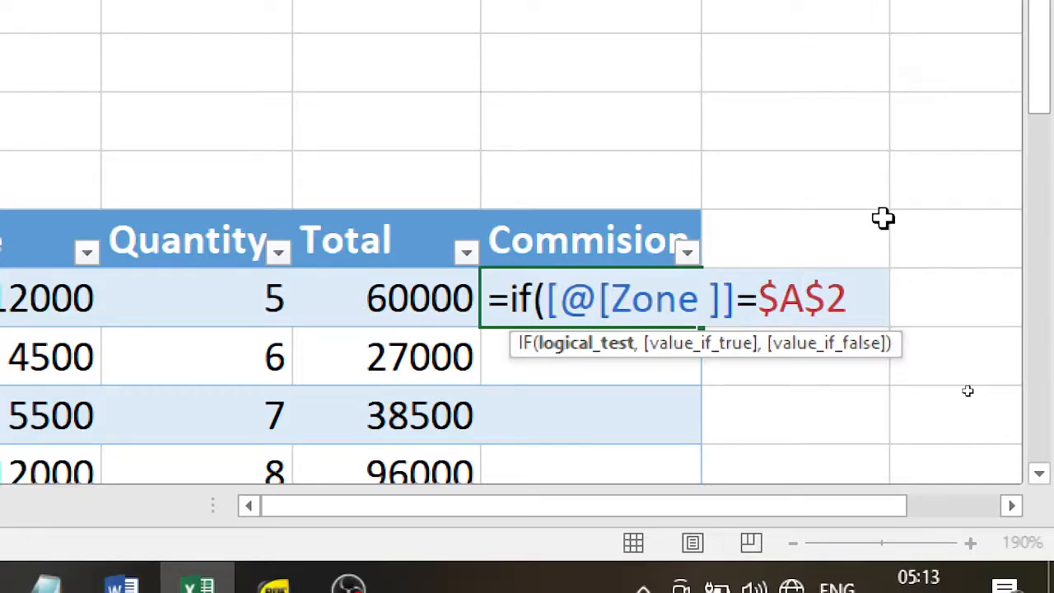
Cycle the reference in the H9 formula through A$2, $A2, A2 and $A$2, and try to continue with the next argument.
key(F4)
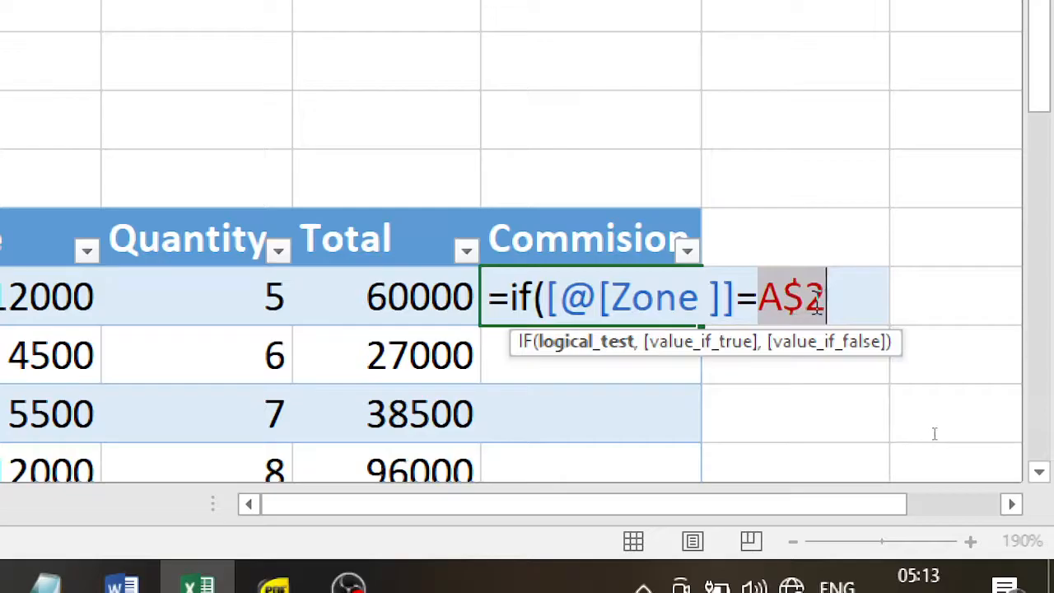
key(F4)
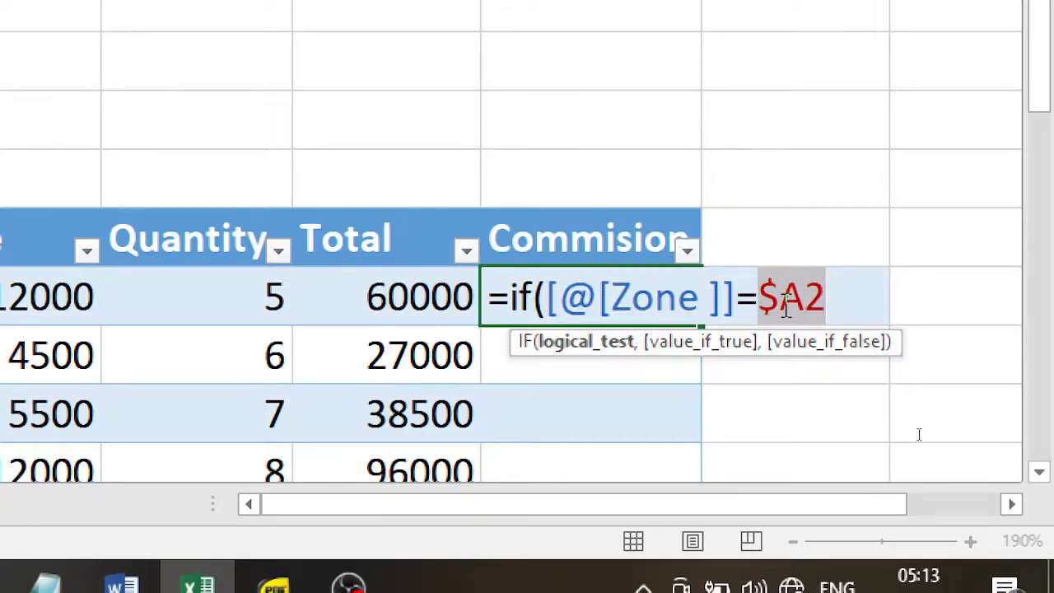
key(F4)
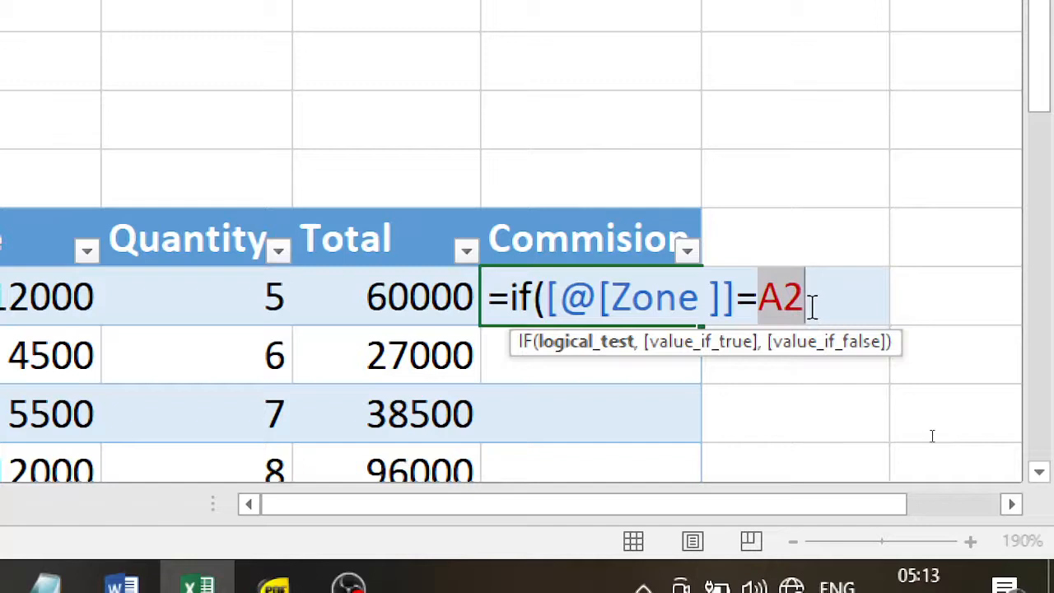
key(F4)
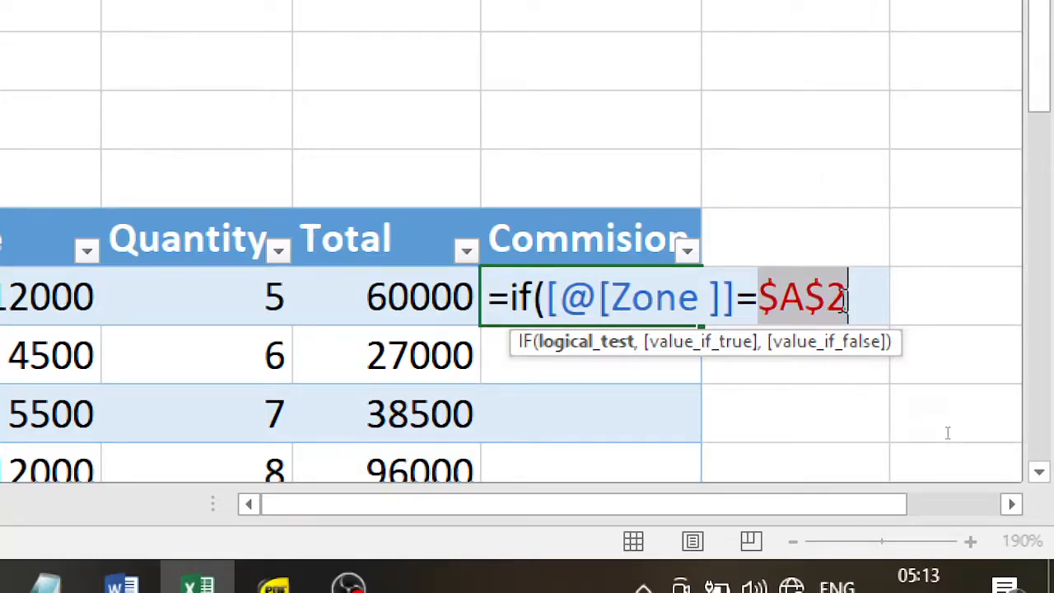
text(,)
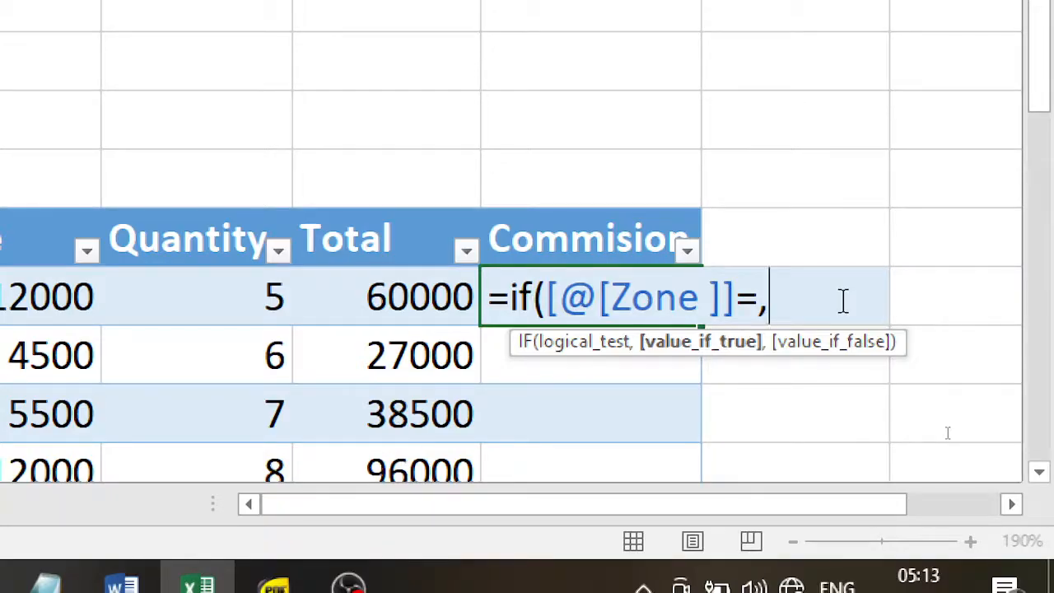
key(BackSpace)
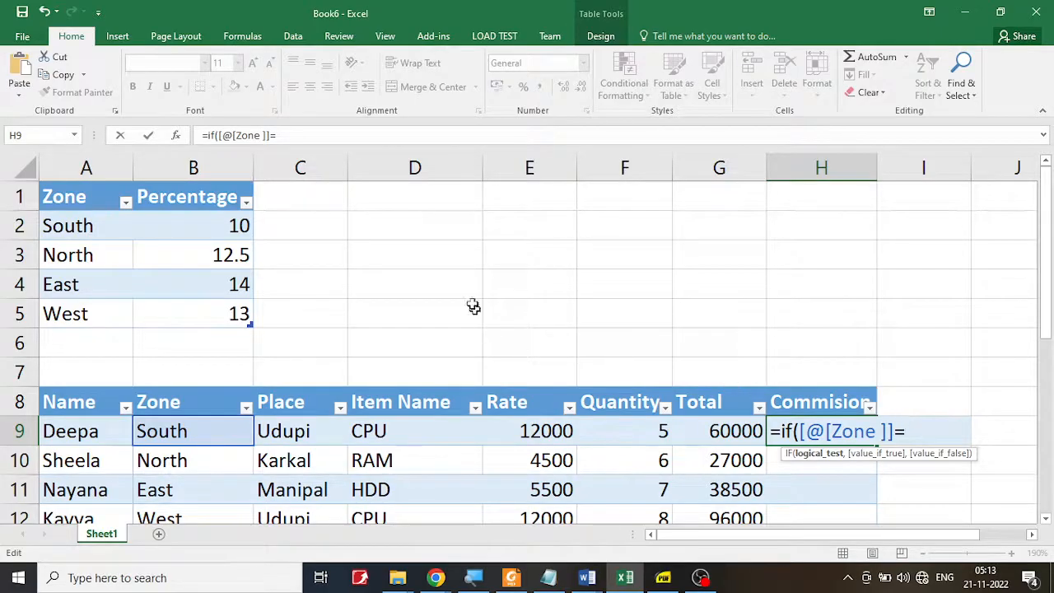
Complete the logical test in H9 by comparing the zone with the South cell as absolute reference $A$2.
click(238, 226)
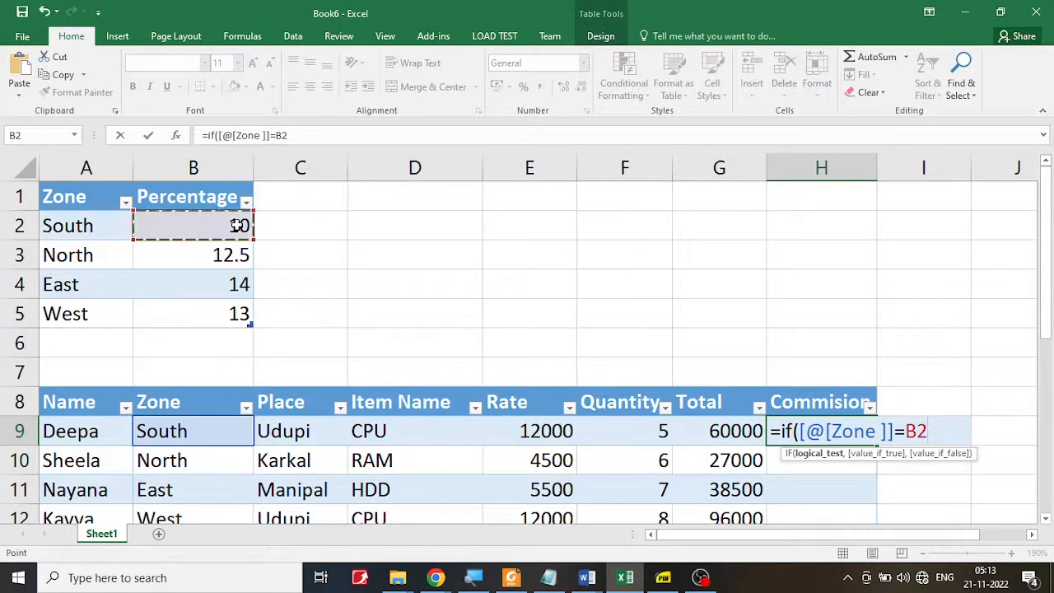
click(86, 224)
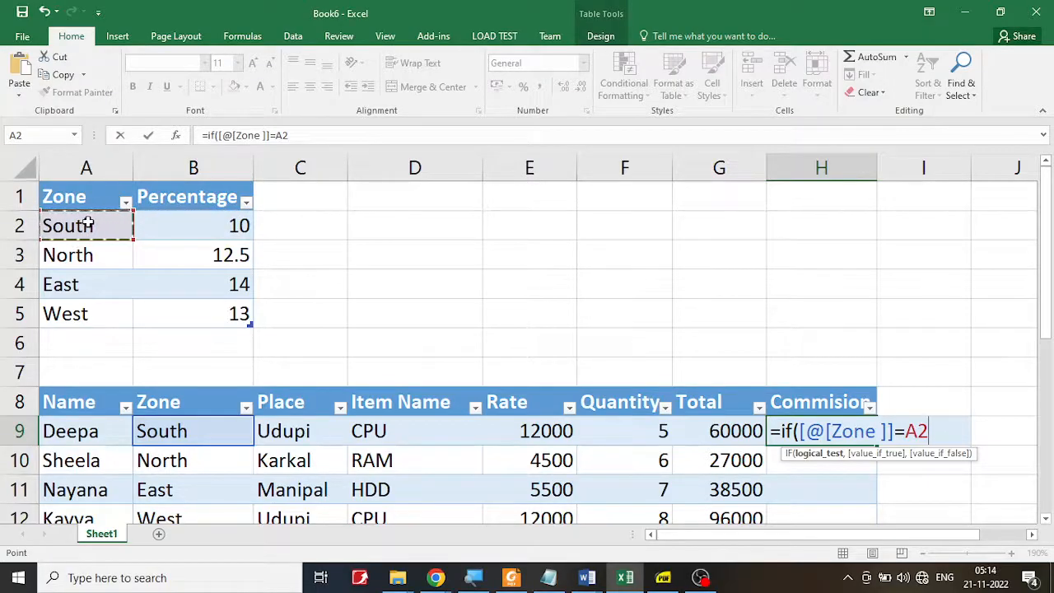
key(F4)
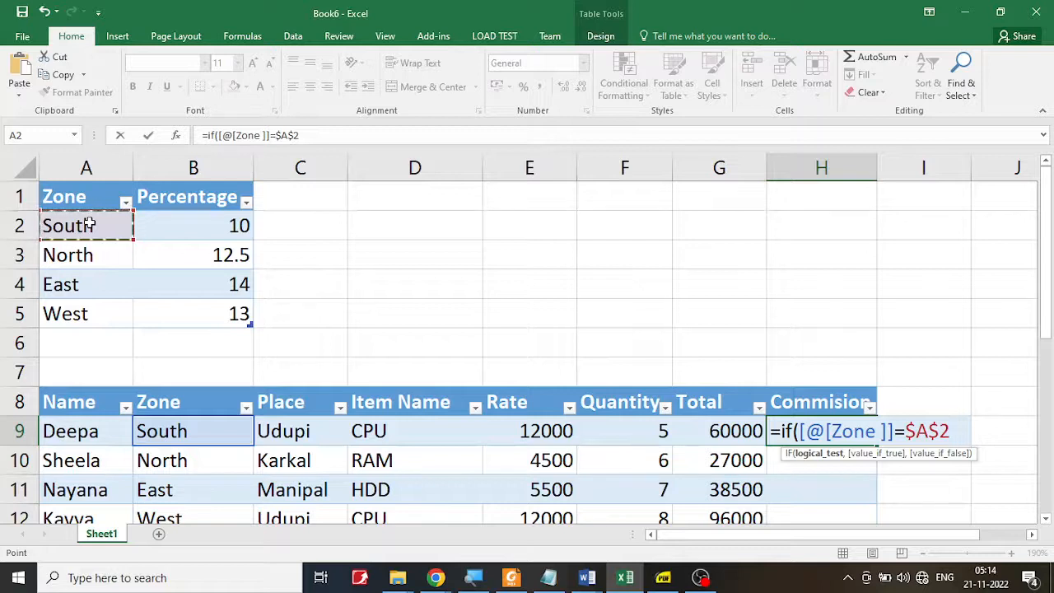
text(,[@Total)
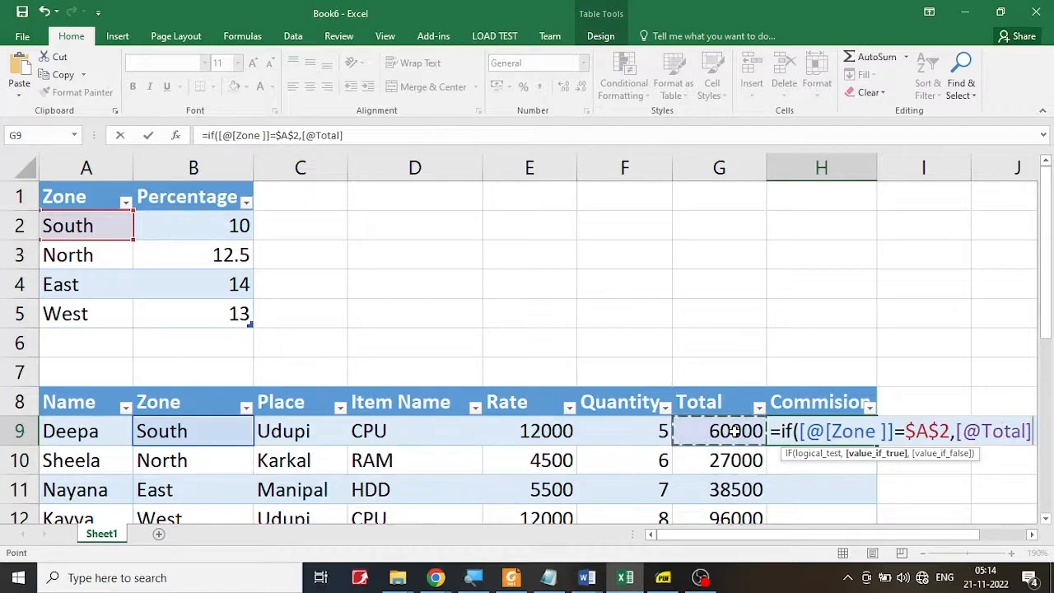
click(731, 431)
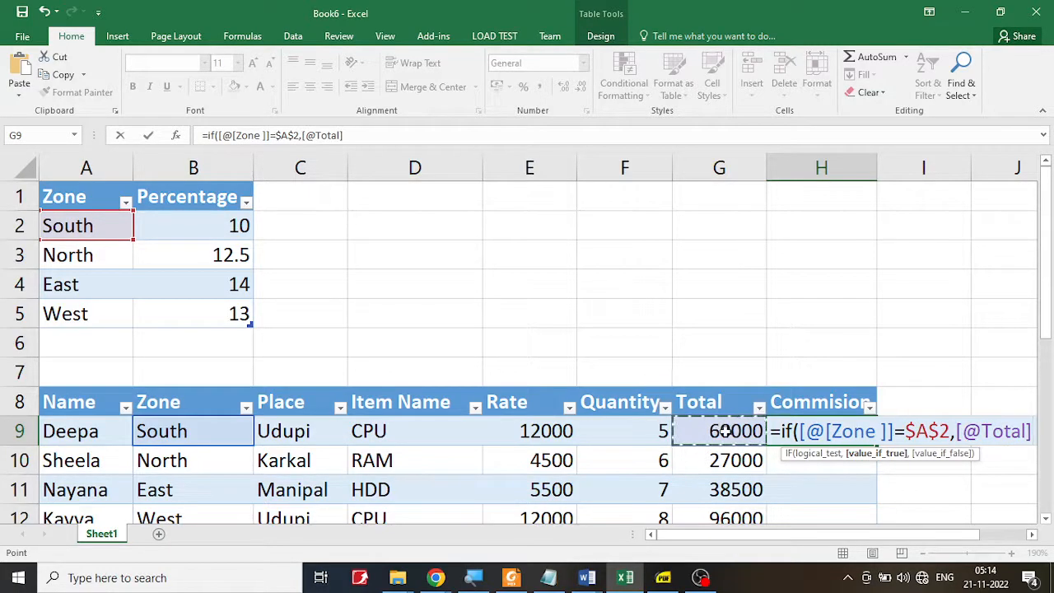
text(*)
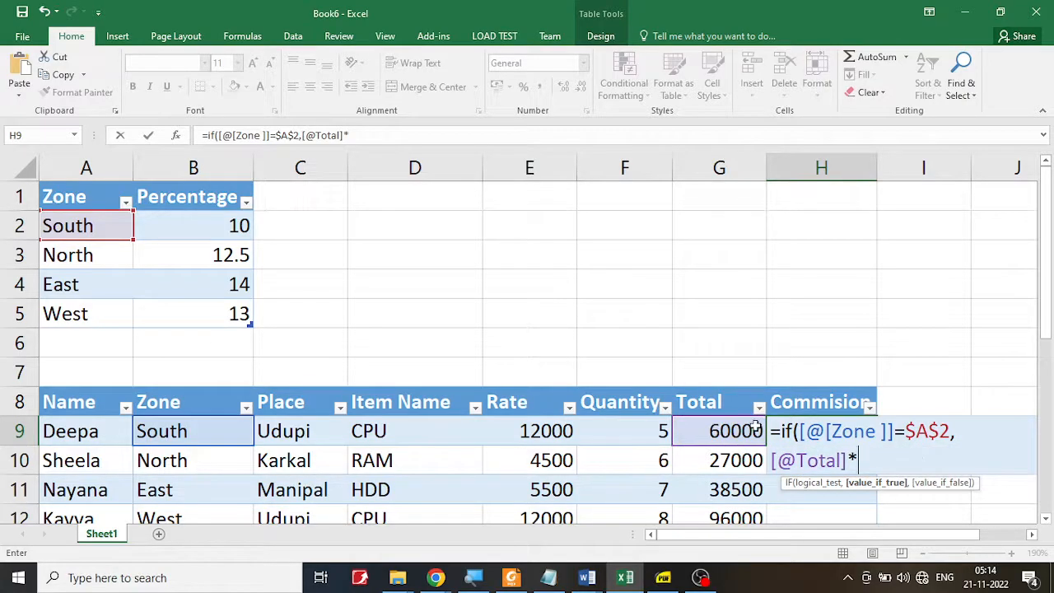
click(213, 220)
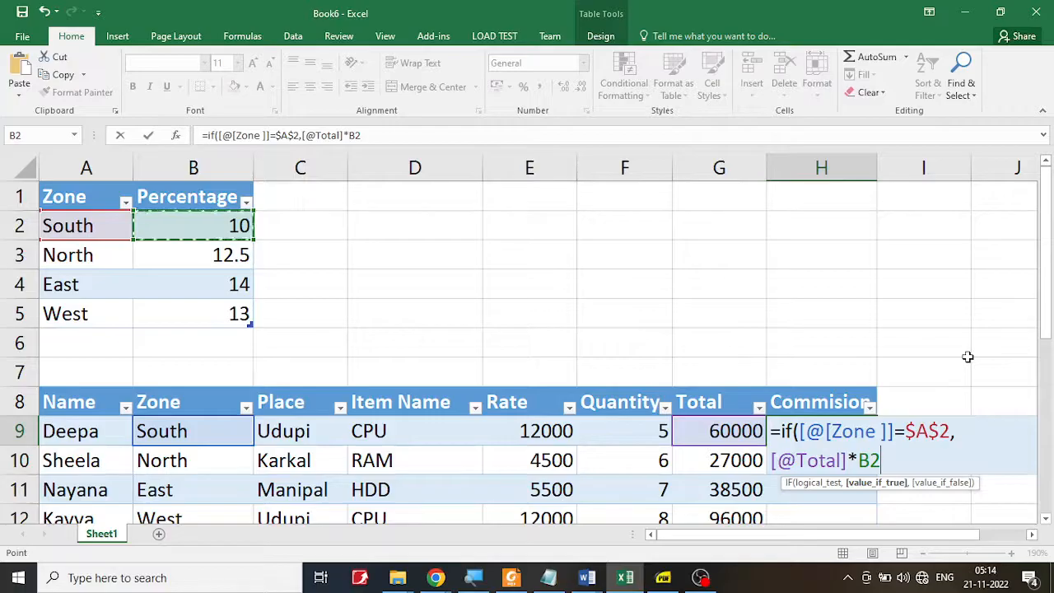
key(F4)
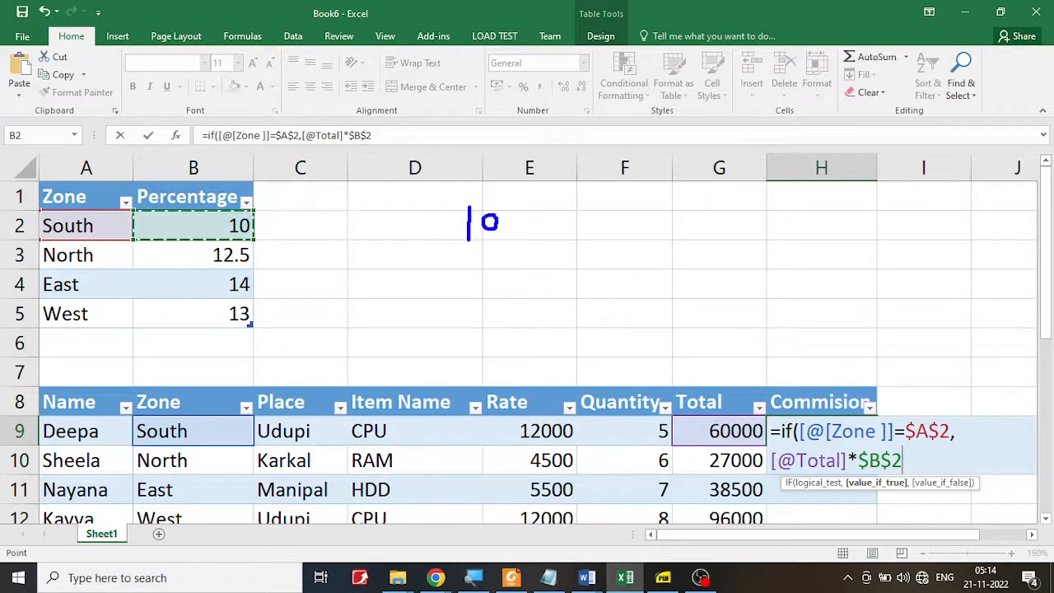
mouse_move(465, 254)
mouse_down()
mouse_move(527, 254)
mouse_move(499, 288)
mouse_up()
click(526, 284)
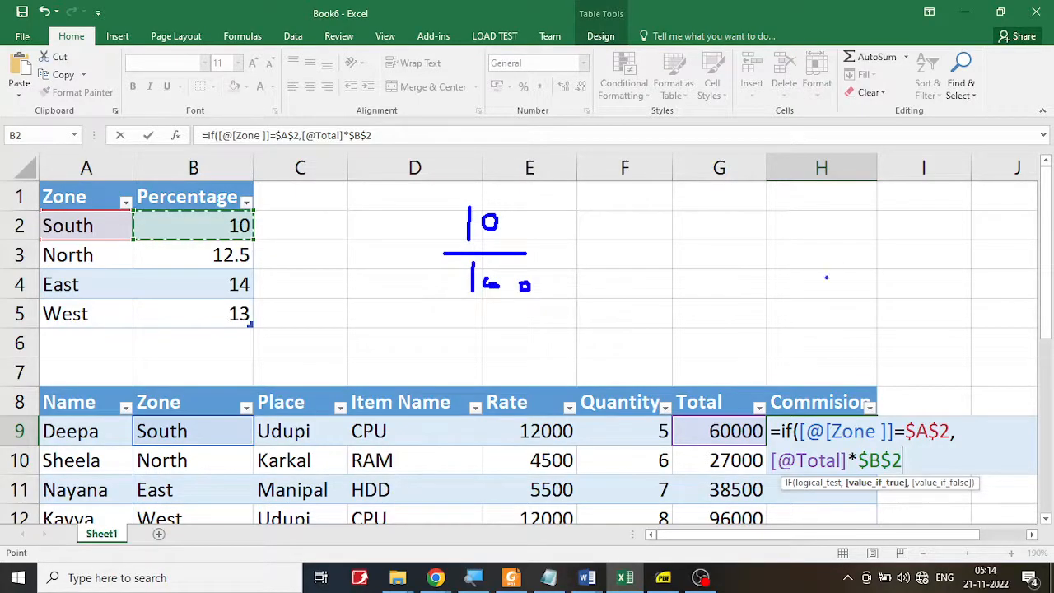
drag(789, 279, 839, 247)
key(Escape)
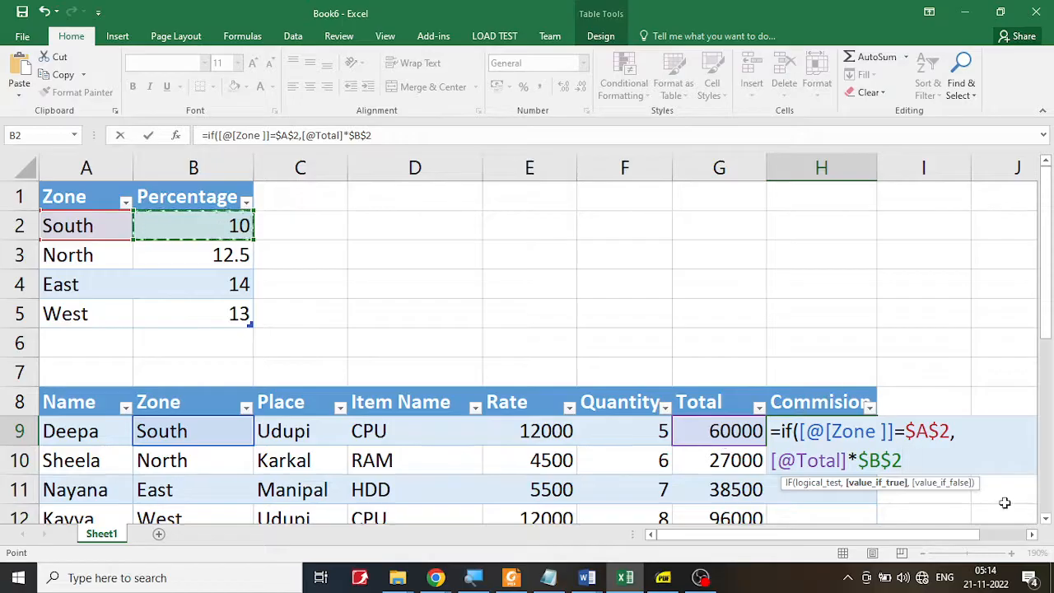
Add a percent sign after $B$2 in the H9 formula and begin the value-if-false argument.
text(%)
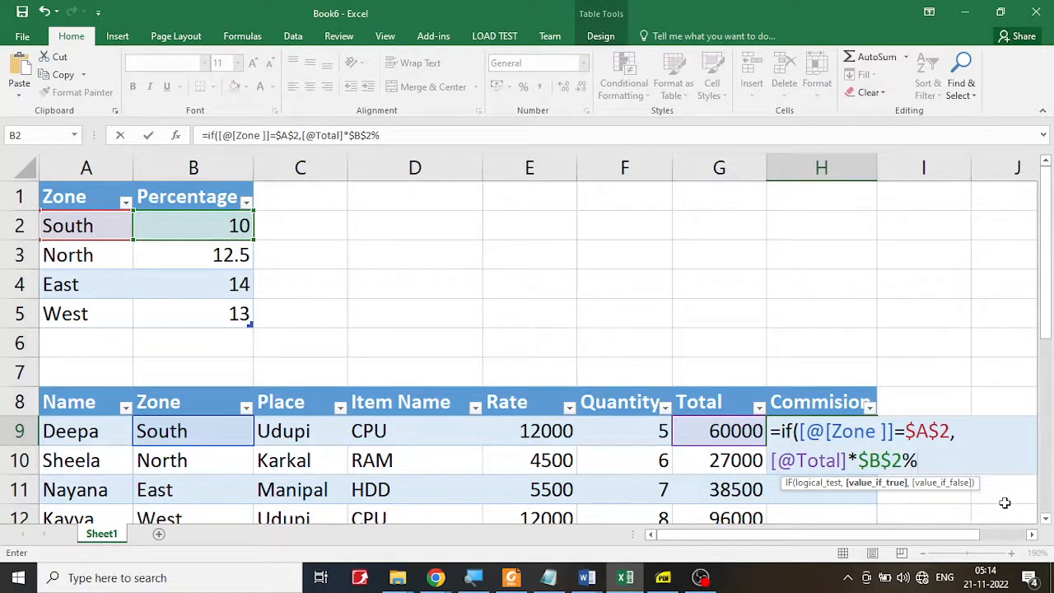
text(,)
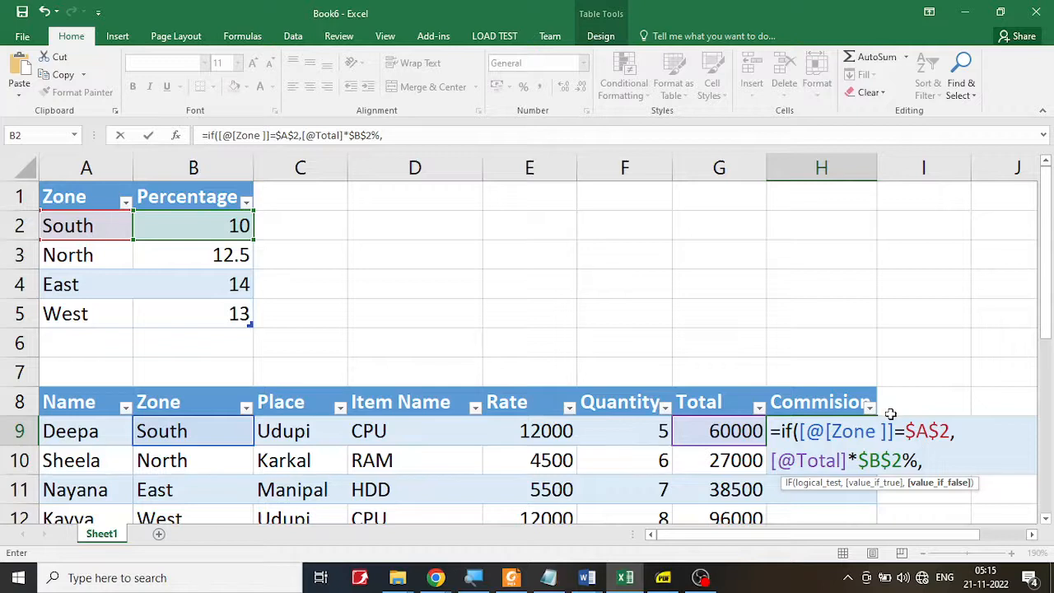
Nest a second IF in the H9 formula that tests the record's zone against the North cell as absolute reference $A$3.
text(if()
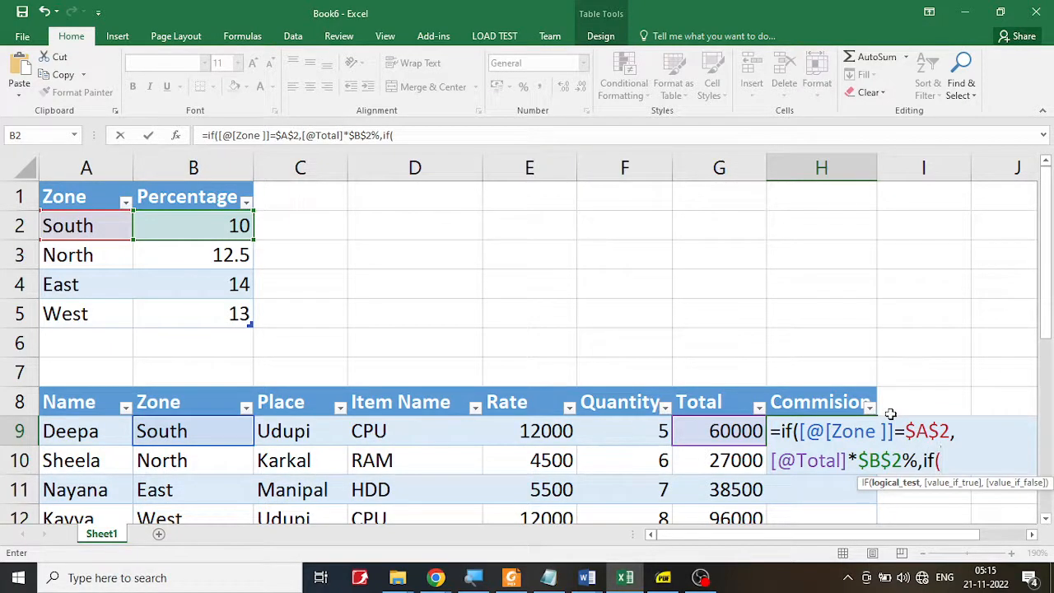
click(167, 426)
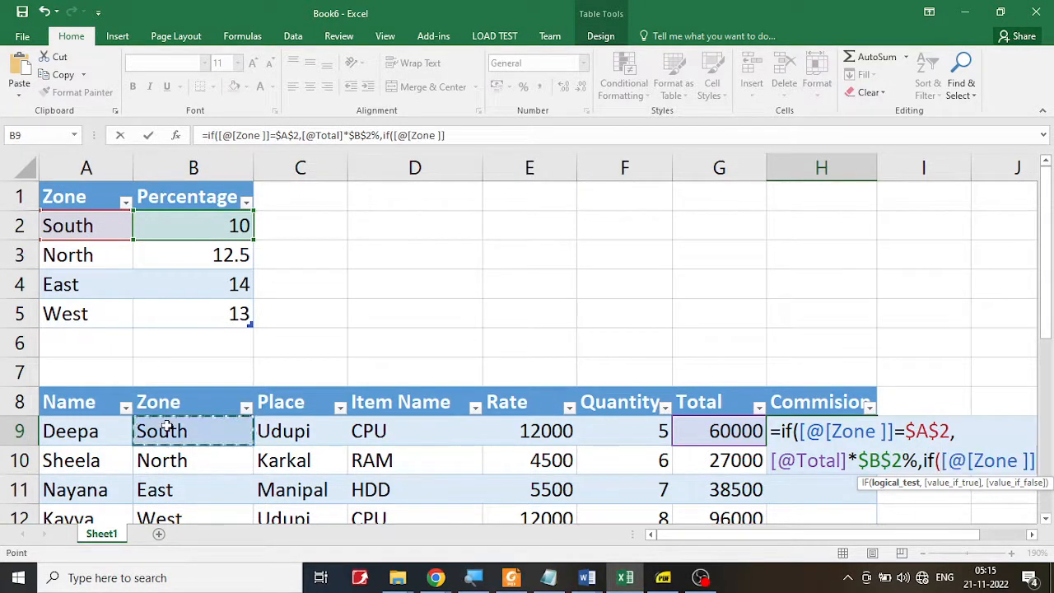
text(=)
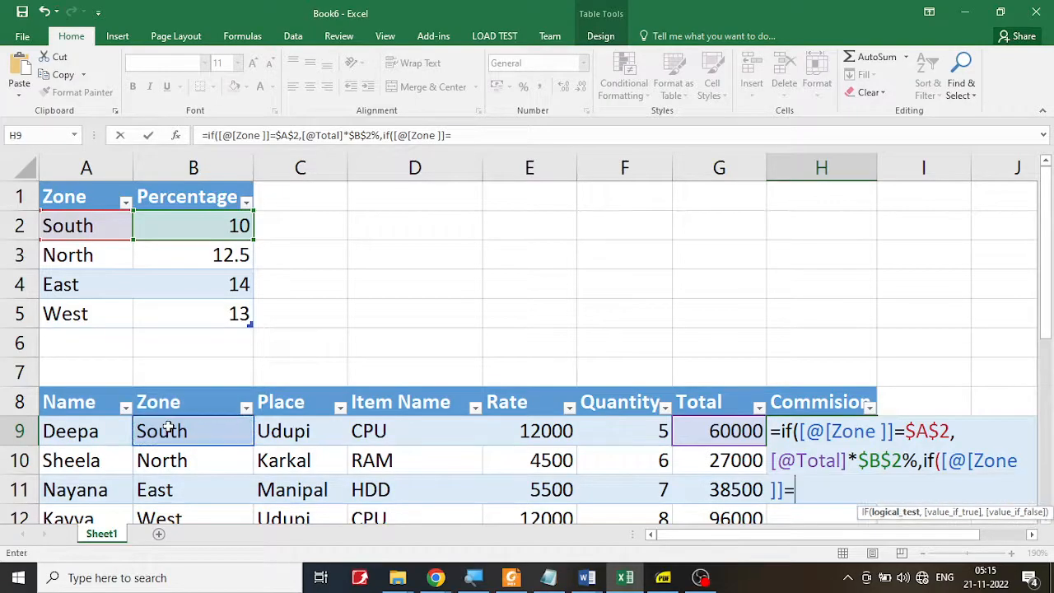
click(71, 256)
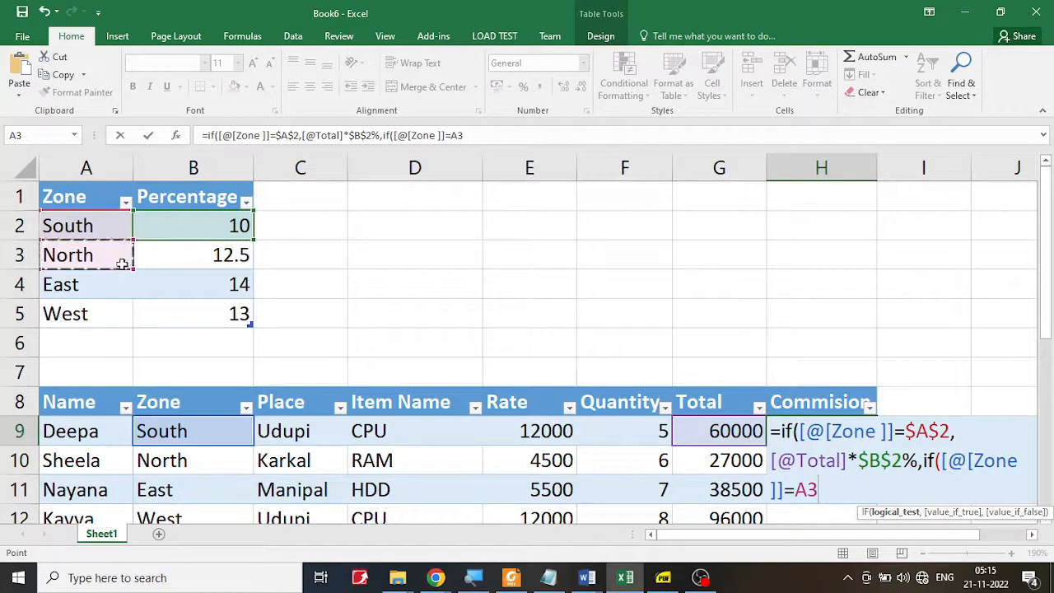
key(F4)
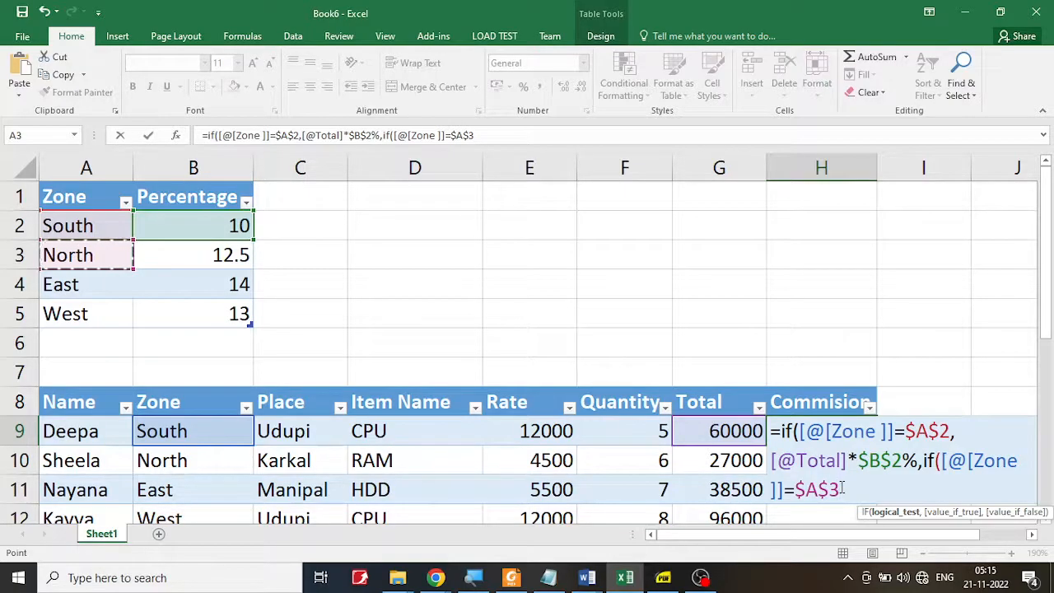
text(,)
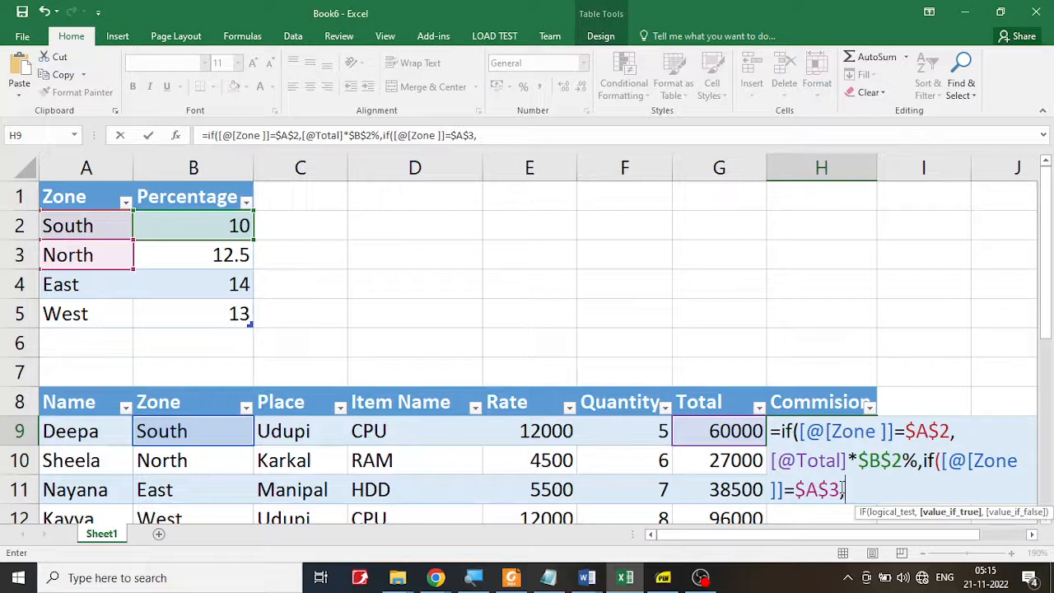
click(737, 430)
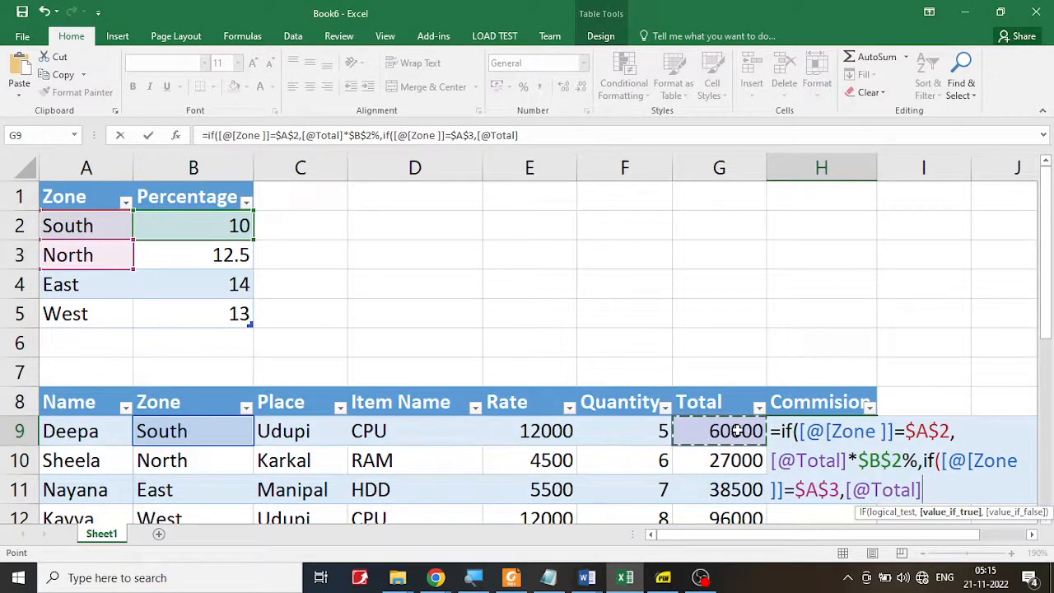
text(*)
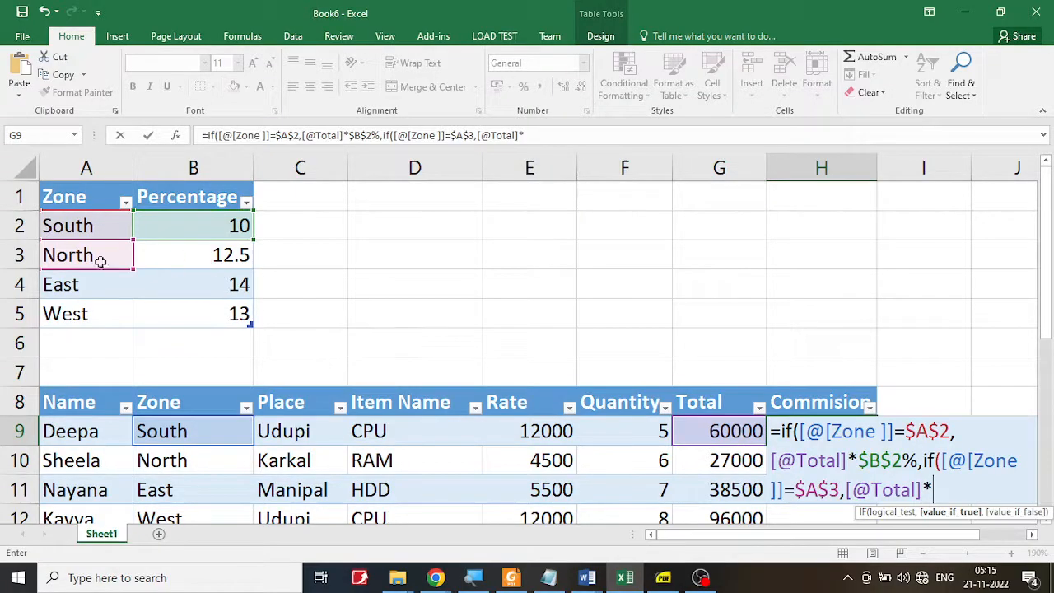
click(194, 256)
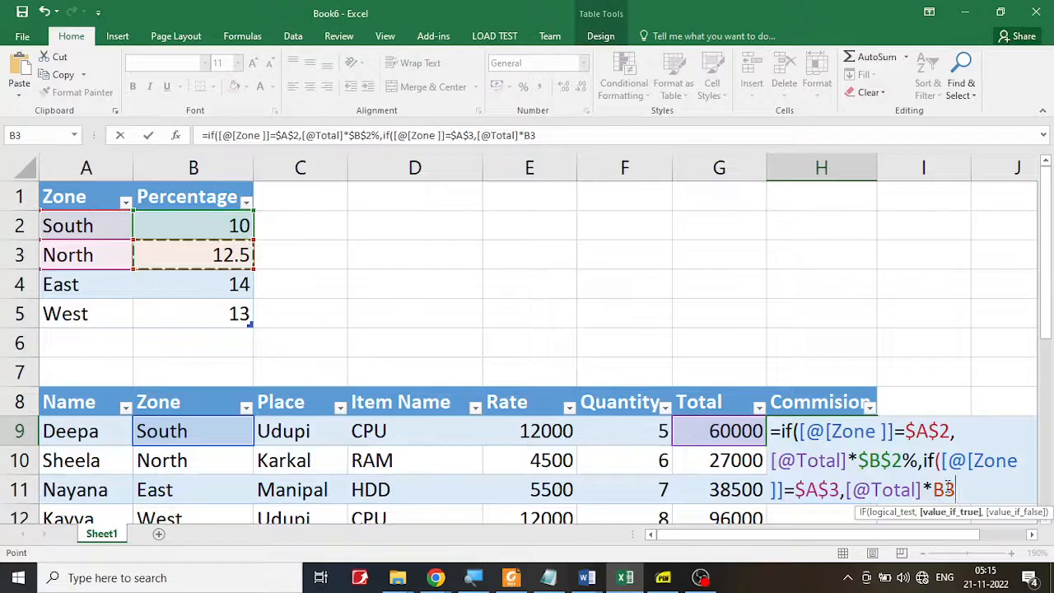
key(F4)
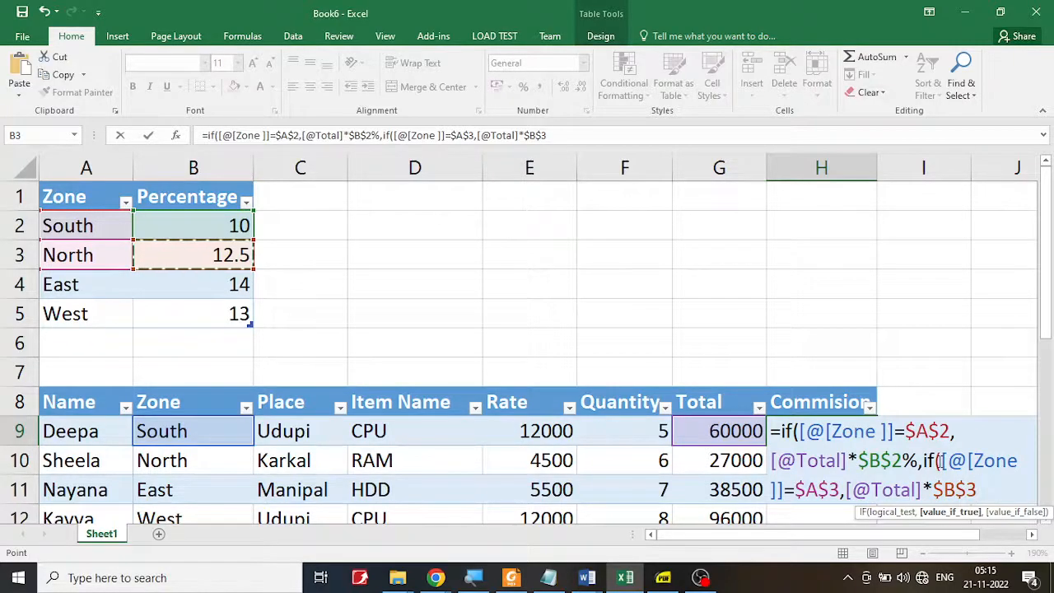
text(%)
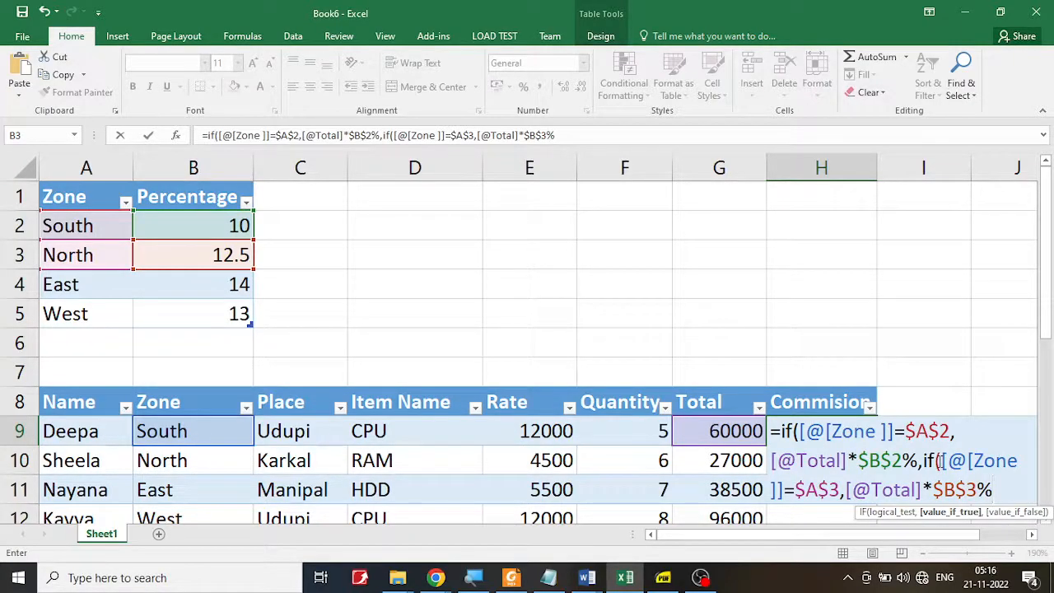
text(,)
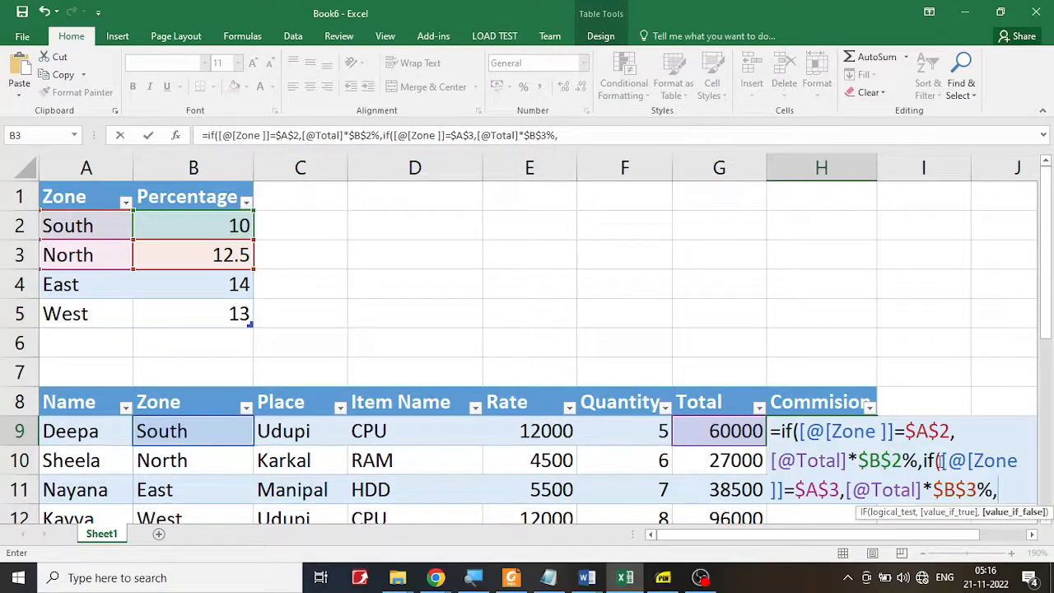
Nest a third IF in the H9 formula that tests the record's zone against the East cell as absolute reference $A$4.
text(i)
text(f()
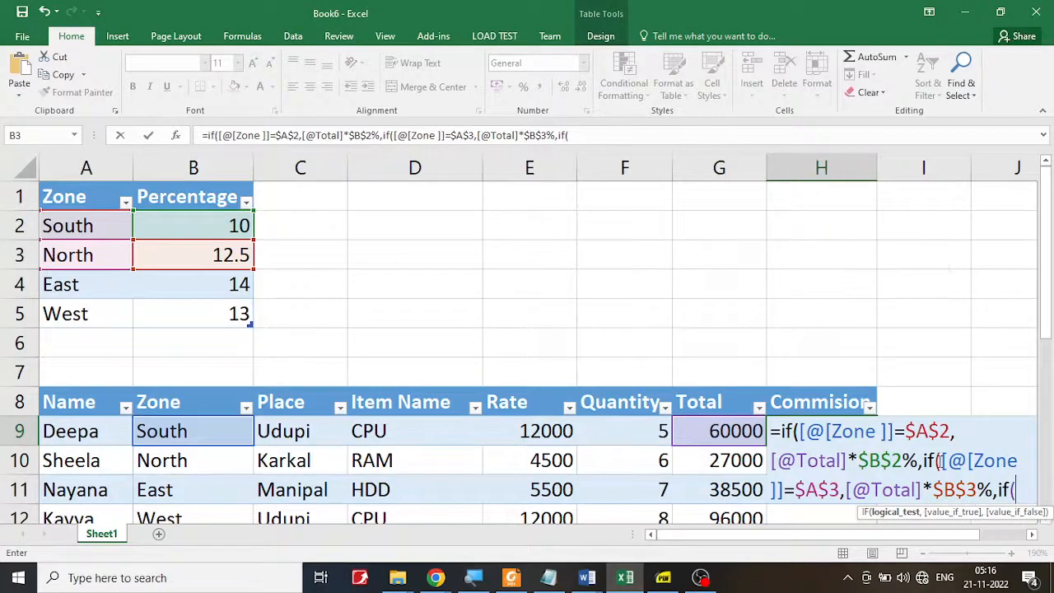
click(143, 431)
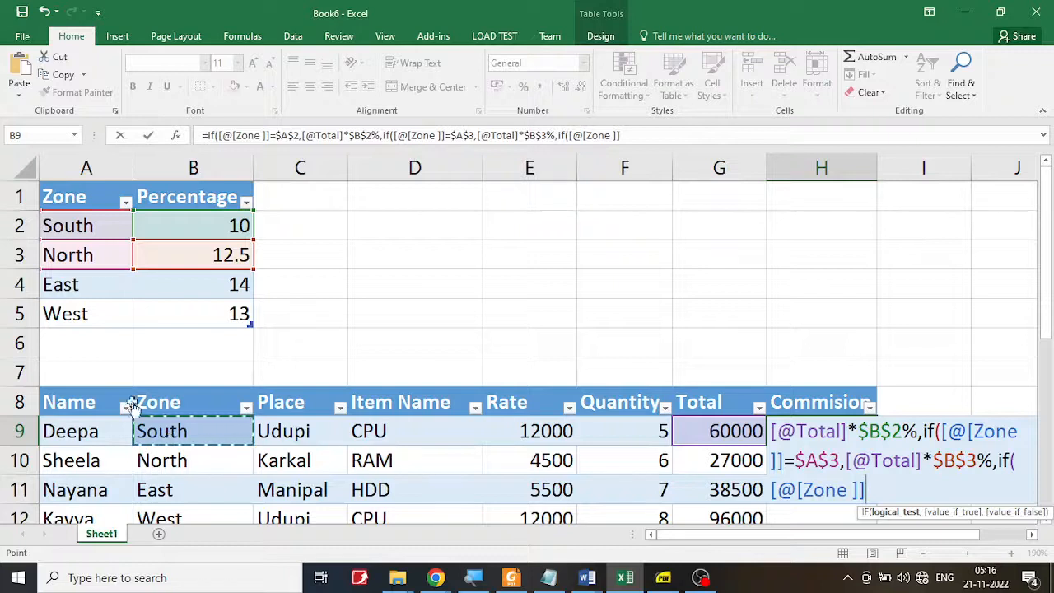
click(74, 284)
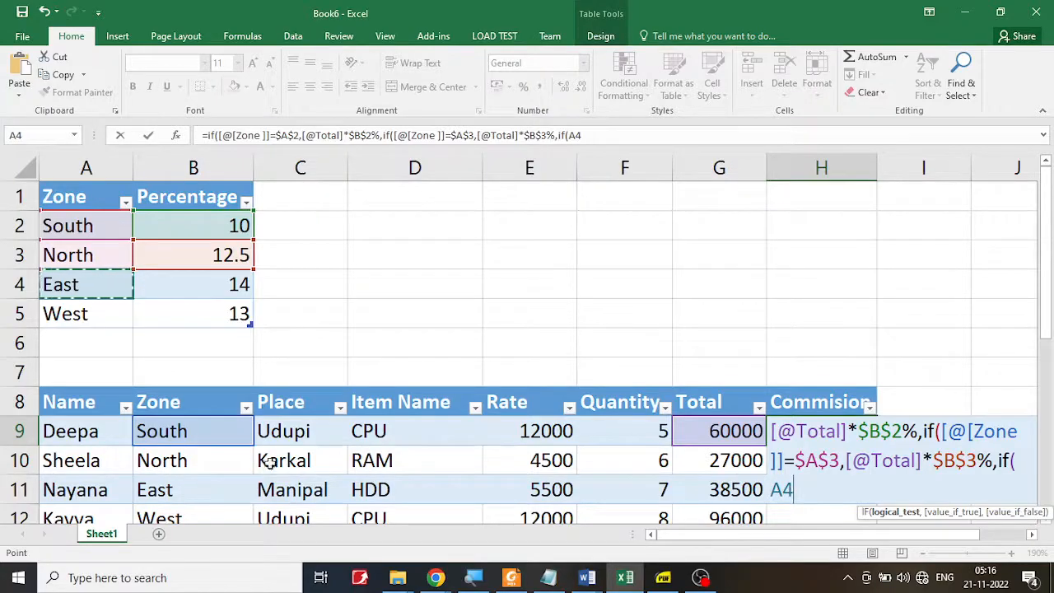
click(200, 431)
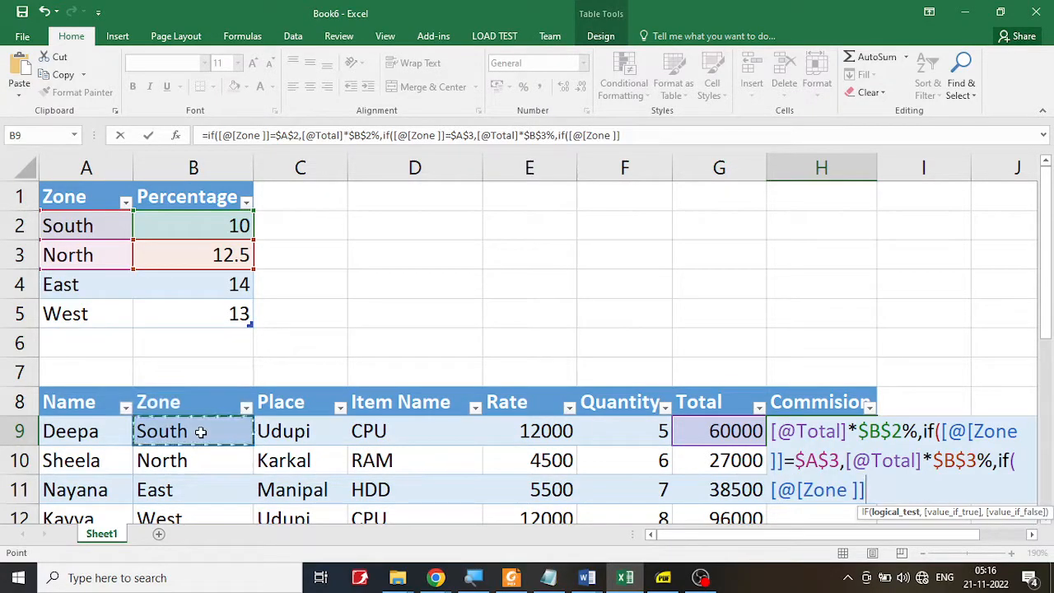
text(=)
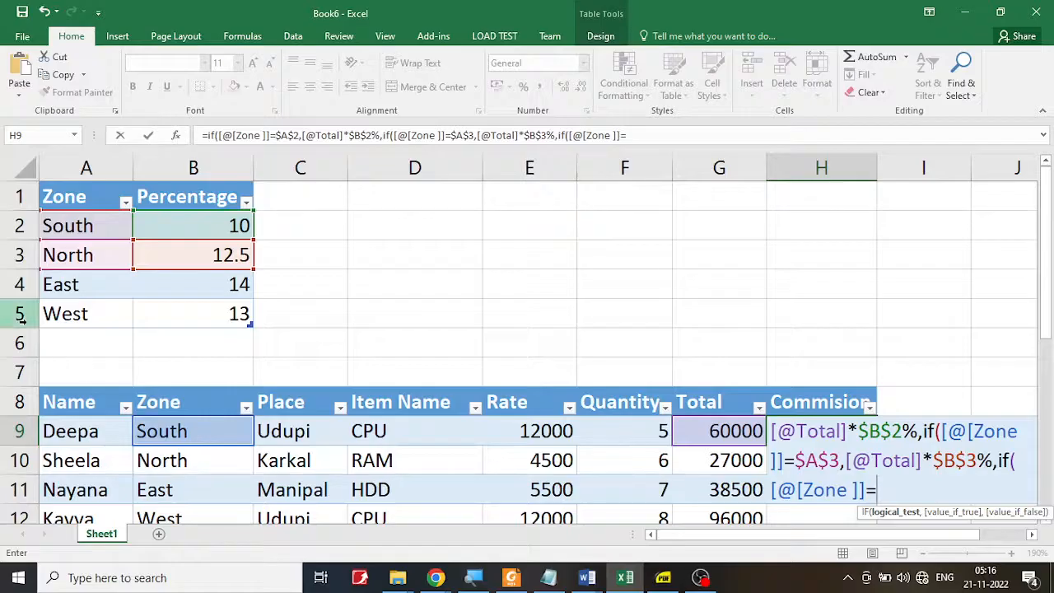
click(61, 285)
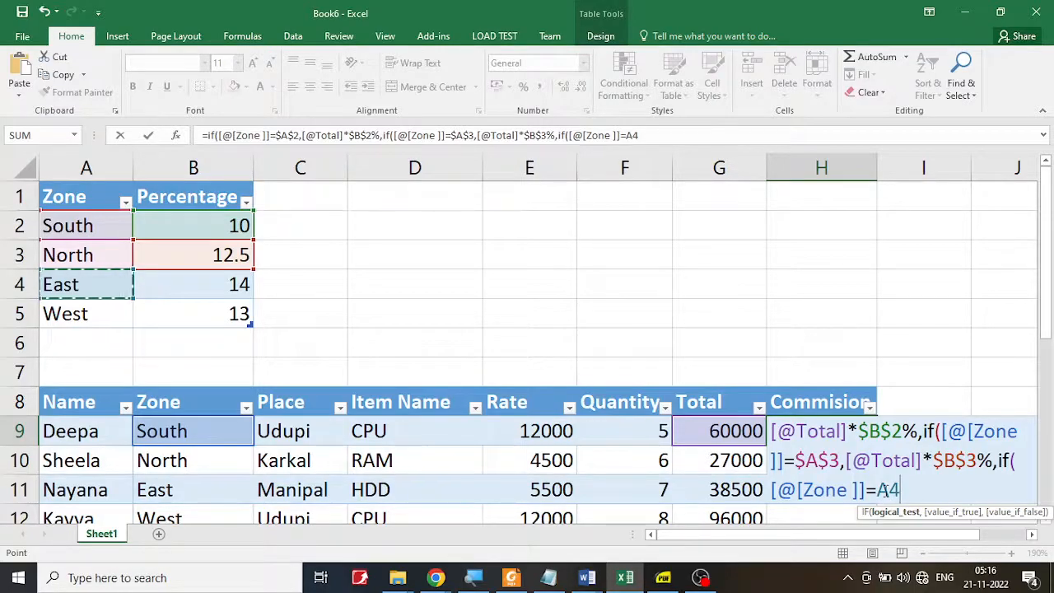
key(F4)
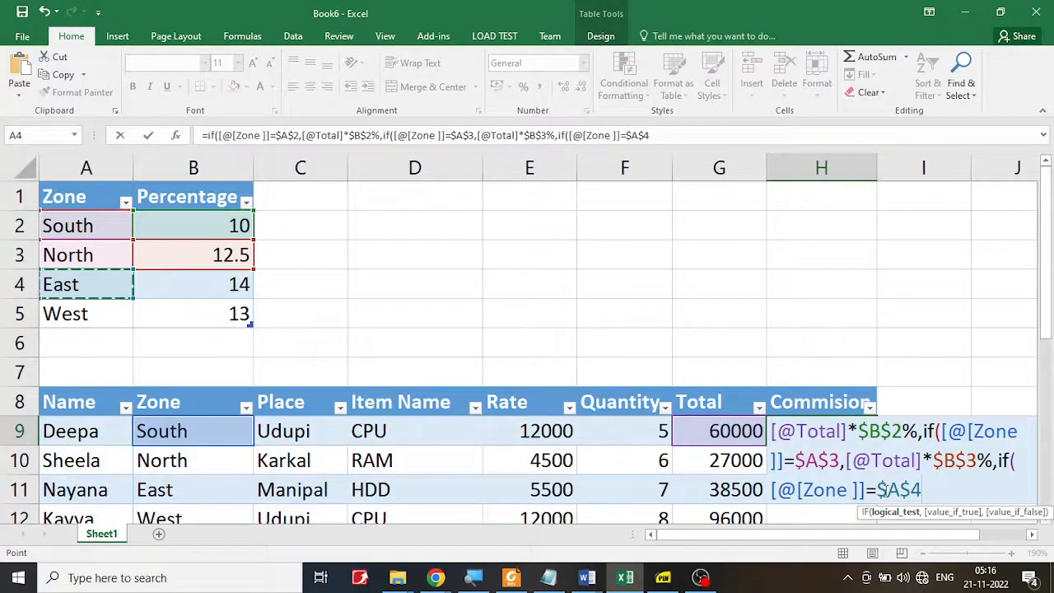
text(,)
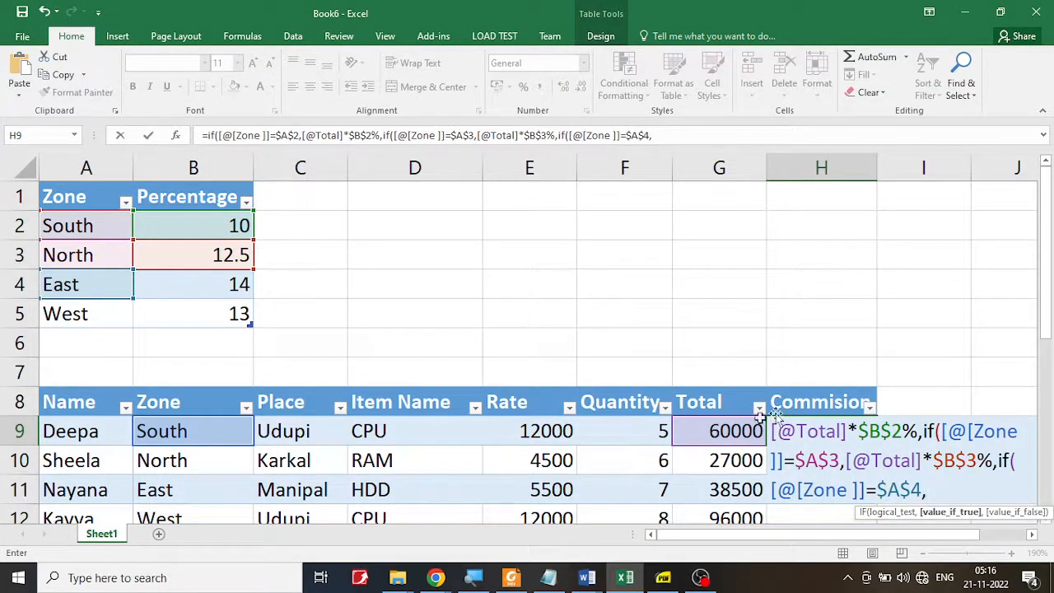
click(718, 431)
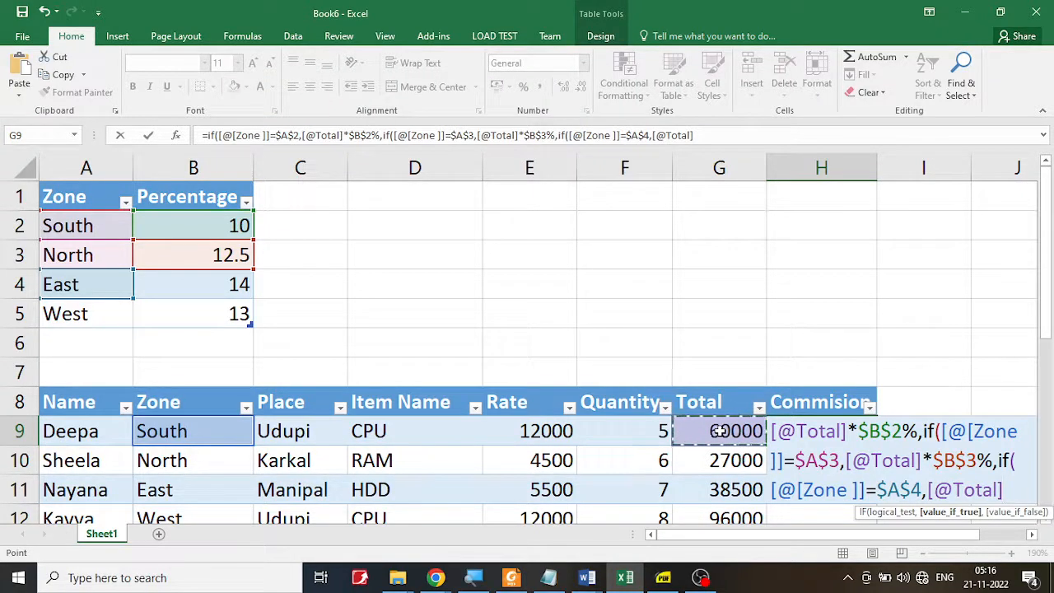
text(*)
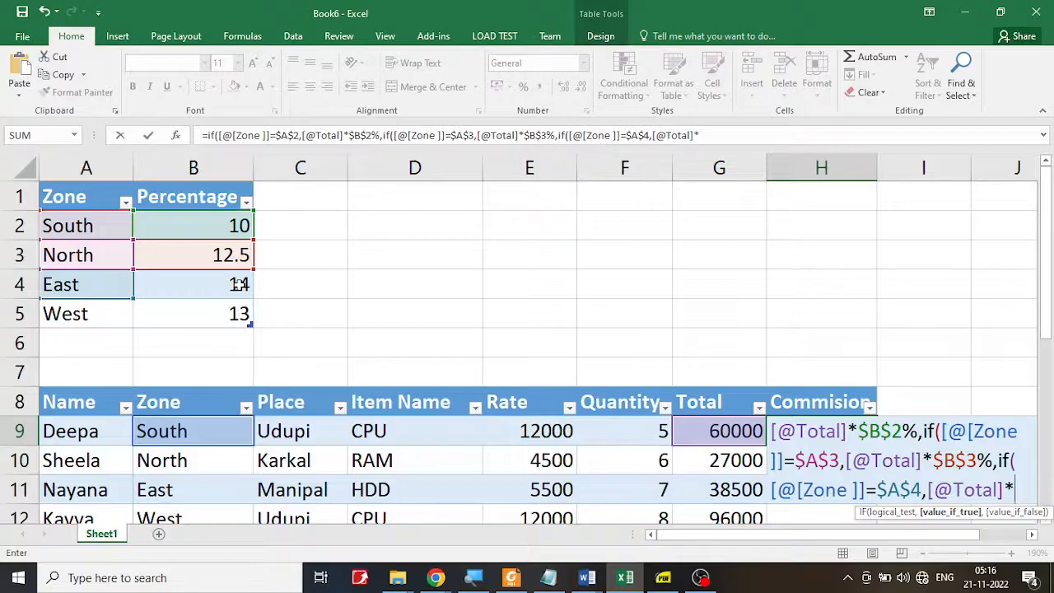
click(238, 284)
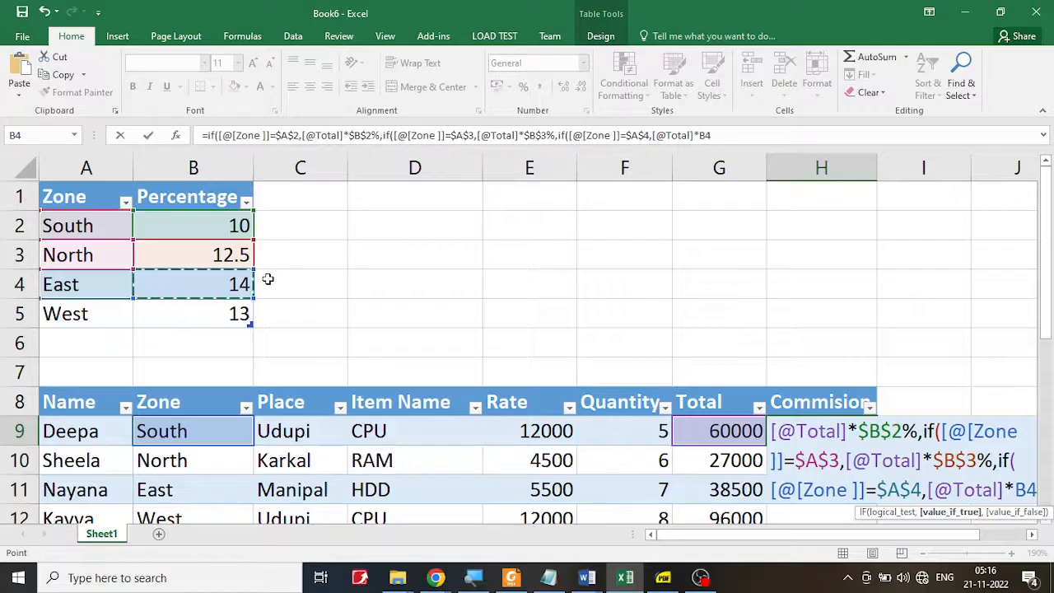
text(%)
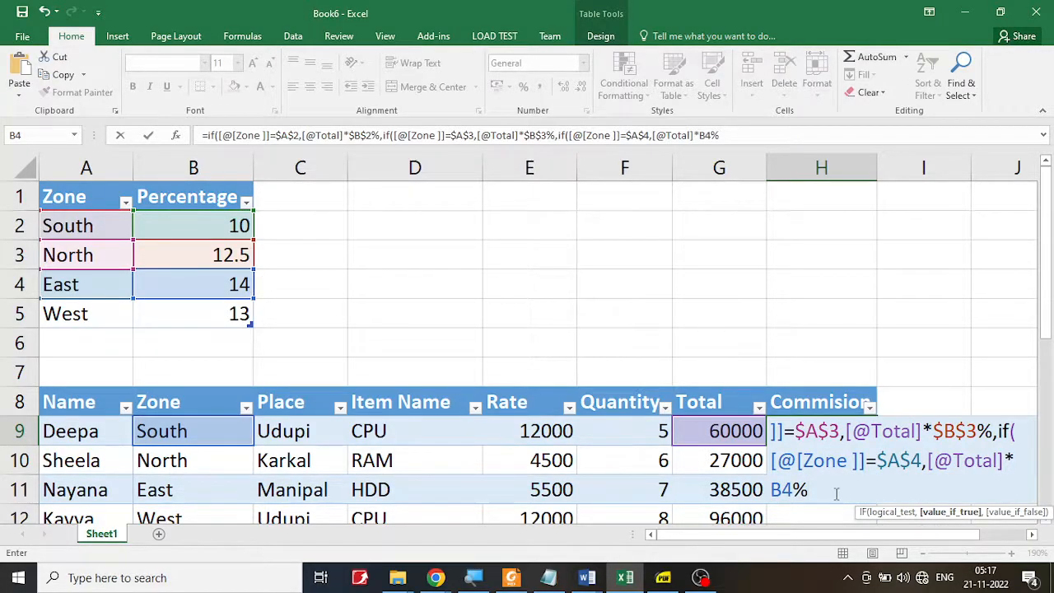
key(BackSpace)
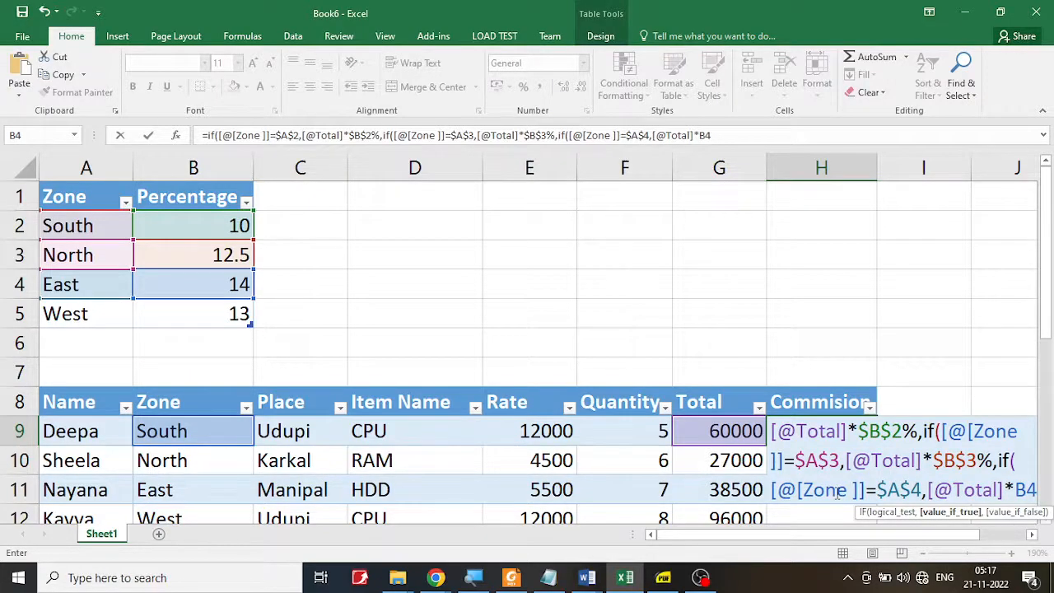
key(F4)
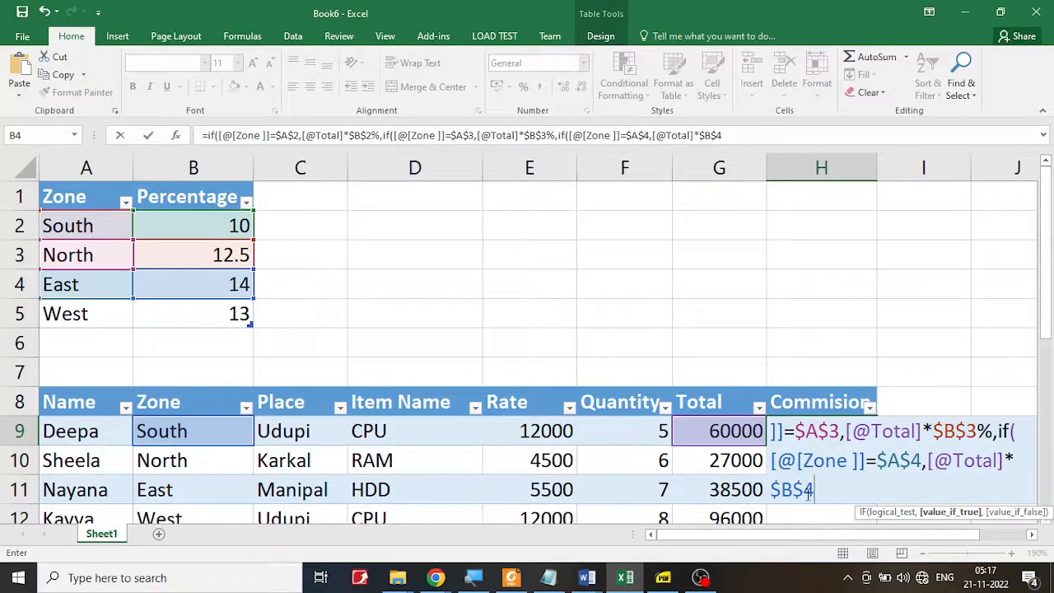
text(%,)
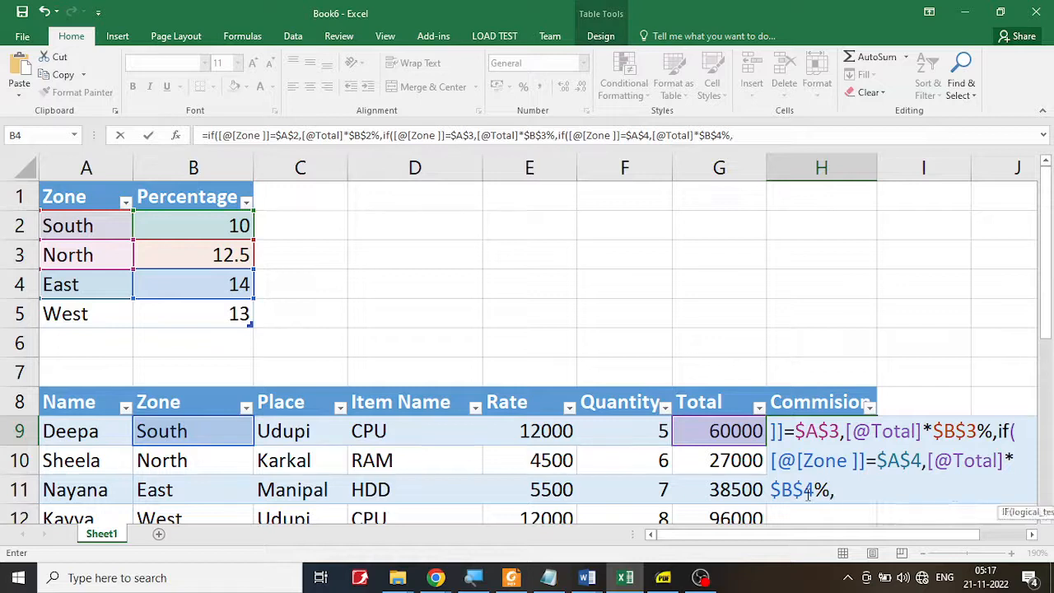
Nest a fourth IF in the H9 formula that tests the record's zone against the West cell as absolute reference $A$5.
text(if)
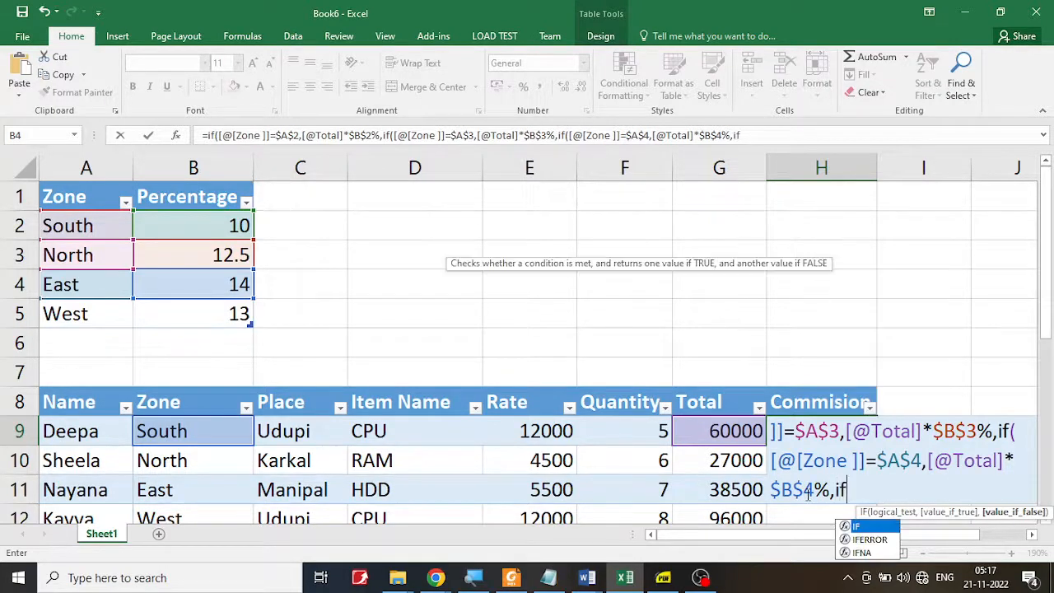
text(()
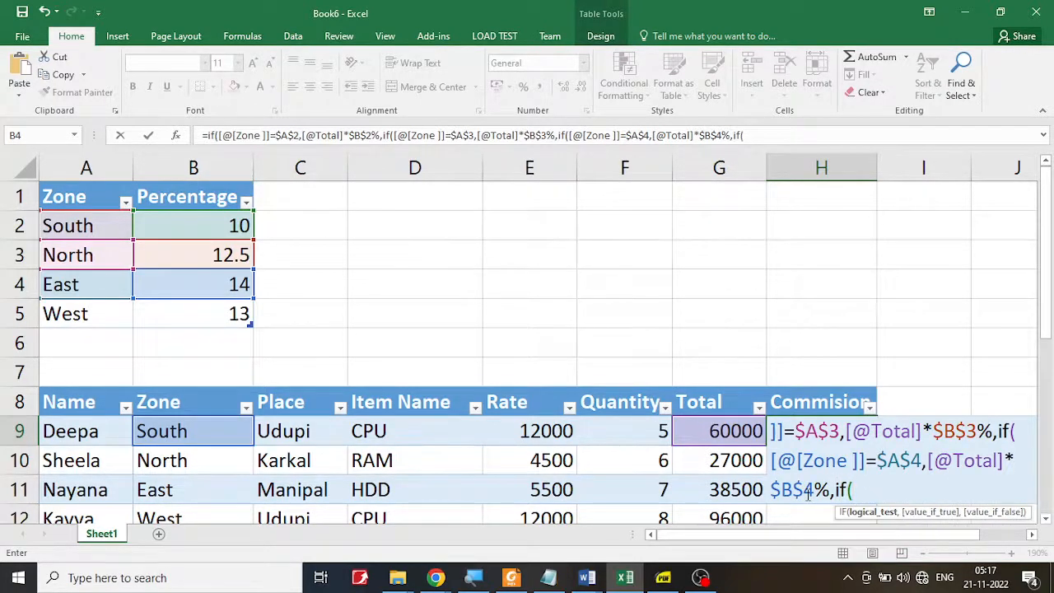
click(177, 431)
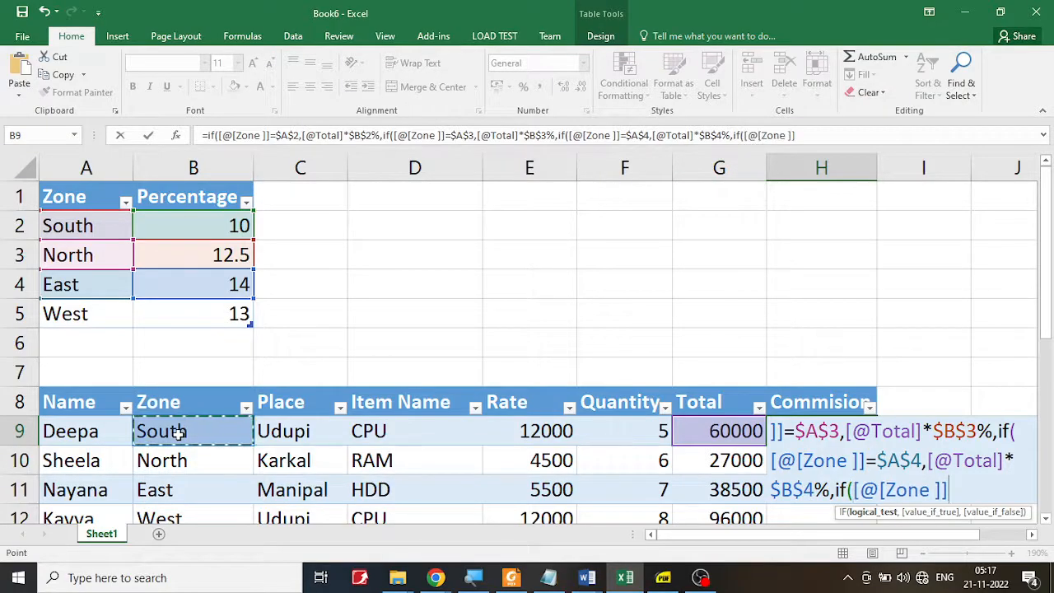
text(=)
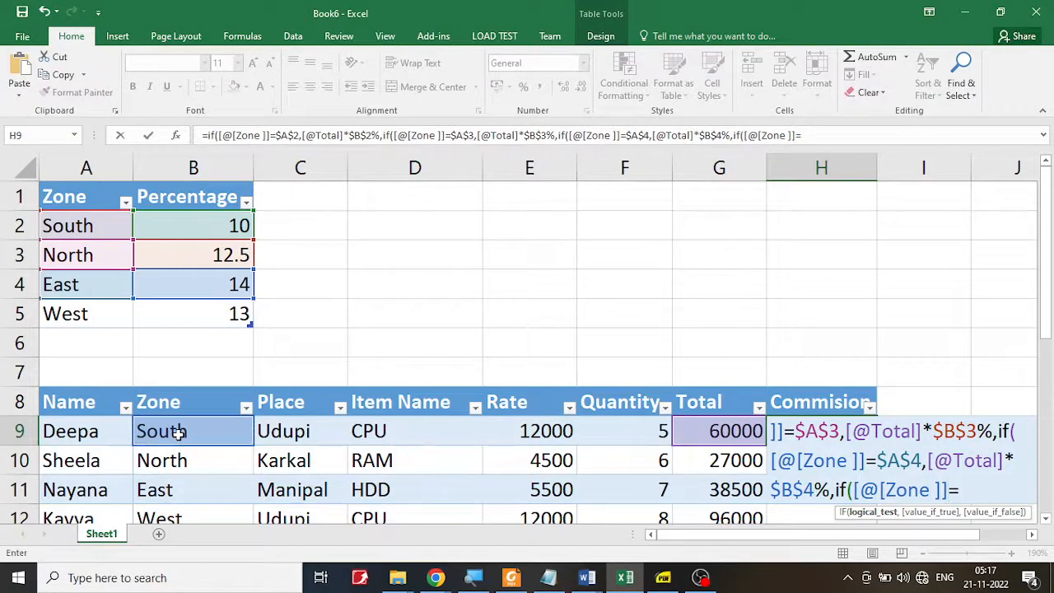
click(73, 315)
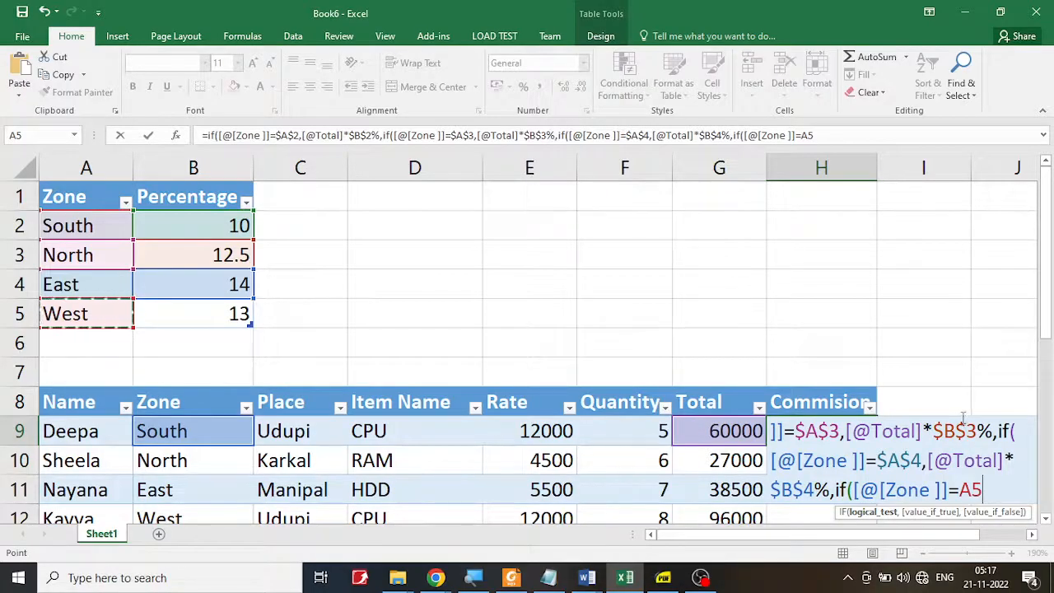
key(F4)
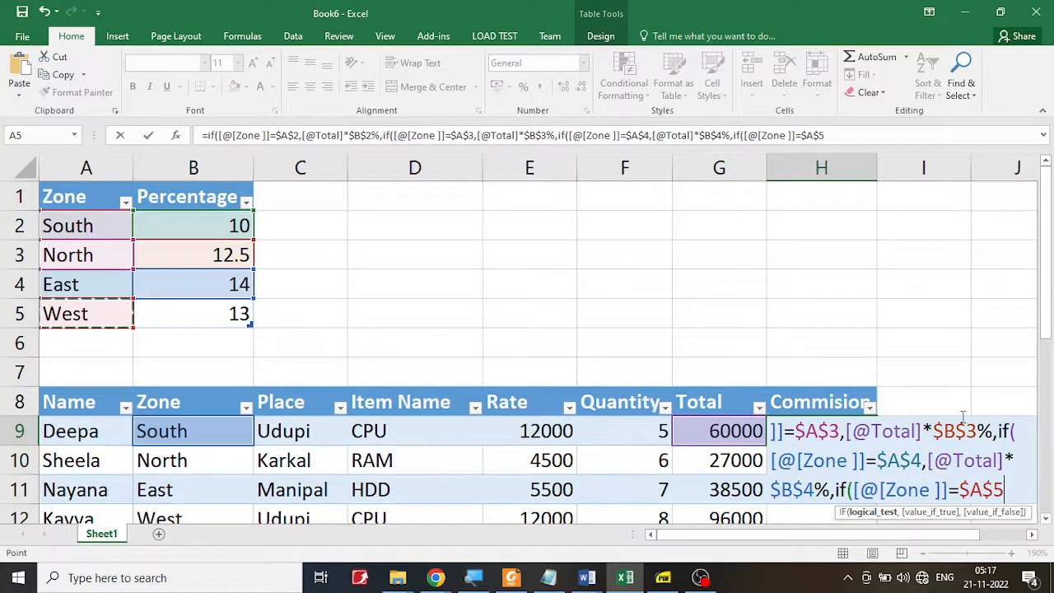
text(,)
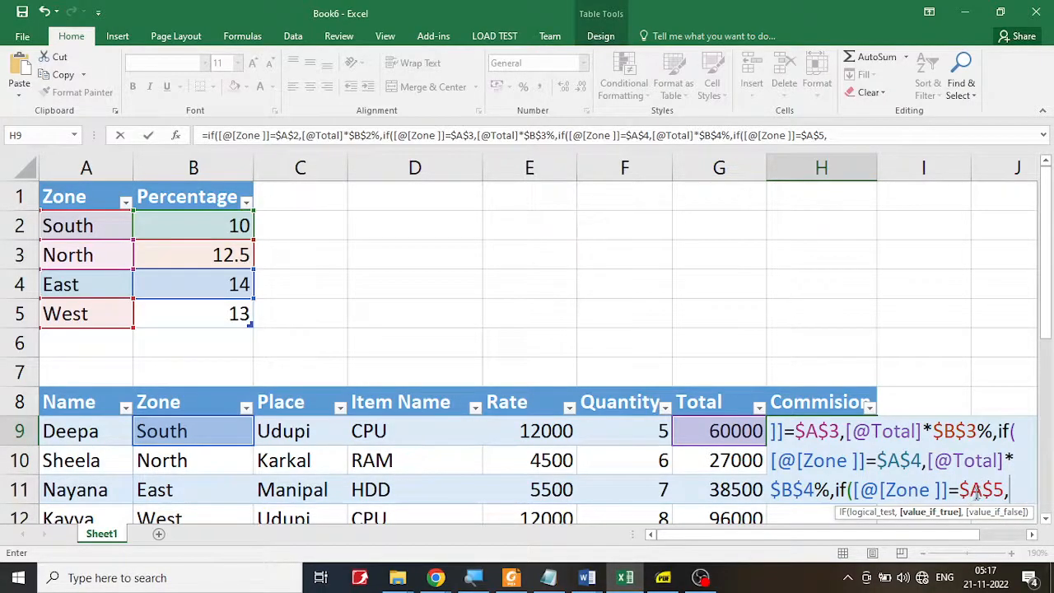
click(724, 436)
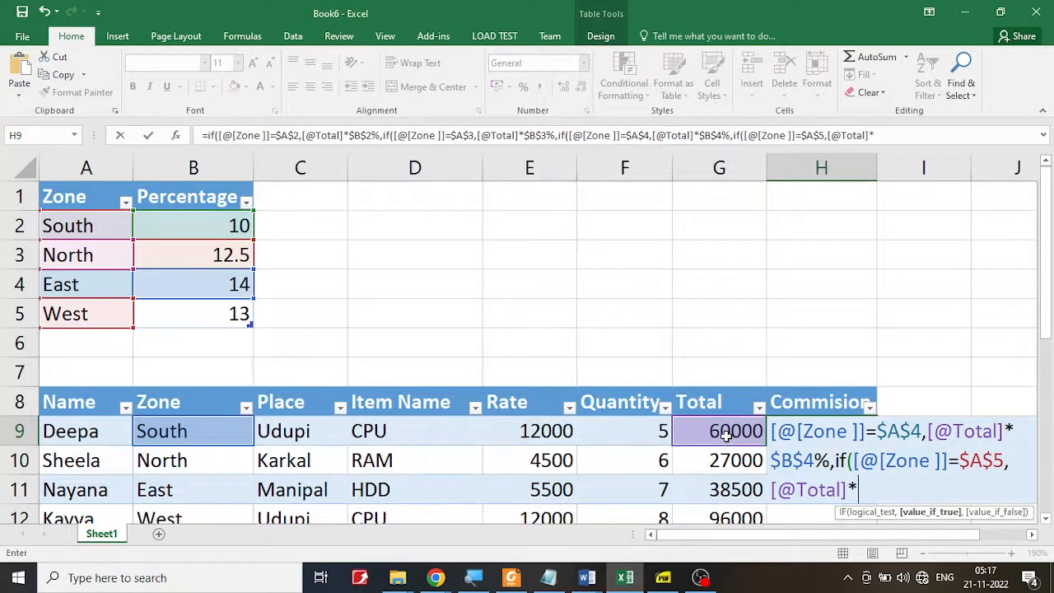
text(*)
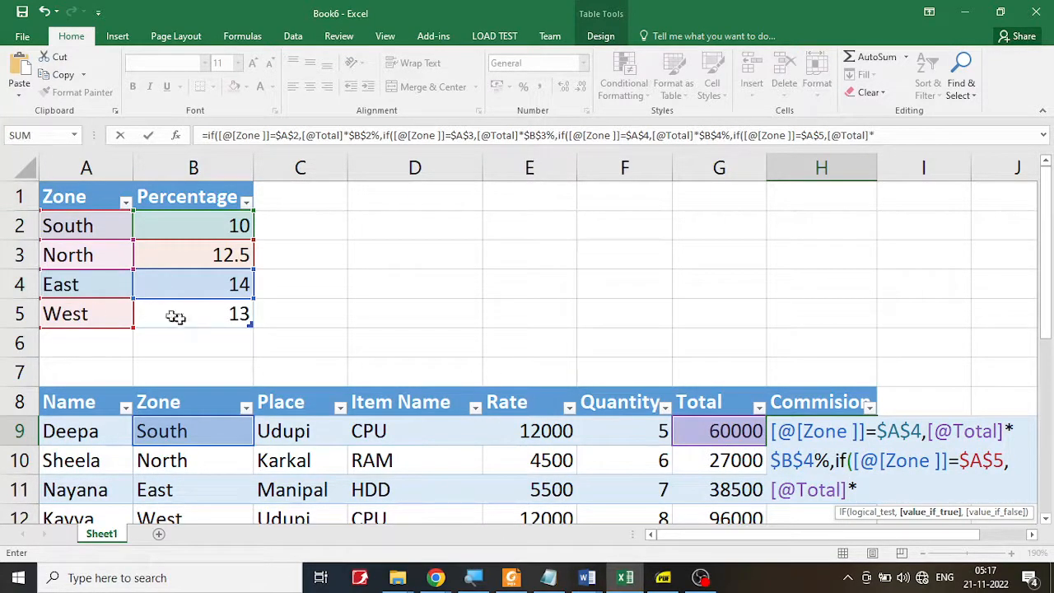
click(228, 314)
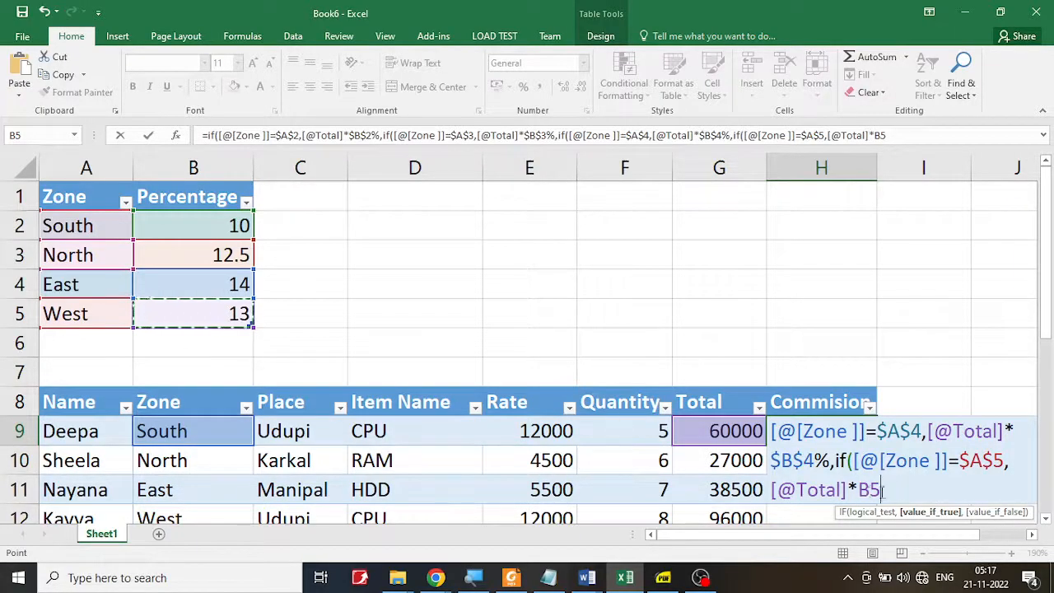
key(F4)
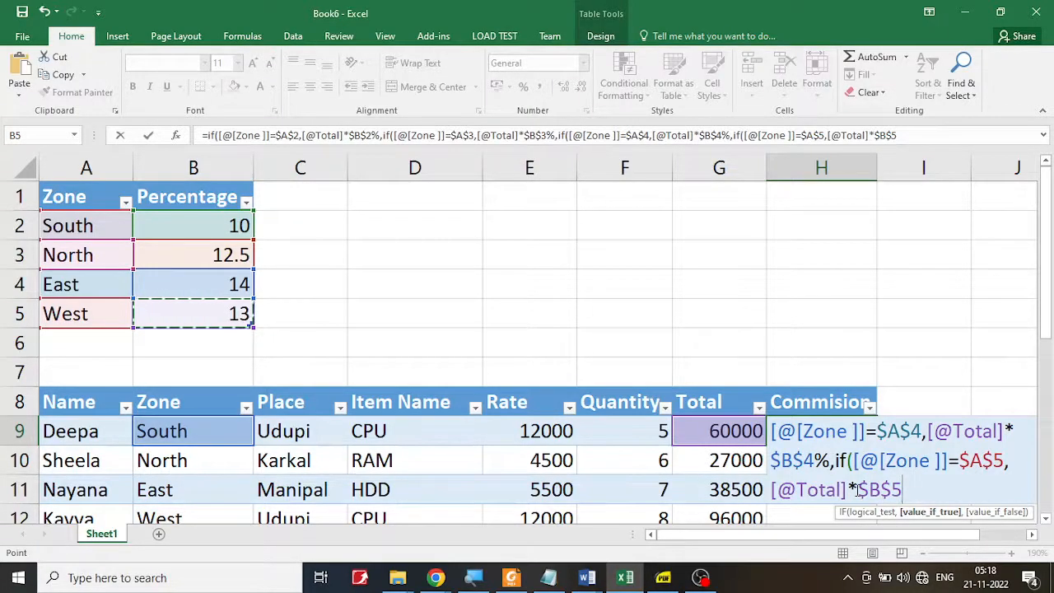
text(%)
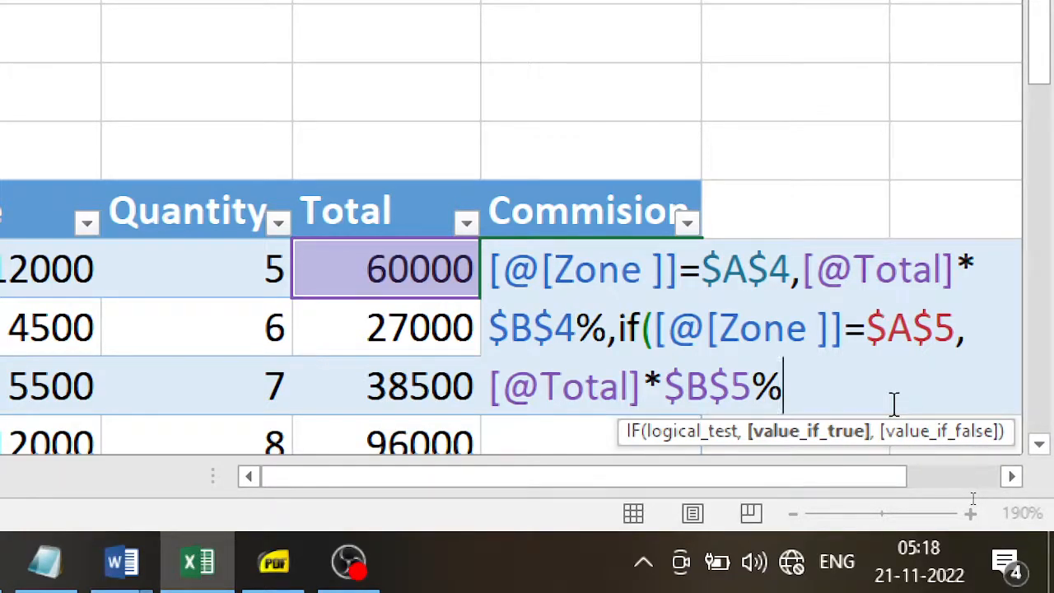
text()))
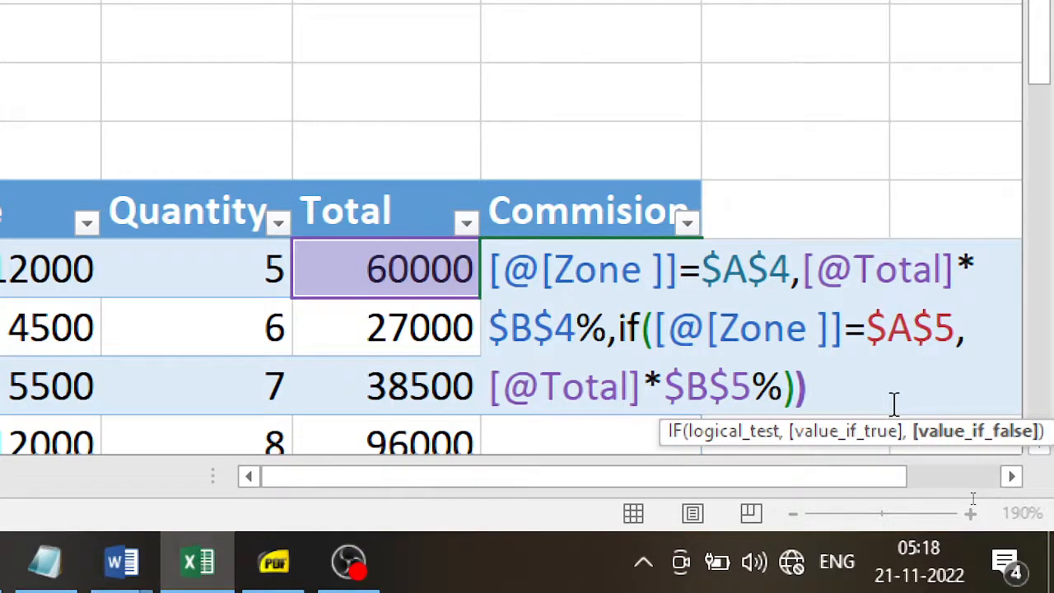
text()))
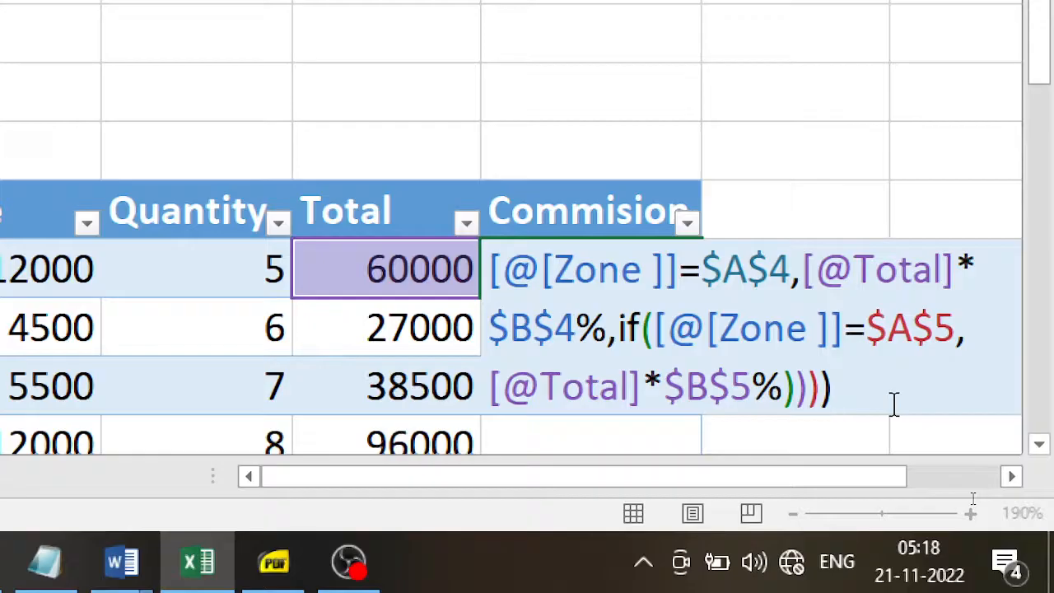
key(Return)
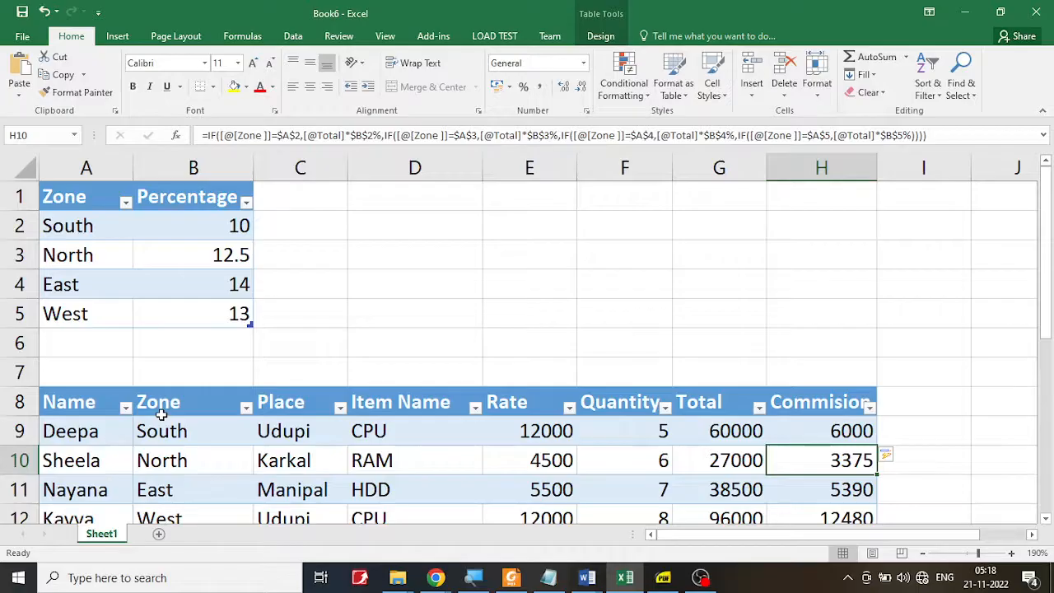
drag(201, 431, 705, 436)
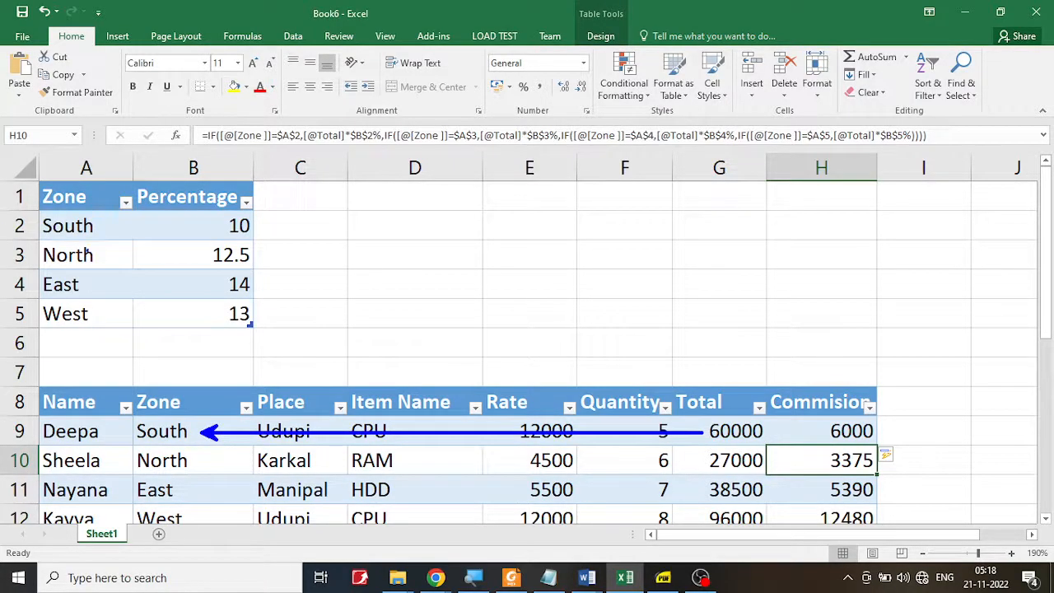
drag(100, 237, 188, 420)
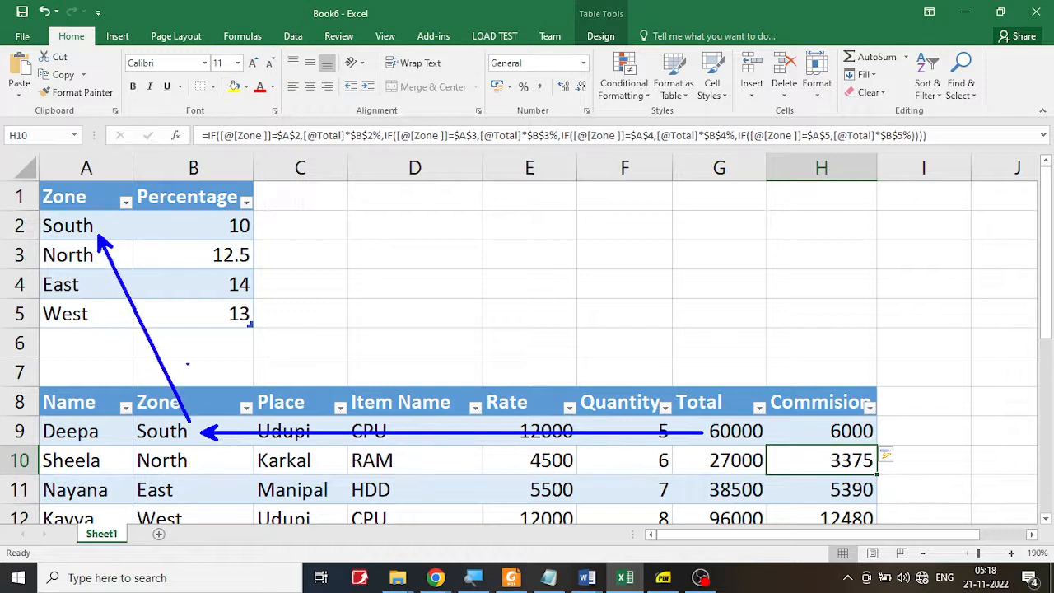
drag(221, 226, 116, 226)
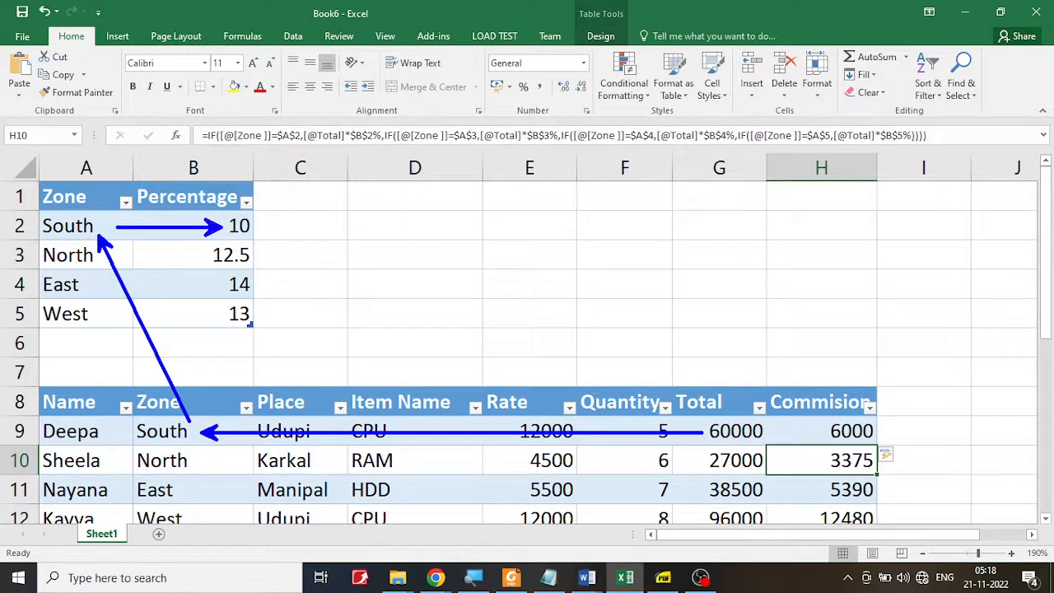
key(Escape)
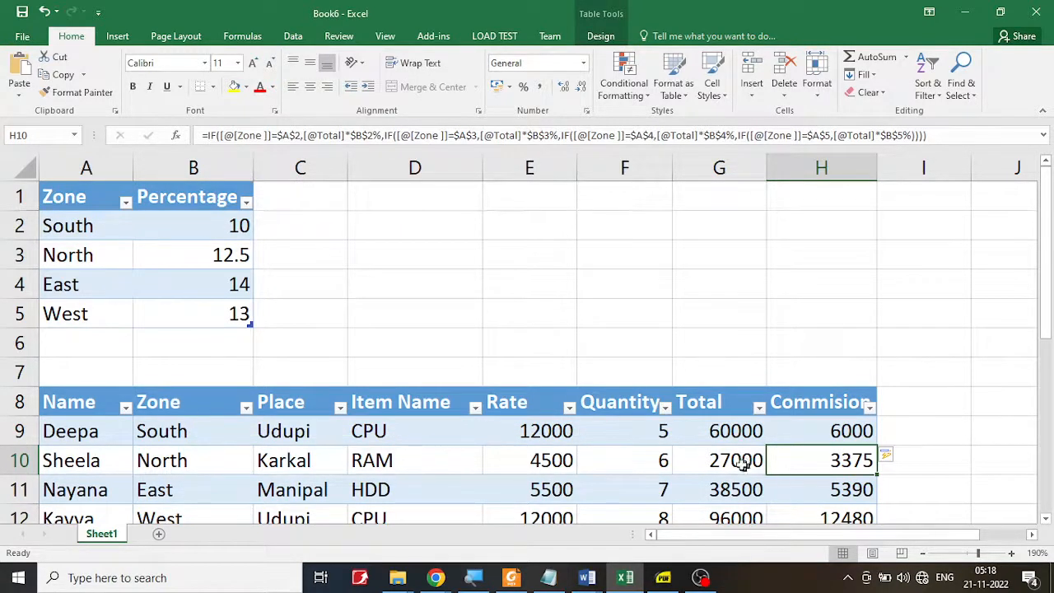
Overwrite the first sales record's total in G9 with 100 to test the commission formula.
click(718, 431)
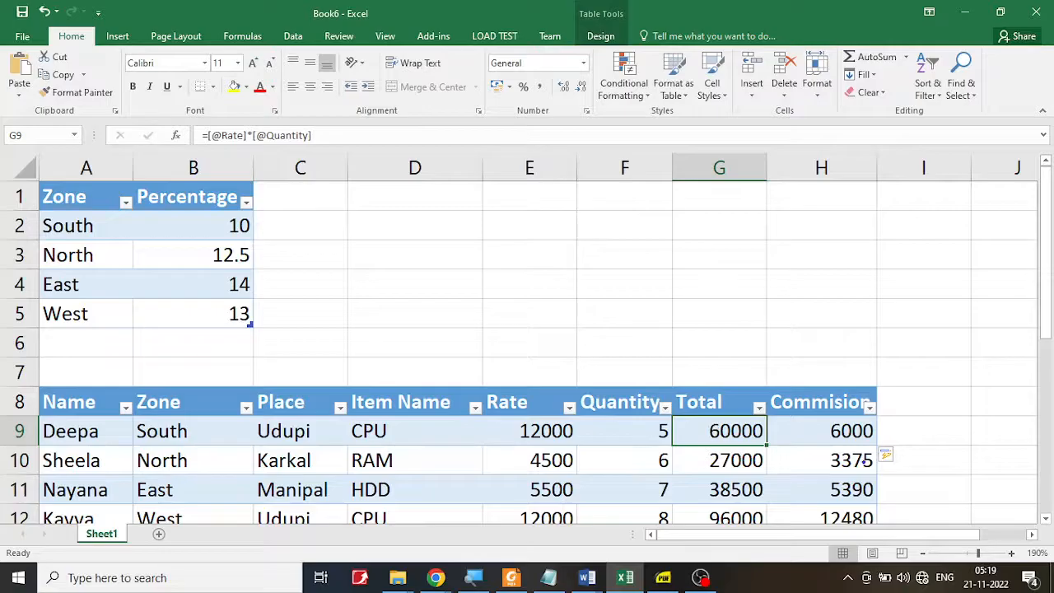
mouse_move(251, 205)
mouse_down()
mouse_move(215, 235)
mouse_move(277, 224)
mouse_move(249, 213)
mouse_up()
text(100)
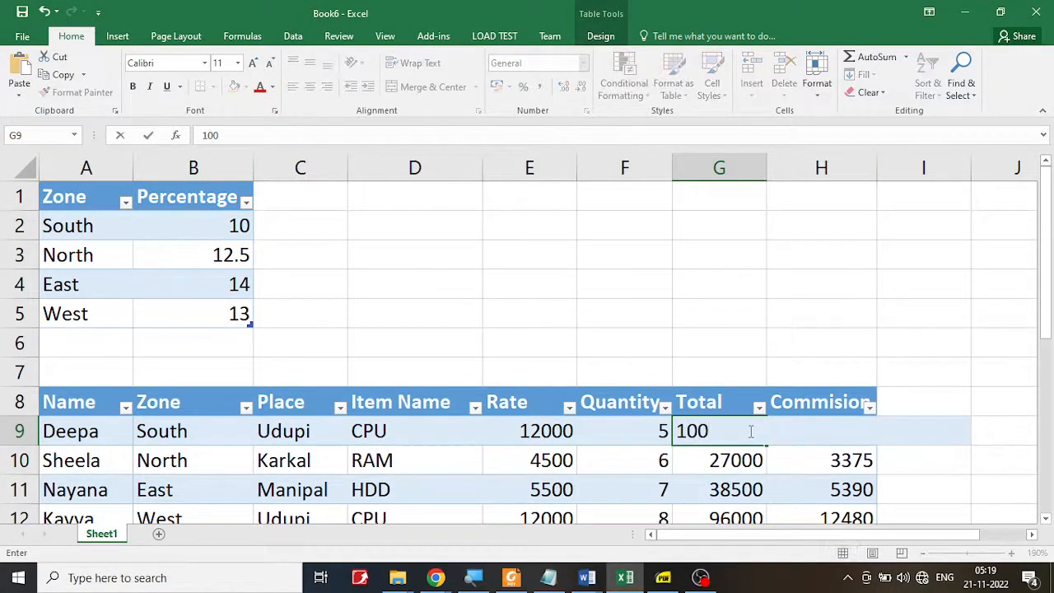
key(Return)
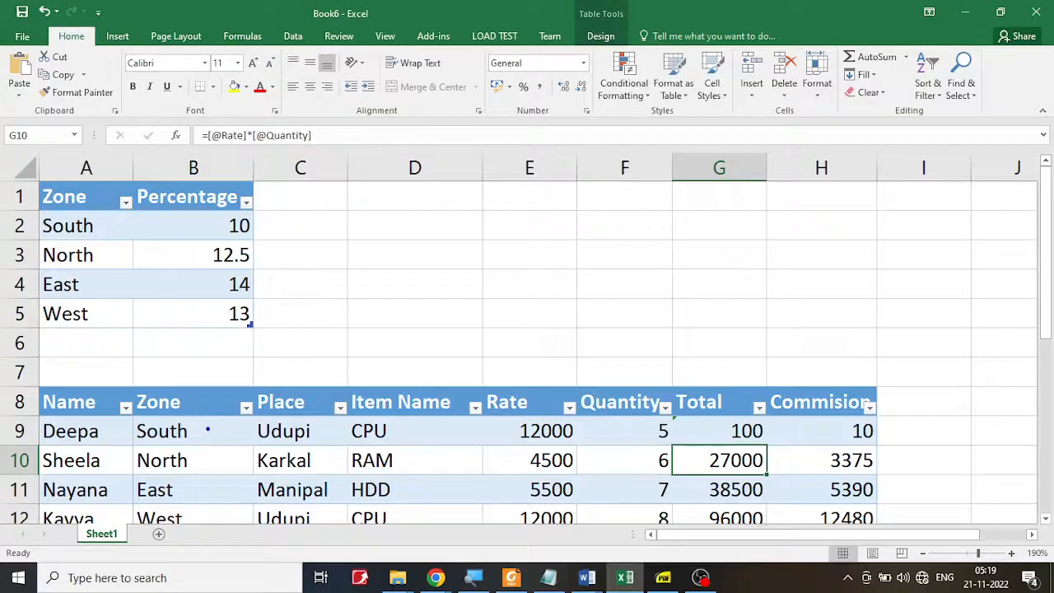
drag(208, 429, 720, 430)
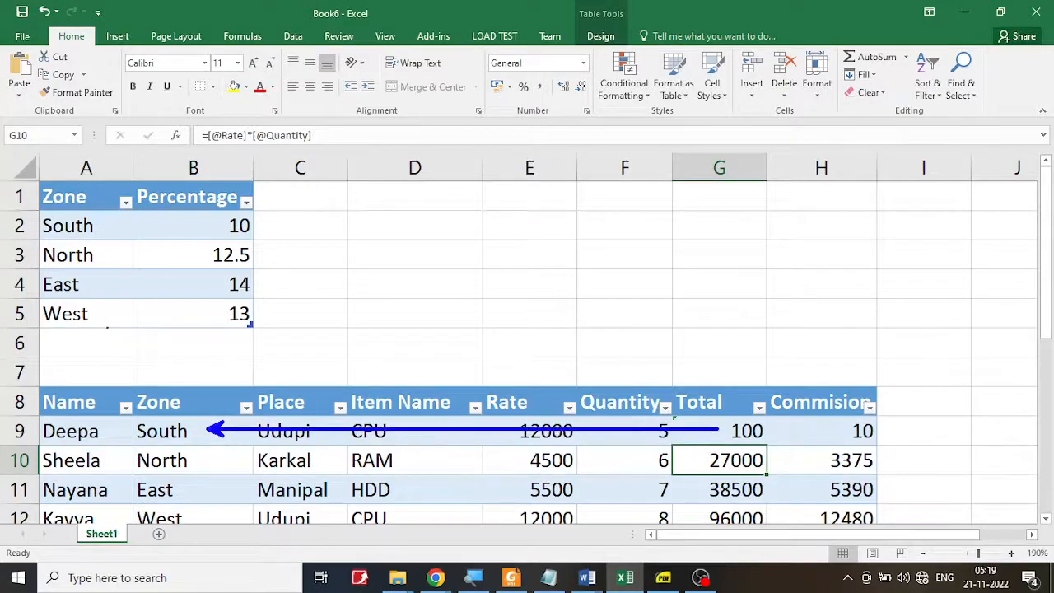
drag(99, 227, 213, 413)
mouse_move(258, 225)
mouse_down()
mouse_move(654, 320)
mouse_move(730, 409)
mouse_move(766, 399)
mouse_up()
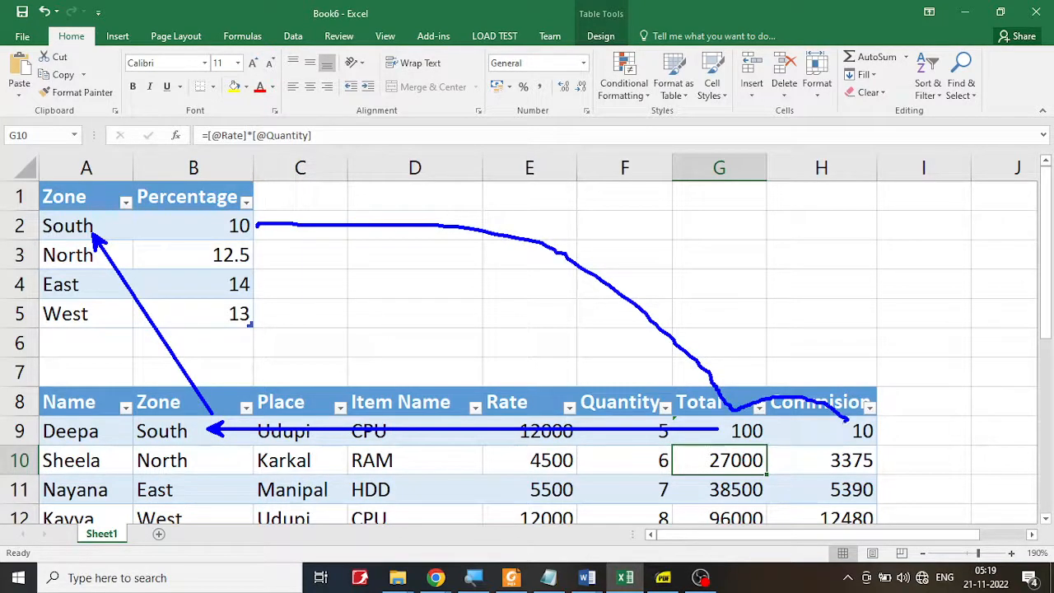
drag(847, 420, 855, 410)
key(Escape)
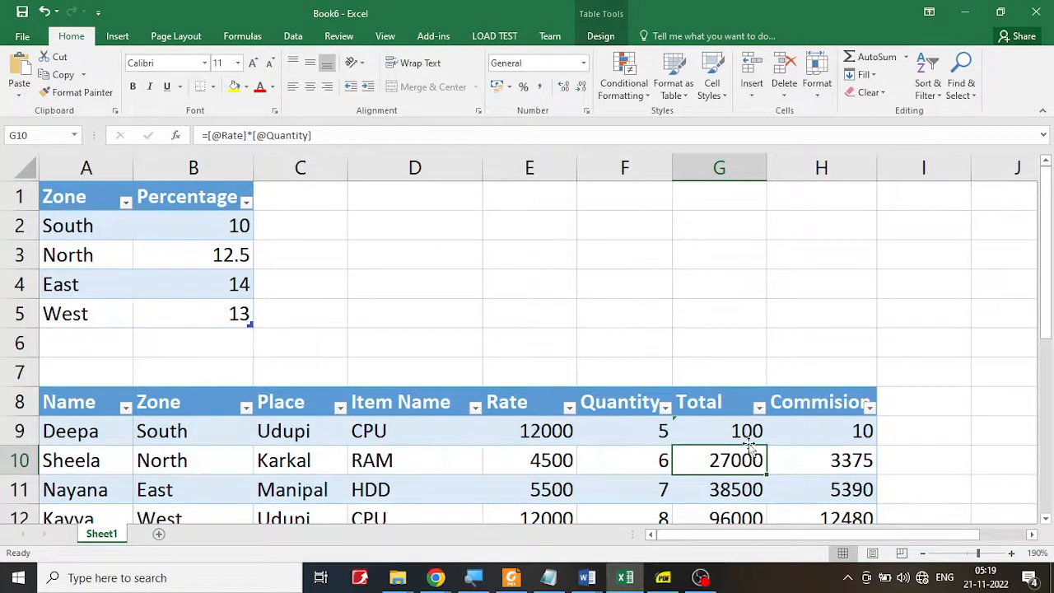
Change the first sales record's zone in B9 to North to test its commission rate.
click(75, 255)
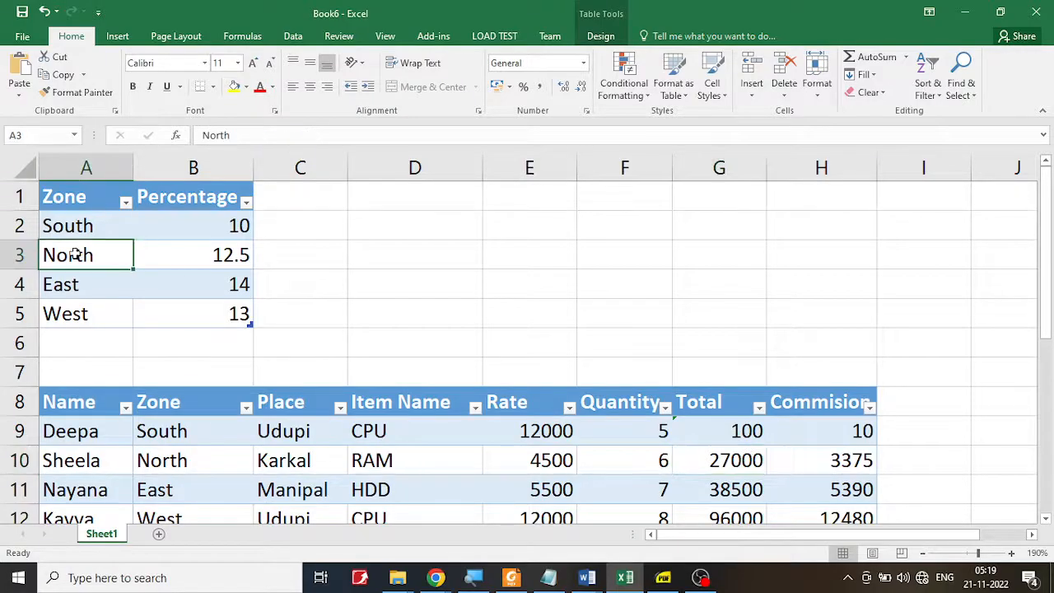
click(202, 432)
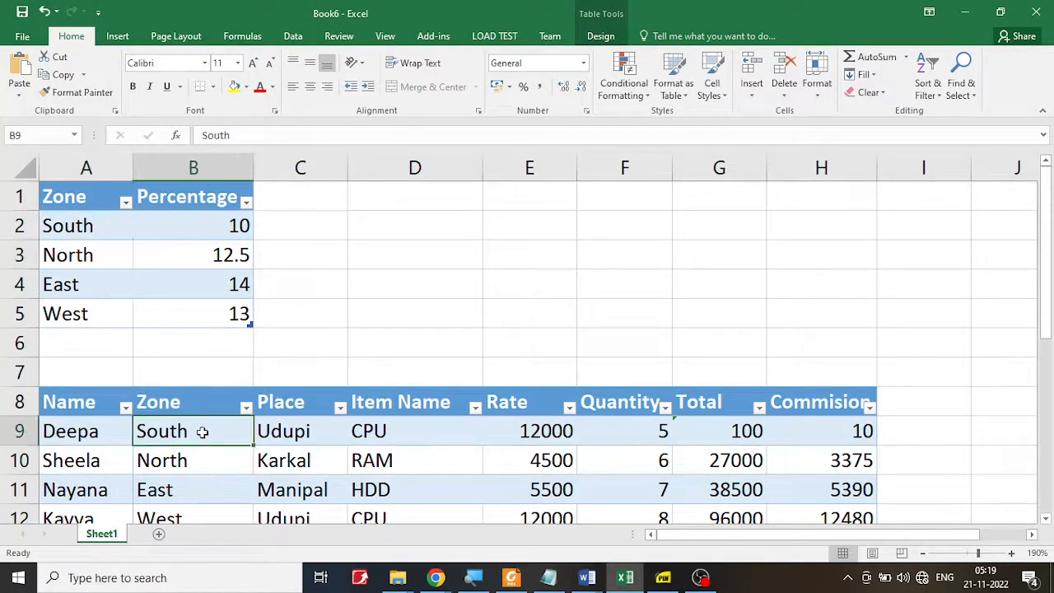
text(North)
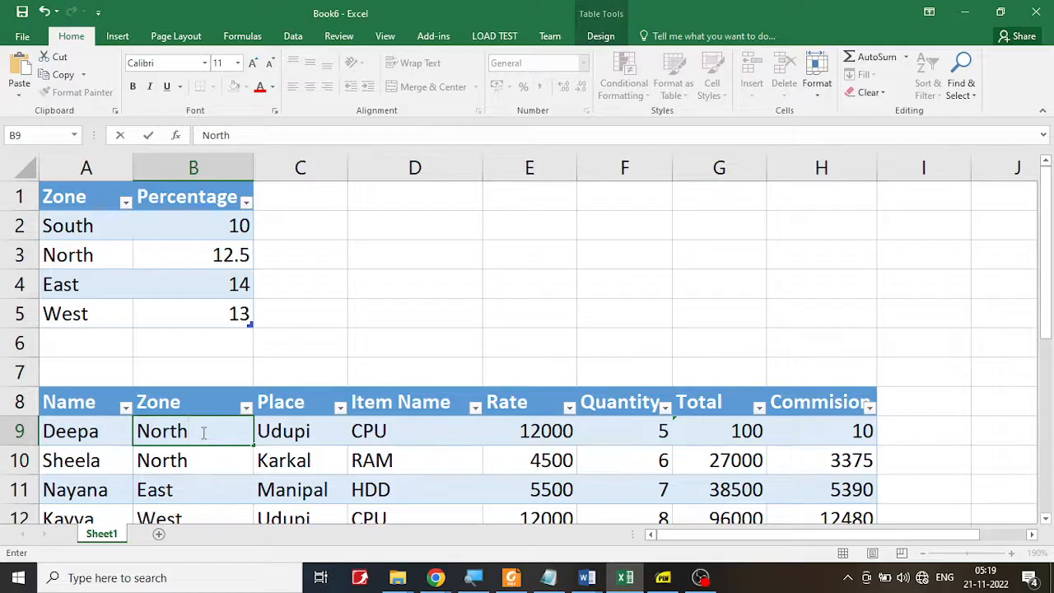
key(Return)
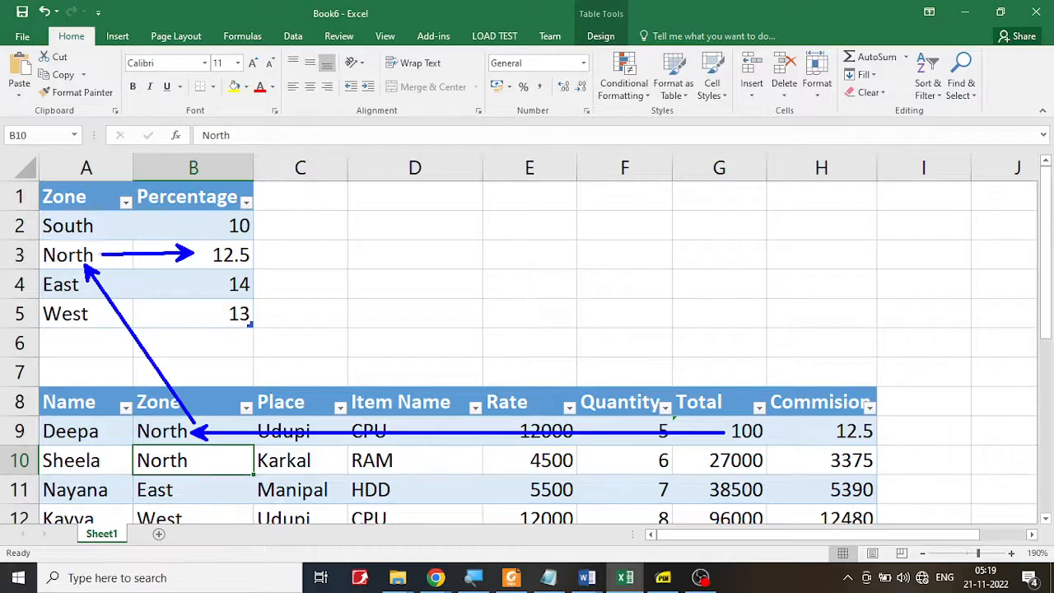
mouse_move(270, 254)
mouse_down()
mouse_move(751, 409)
mouse_move(837, 420)
mouse_up()
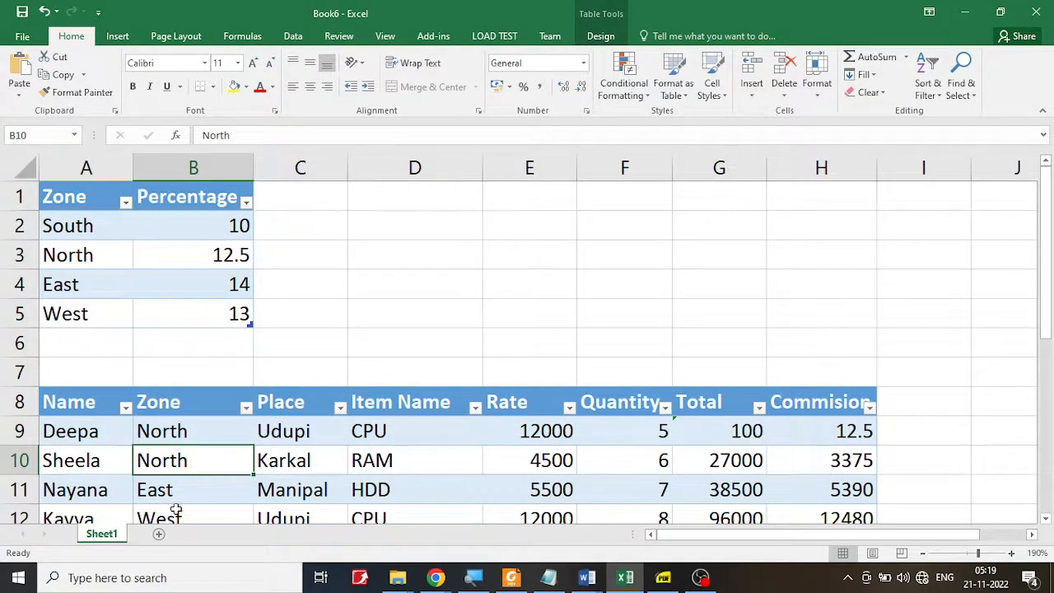
Change the first sales record's zone in B9 to East to test its commission rate.
click(192, 430)
text(East)
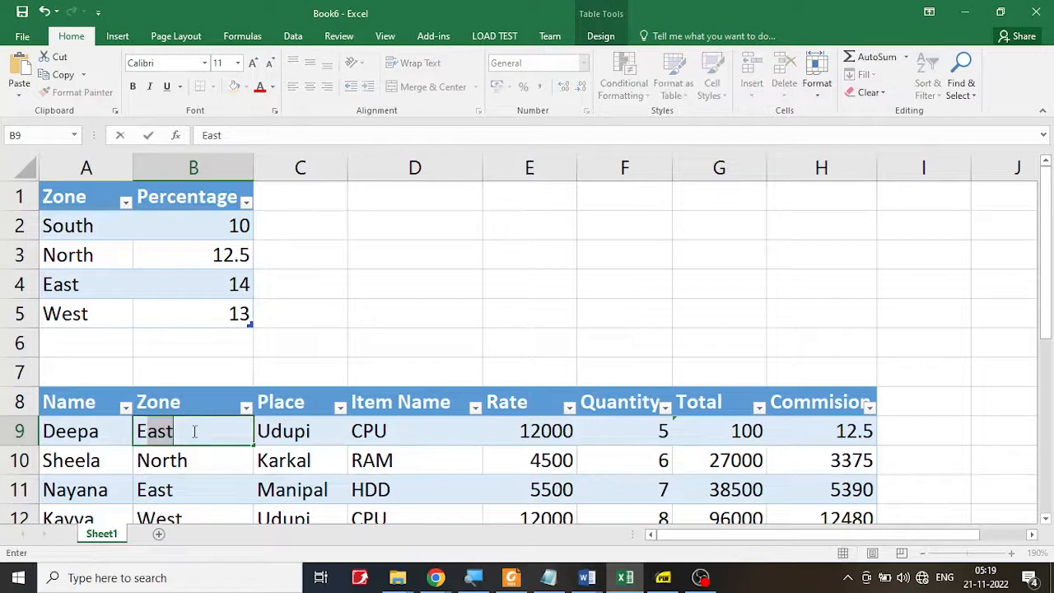
key(Return)
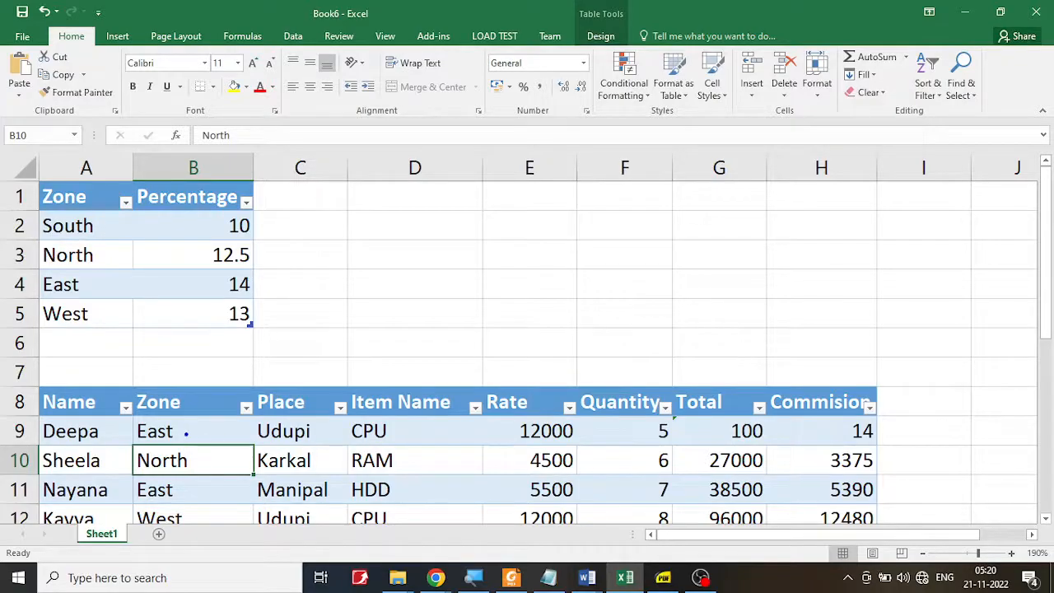
drag(195, 430, 725, 431)
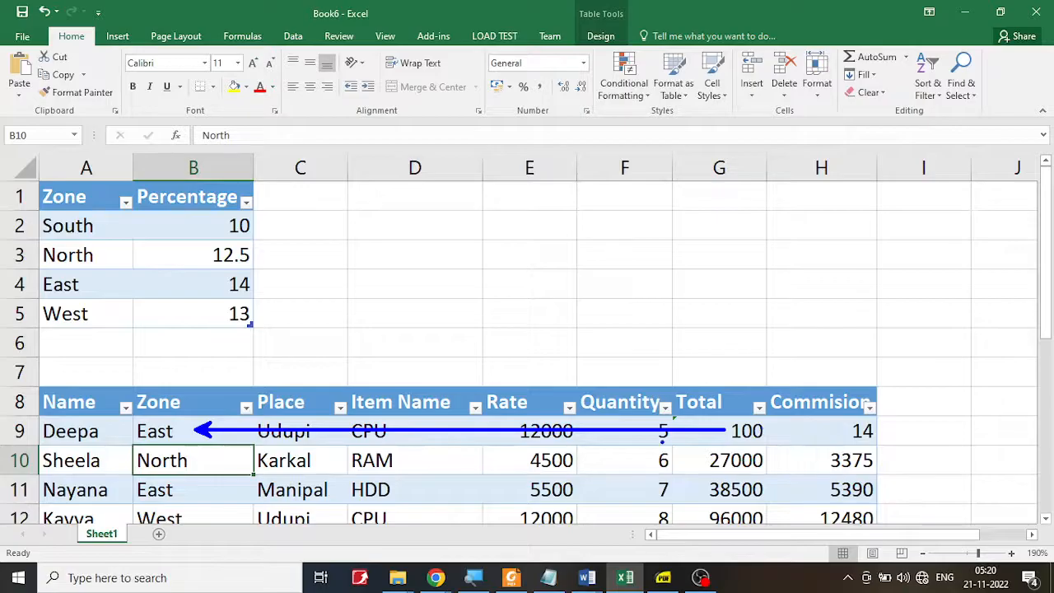
mouse_move(76, 288)
mouse_down()
mouse_move(140, 424)
mouse_move(152, 420)
mouse_up()
drag(216, 282, 90, 282)
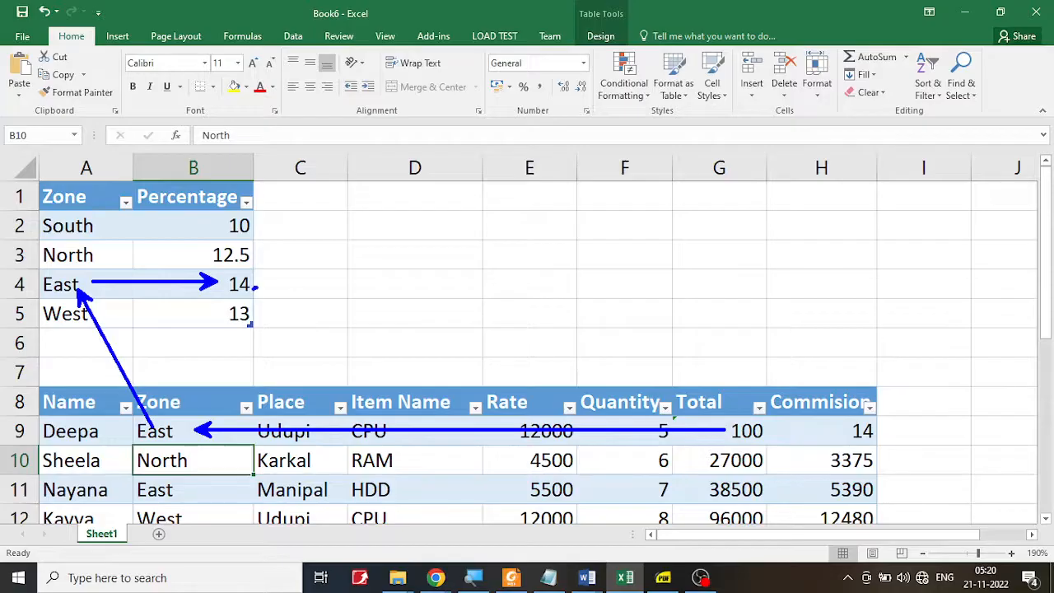
mouse_move(255, 288)
mouse_down()
mouse_move(631, 348)
mouse_move(726, 405)
mouse_move(832, 411)
mouse_move(833, 428)
mouse_move(848, 433)
mouse_up()
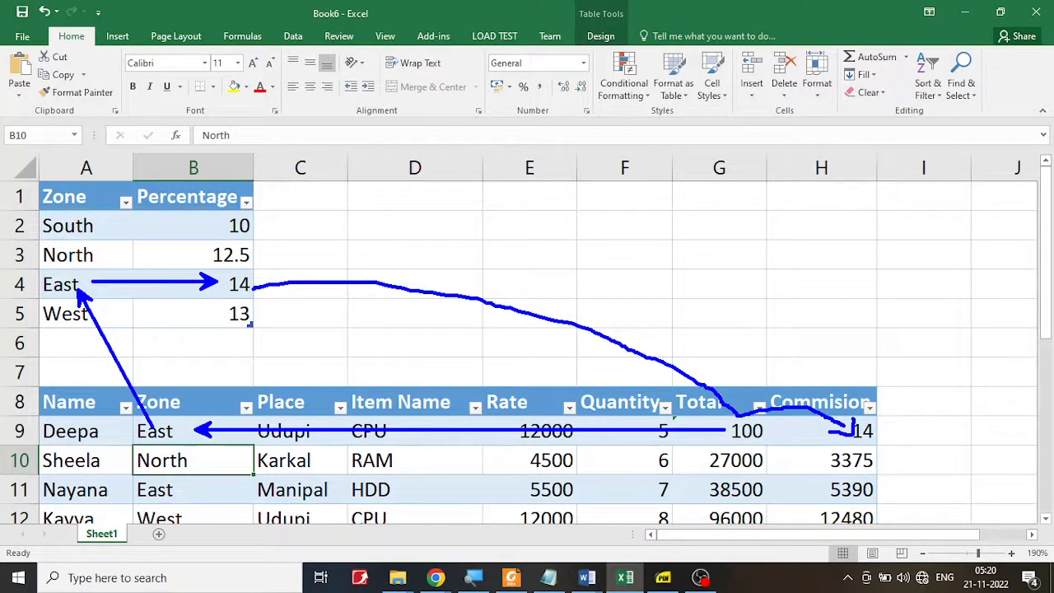
Change the first sales record's zone in B9 to West to test its commission rate.
key(Escape)
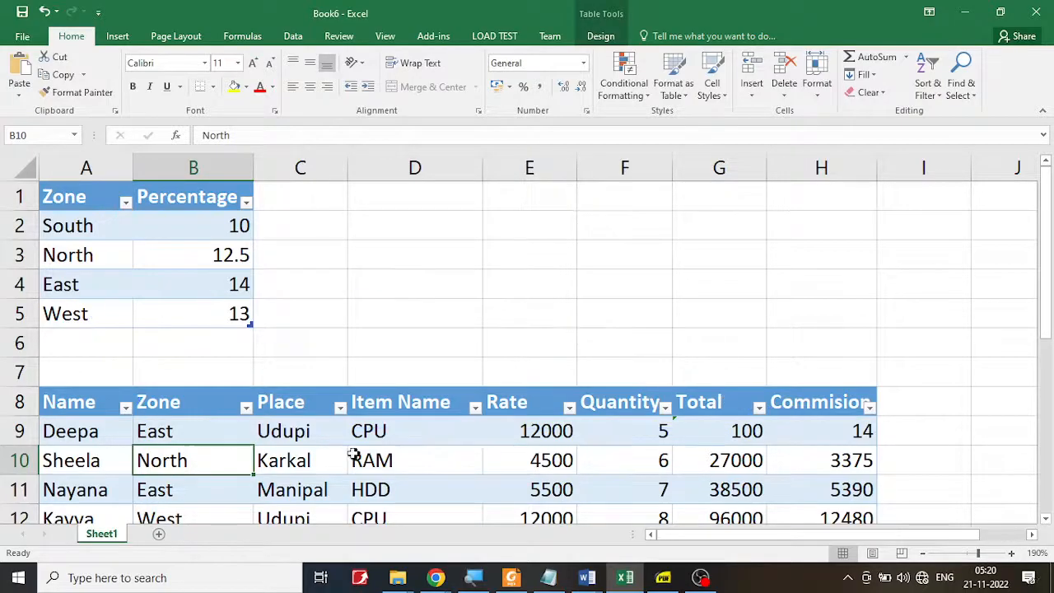
click(176, 431)
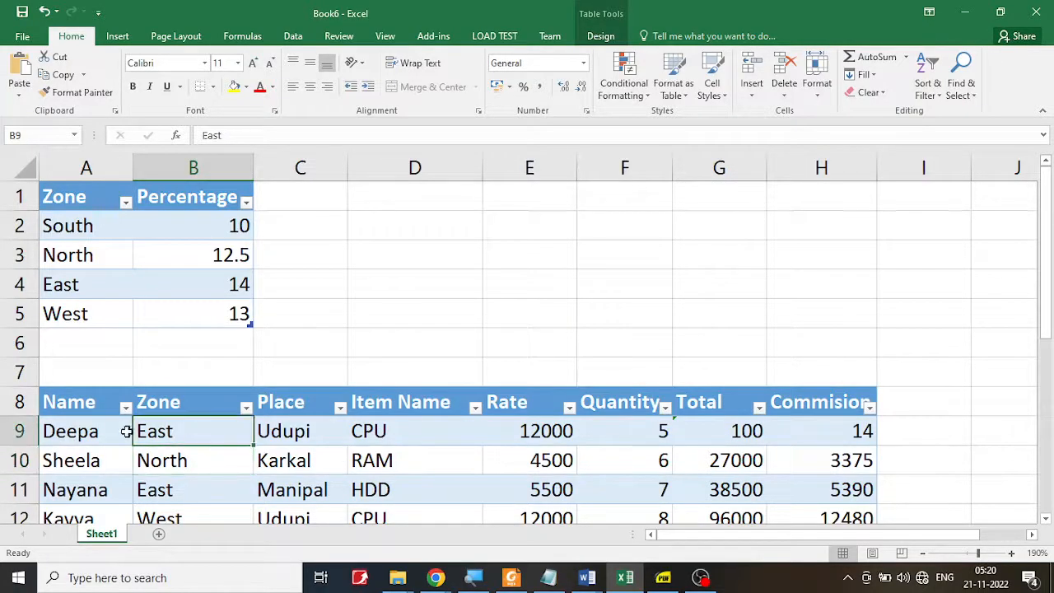
text(West)
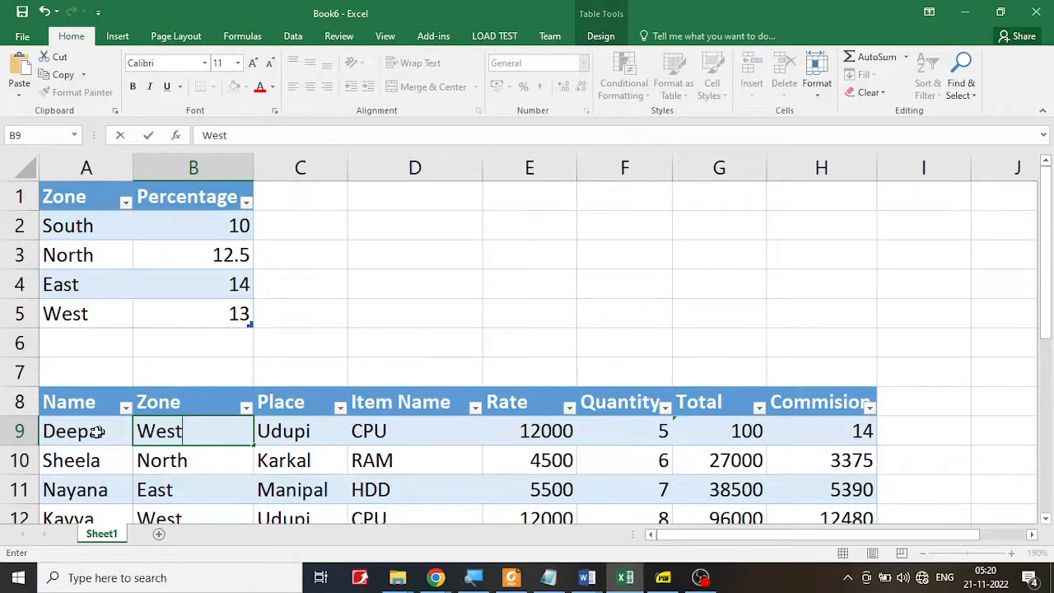
key(Return)
click(238, 430)
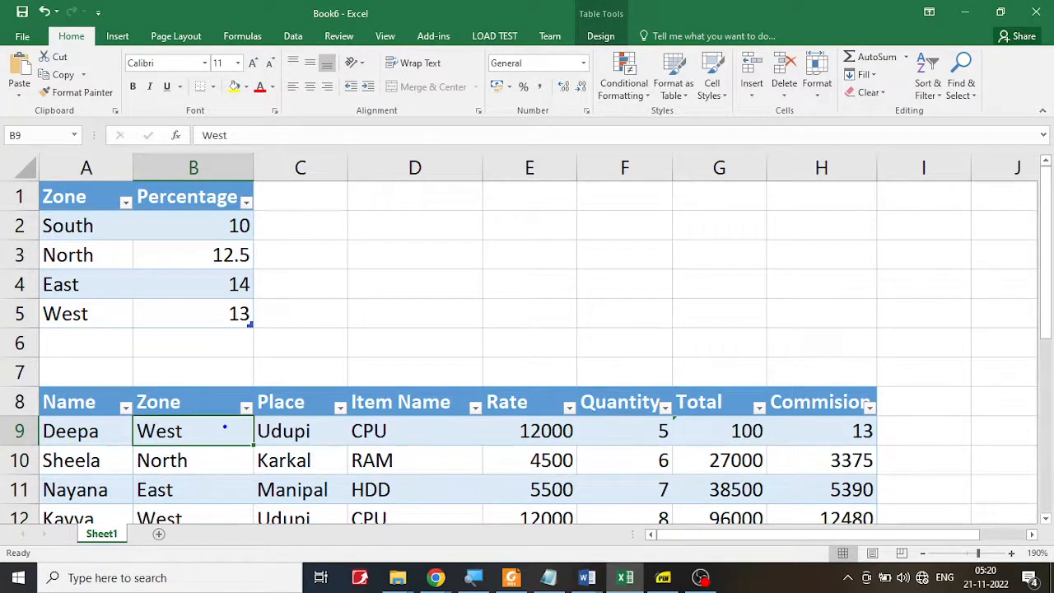
drag(212, 431, 725, 430)
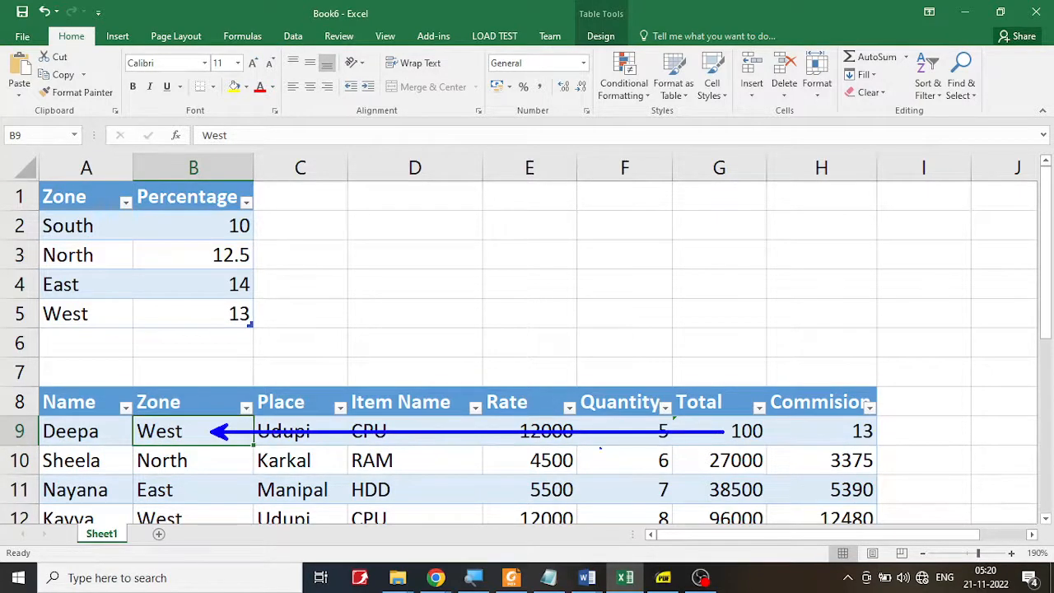
mouse_move(84, 328)
mouse_down()
mouse_move(140, 377)
mouse_move(159, 422)
mouse_up()
drag(206, 312, 92, 314)
mouse_move(259, 315)
mouse_down()
mouse_move(411, 302)
mouse_move(729, 414)
mouse_move(846, 416)
mouse_up()
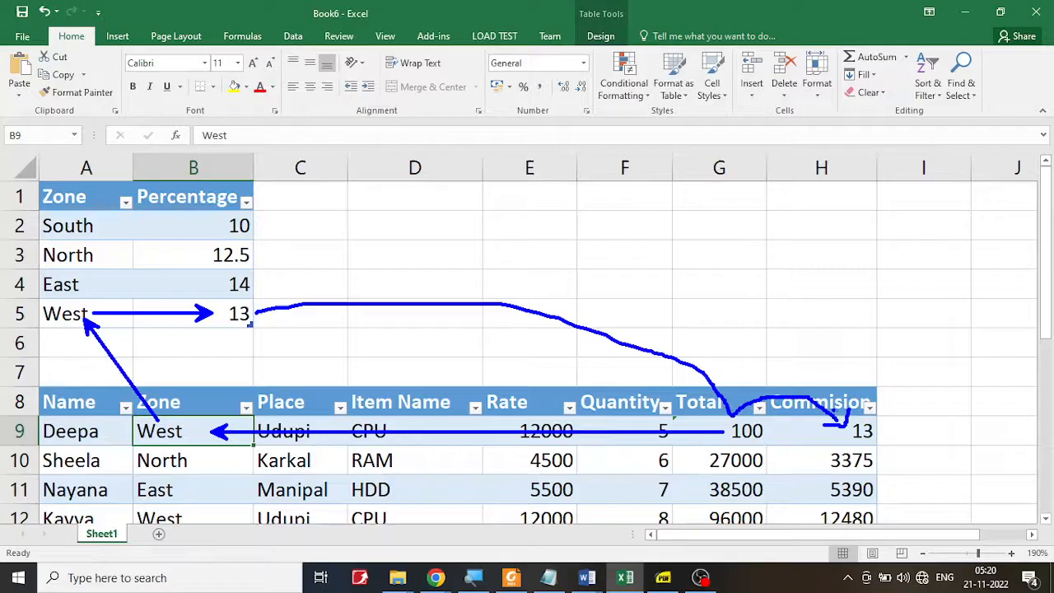
key(Escape)
scroll(125, 460, down, 1)
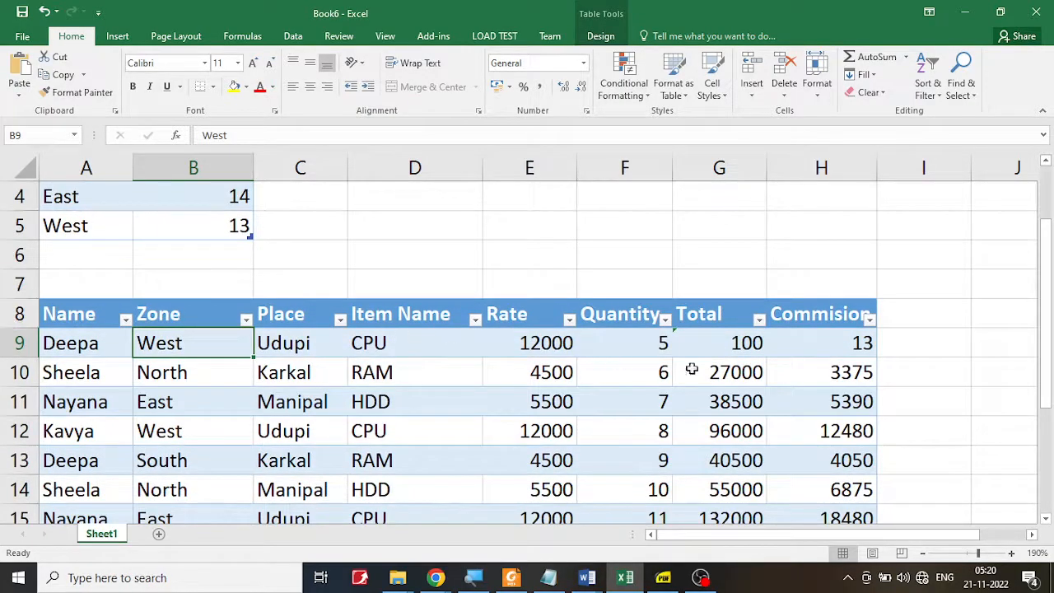
click(722, 346)
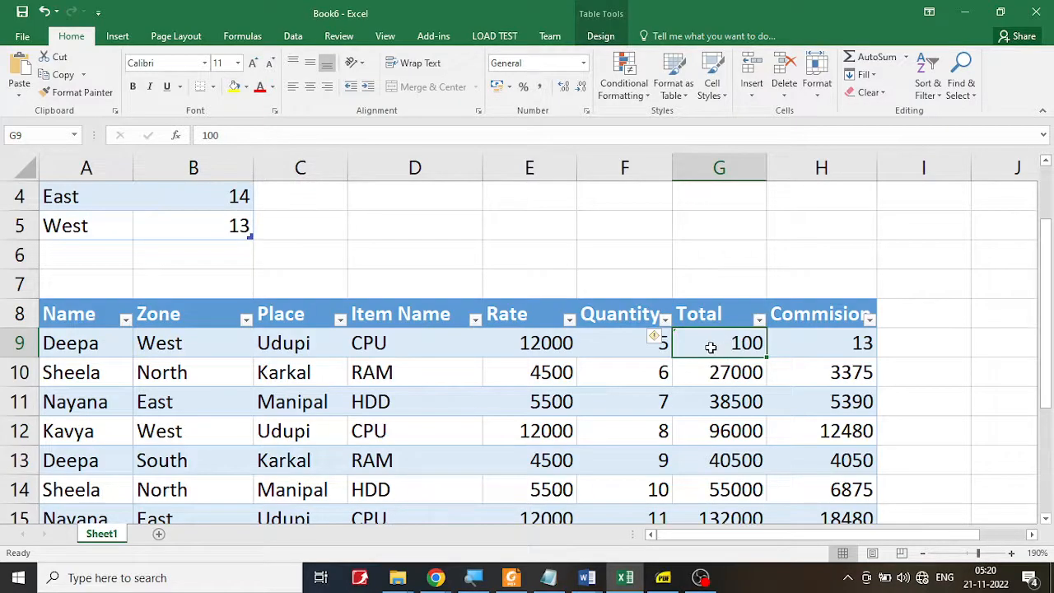
text(=[@Rate)
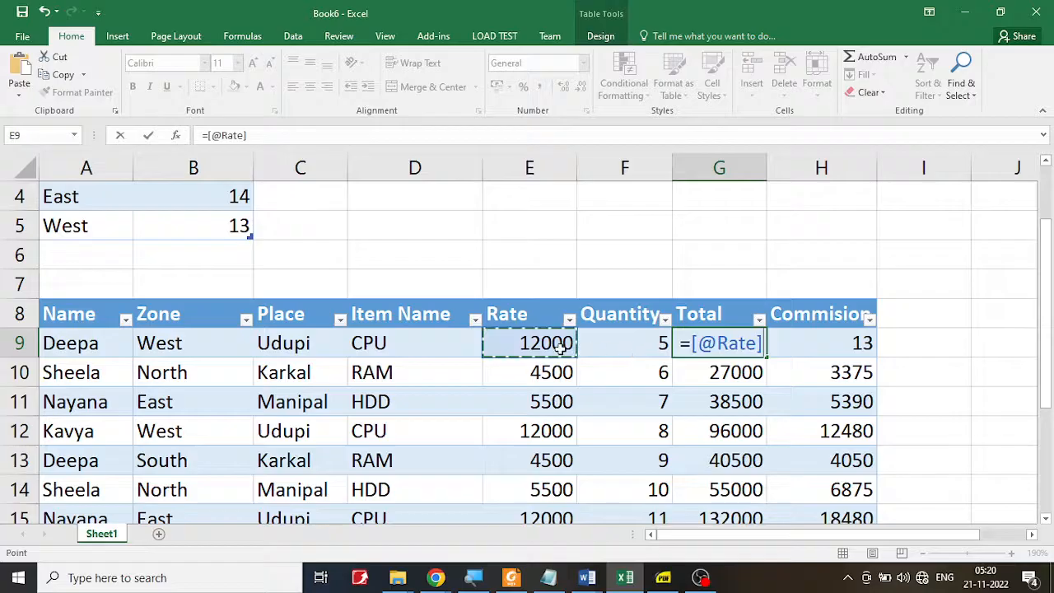
click(559, 347)
text(*)
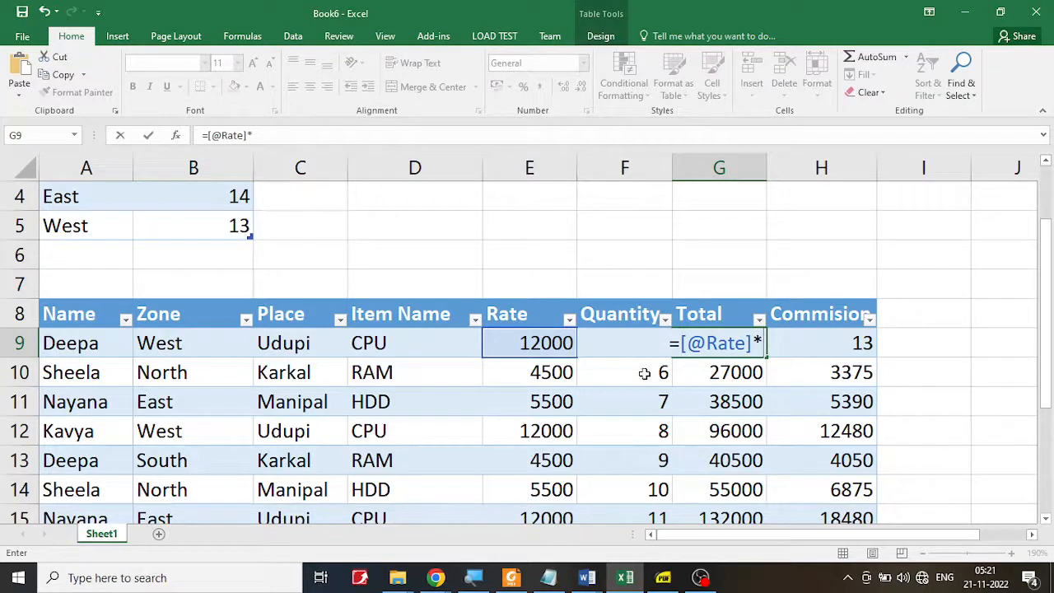
key(Escape)
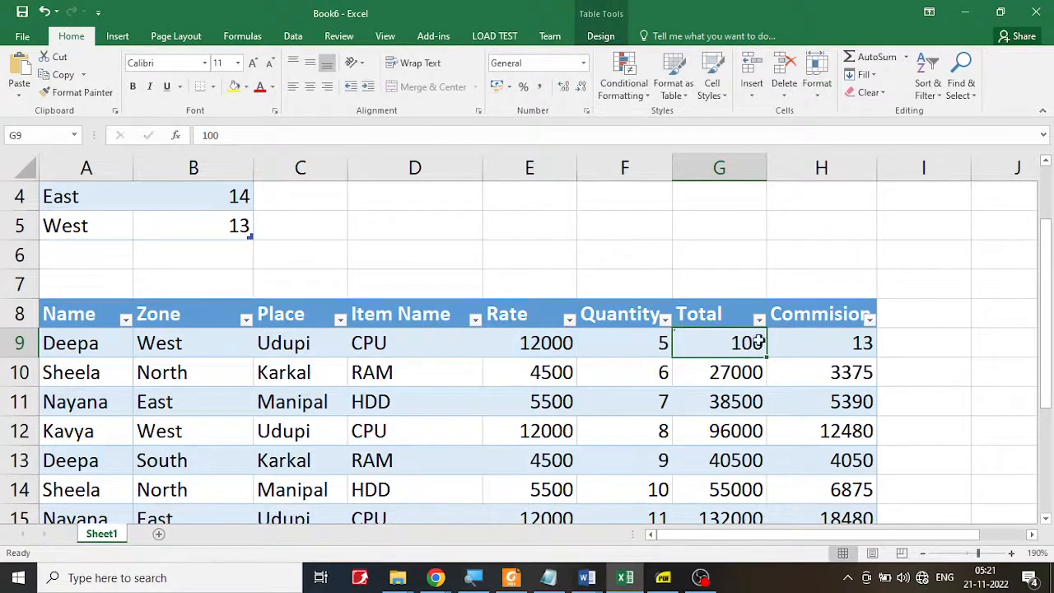
text(=)
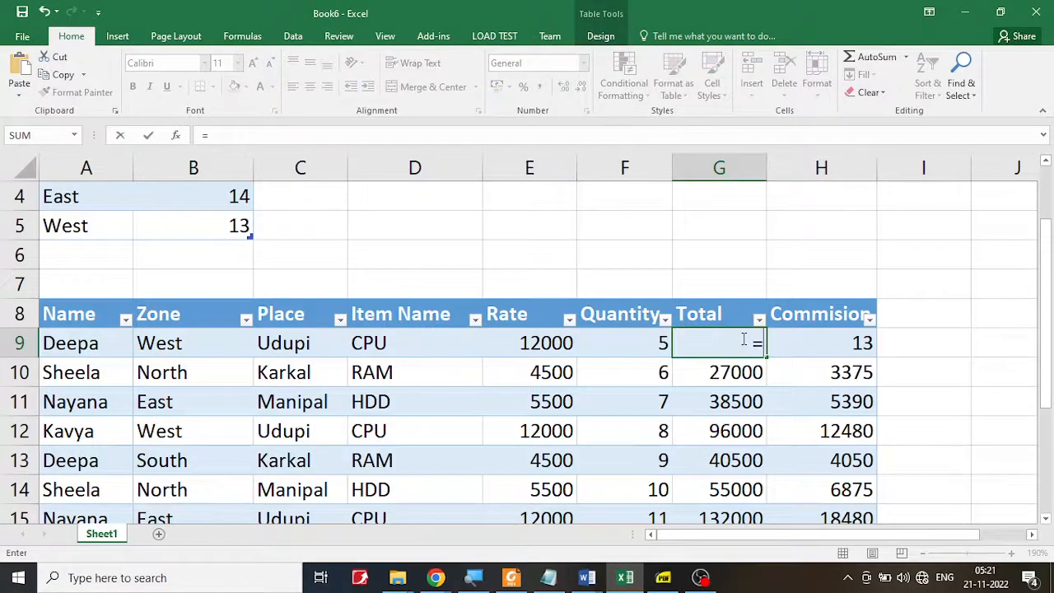
click(617, 341)
text(*)
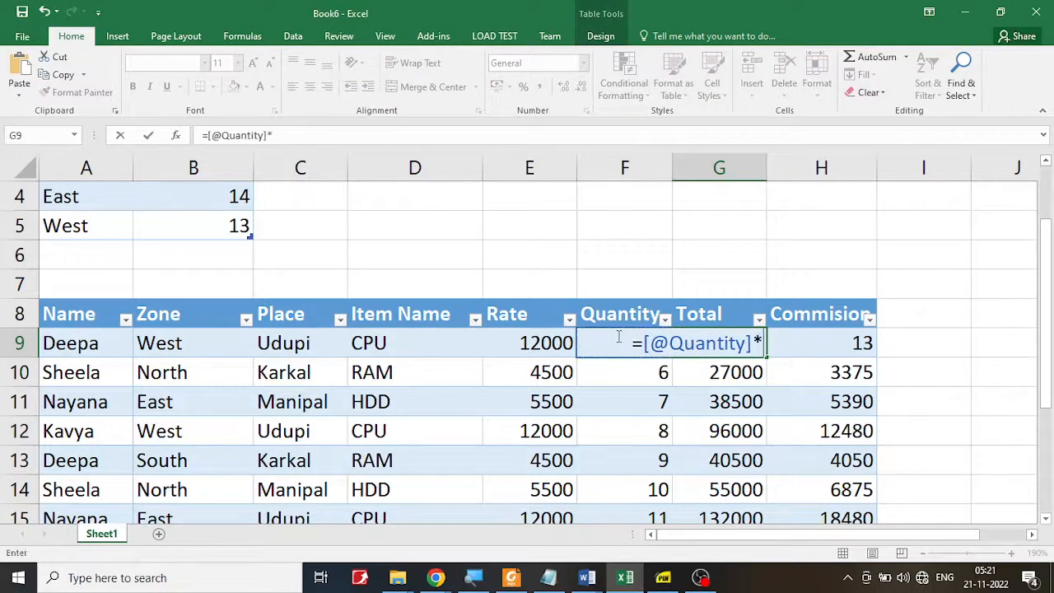
click(537, 349)
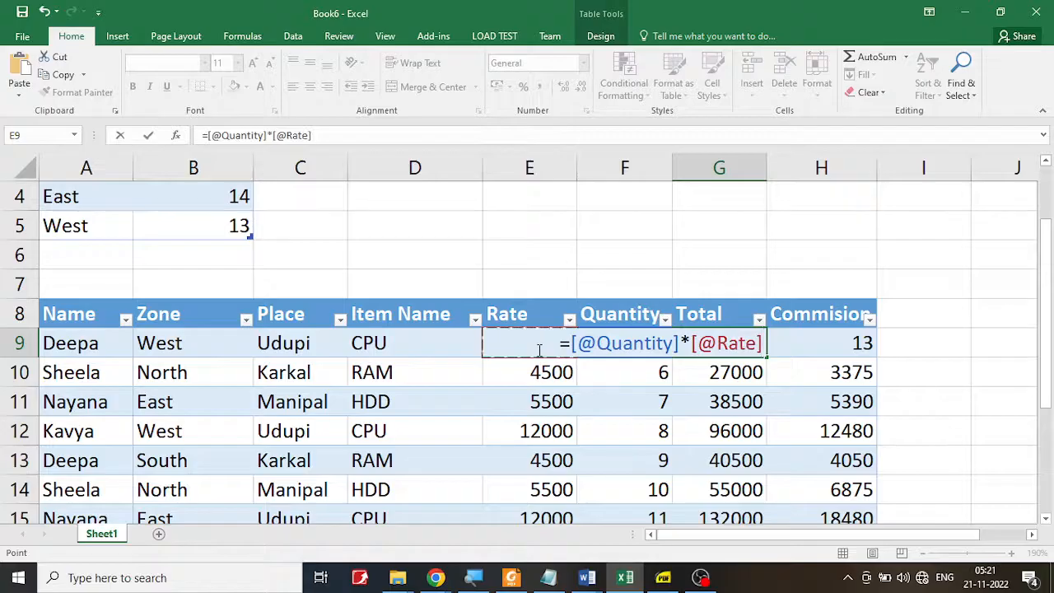
key(Return)
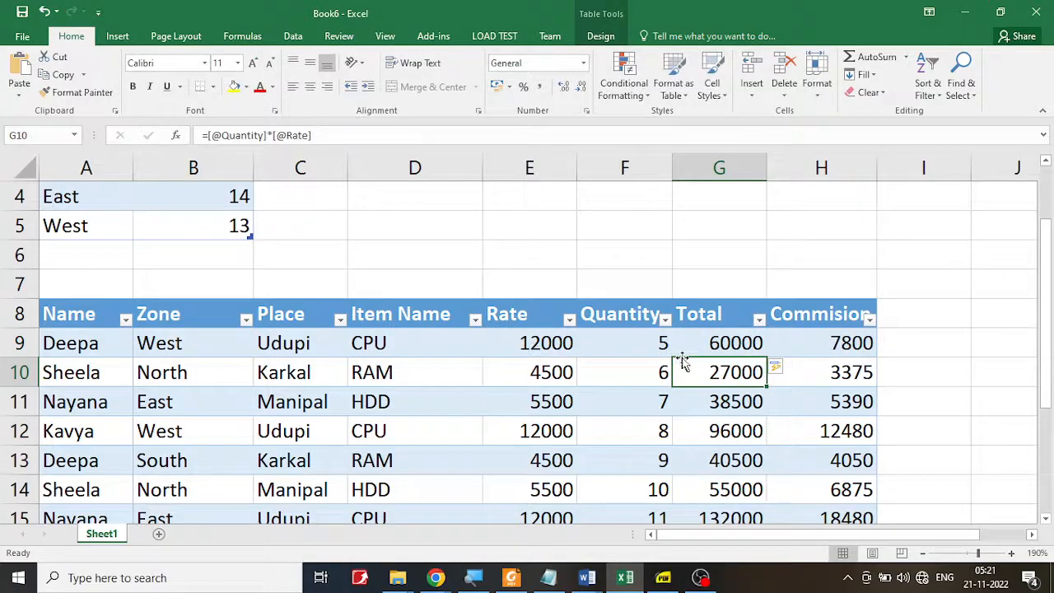
click(710, 346)
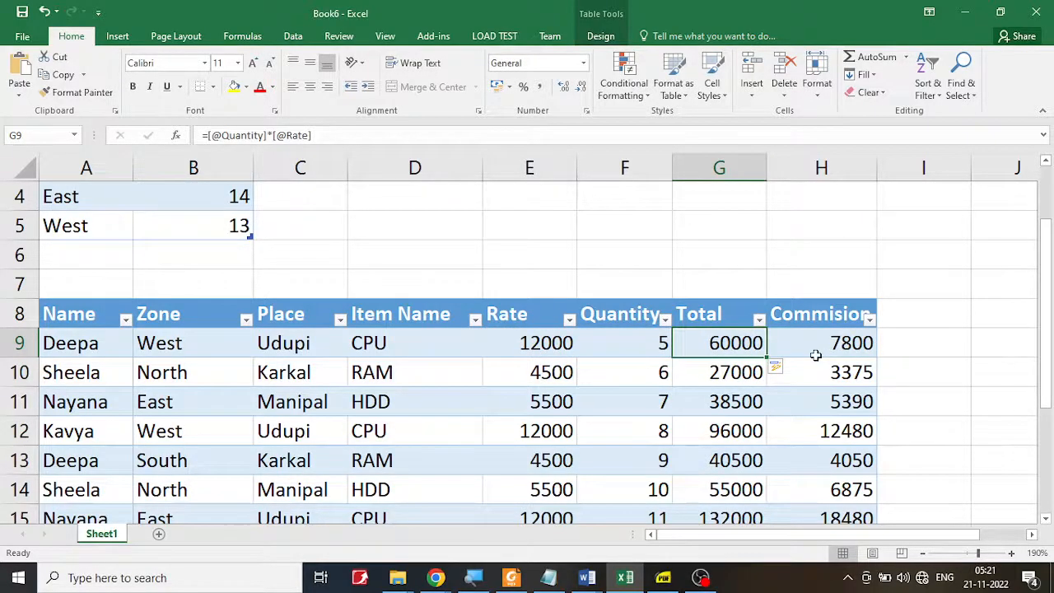
Select the first sales record's zone cell B9 in the SALES table.
scroll(815, 355, down, 1)
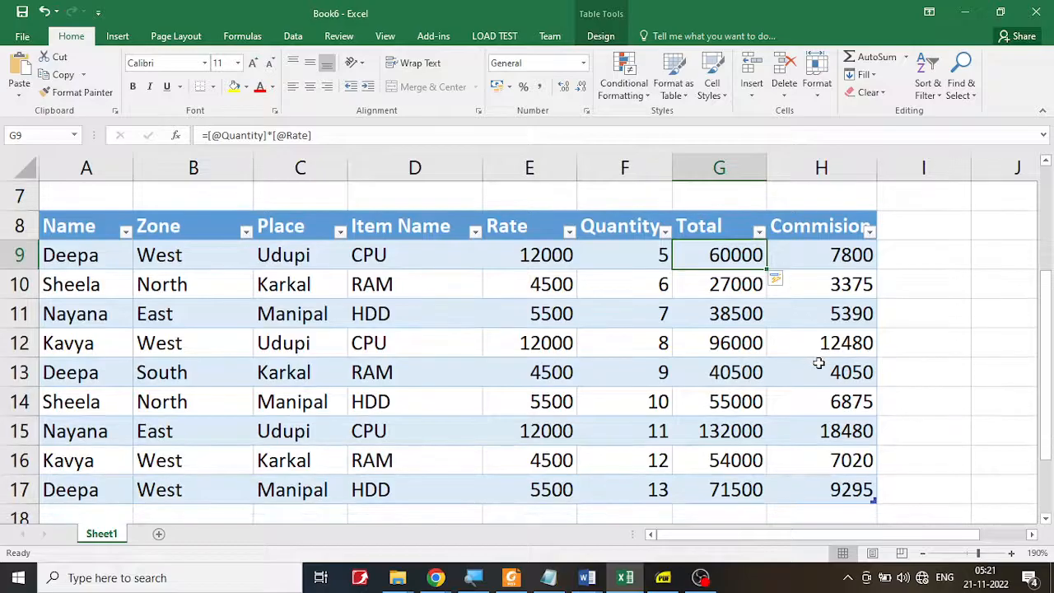
scroll(817, 363, up, 1)
scroll(818, 363, down, 2)
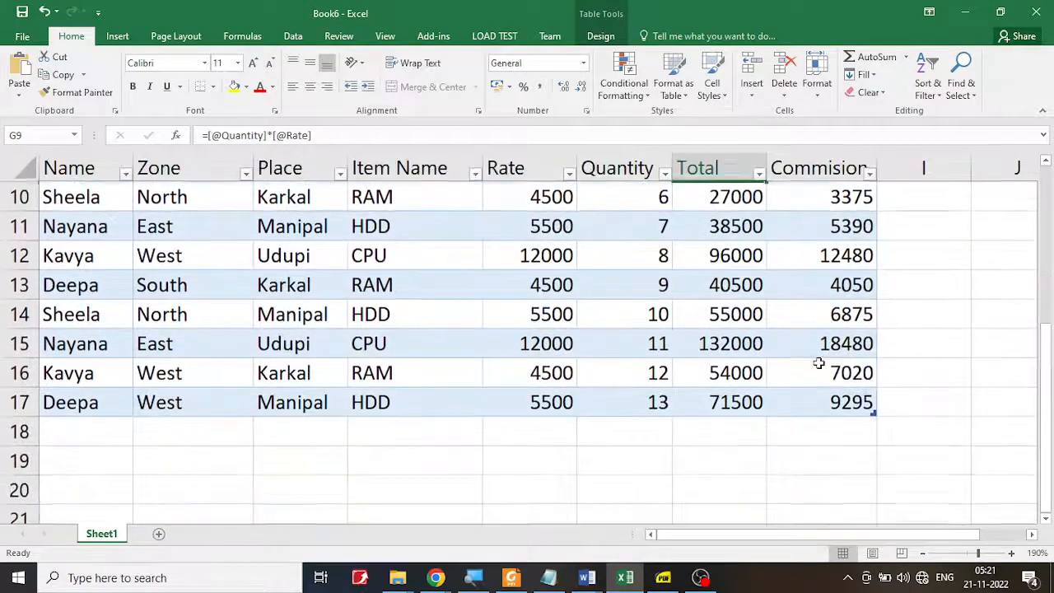
scroll(306, 398, up, 1)
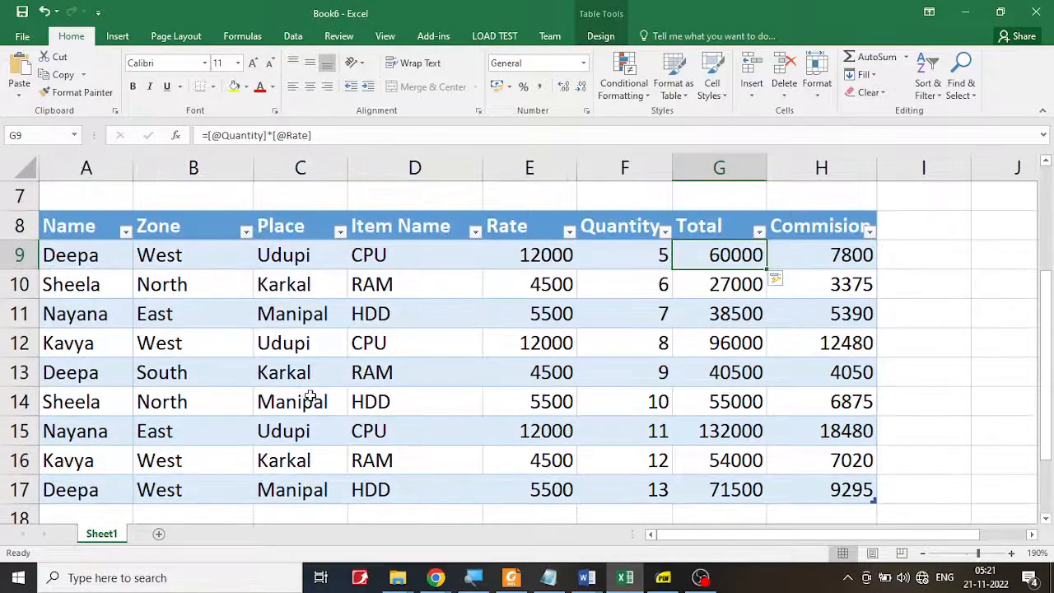
click(171, 257)
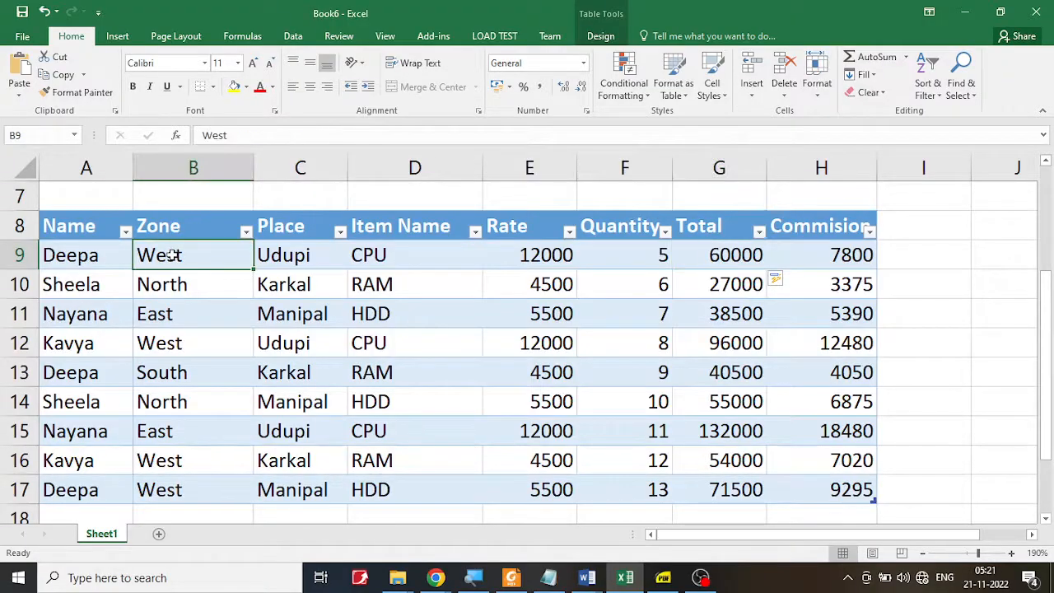
Change the zone of the first sales record, cell B9, to South and compare it with the commission percentage table.
text(South)
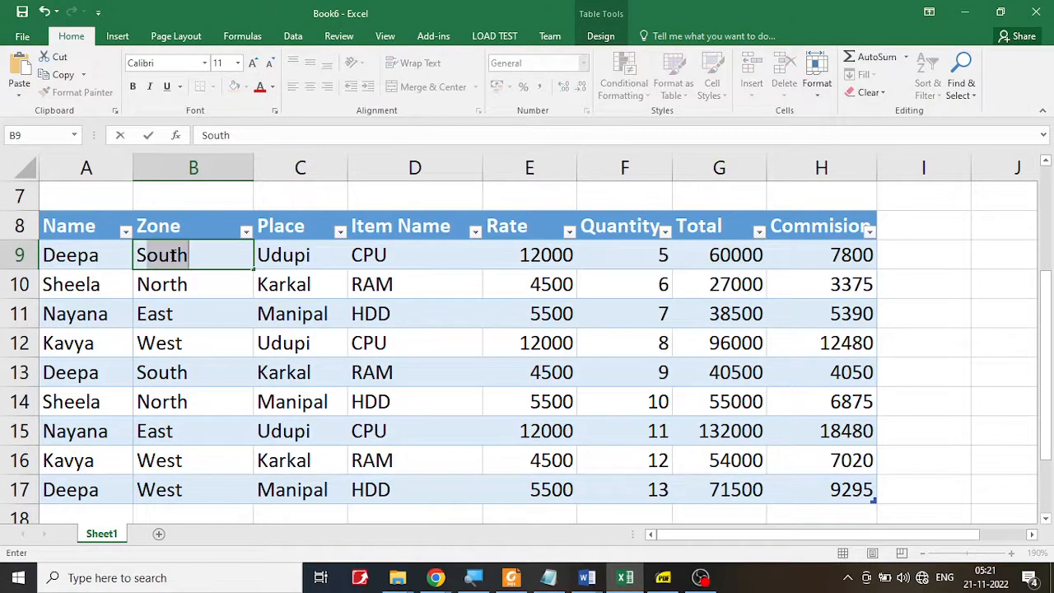
key(Return)
scroll(171, 255, up, 2)
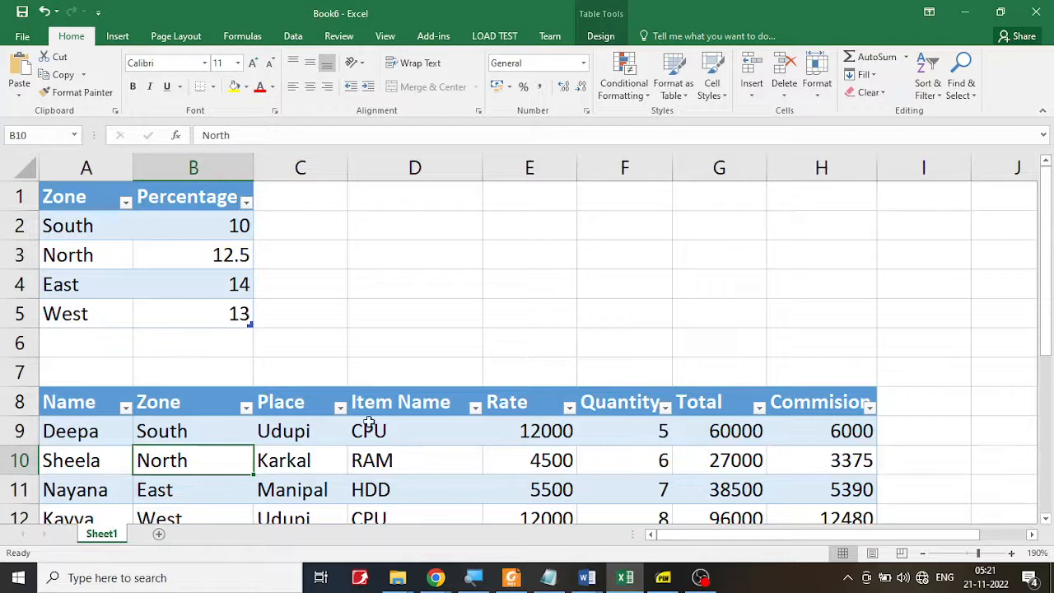
scroll(369, 425, down, 3)
Switch to the lab PDF, read the advanced filtering tasks of question 4, and return to the Excel workbook.
click(663, 577)
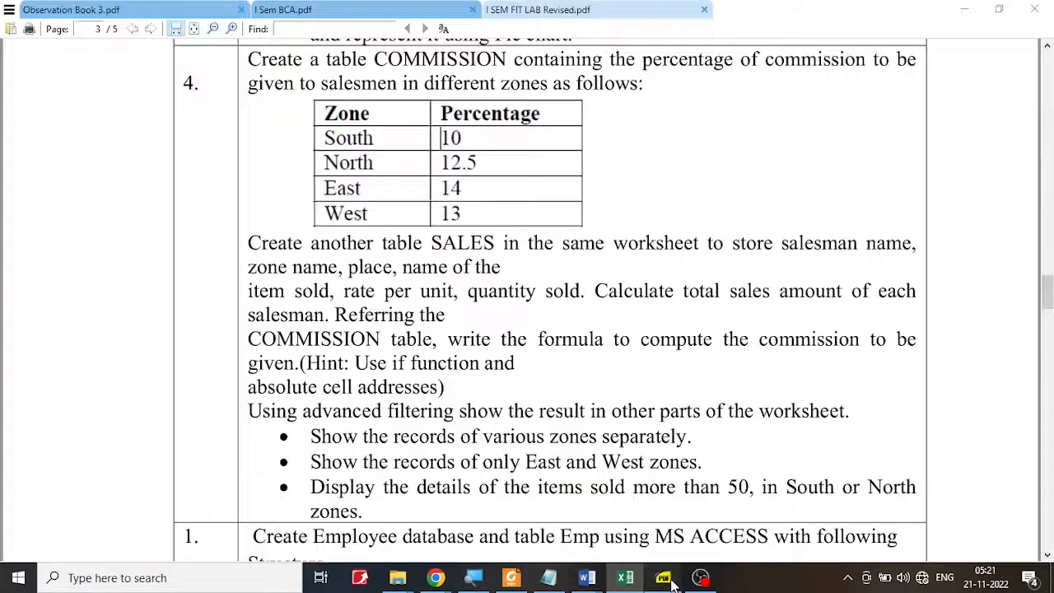
scroll(458, 393, down, 1)
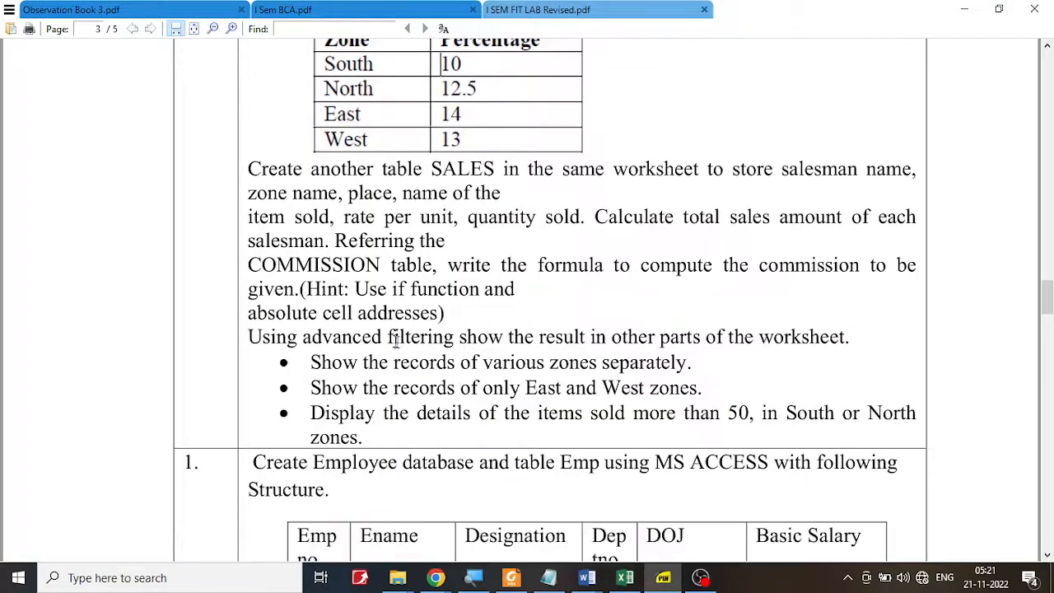
drag(322, 338, 753, 347)
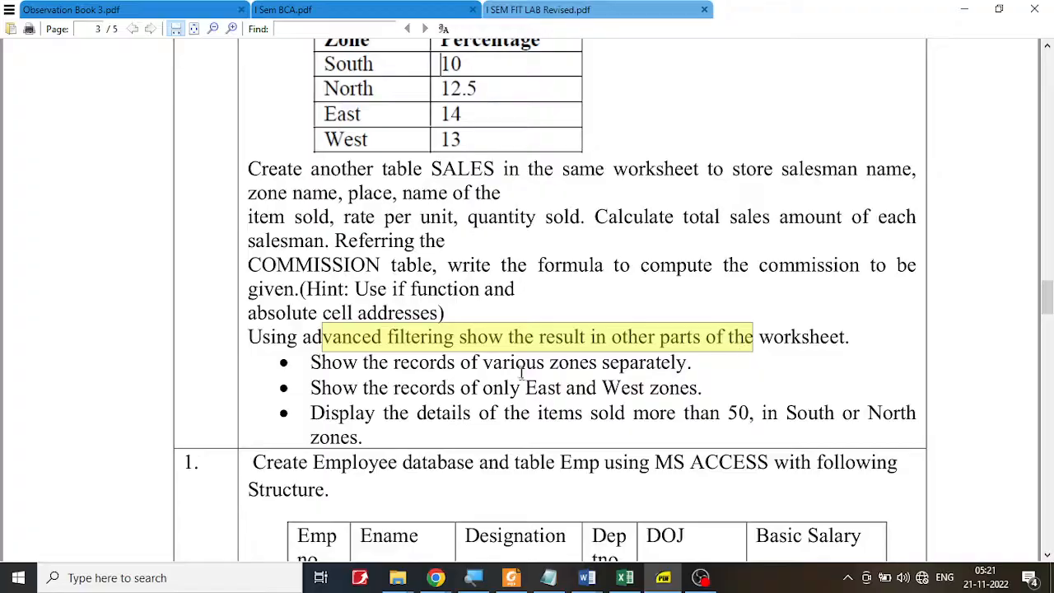
drag(492, 362, 697, 362)
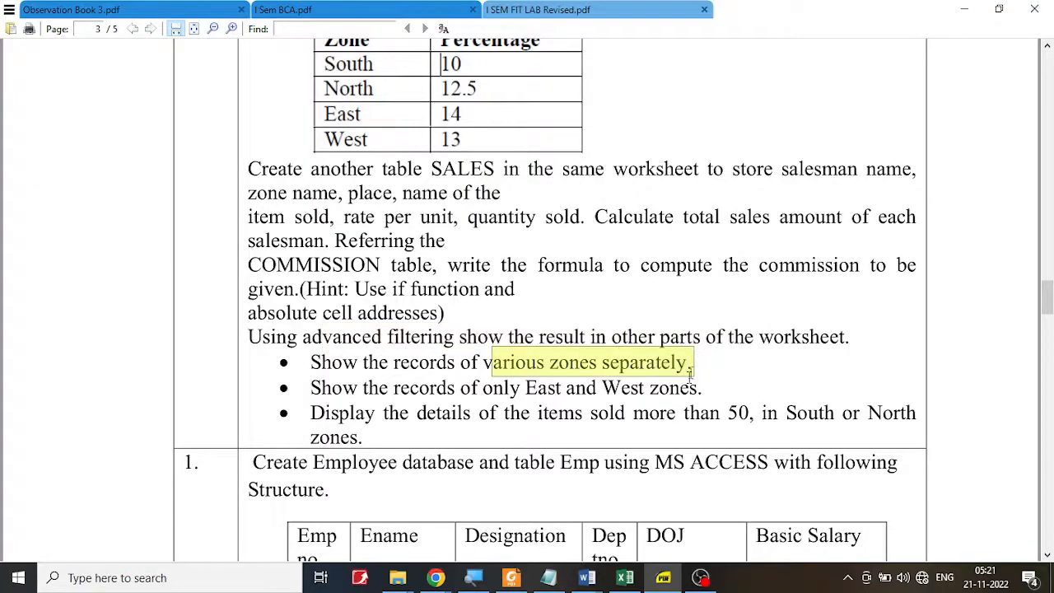
click(613, 366)
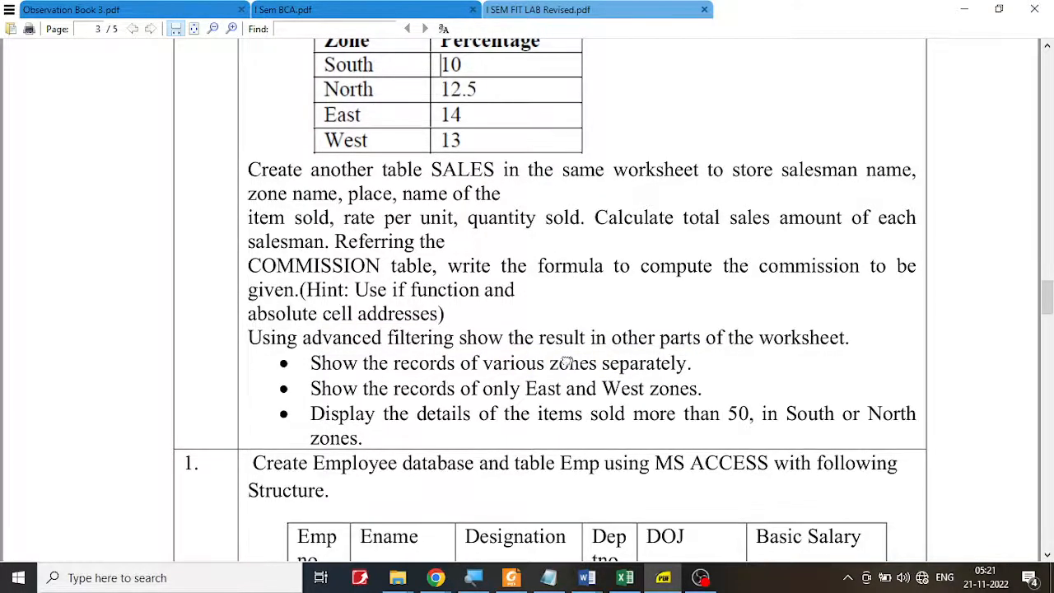
drag(511, 362, 694, 365)
click(625, 578)
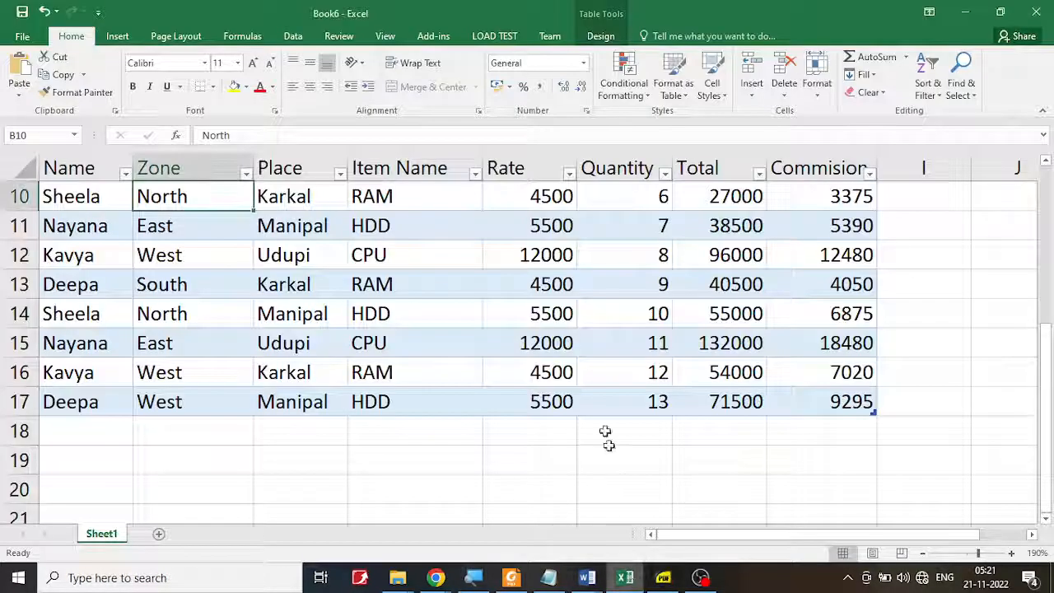
scroll(524, 347, up, 3)
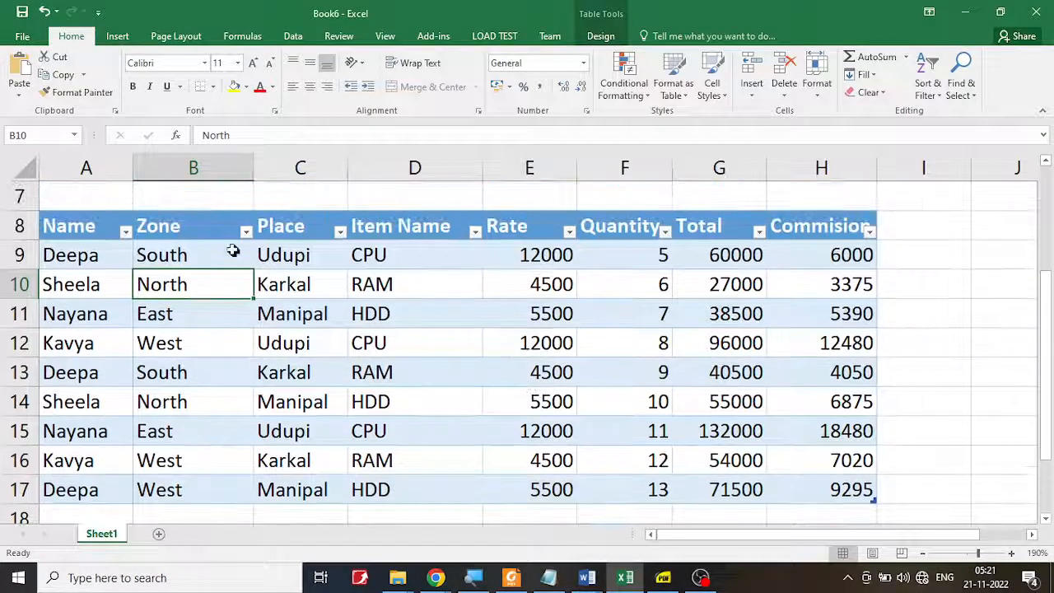
click(178, 228)
drag(178, 228, 176, 259)
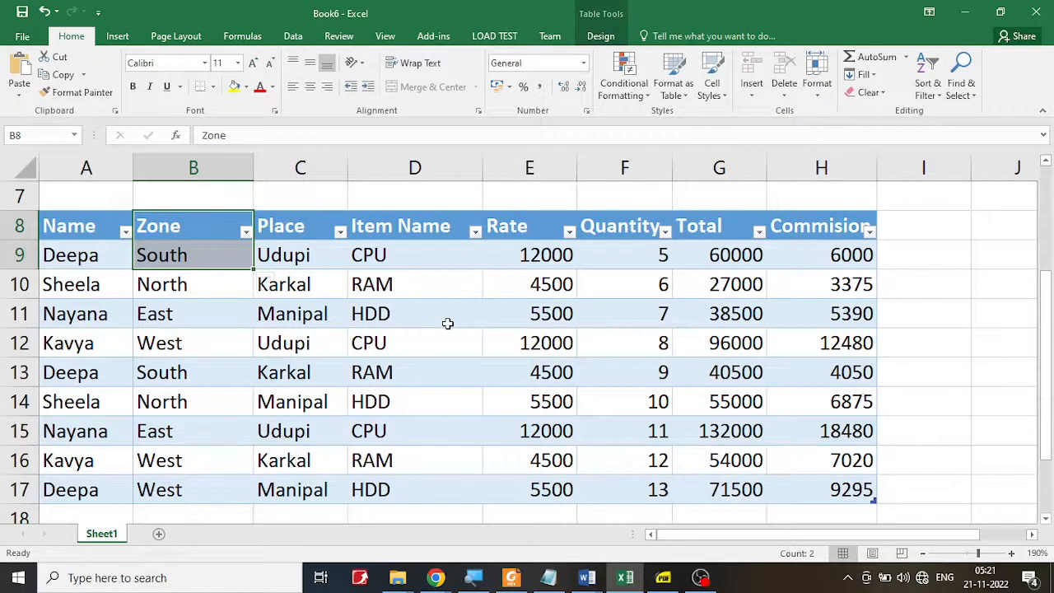
click(423, 332)
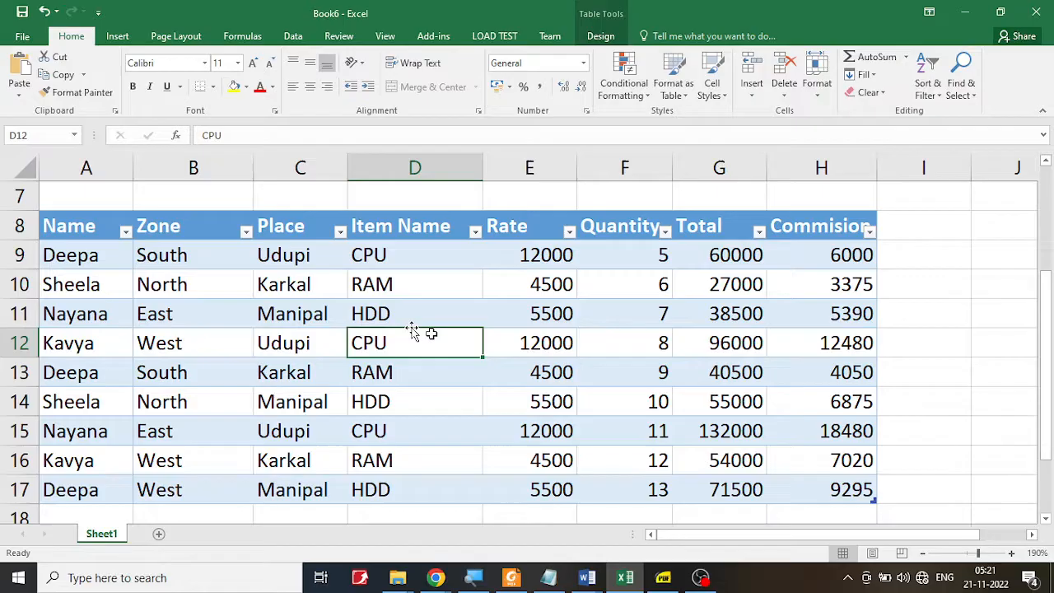
click(177, 228)
drag(177, 228, 175, 255)
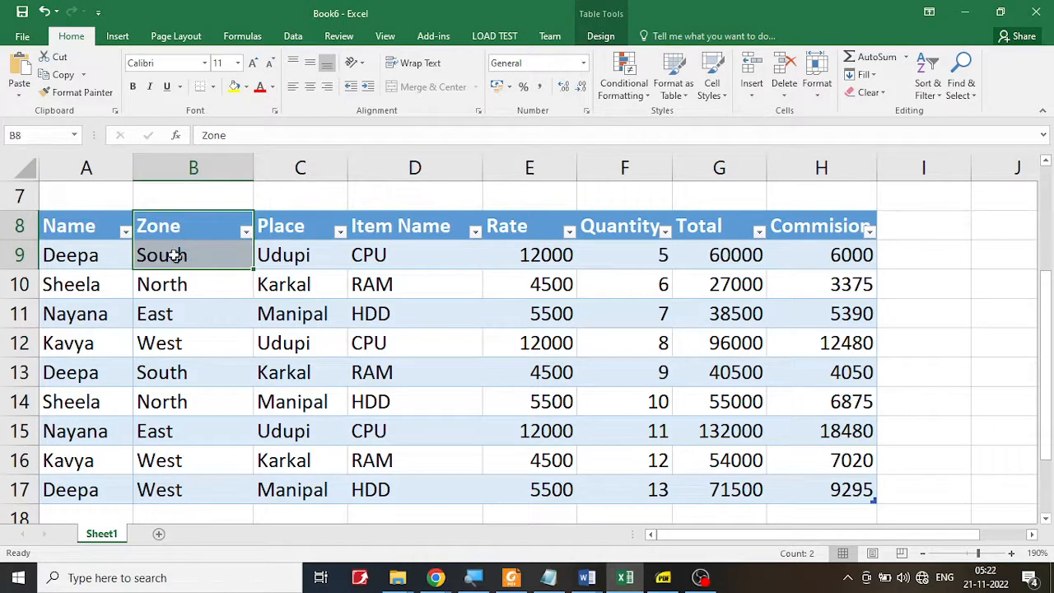
click(353, 312)
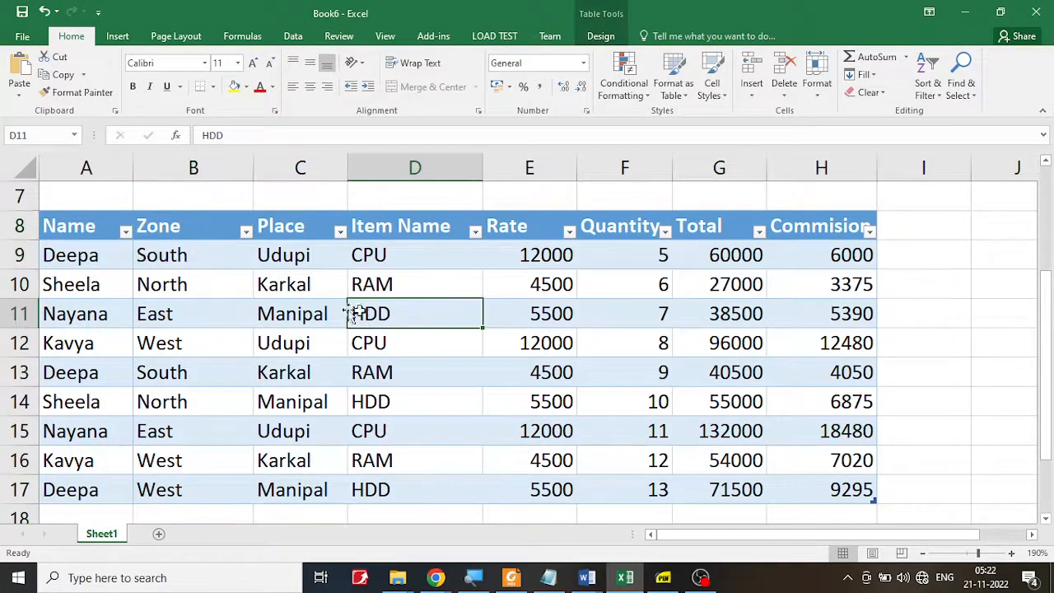
Copy the Zone header and South value from B8:B9 to A20 below the sales table as filter criteria.
click(168, 228)
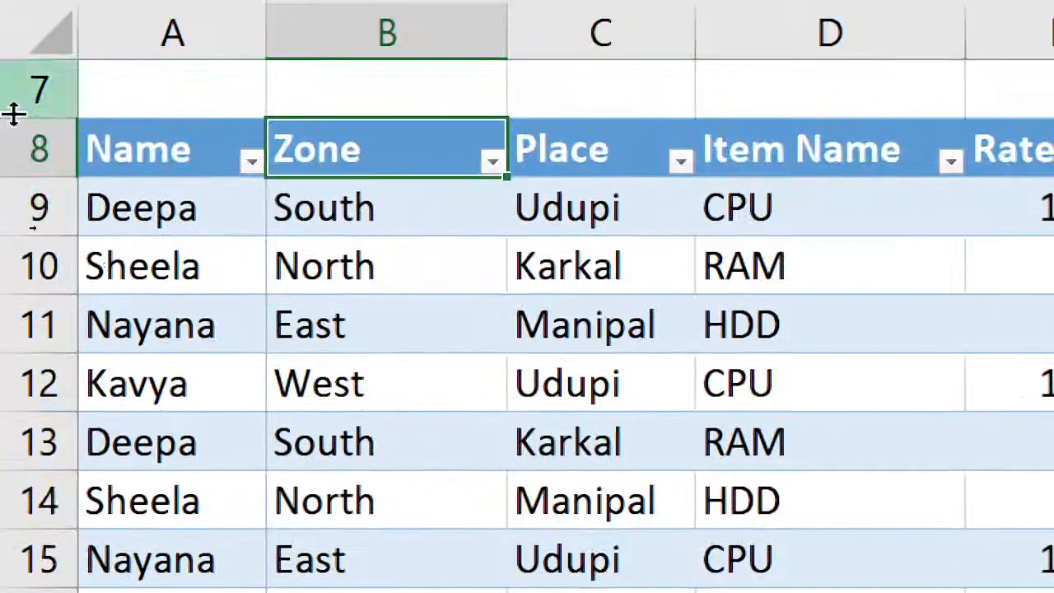
click(189, 303)
drag(343, 156, 329, 212)
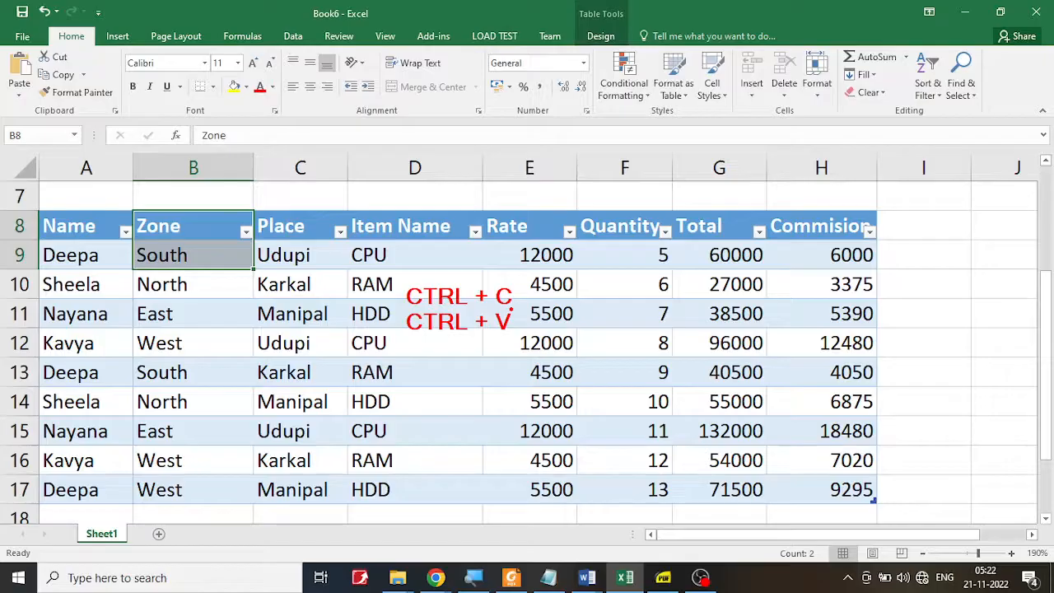
key(ctrl+v)
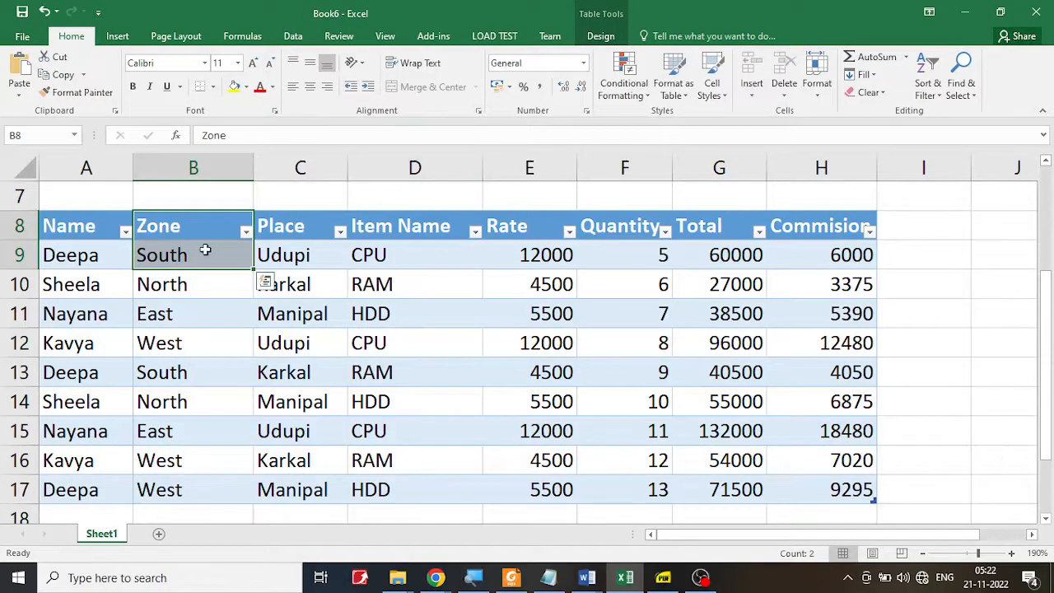
key(ctrl+c)
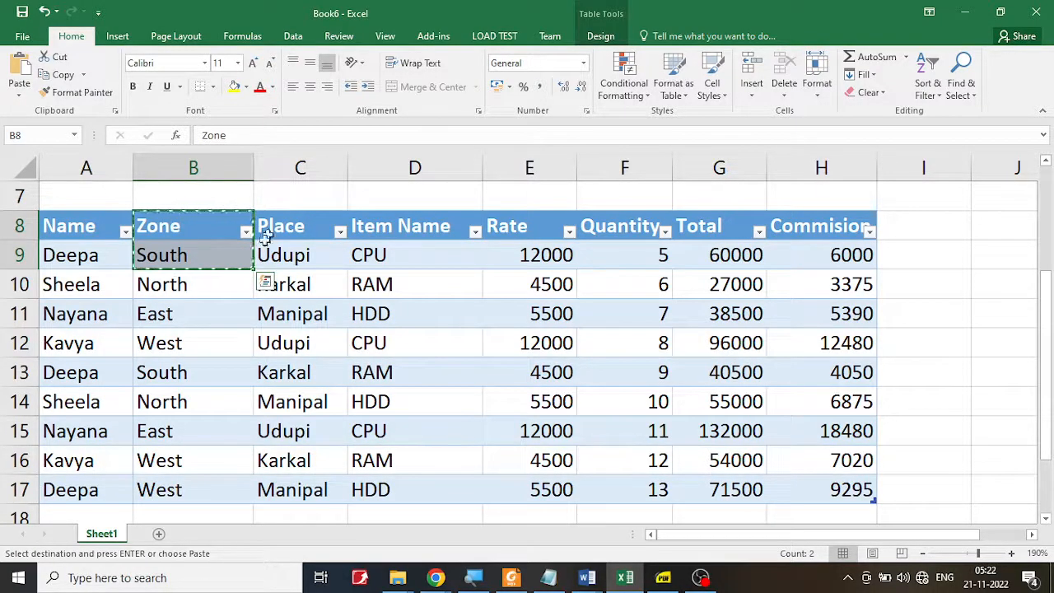
scroll(205, 395, down, 1)
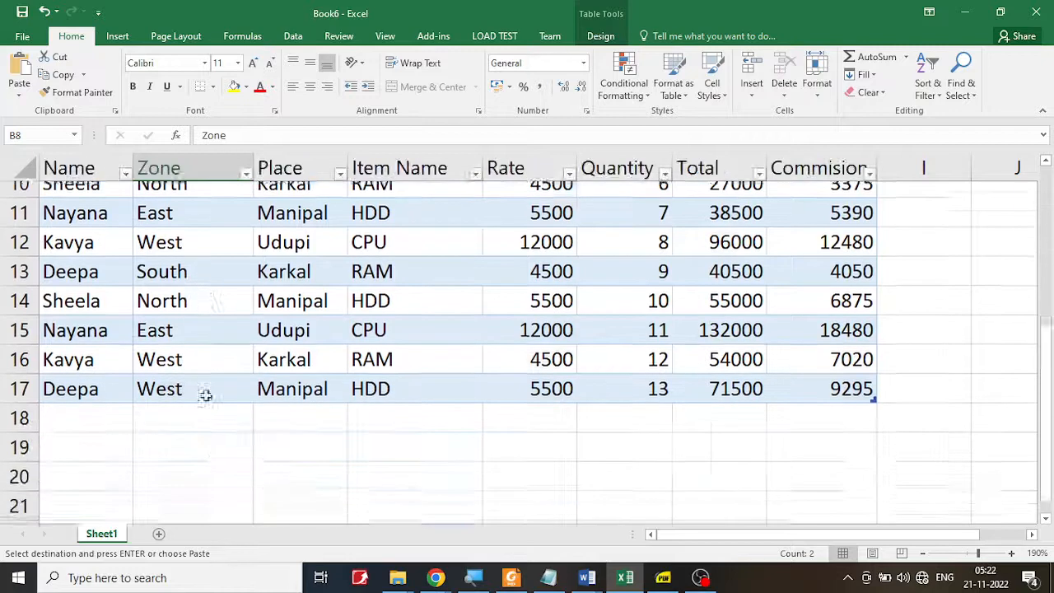
scroll(205, 395, down, 2)
click(99, 311)
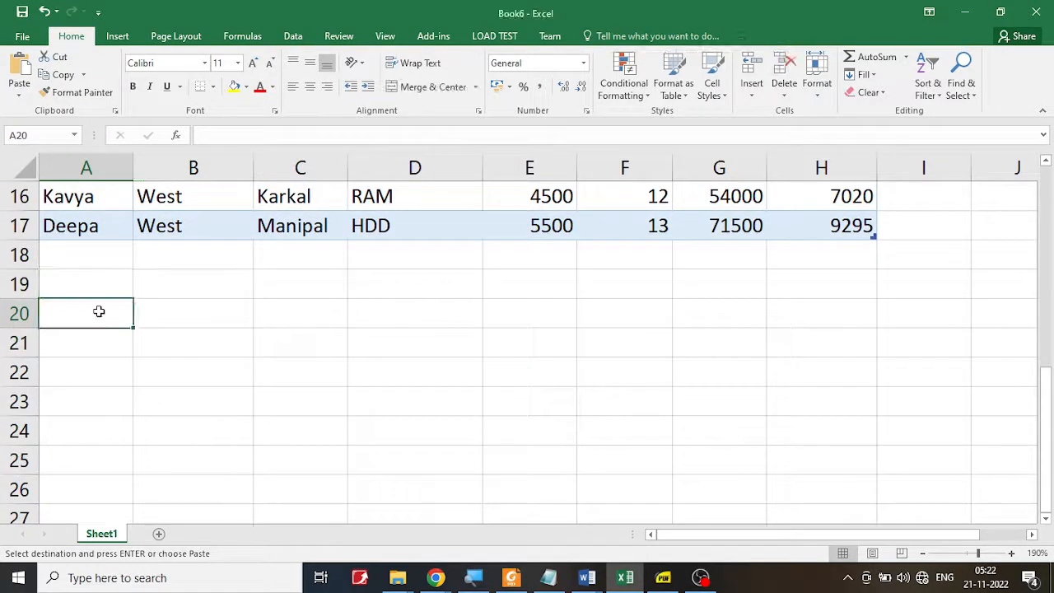
key(ctrl+v)
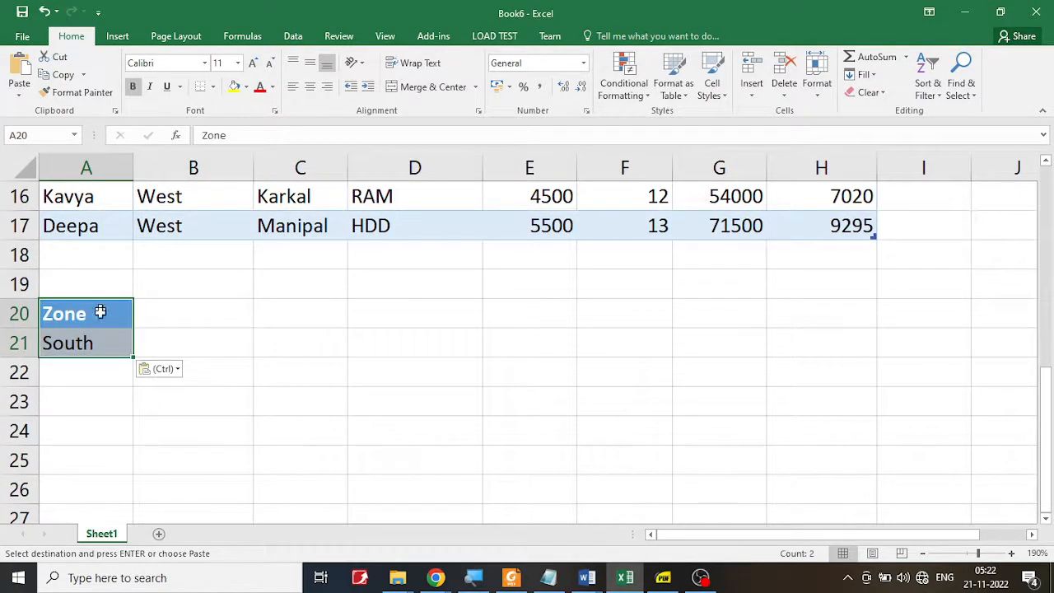
click(83, 392)
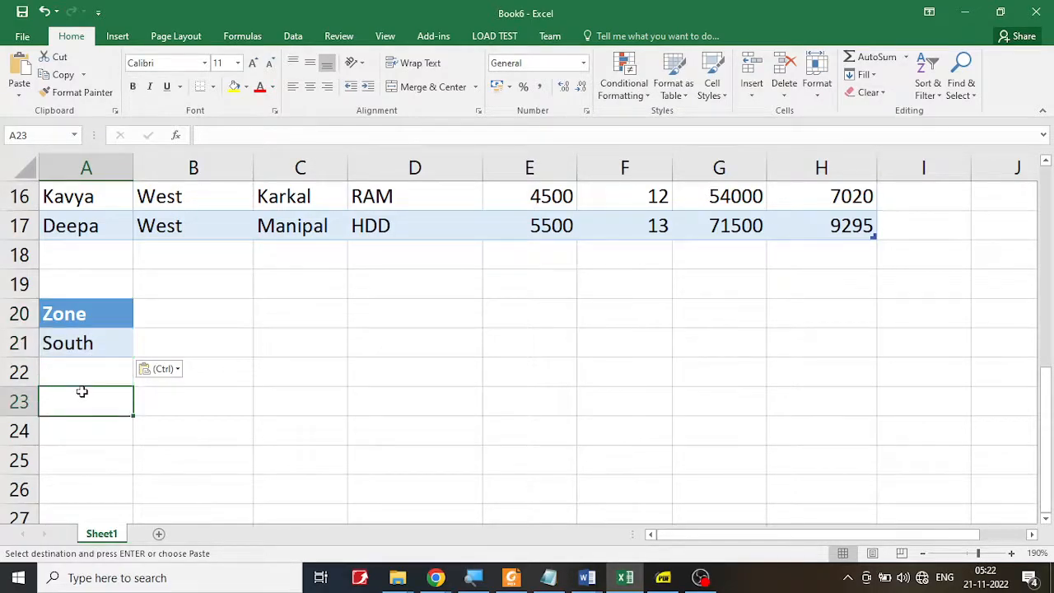
scroll(82, 391, up, 1)
scroll(83, 391, up, 2)
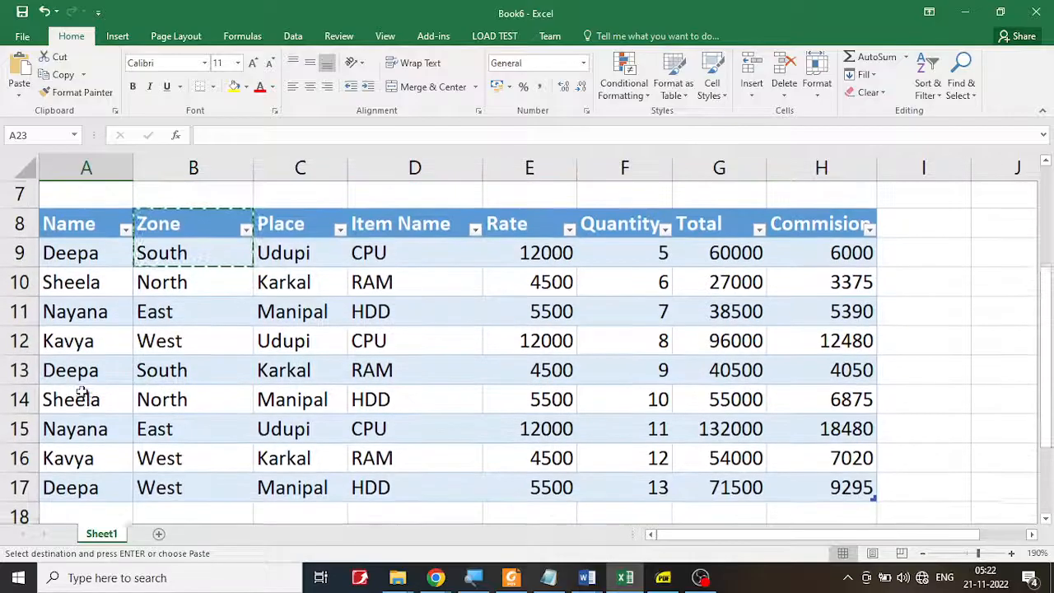
scroll(83, 392, down, 3)
key(Escape)
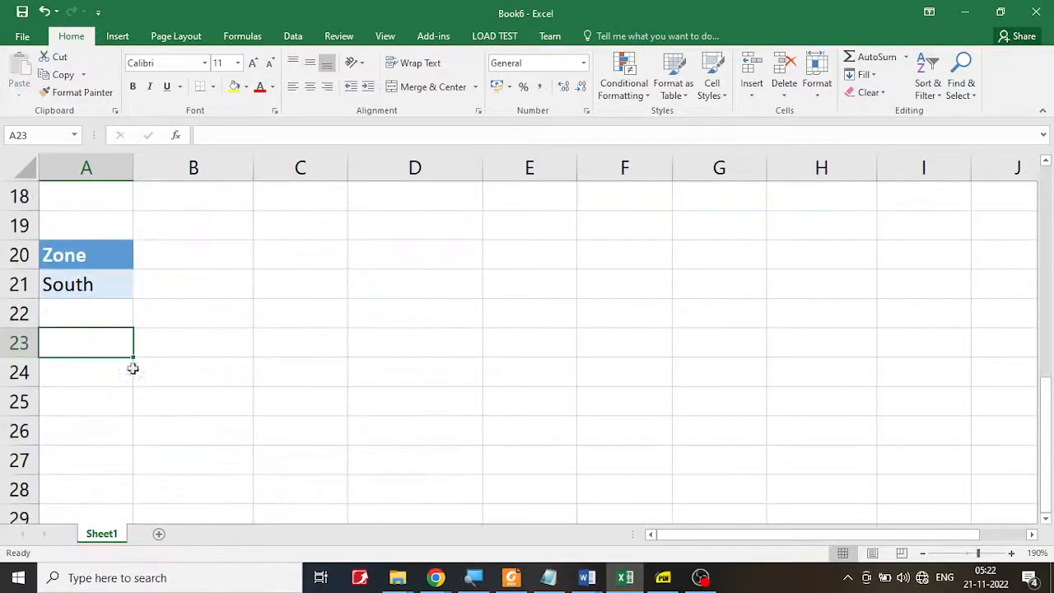
scroll(195, 360, up, 6)
scroll(238, 406, down, 1)
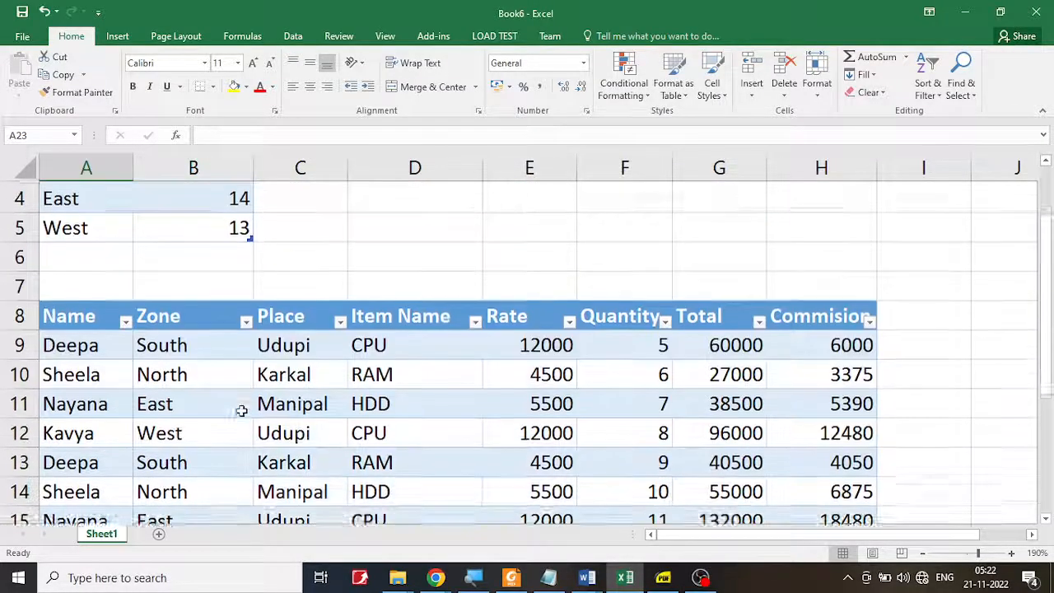
click(282, 404)
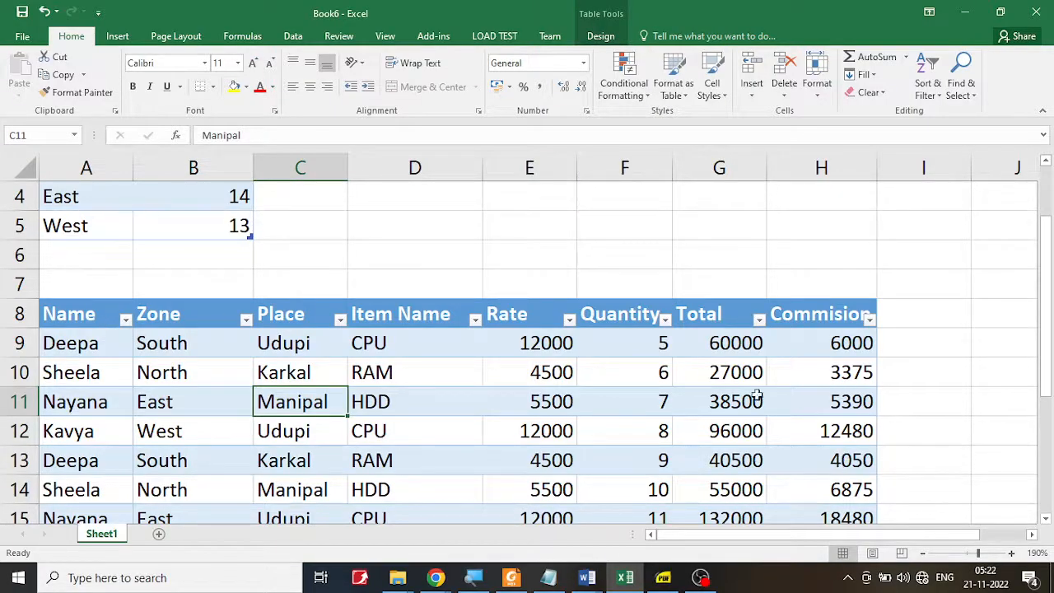
scroll(756, 399, down, 1)
click(289, 370)
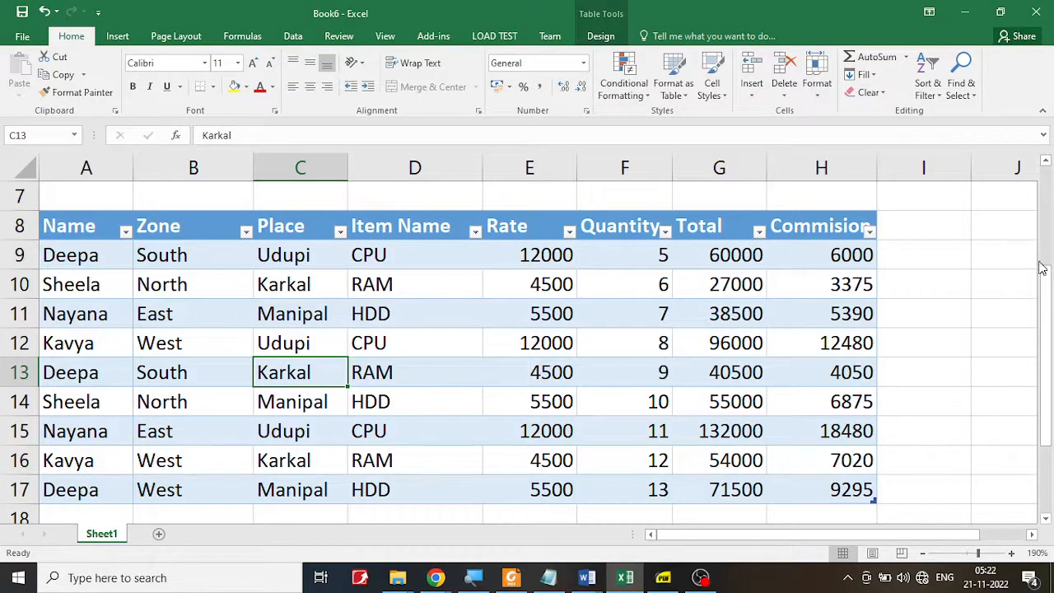
click(1013, 264)
click(1004, 290)
click(1001, 343)
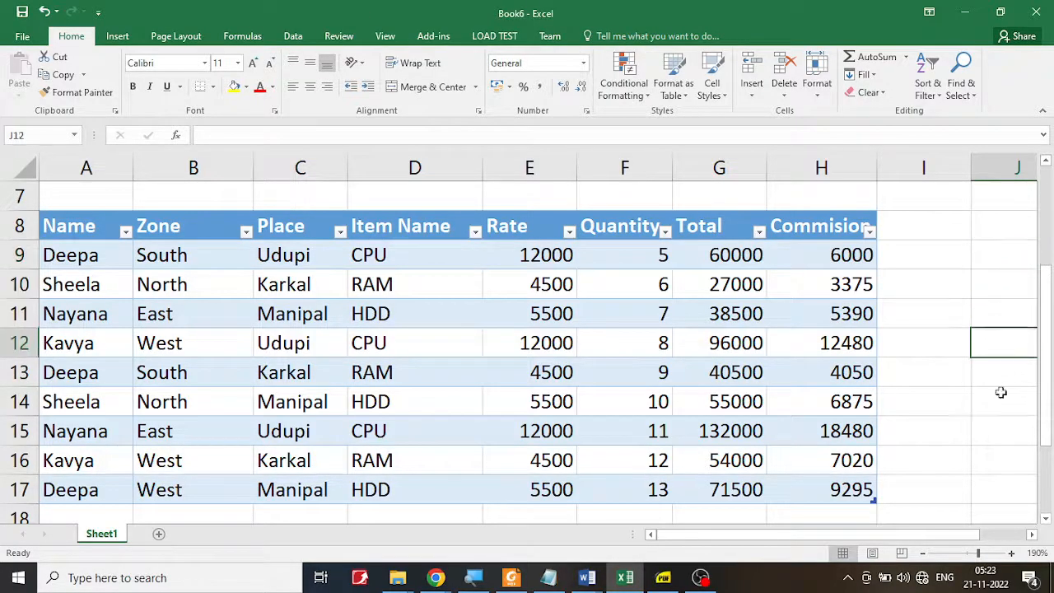
click(1003, 436)
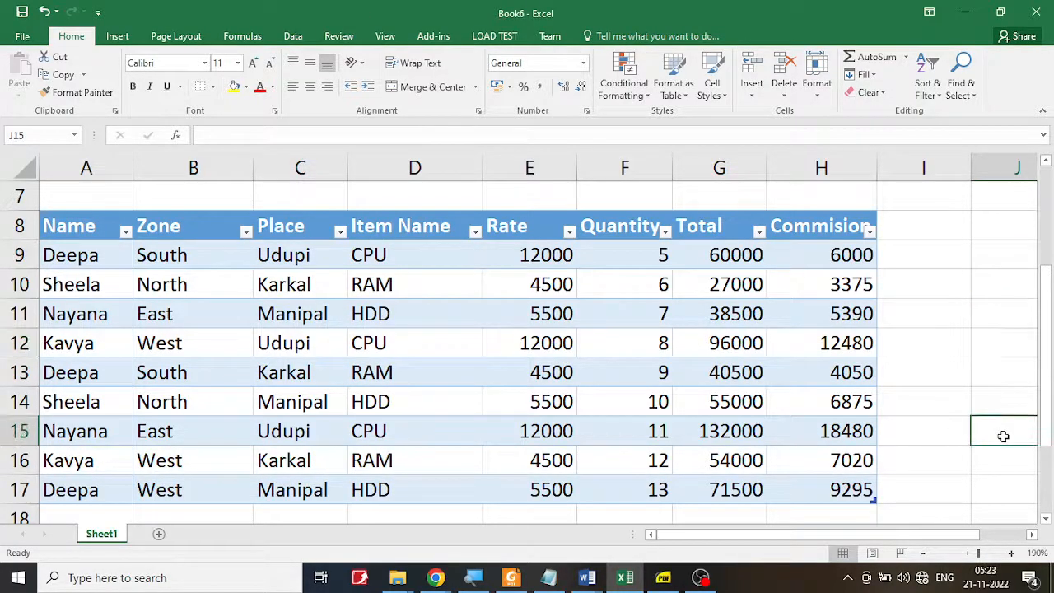
Open the Advanced Filter for the sales table with list range $A$8:$H$17 and bring its dialog near the criteria cells.
click(196, 286)
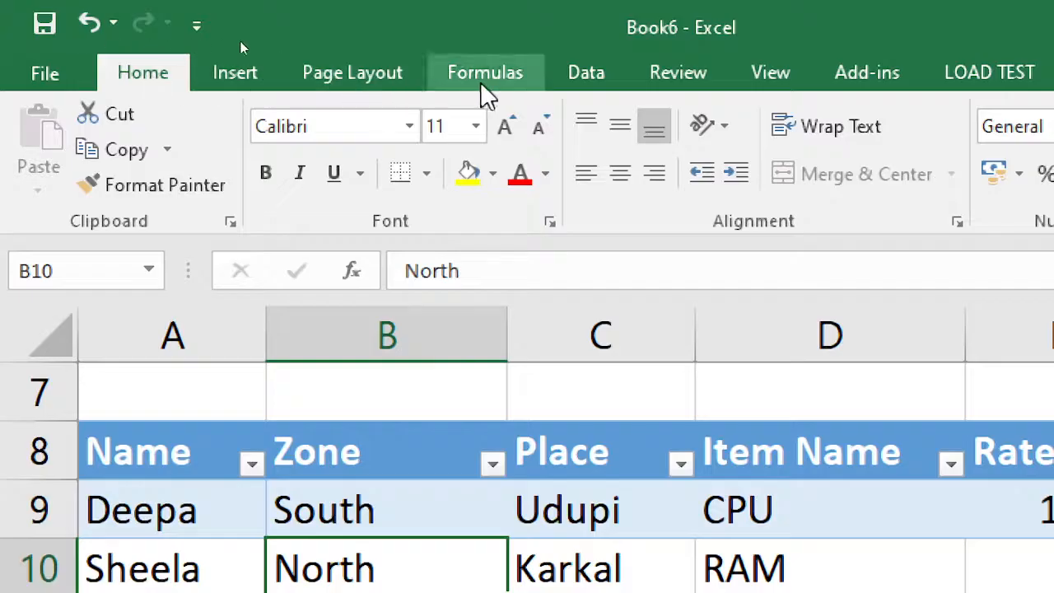
click(582, 81)
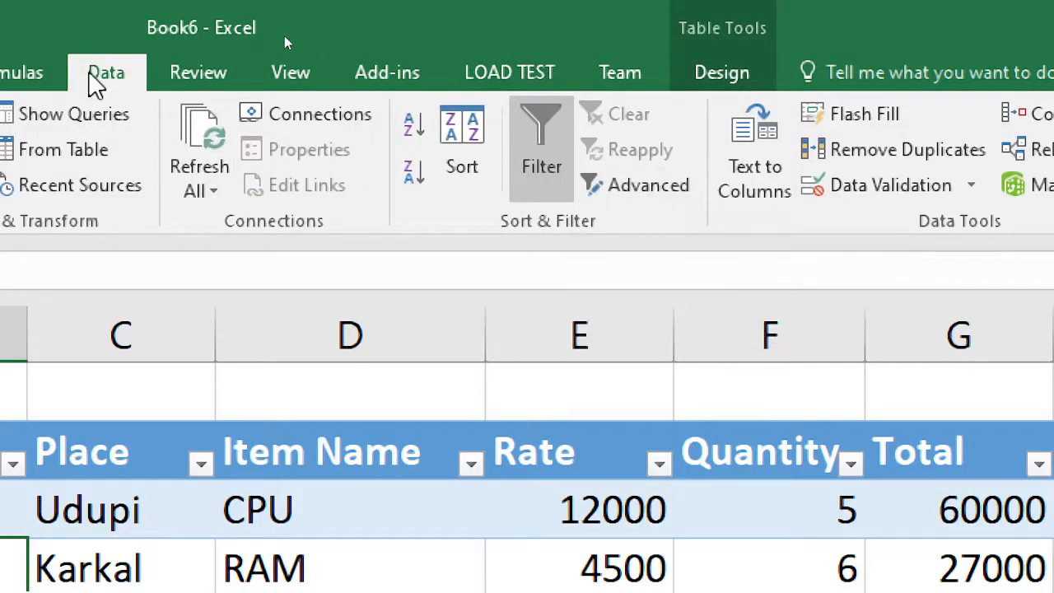
click(638, 196)
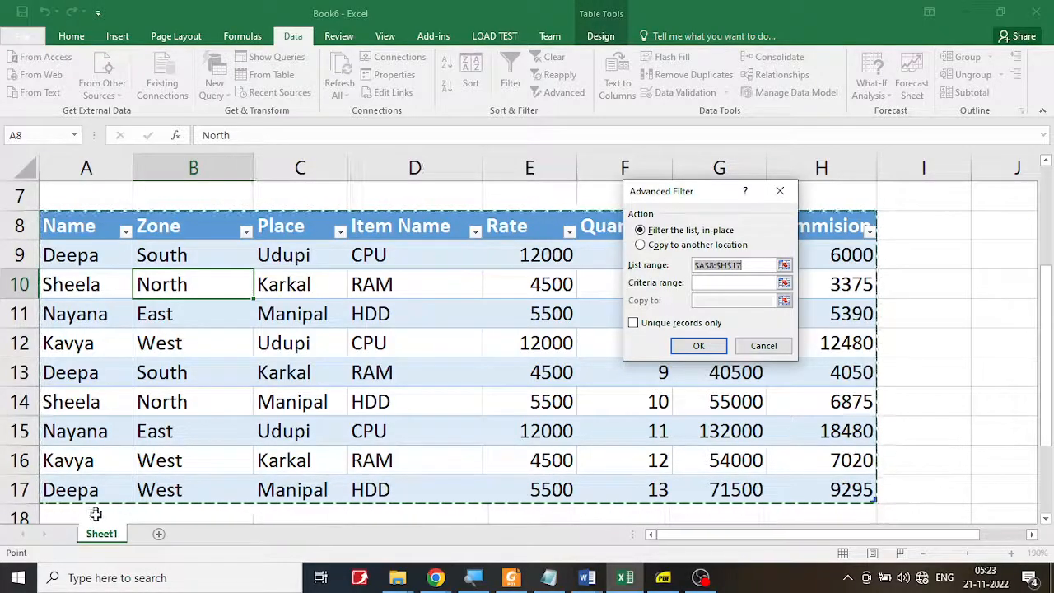
drag(1047, 444, 1050, 492)
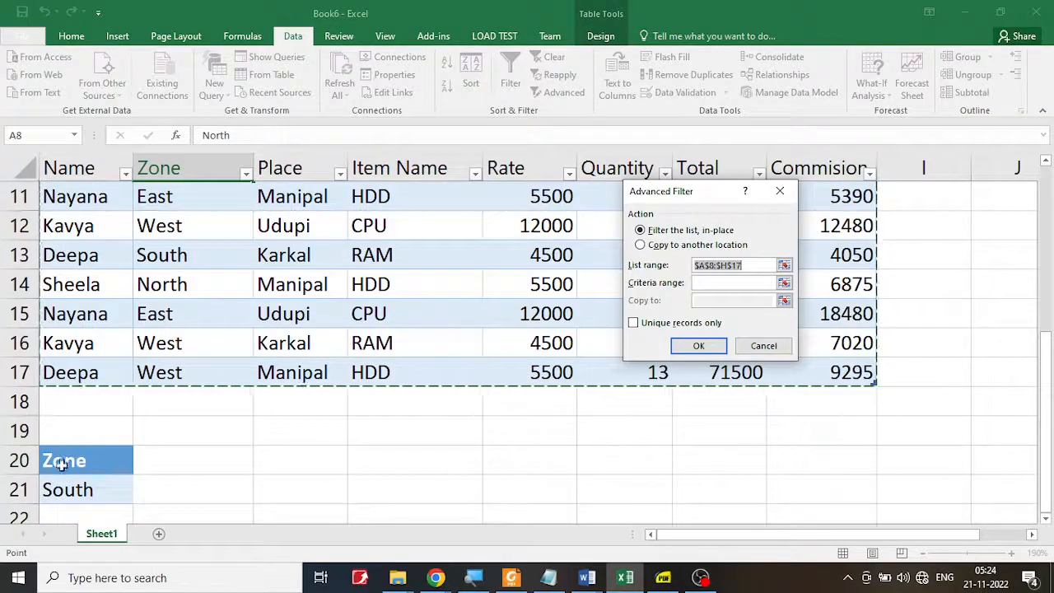
scroll(1047, 527, down, 2)
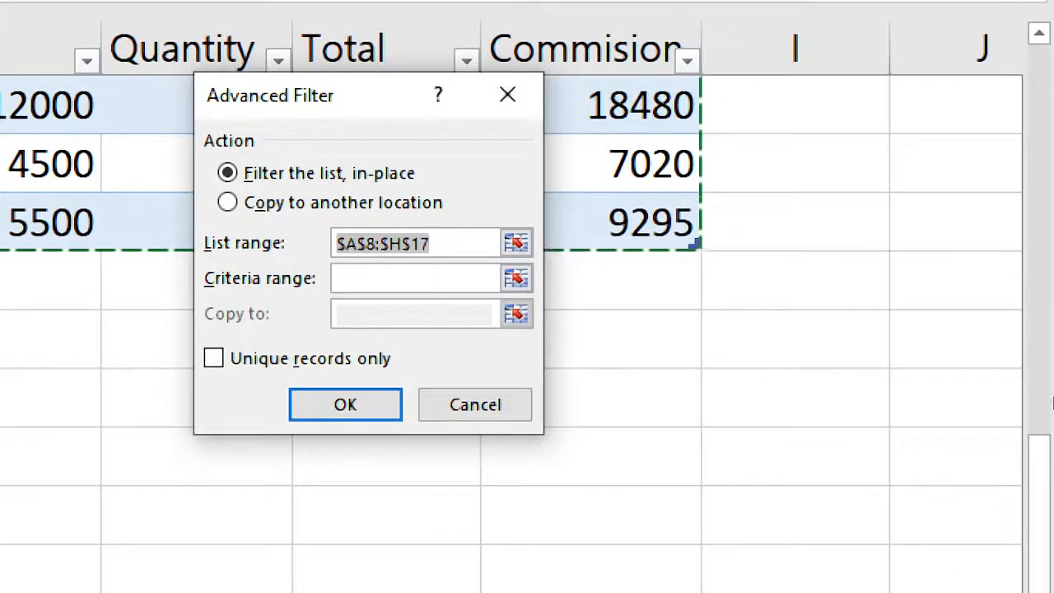
drag(1042, 527, 1051, 568)
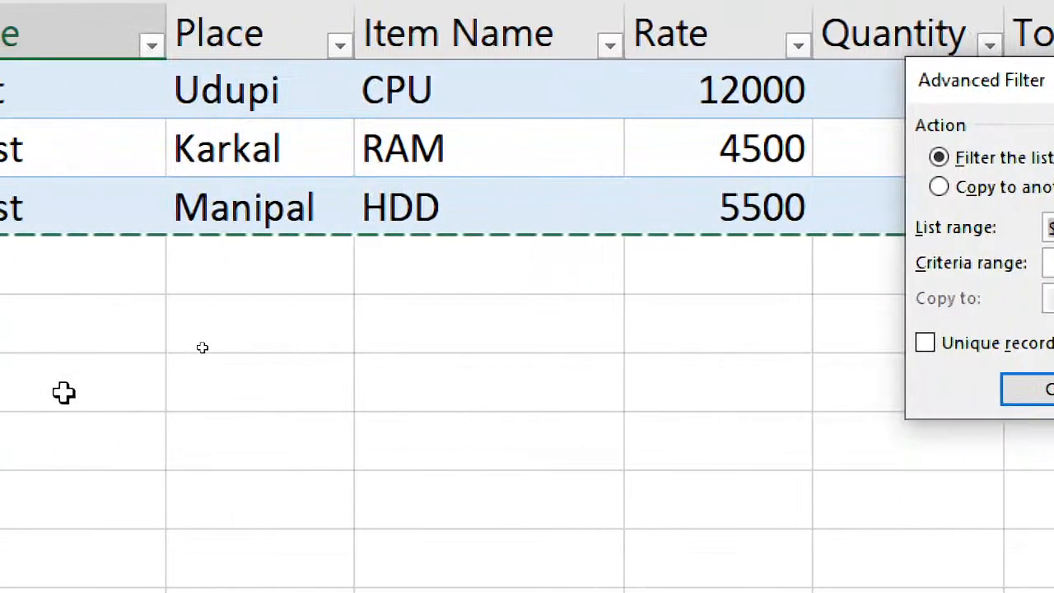
drag(998, 89, 365, 122)
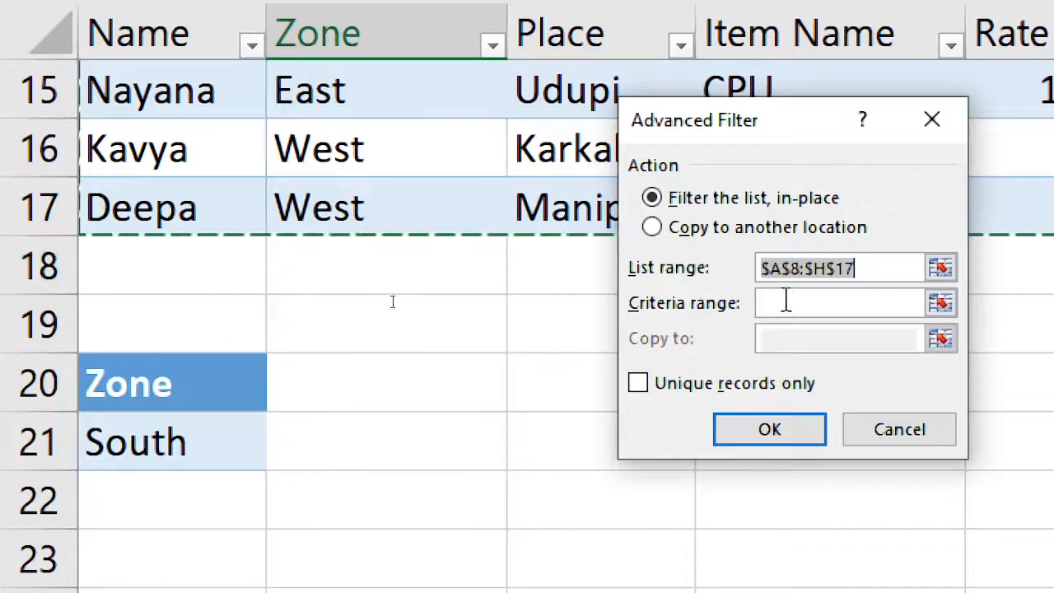
click(782, 303)
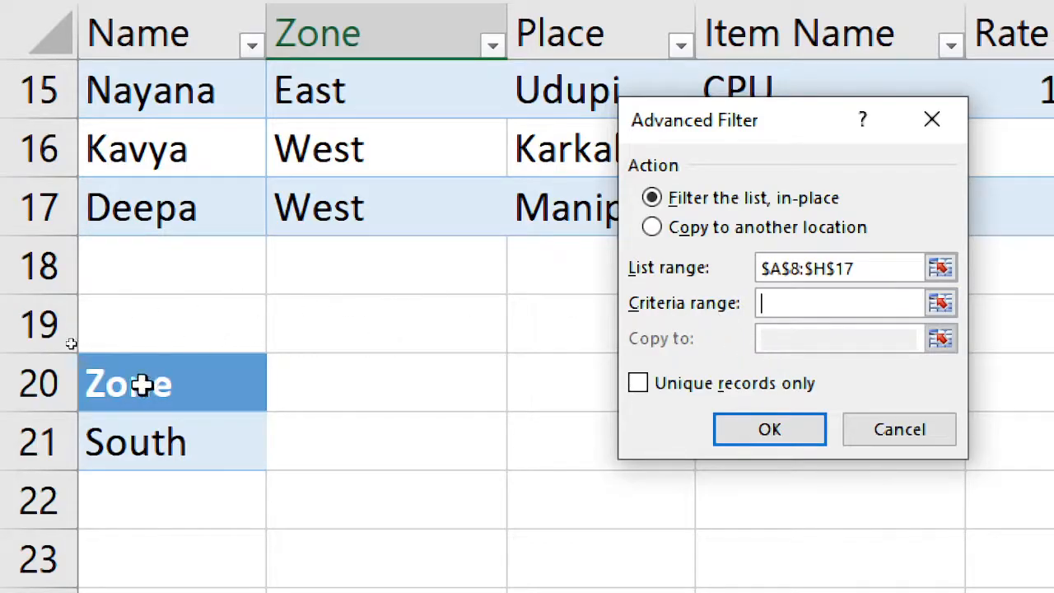
drag(152, 378, 149, 434)
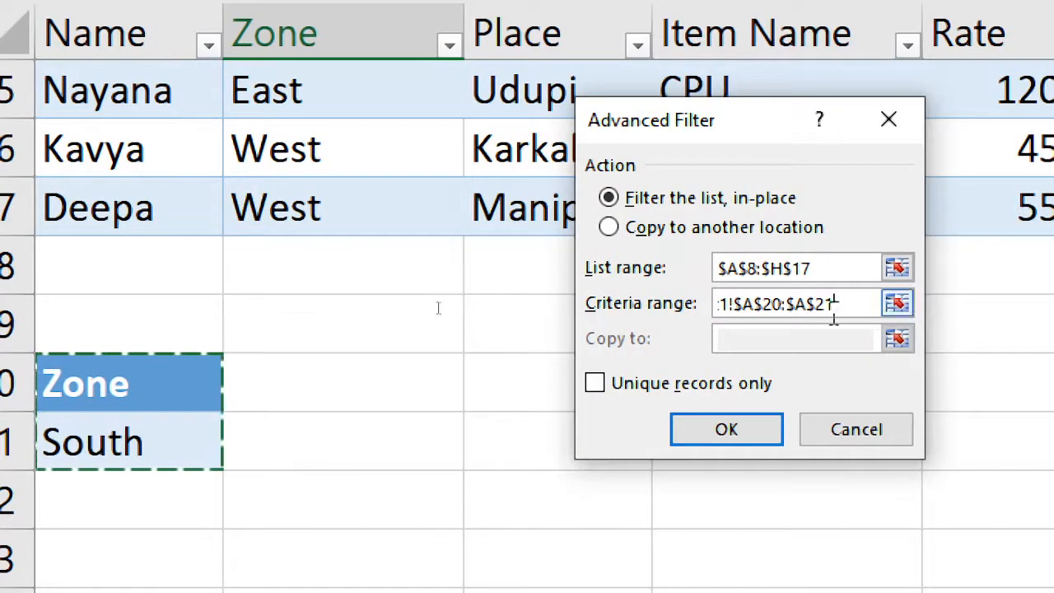
drag(838, 303, 689, 306)
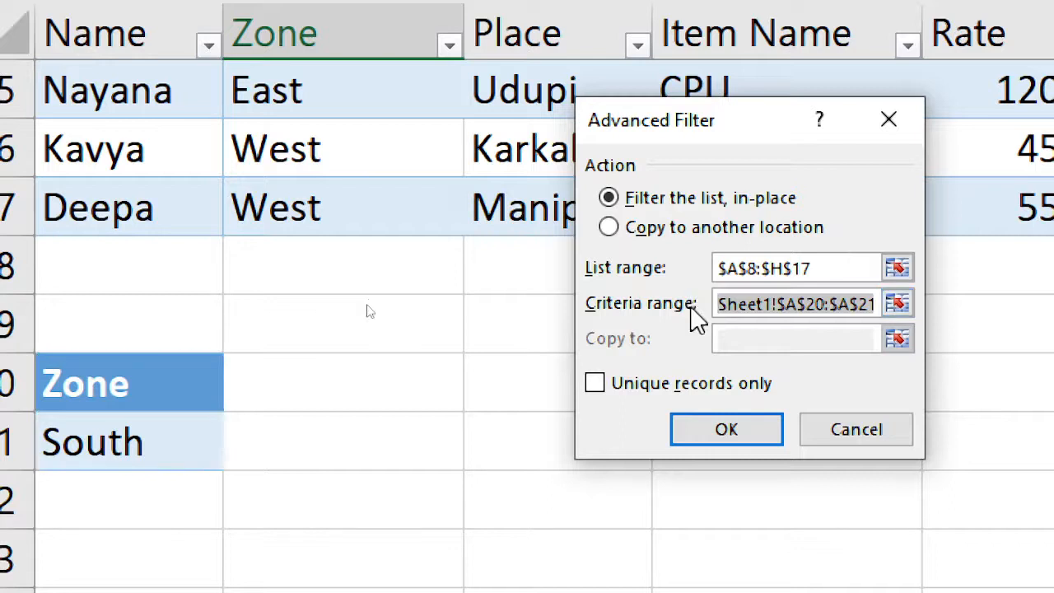
key(Delete)
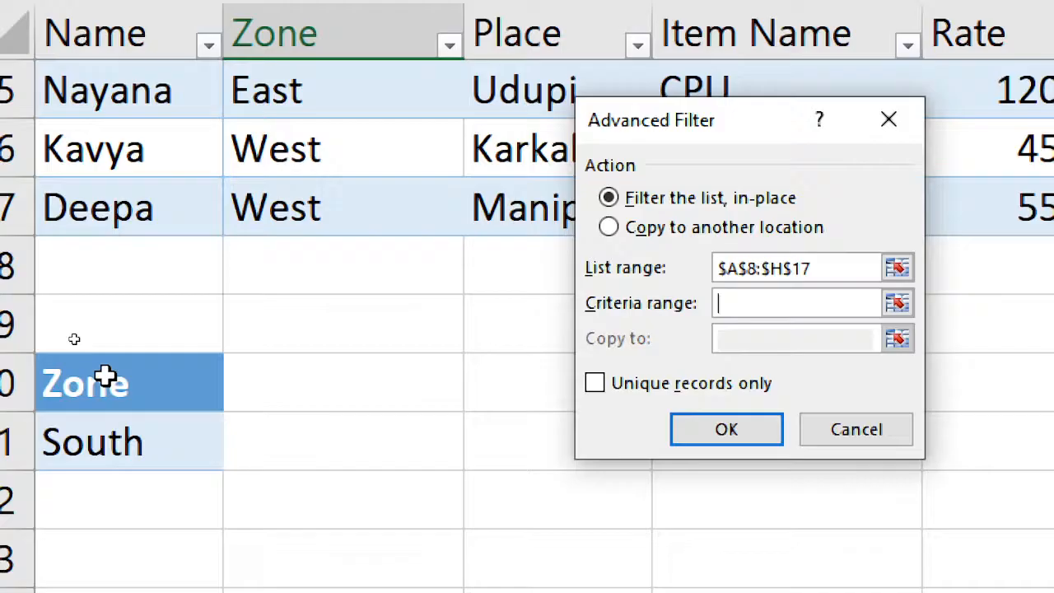
drag(105, 377, 104, 433)
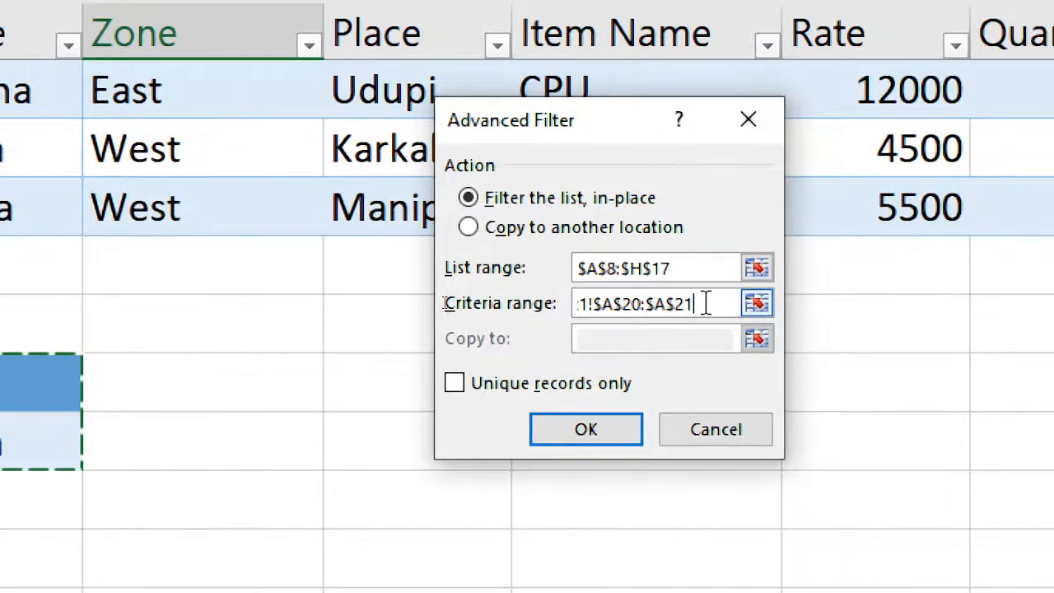
drag(845, 302, 678, 307)
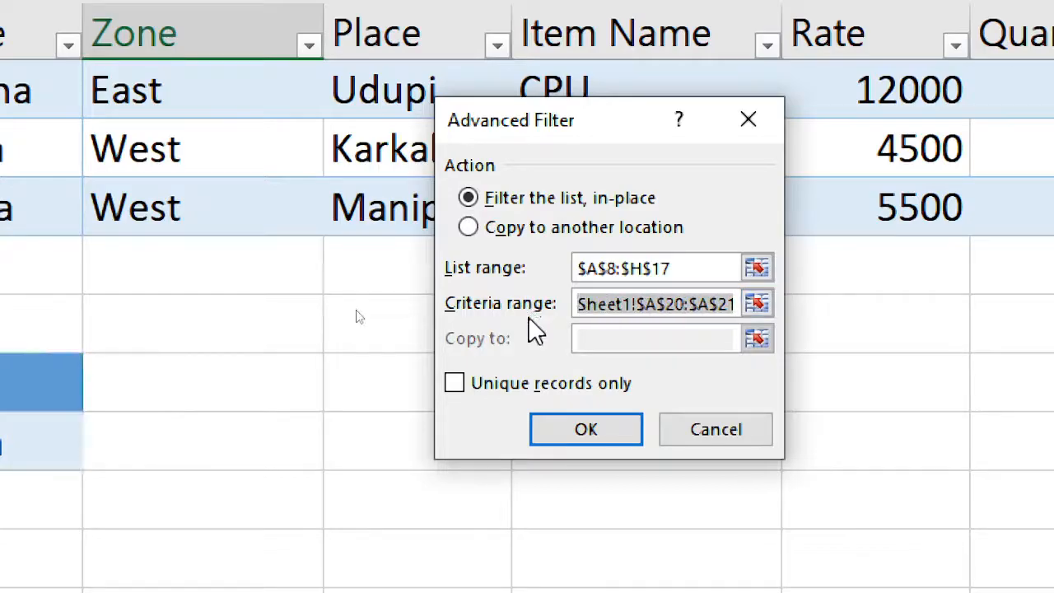
key(BackSpace)
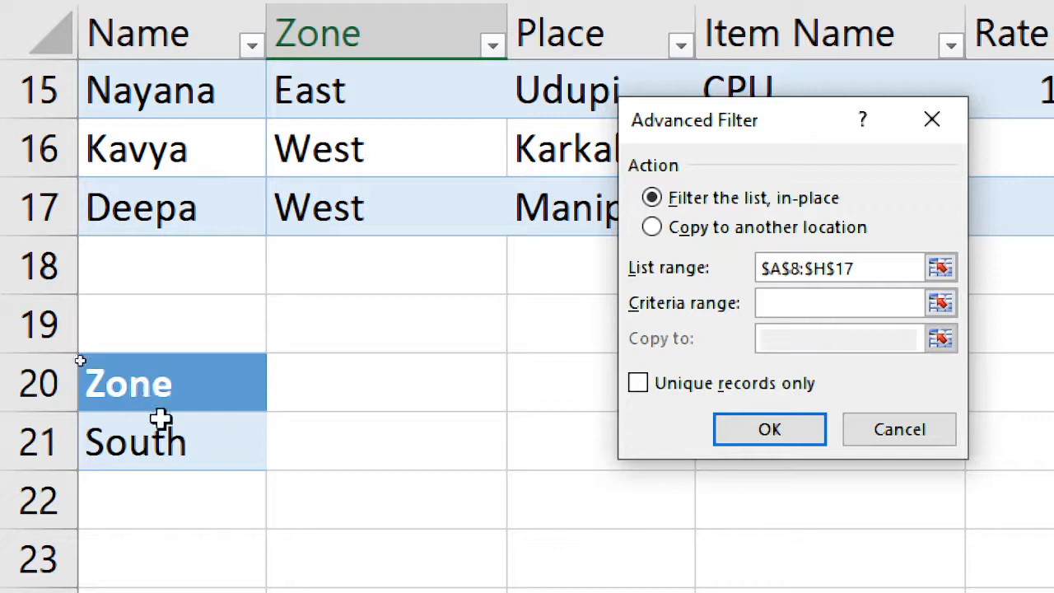
click(940, 304)
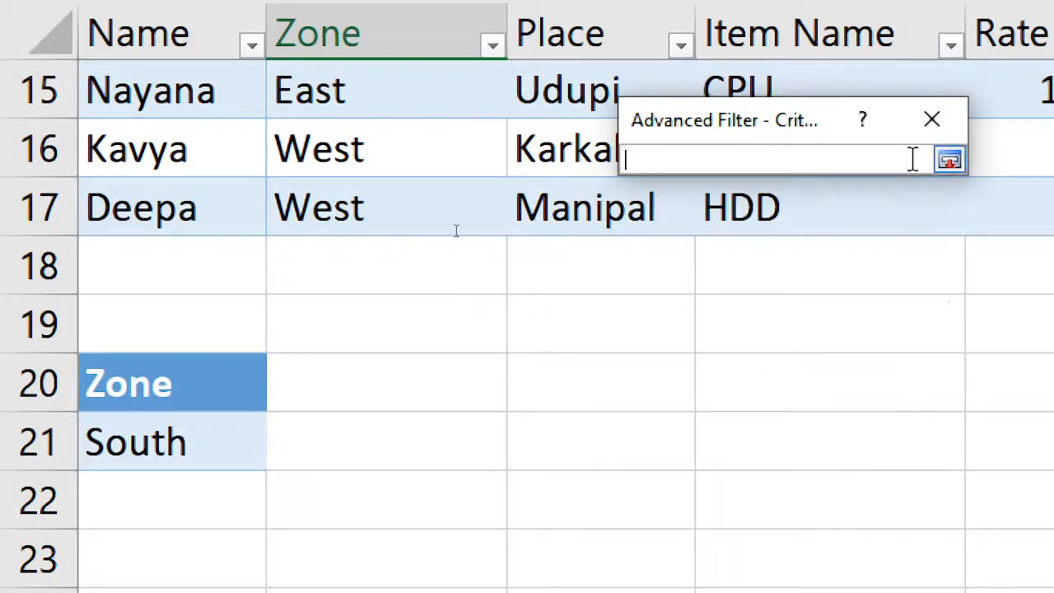
drag(170, 384, 189, 451)
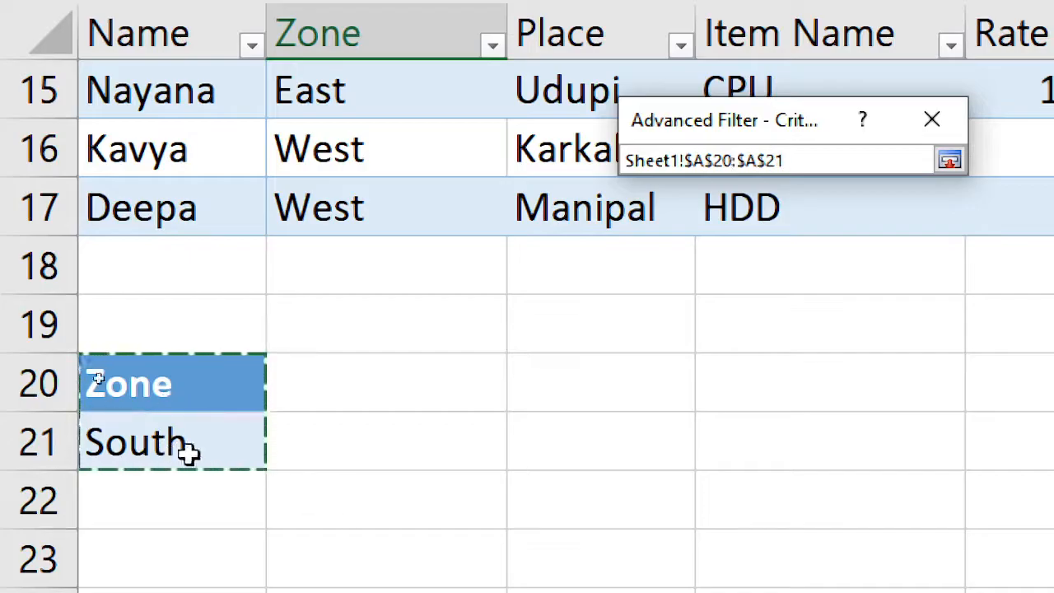
click(949, 161)
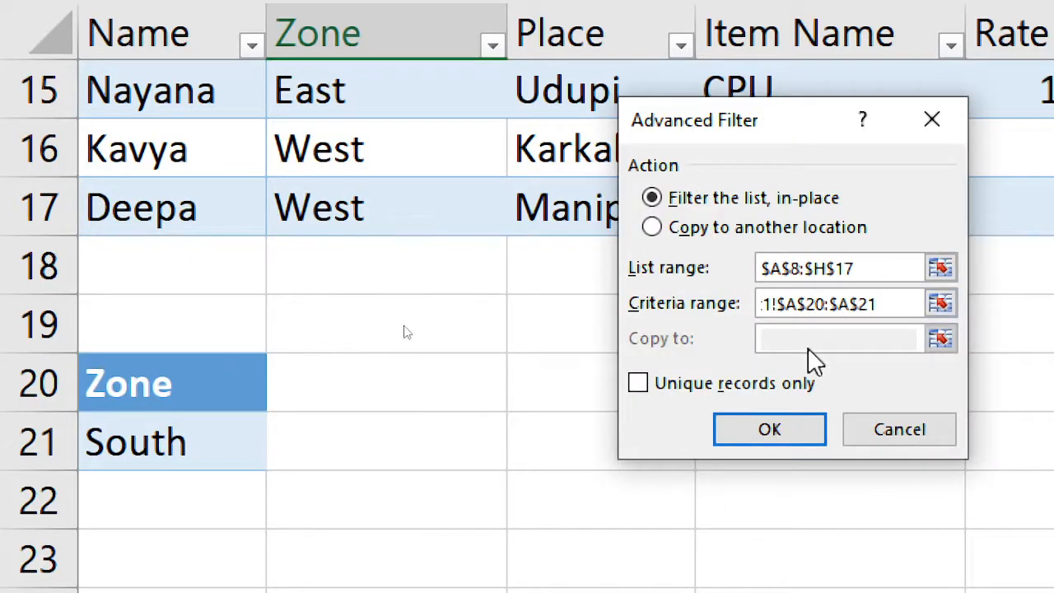
drag(892, 301, 711, 303)
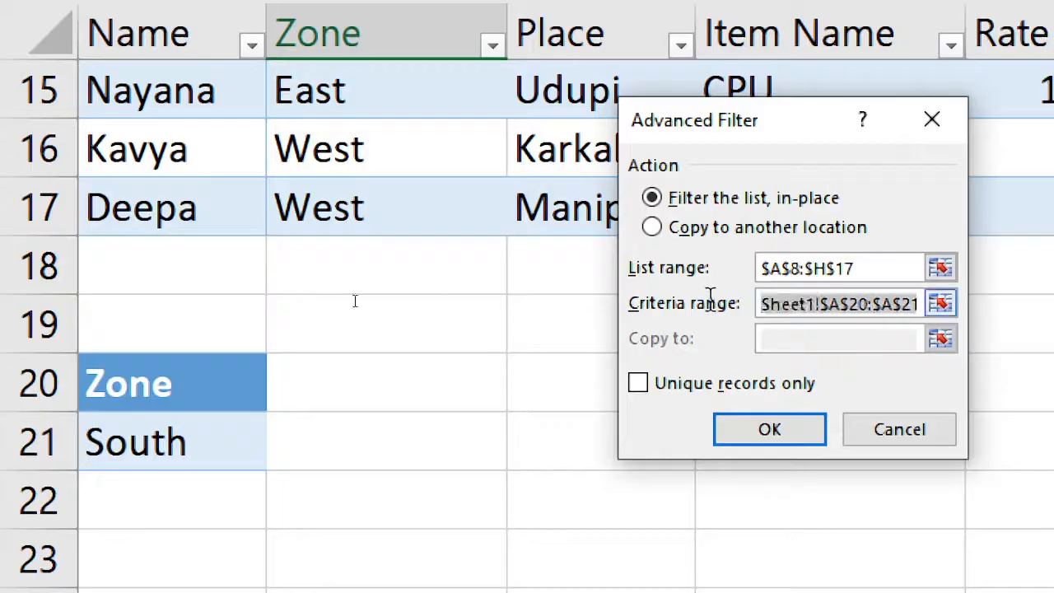
key(Delete)
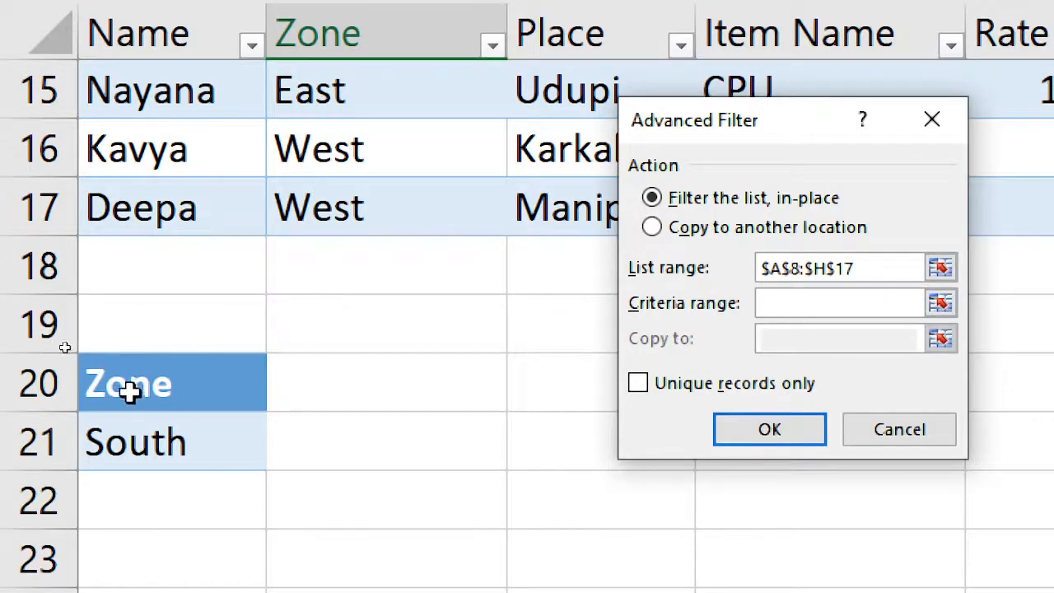
drag(130, 390, 138, 444)
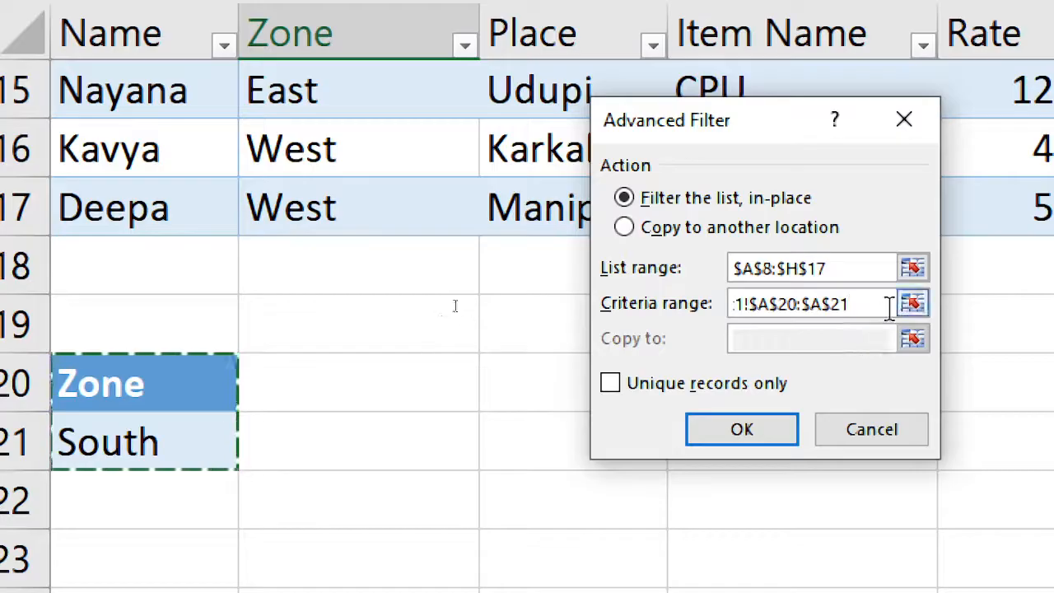
drag(889, 307, 557, 313)
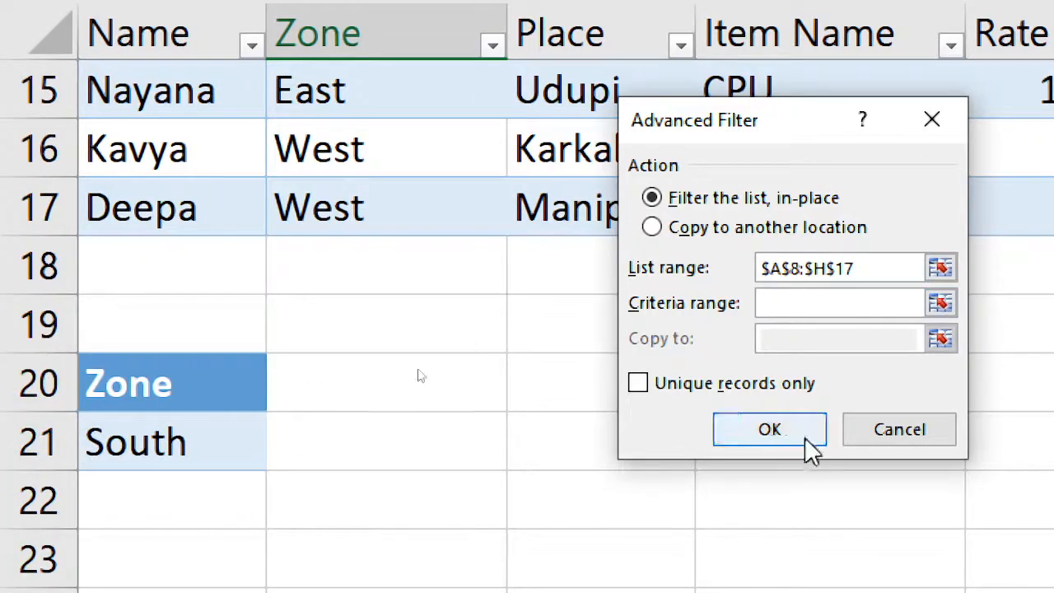
Set the filter's criteria range to Sheet1!$A$20:$A$21, the Zone header and South value.
click(940, 305)
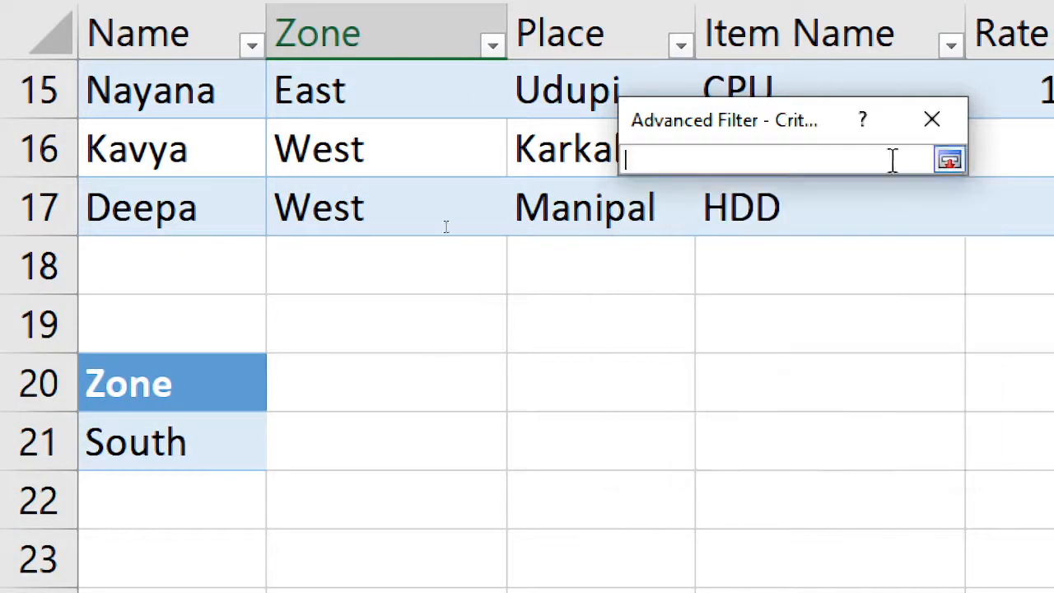
drag(171, 386, 169, 445)
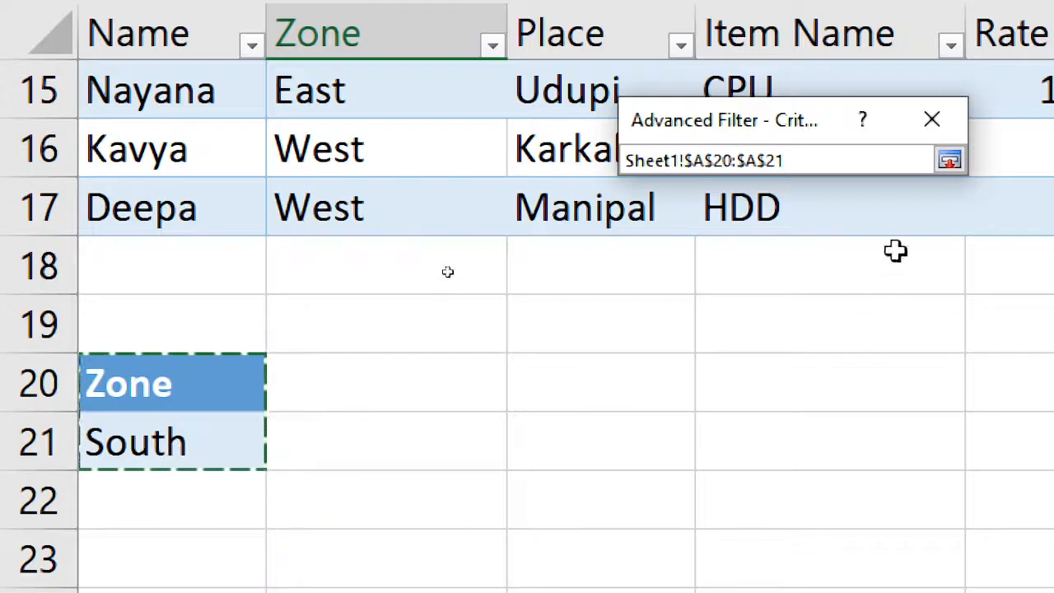
click(951, 161)
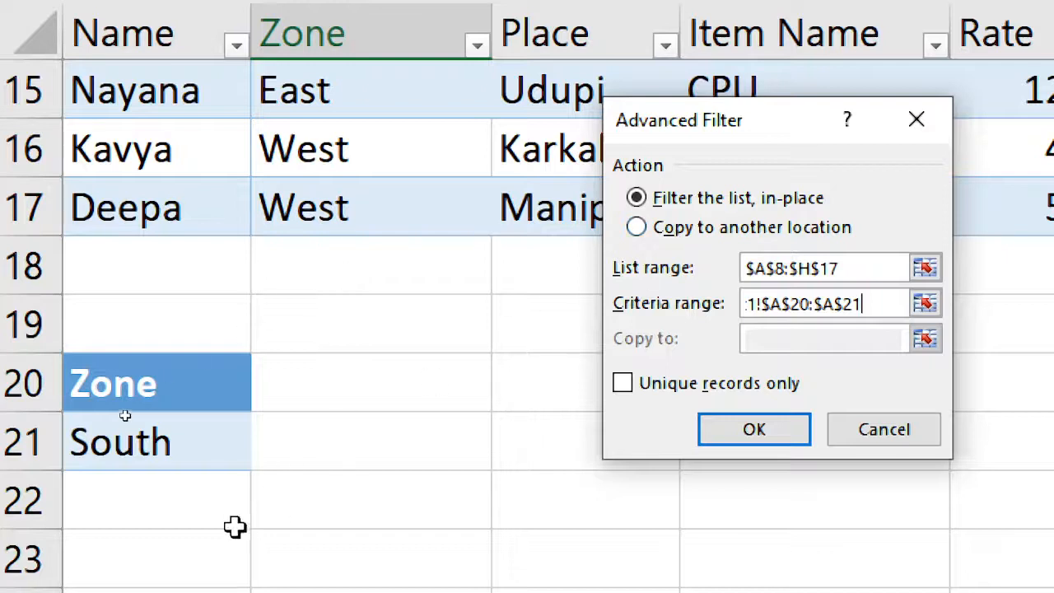
Set the filter to copy its results to another location starting at Sheet1!$A$23, and apply it to extract the South records.
click(638, 228)
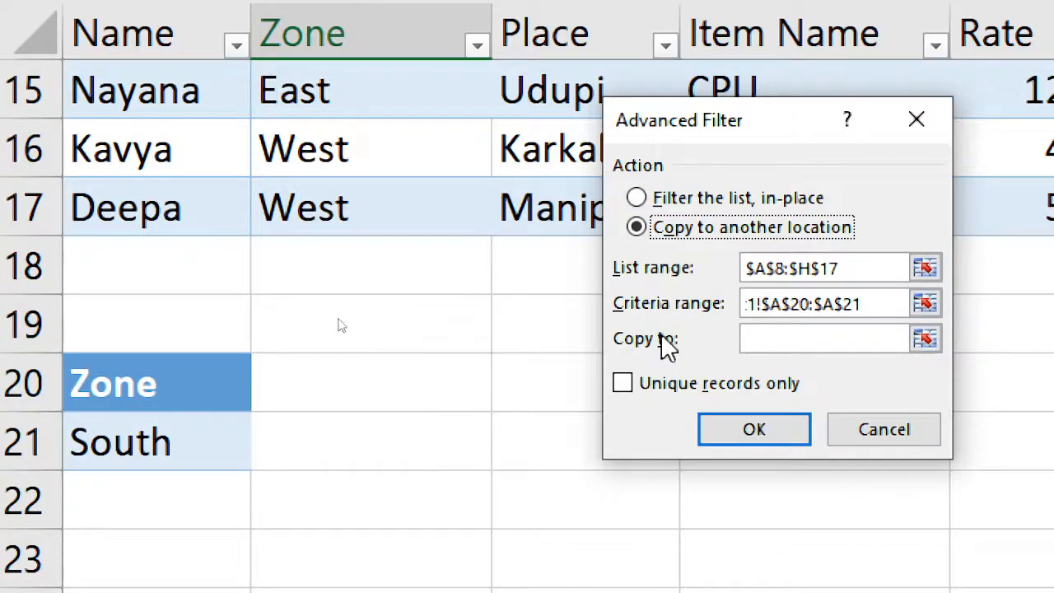
click(778, 338)
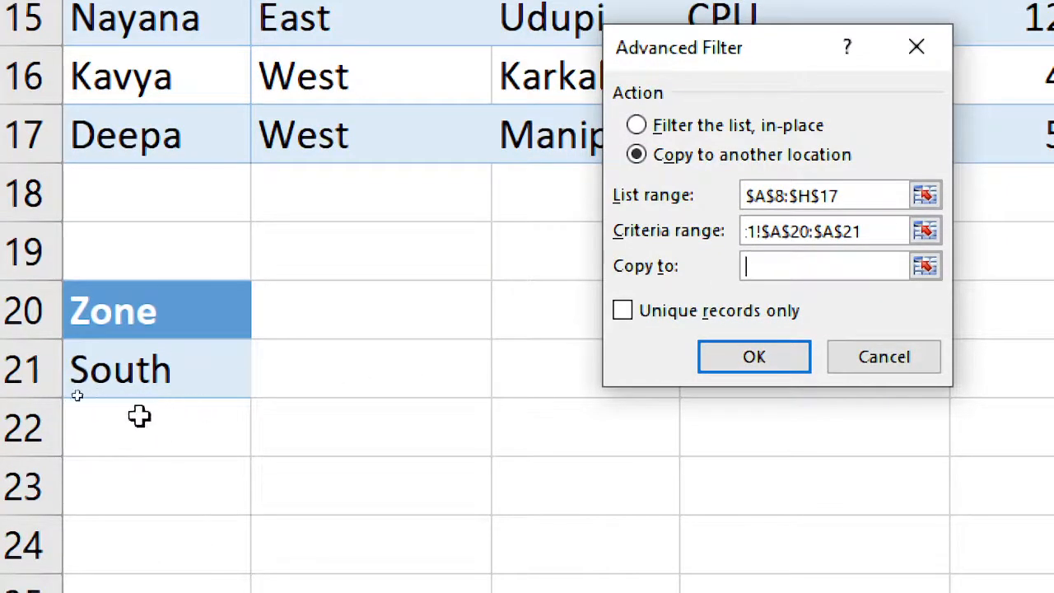
click(144, 482)
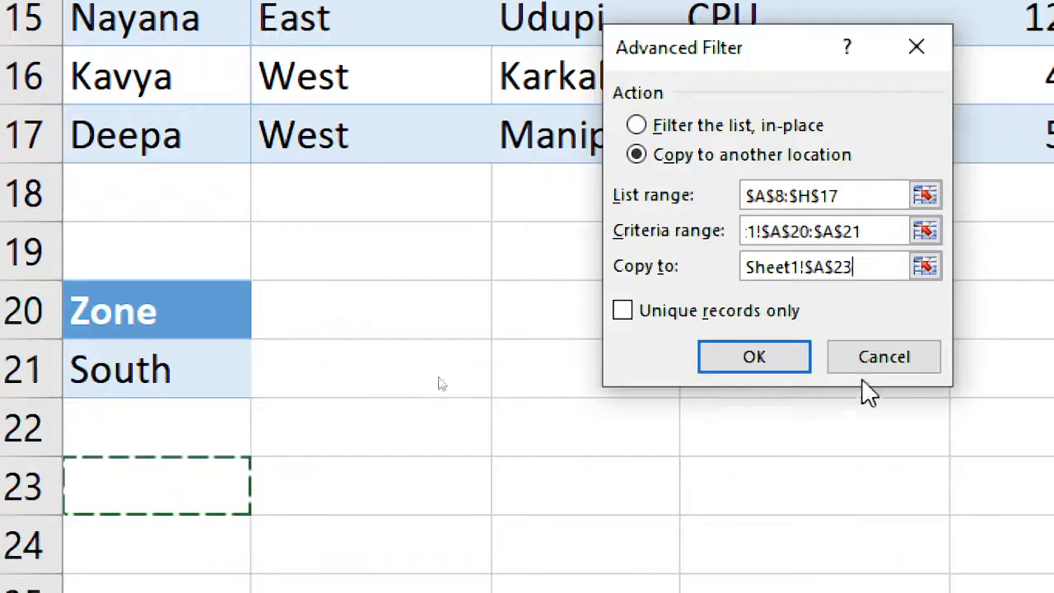
click(782, 358)
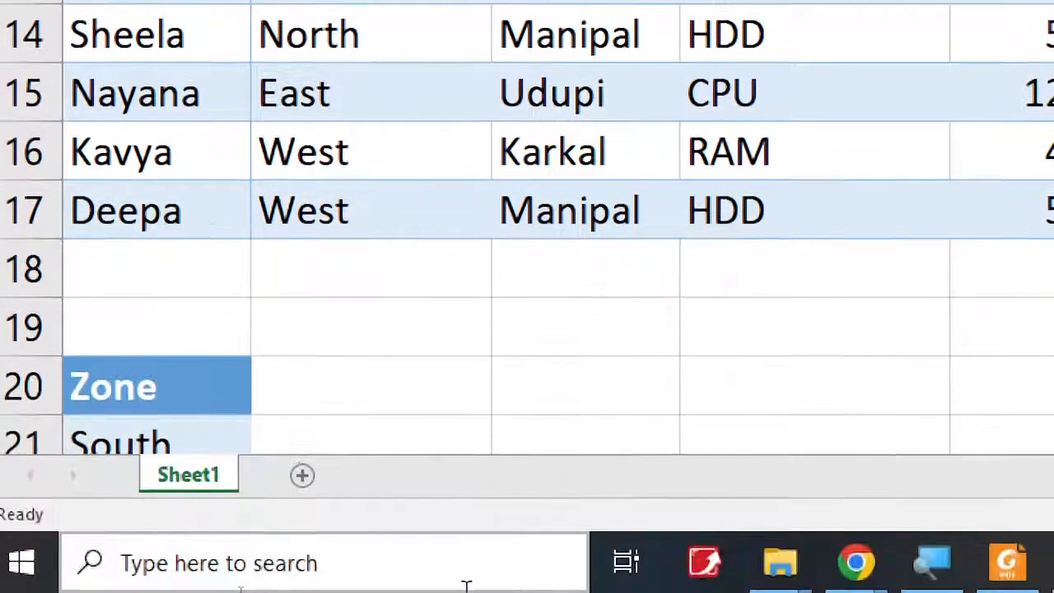
scroll(542, 286, down, 3)
scroll(543, 284, up, 1)
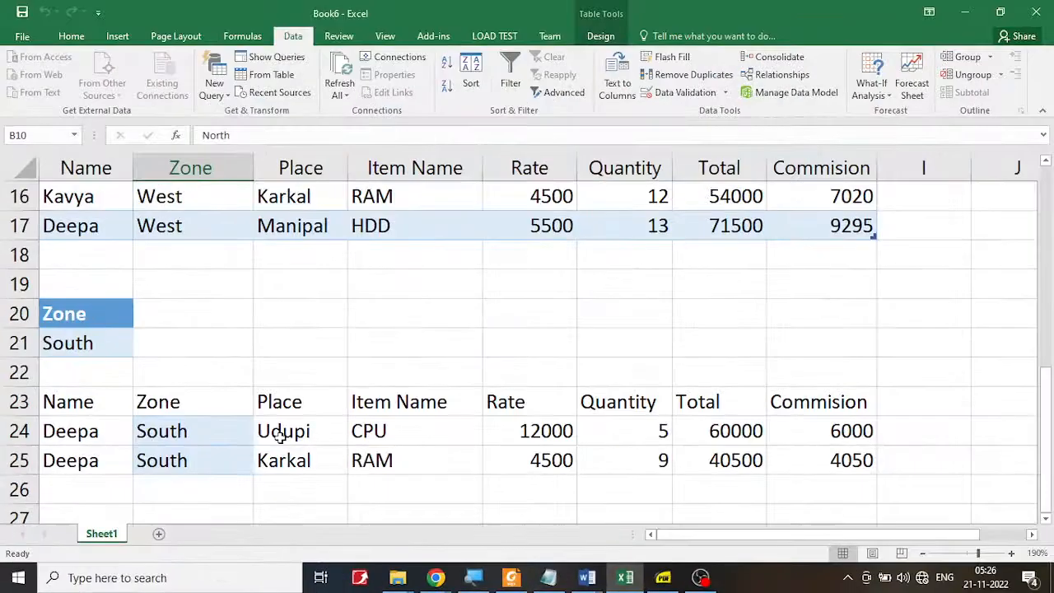
scroll(472, 420, down, 1)
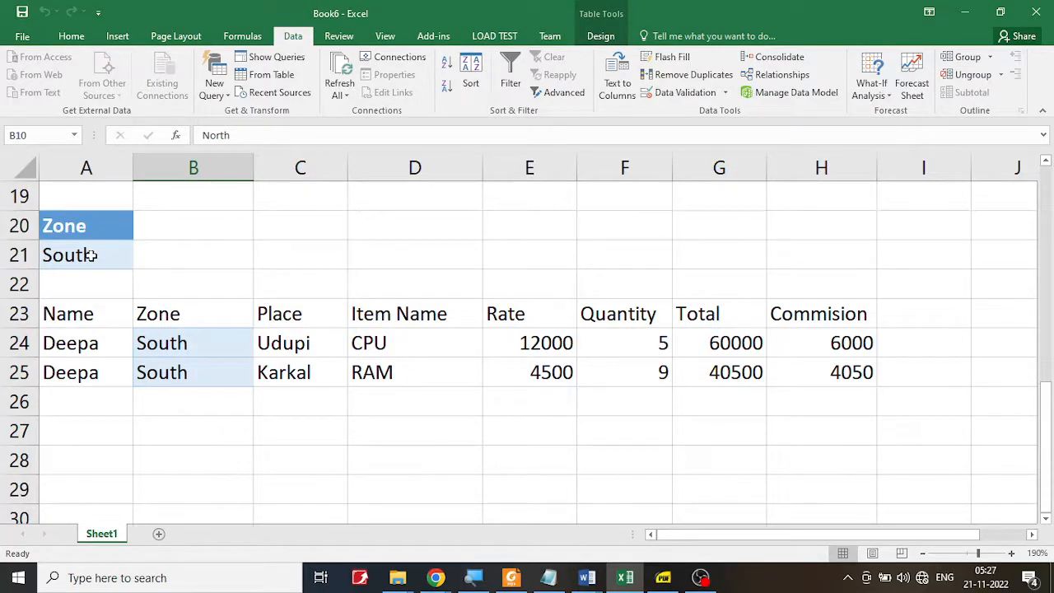
Switch to the lab PDF, check the advanced filtering tasks again, and return to the Excel workbook.
click(663, 577)
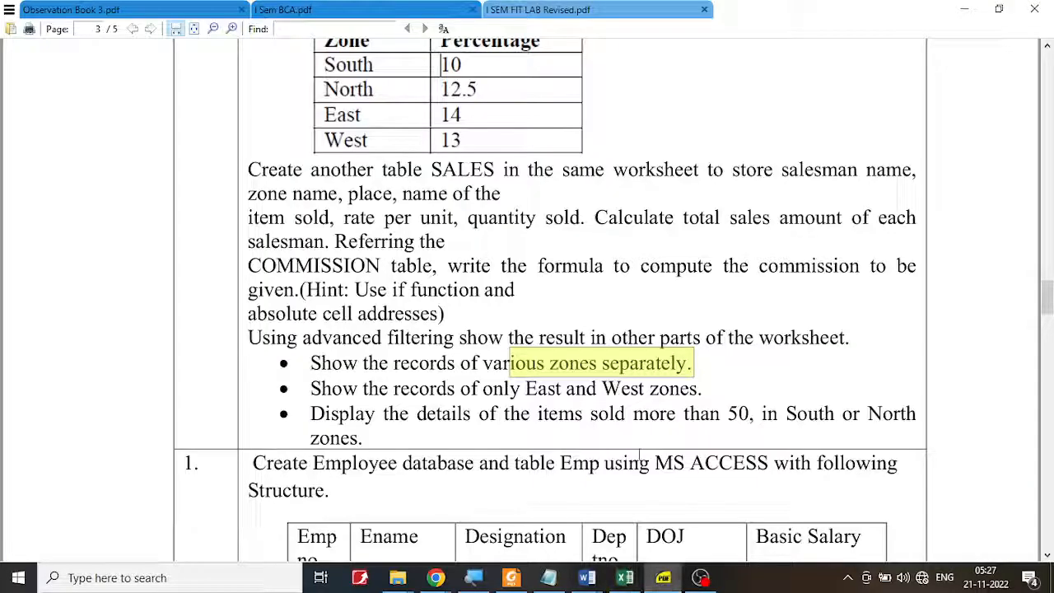
click(595, 411)
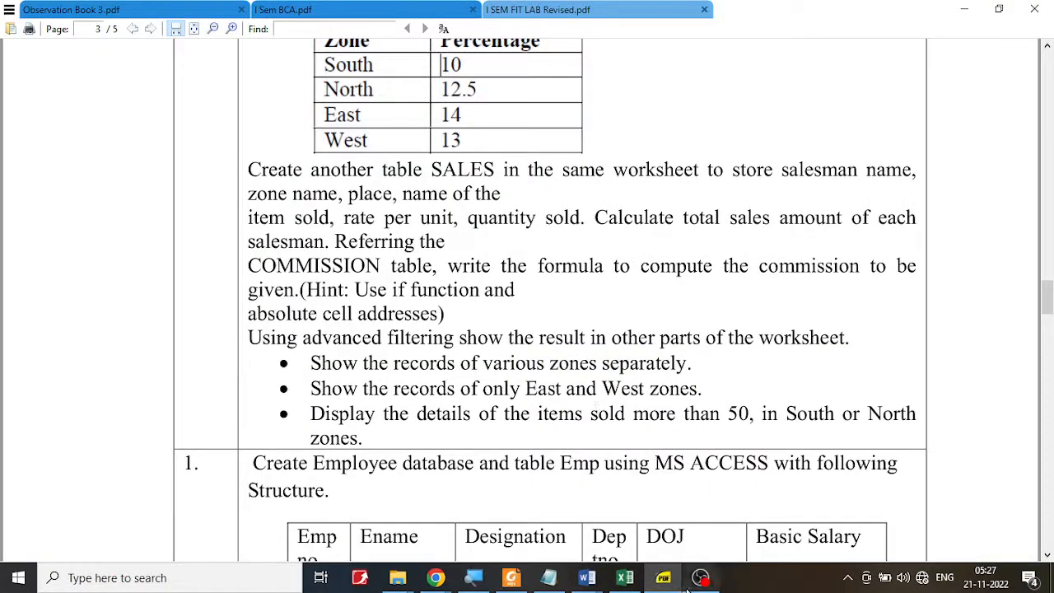
click(663, 577)
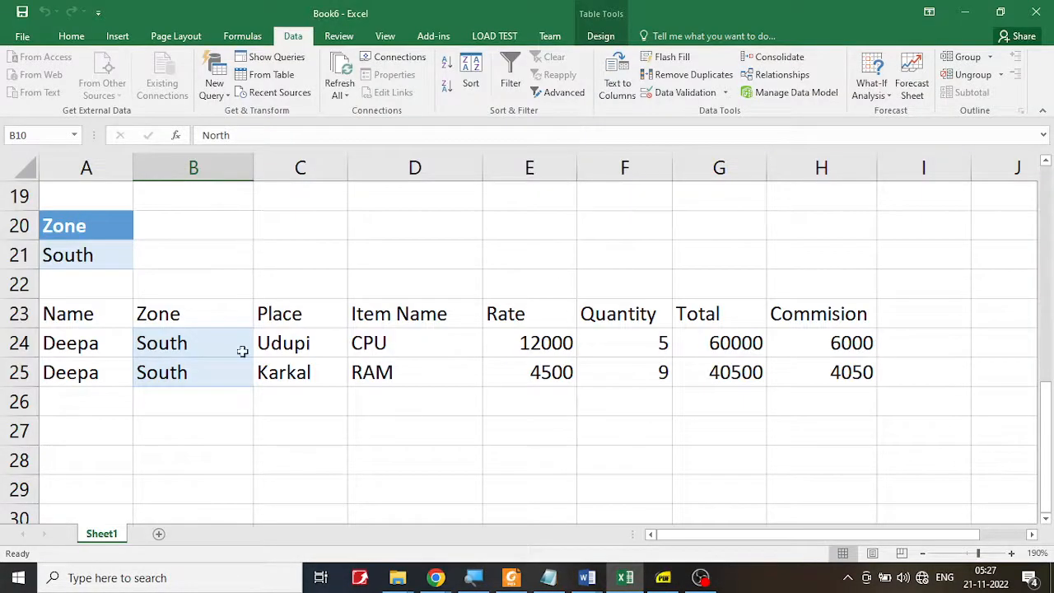
Copy the Zone header and South criteria cells A20:A21 and paste them at A28, below the extracted South records.
drag(91, 225, 91, 255)
click(176, 262)
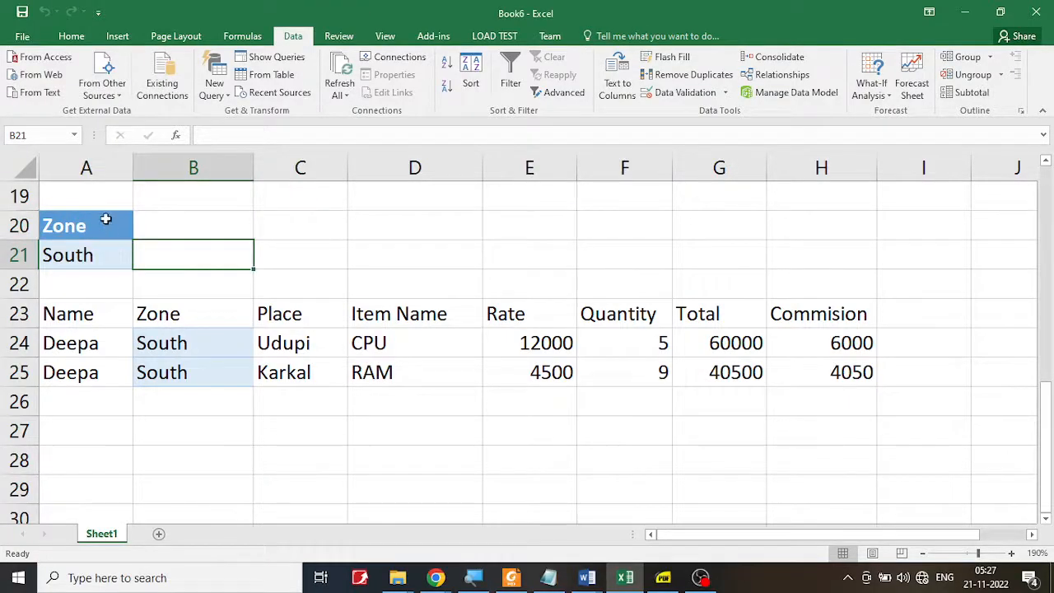
drag(105, 219, 104, 255)
click(225, 254)
drag(71, 224, 68, 255)
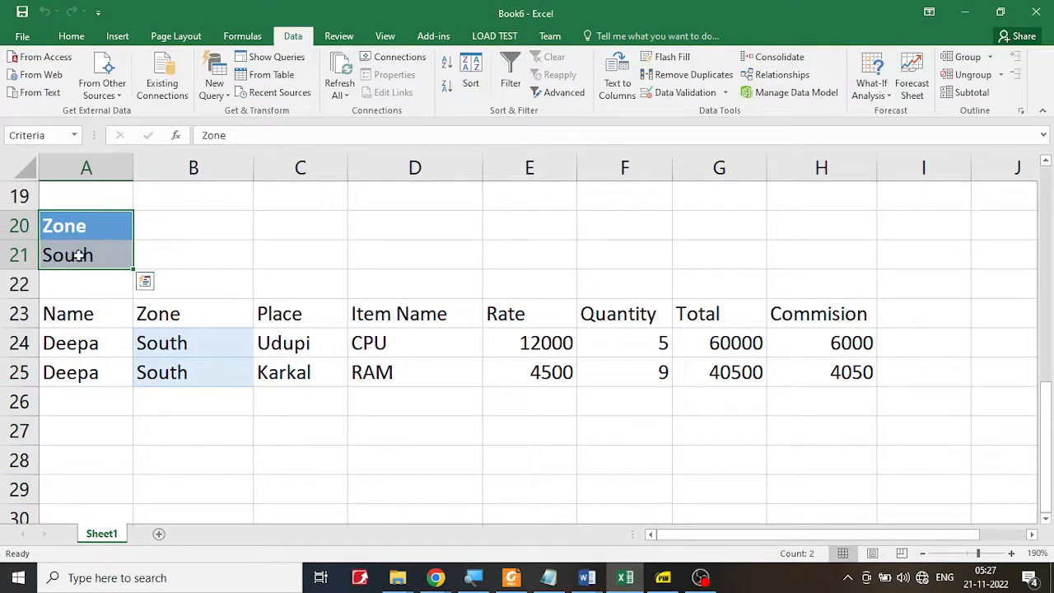
key(ctrl+c)
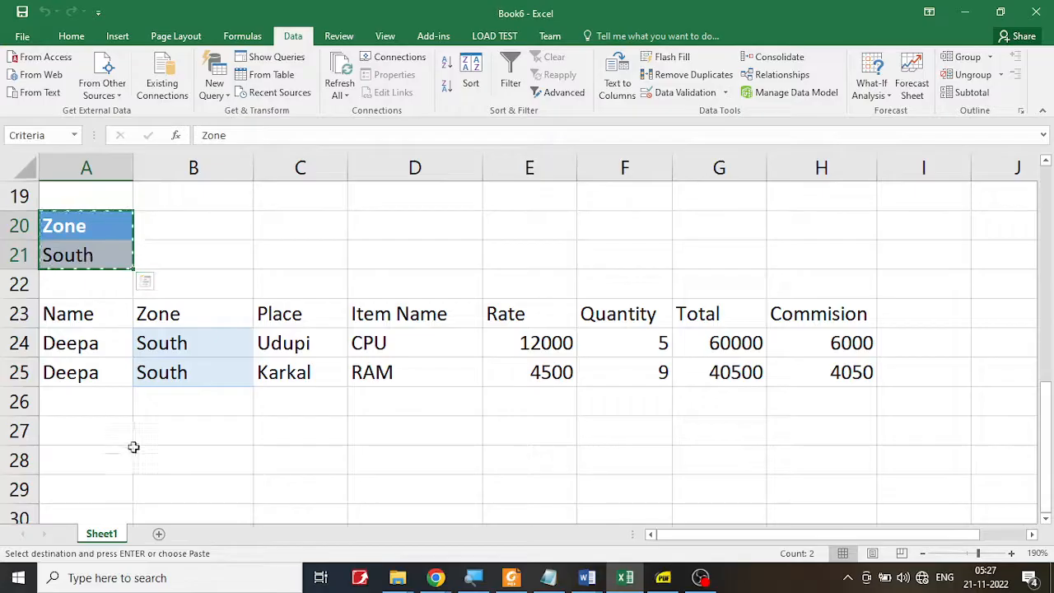
click(107, 459)
key(ctrl+v)
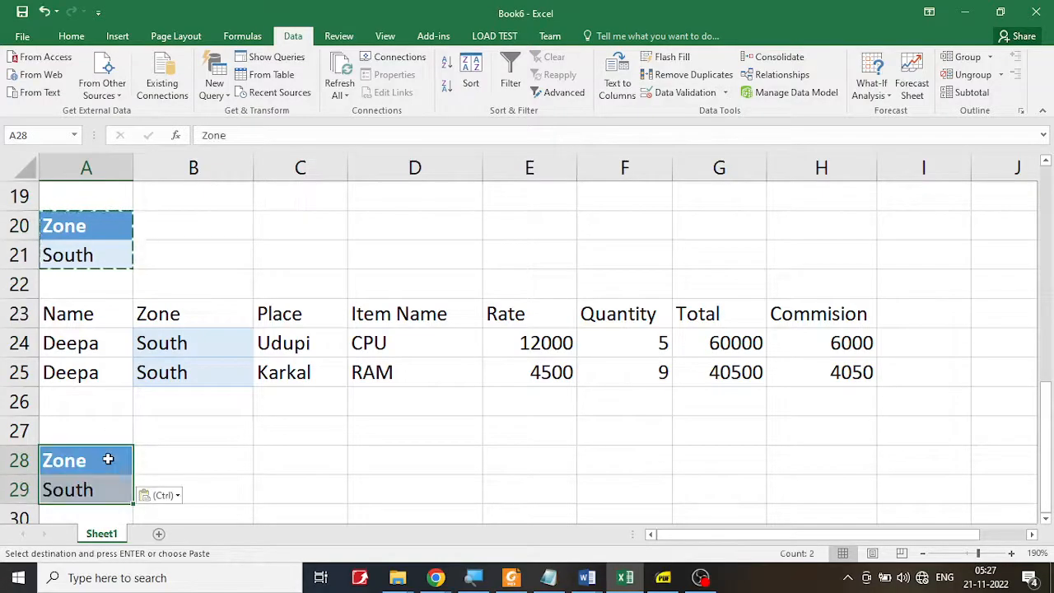
Change the copied criteria value in cell A29 to North.
scroll(107, 458, down, 1)
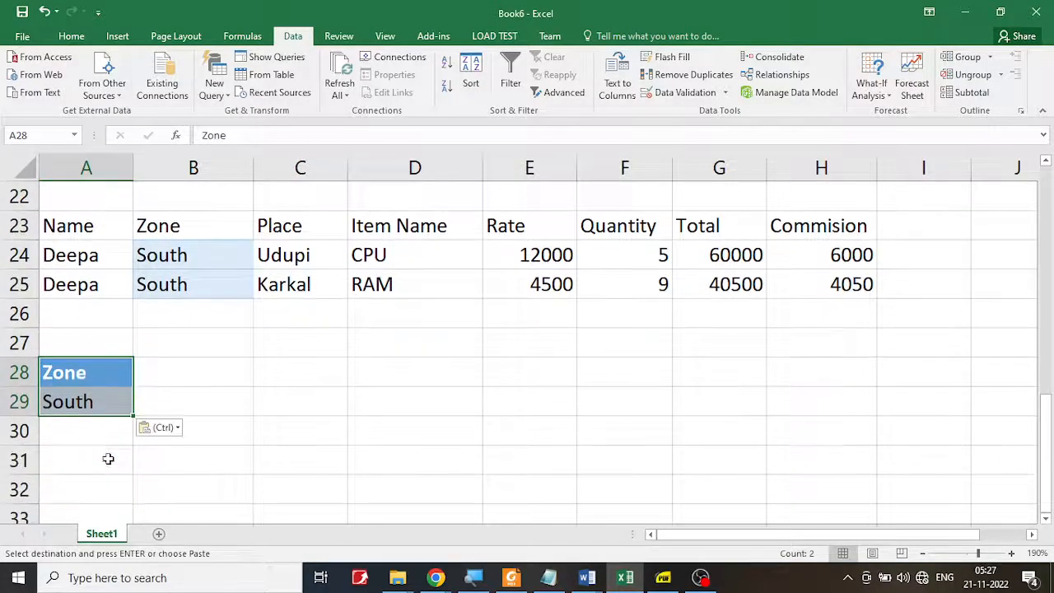
double_click(115, 404)
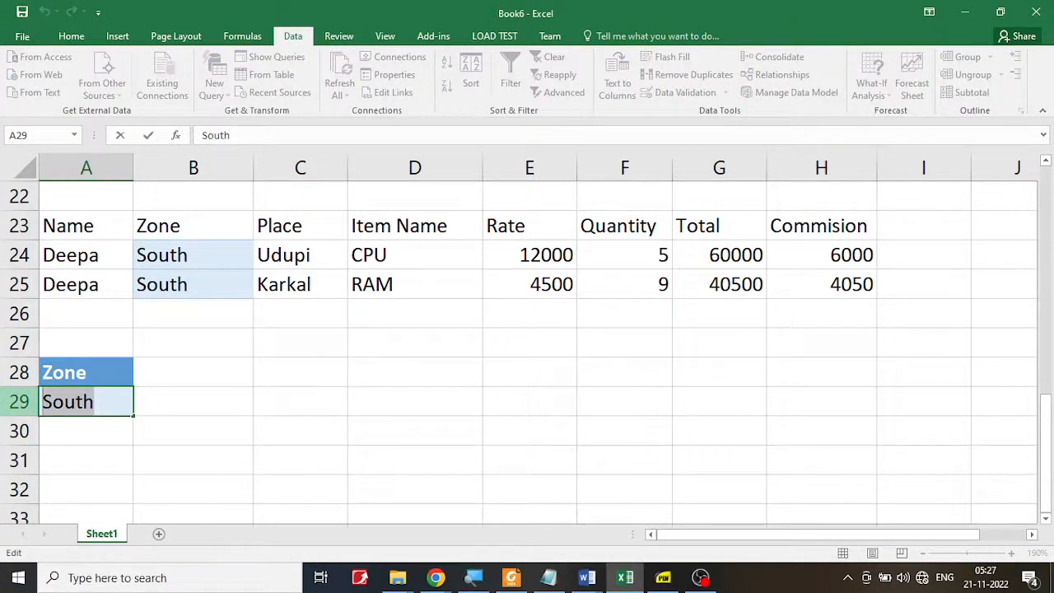
text(Nor)
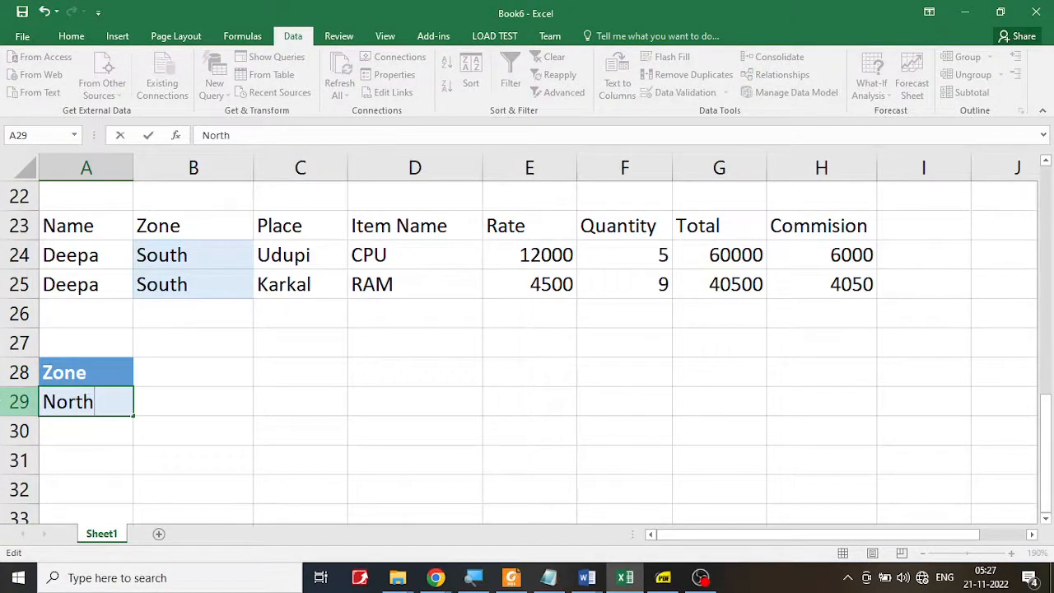
key(Return)
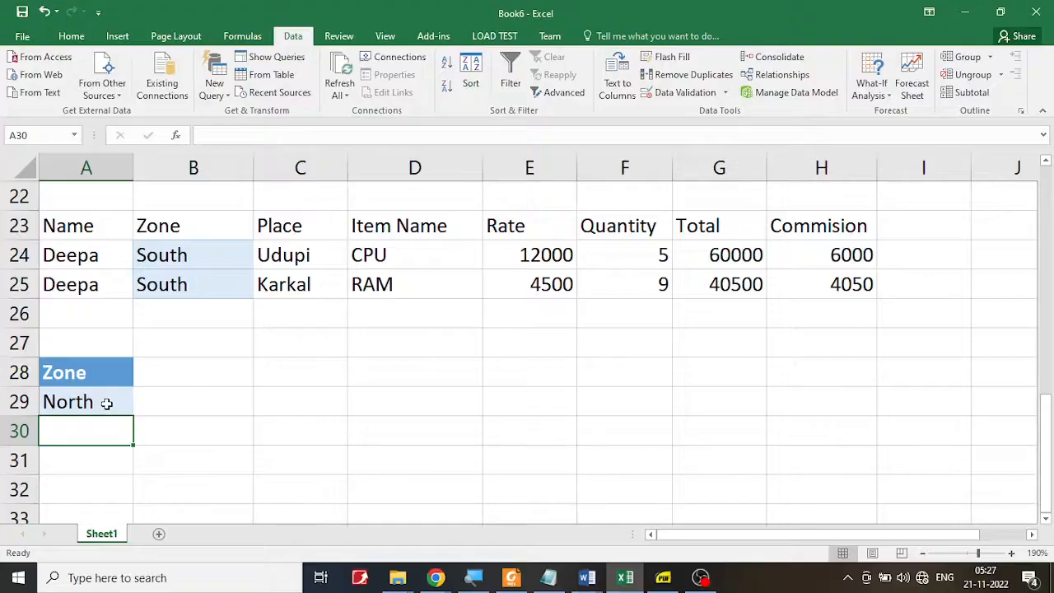
Open the Advanced Filter for the sales table with list range $A$8:$H$17 and bring its dialog near the North criteria cells.
scroll(106, 402, up, 4)
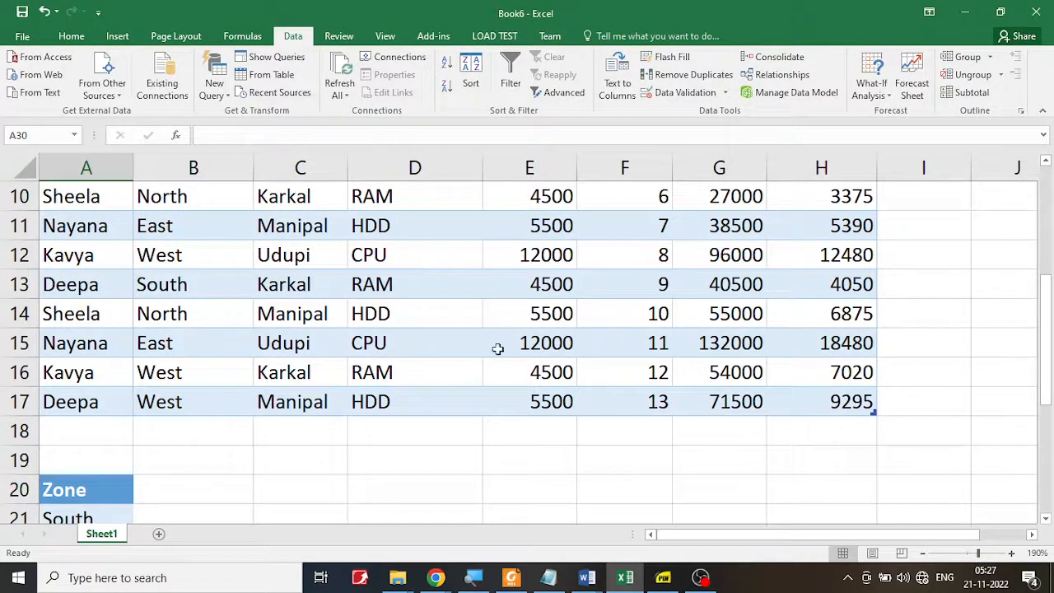
click(297, 255)
scroll(576, 336, up, 1)
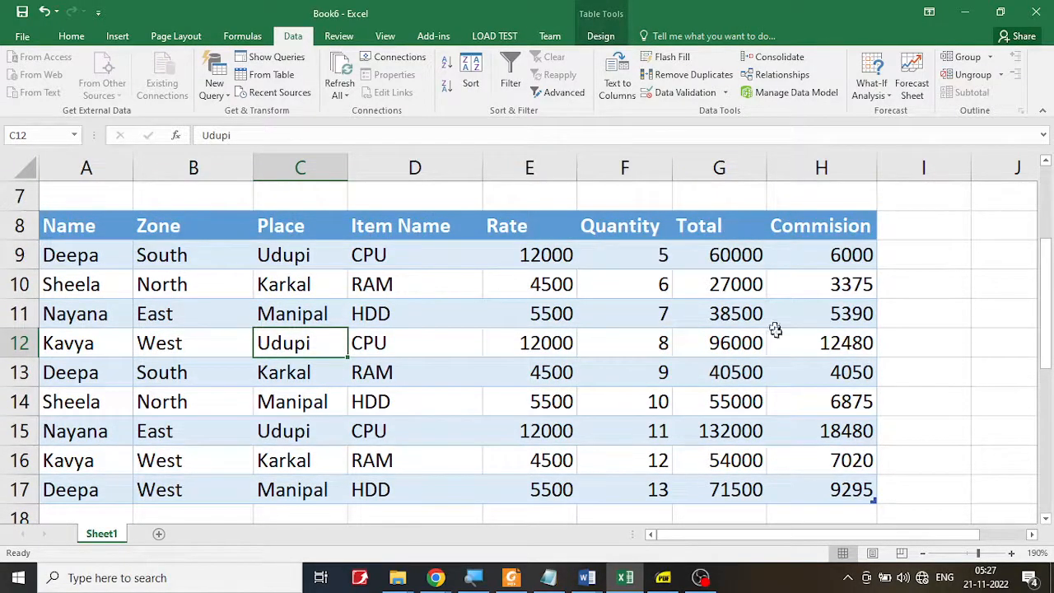
click(387, 313)
click(226, 313)
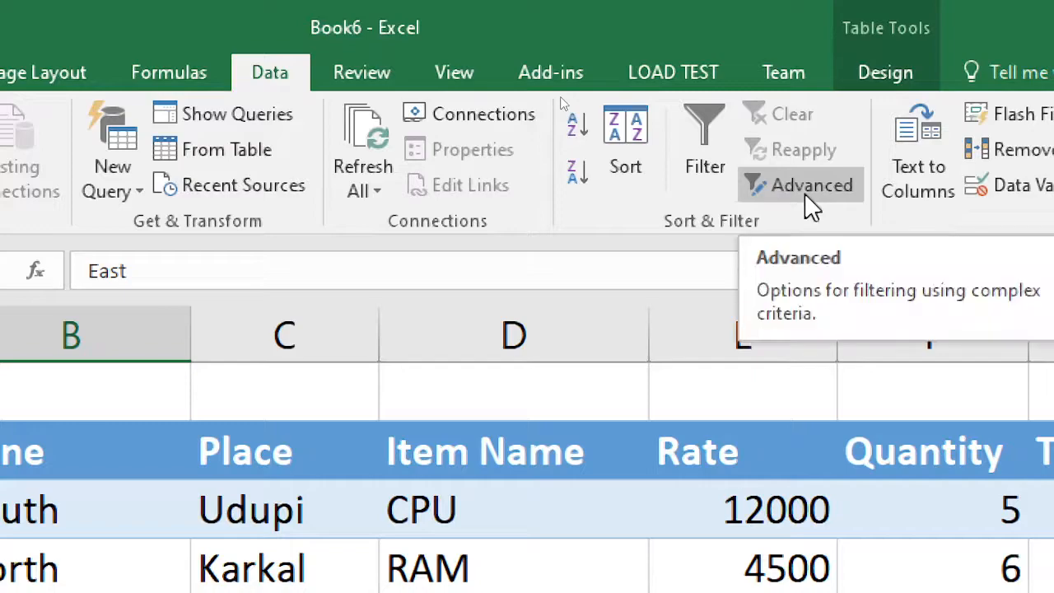
click(807, 199)
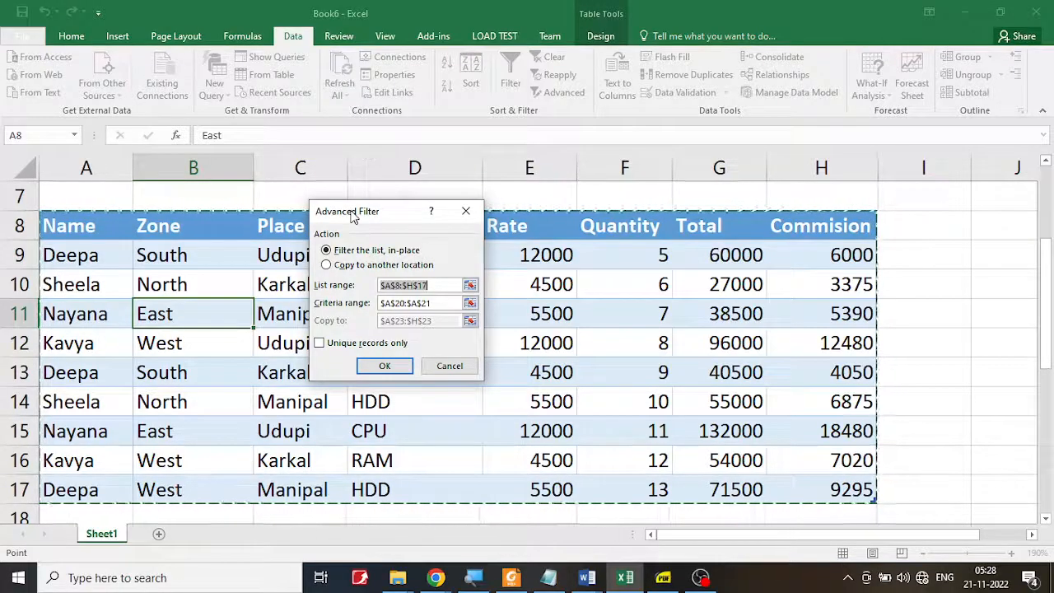
drag(343, 218, 524, 391)
drag(1045, 349, 1049, 509)
drag(564, 387, 565, 308)
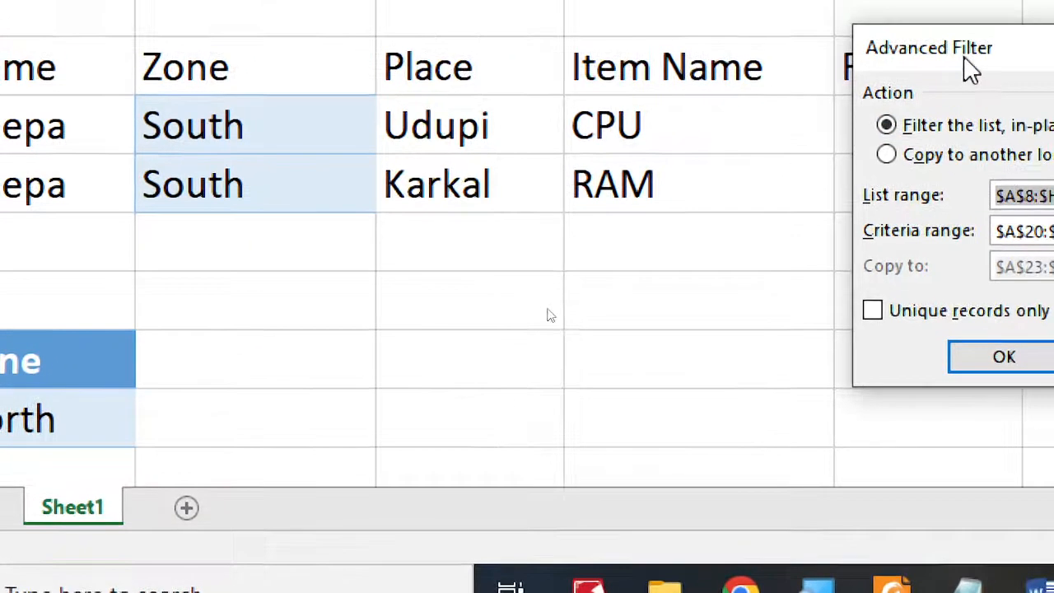
drag(998, 39, 509, 101)
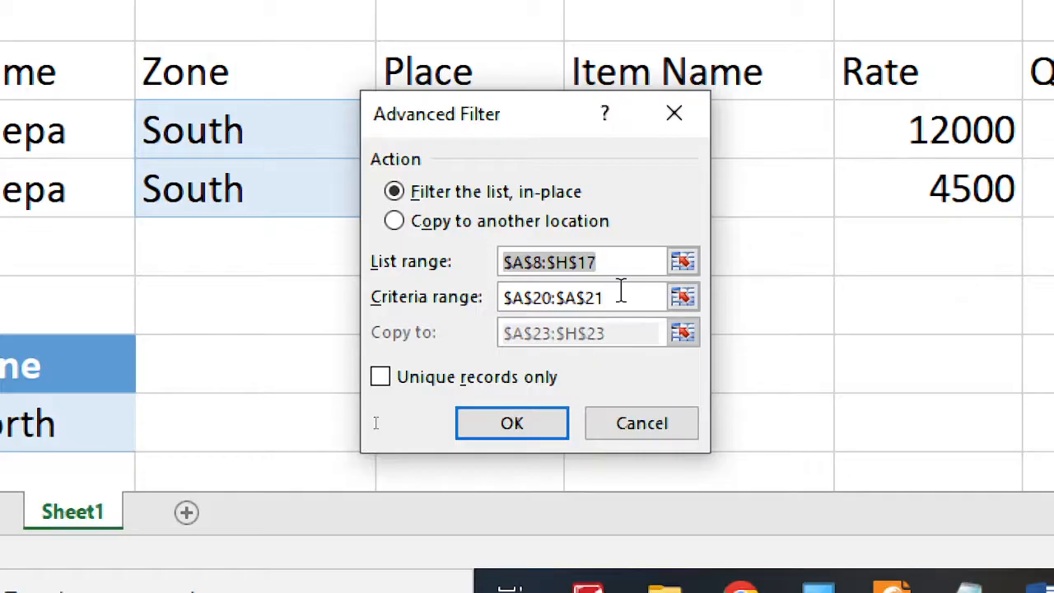
Replace the filter's criteria range with Sheet1!$A$28:$A$29, the Zone header and North value.
drag(621, 290, 501, 304)
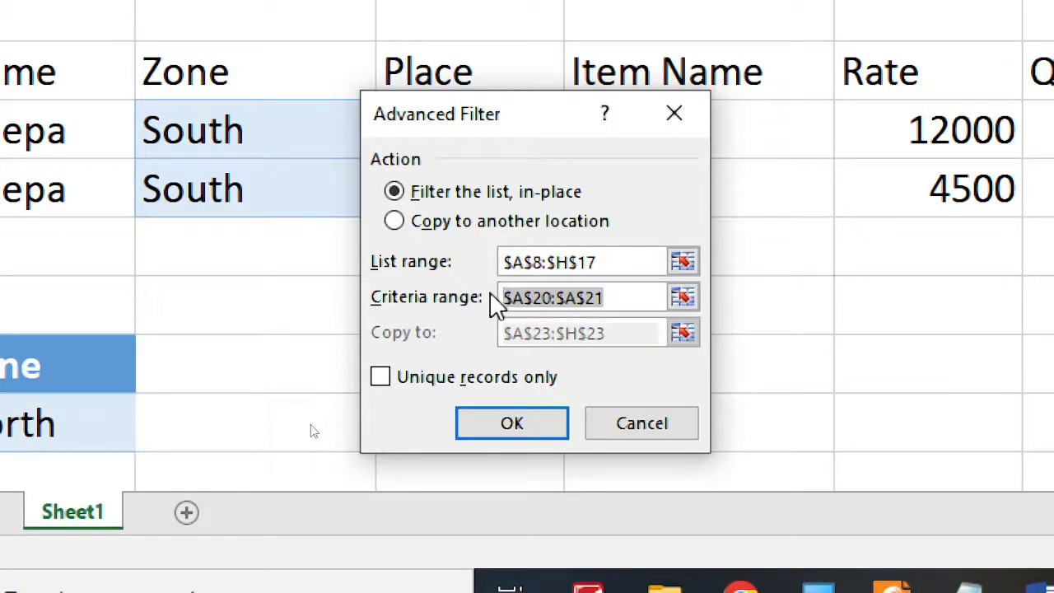
key(BackSpace)
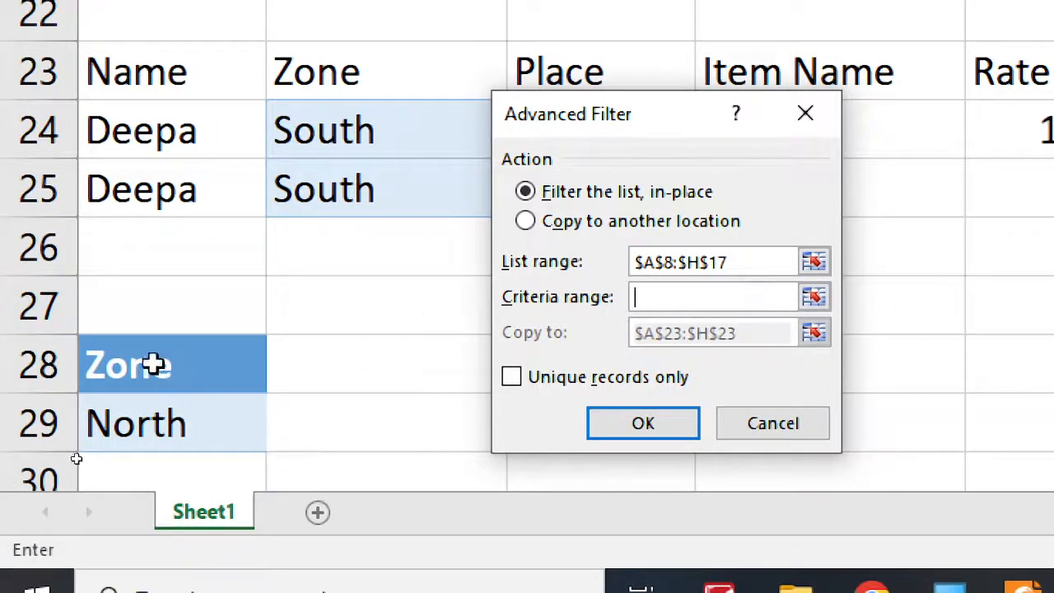
drag(153, 359, 153, 425)
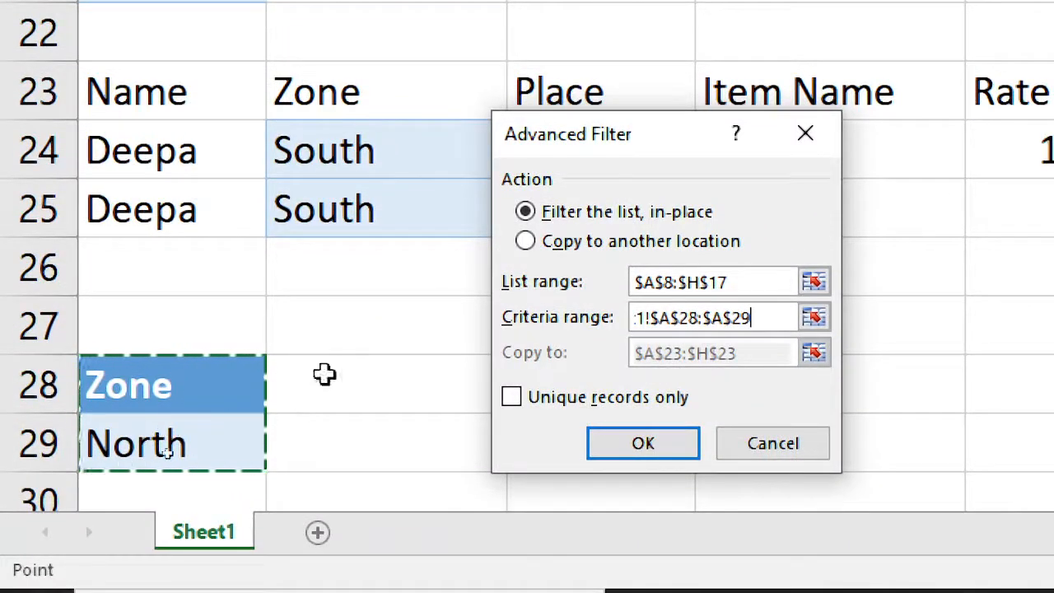
Set the filter to copy its results to another location starting at Sheet1!$A$31, and apply it to extract the North records.
click(526, 241)
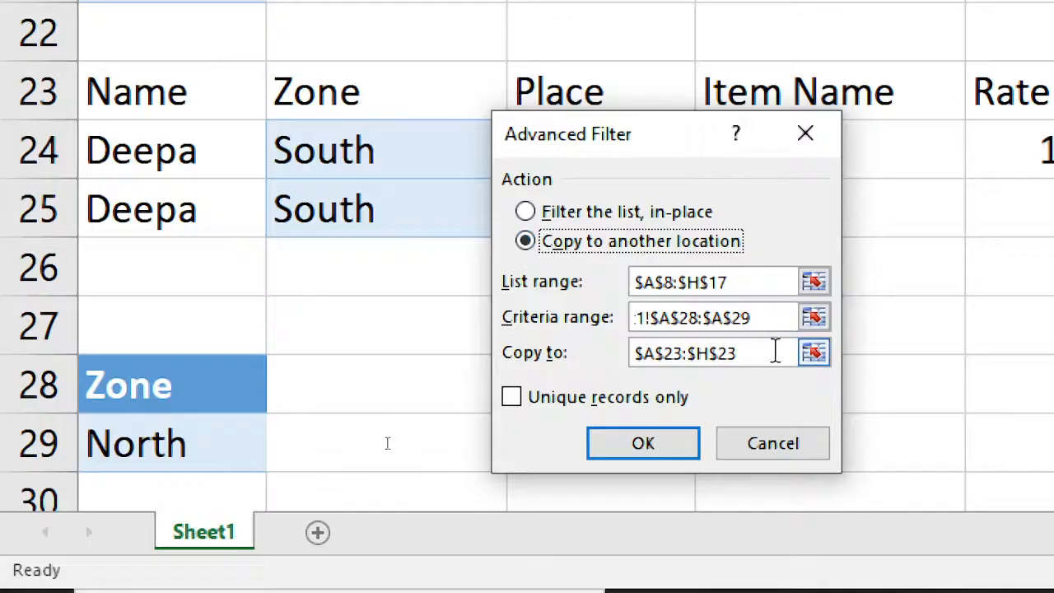
click(740, 354)
drag(740, 354, 576, 337)
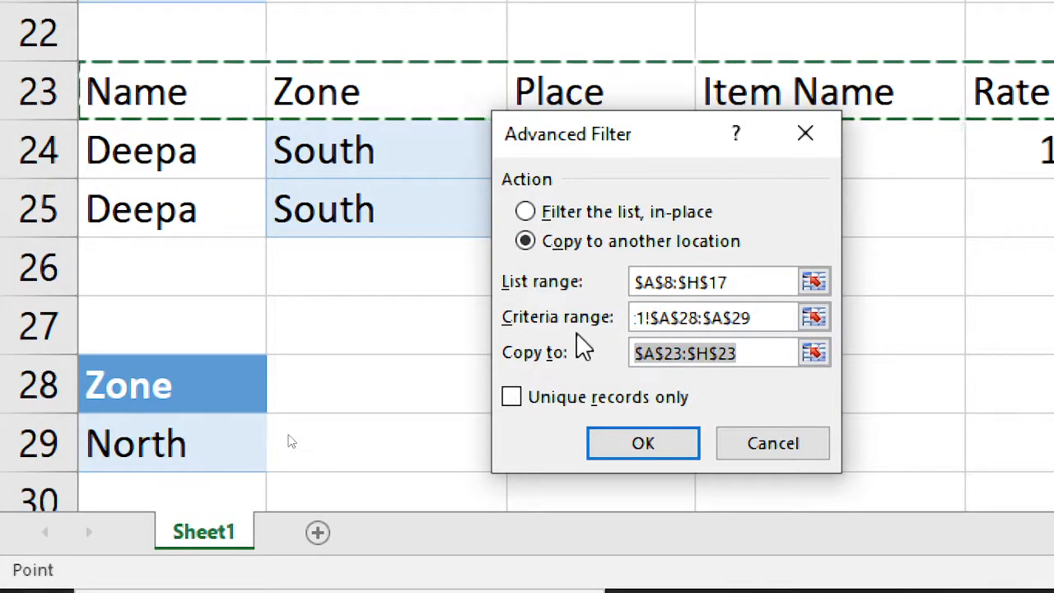
key(BackSpace)
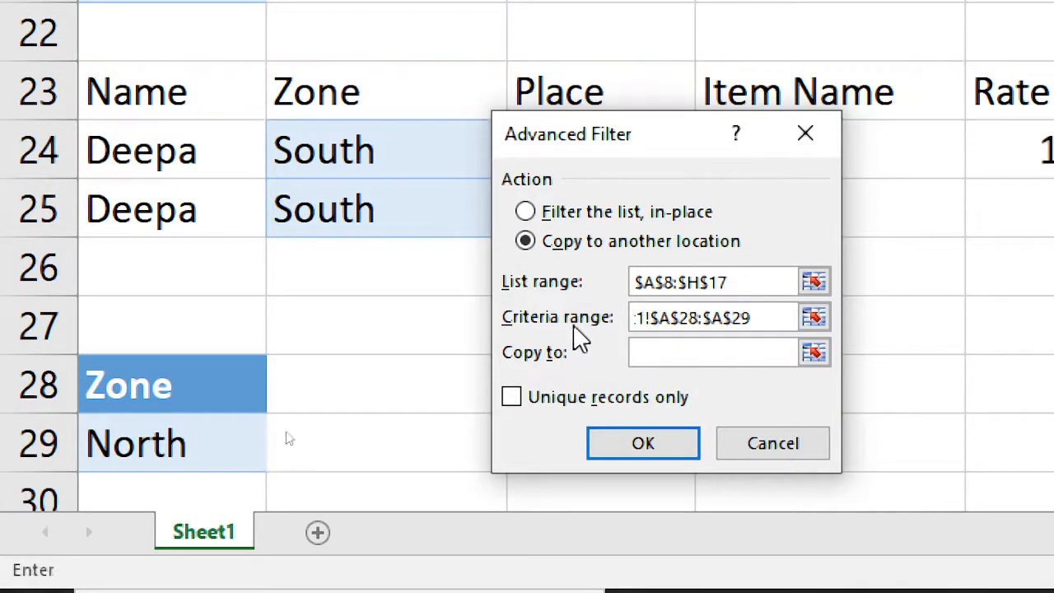
scroll(176, 435, down, 1)
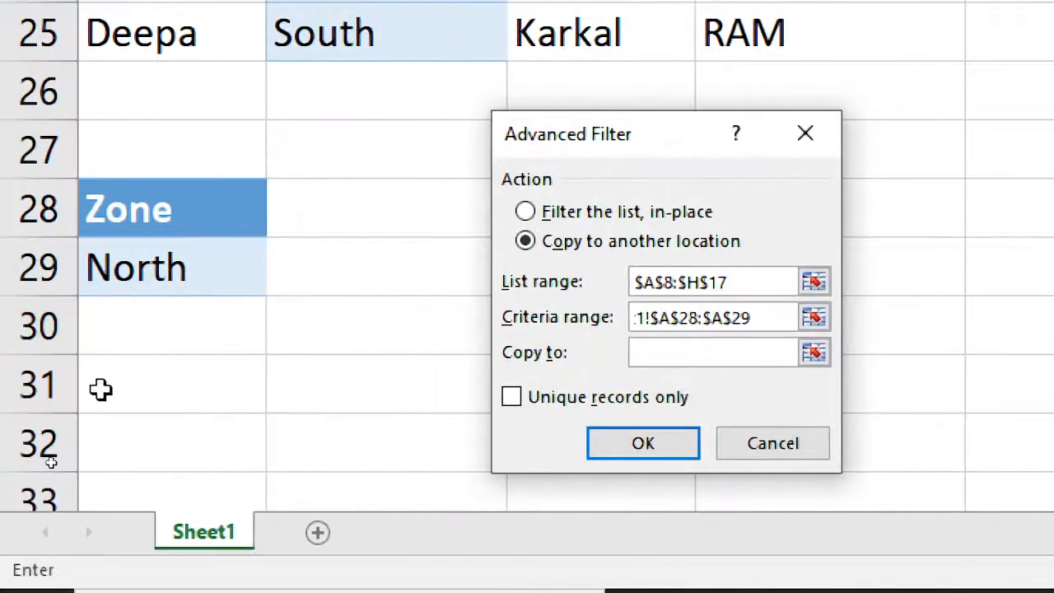
click(150, 378)
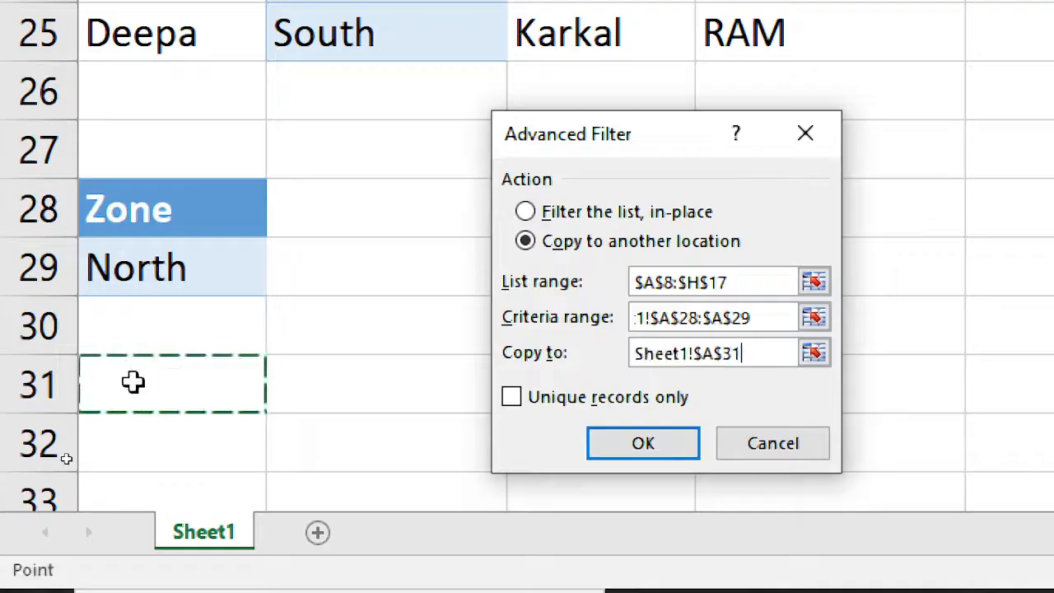
click(627, 442)
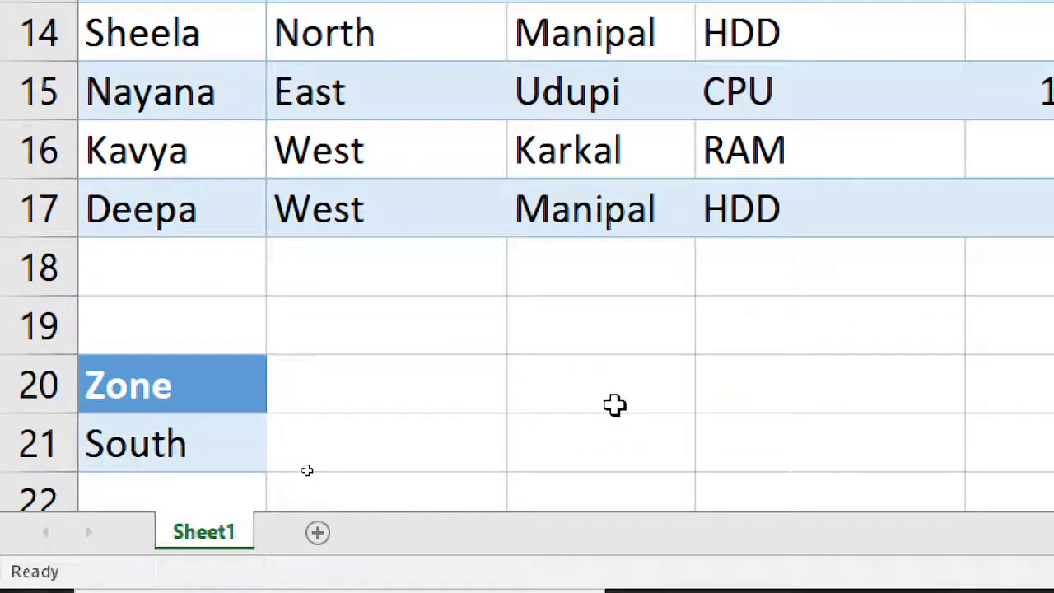
scroll(614, 404, down, 2)
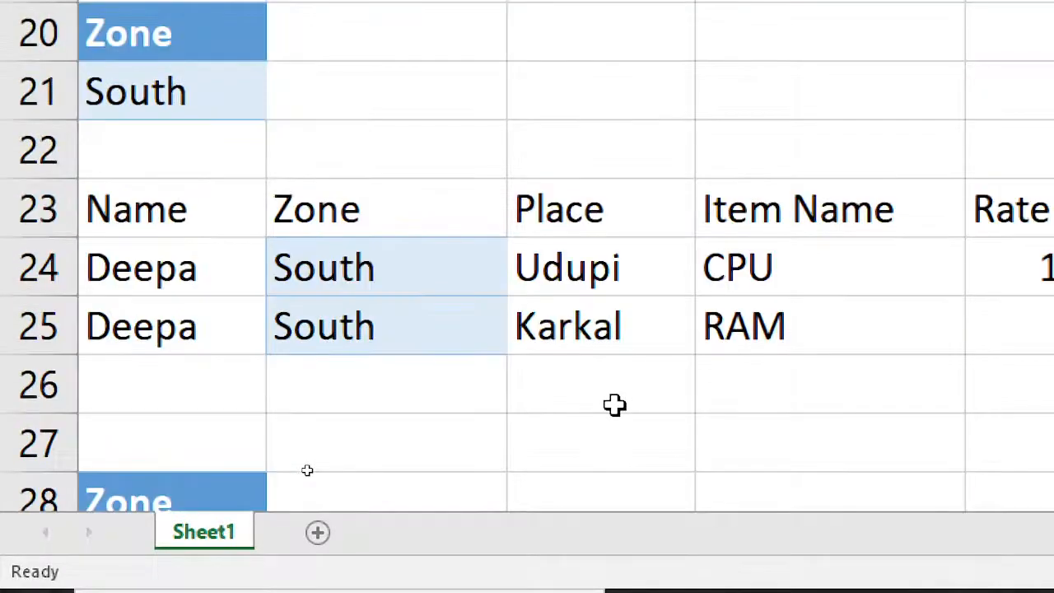
scroll(614, 404, down, 1)
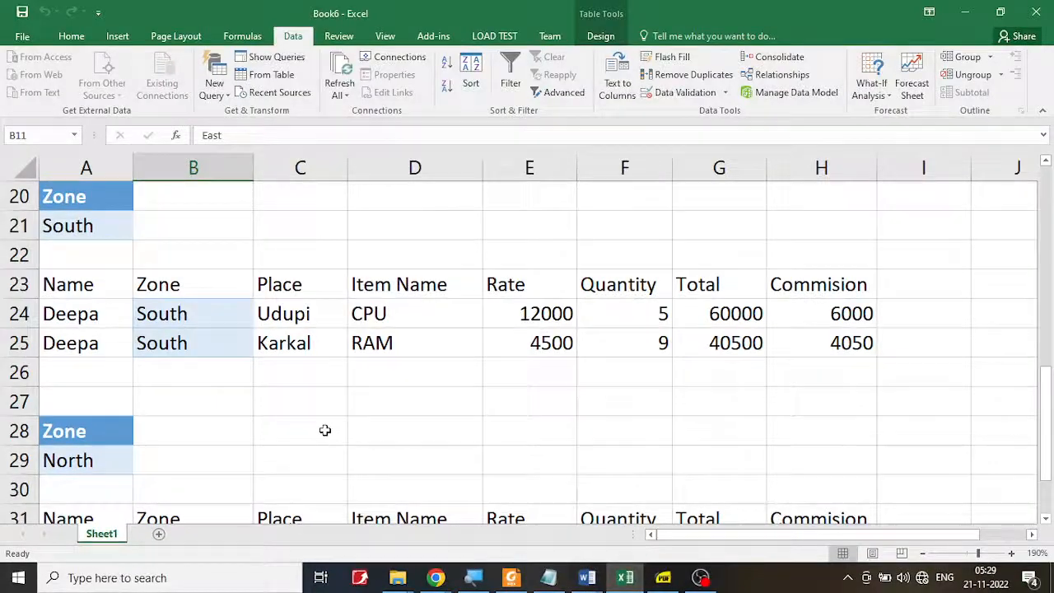
scroll(325, 430, down, 2)
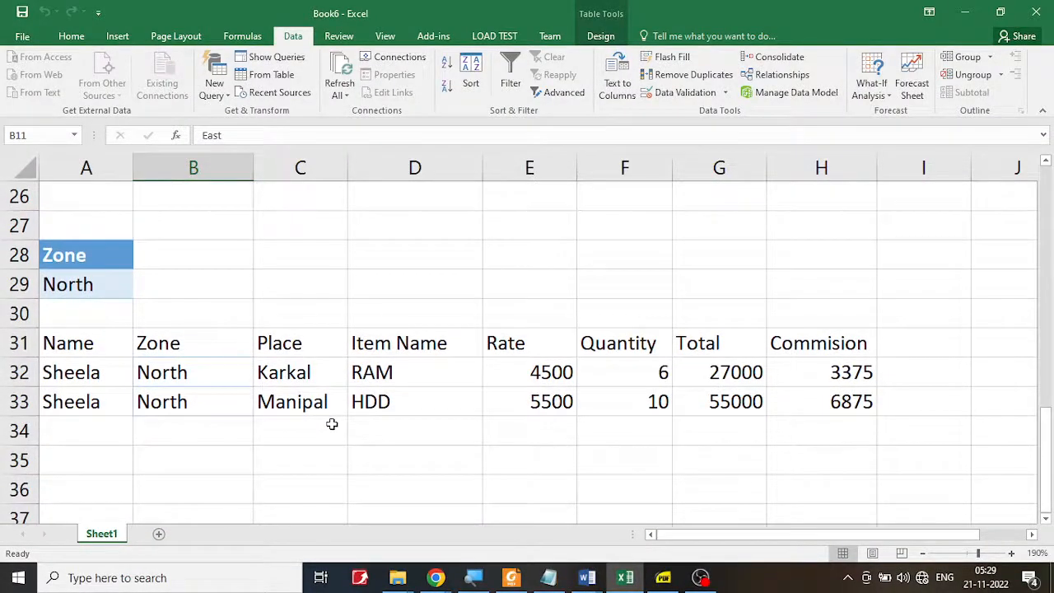
Copy the Zone header and North criteria cells A28:A29 and paste them at A35, below the extracted North records.
click(70, 252)
drag(72, 261, 80, 286)
click(365, 285)
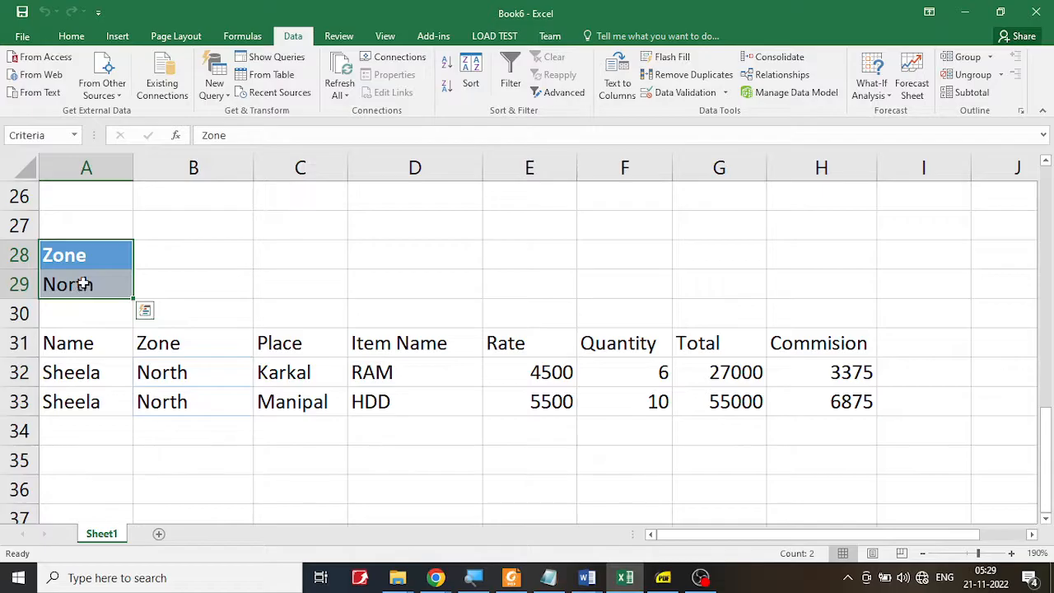
key(ctrl+c)
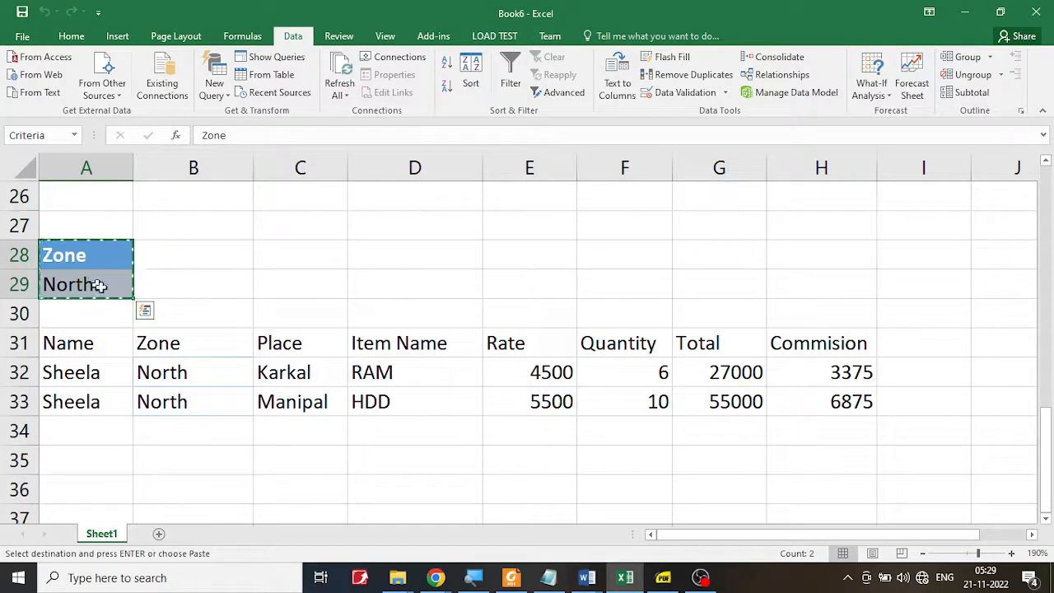
click(85, 474)
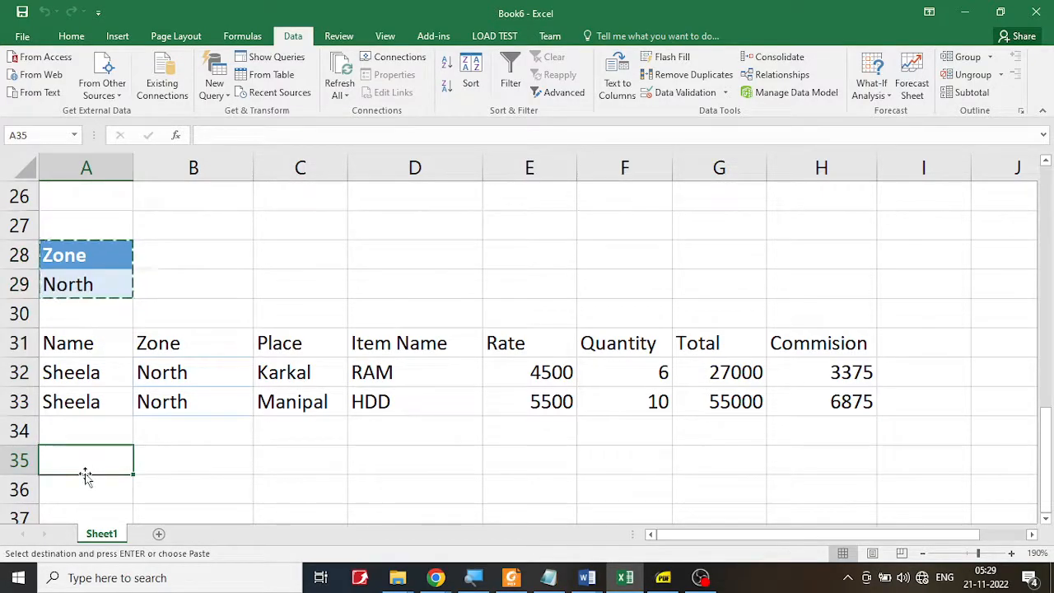
key(ctrl+v)
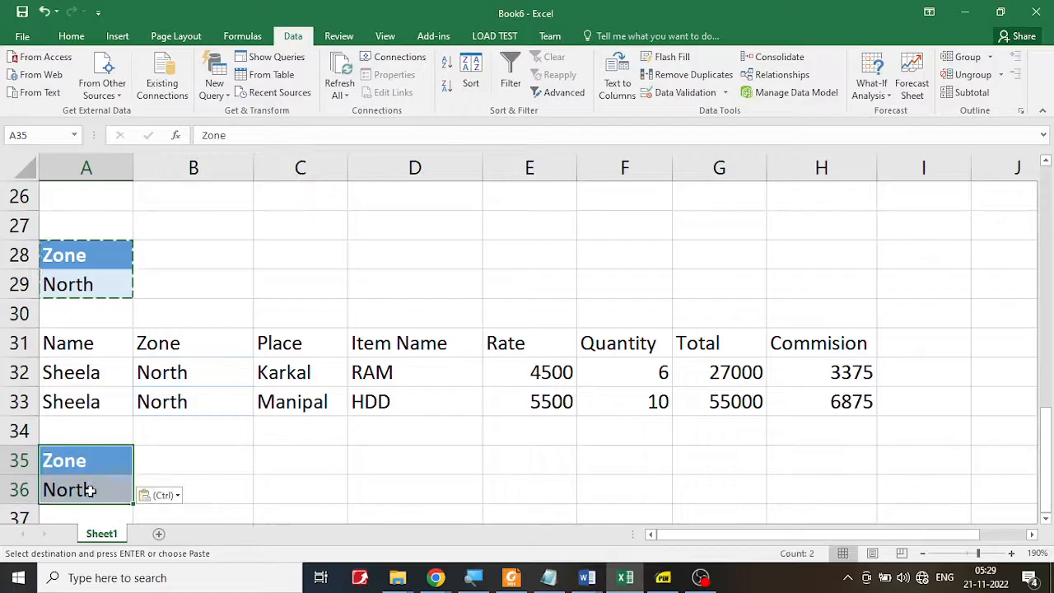
Change the copied criteria value in cell A36 to East.
scroll(90, 489, down, 1)
double_click(97, 402)
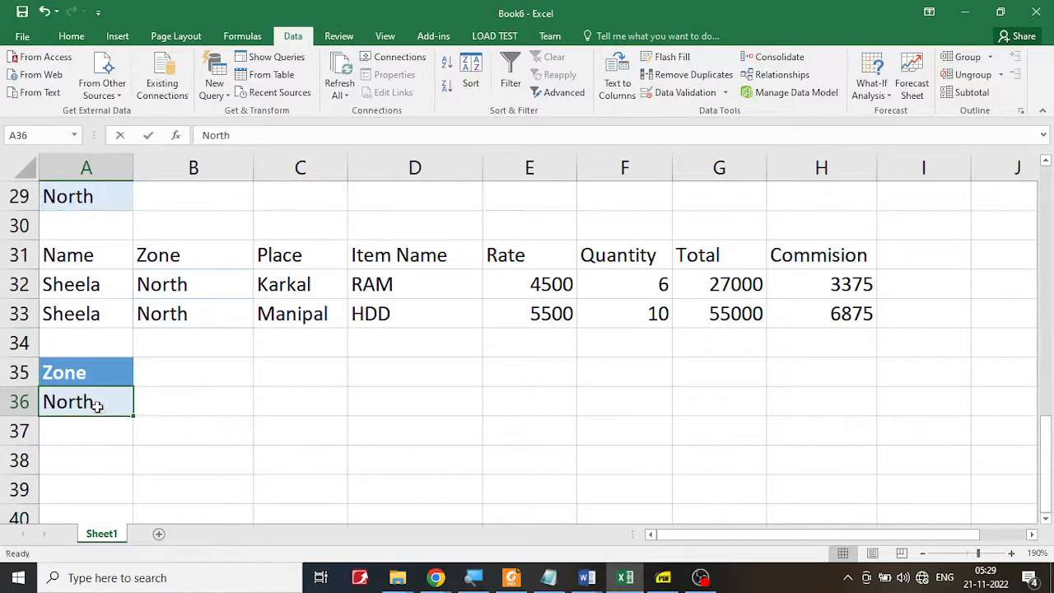
drag(107, 402, 41, 400)
text(W)
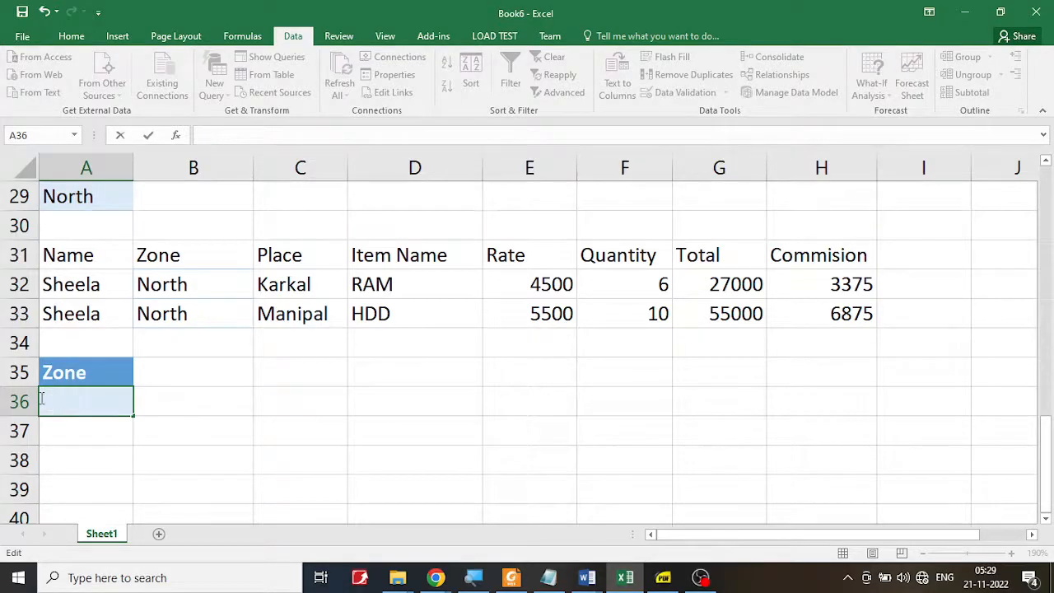
key(Return)
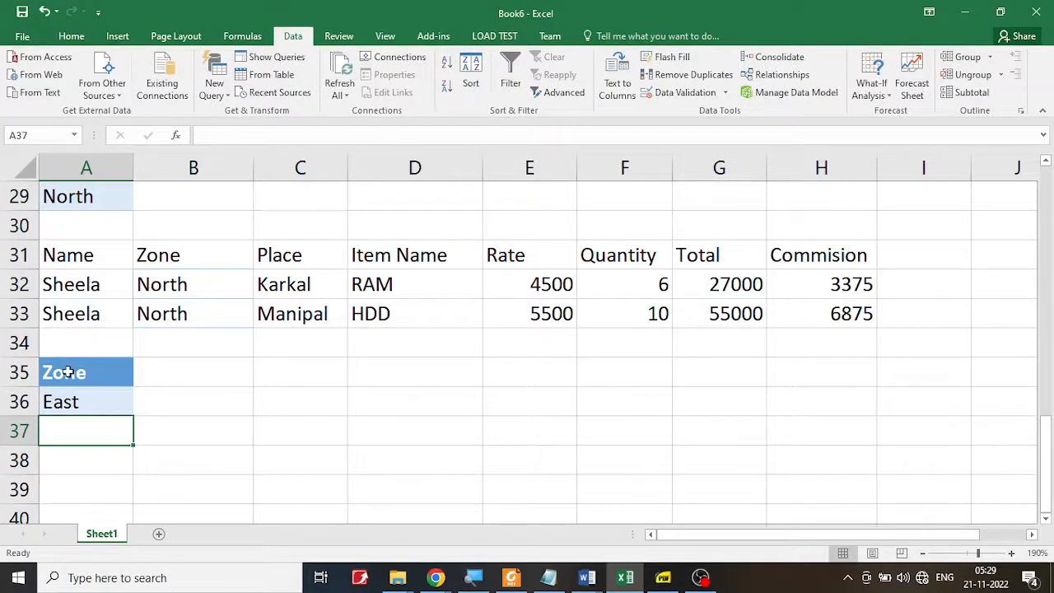
click(223, 424)
click(95, 401)
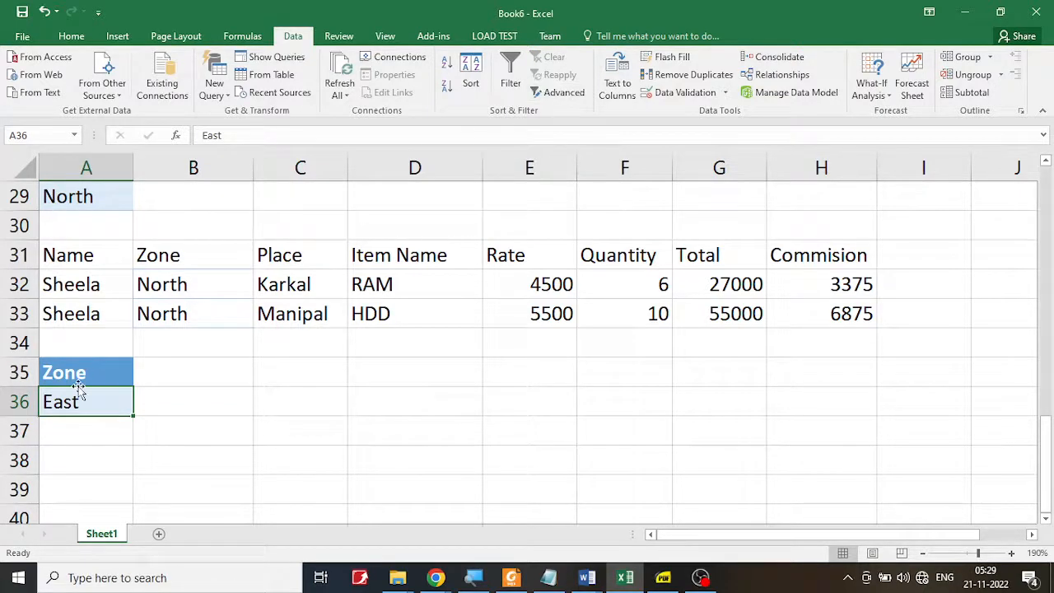
Start another Advanced Filter on the sales table, using the list range $A$8:$H$17.
scroll(398, 410, up, 8)
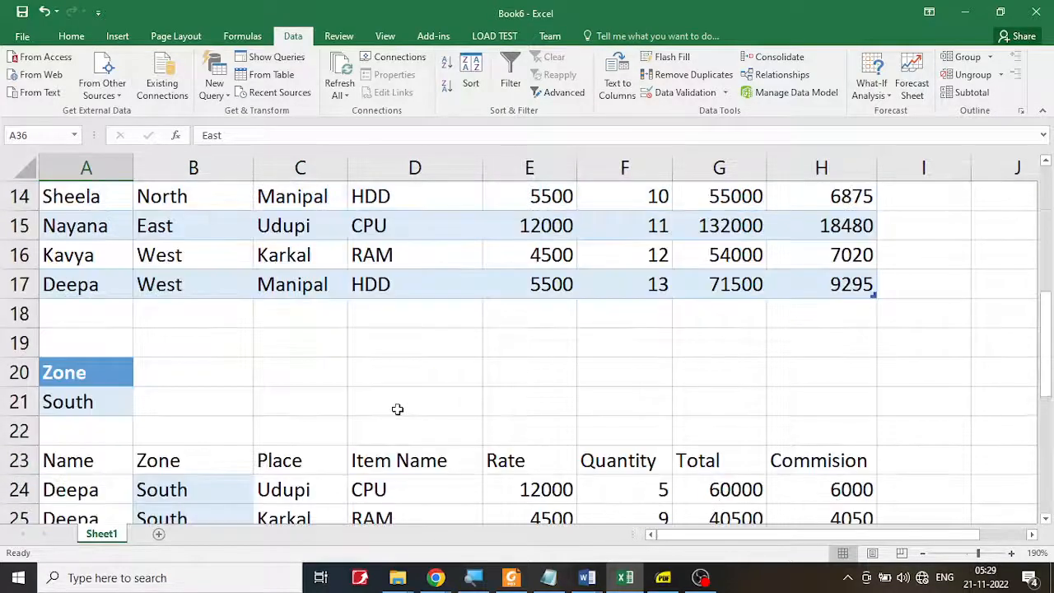
click(342, 334)
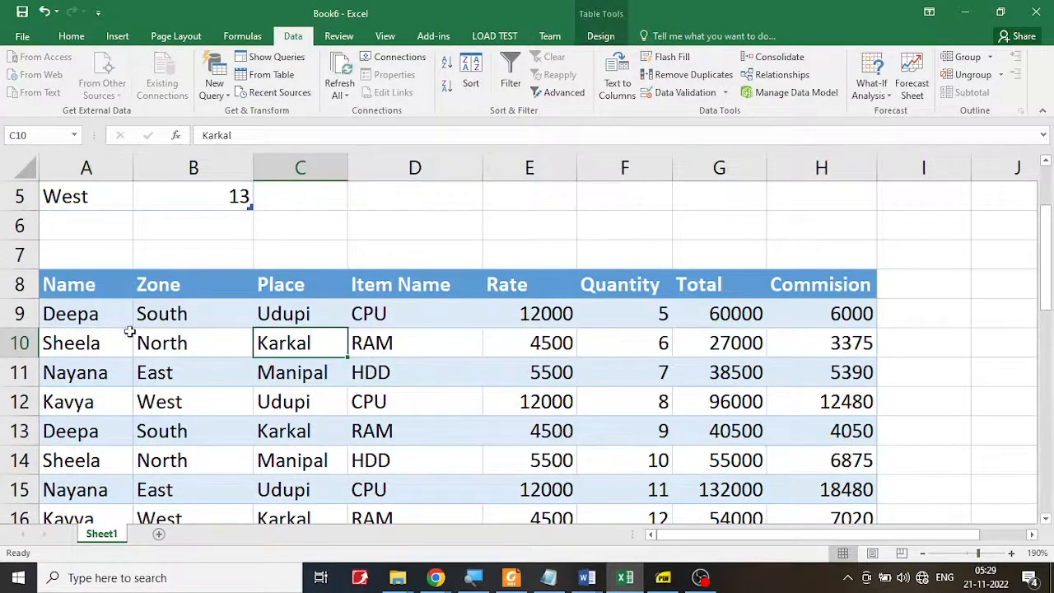
click(322, 374)
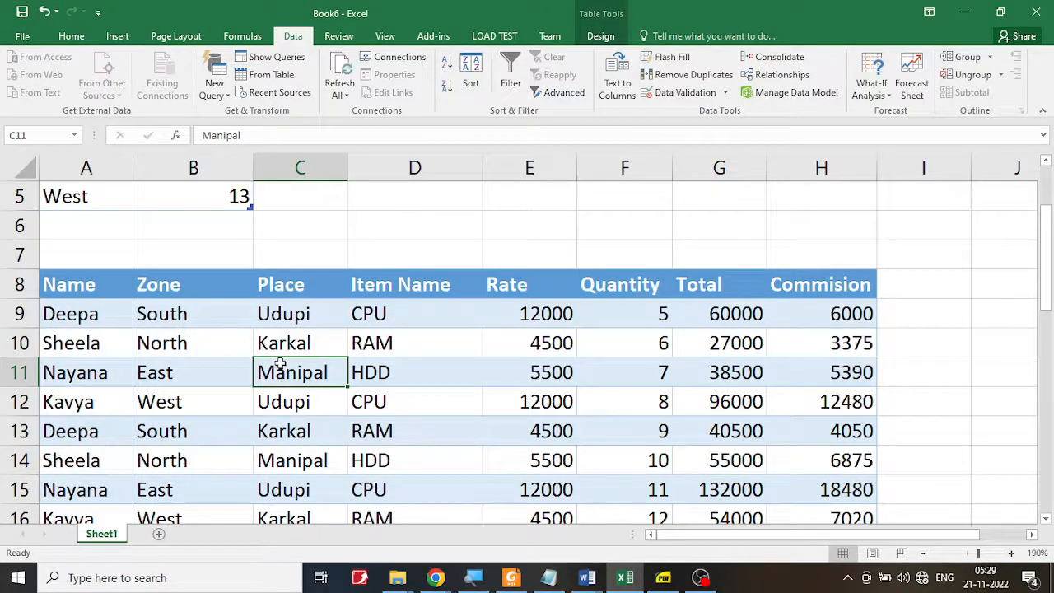
click(397, 376)
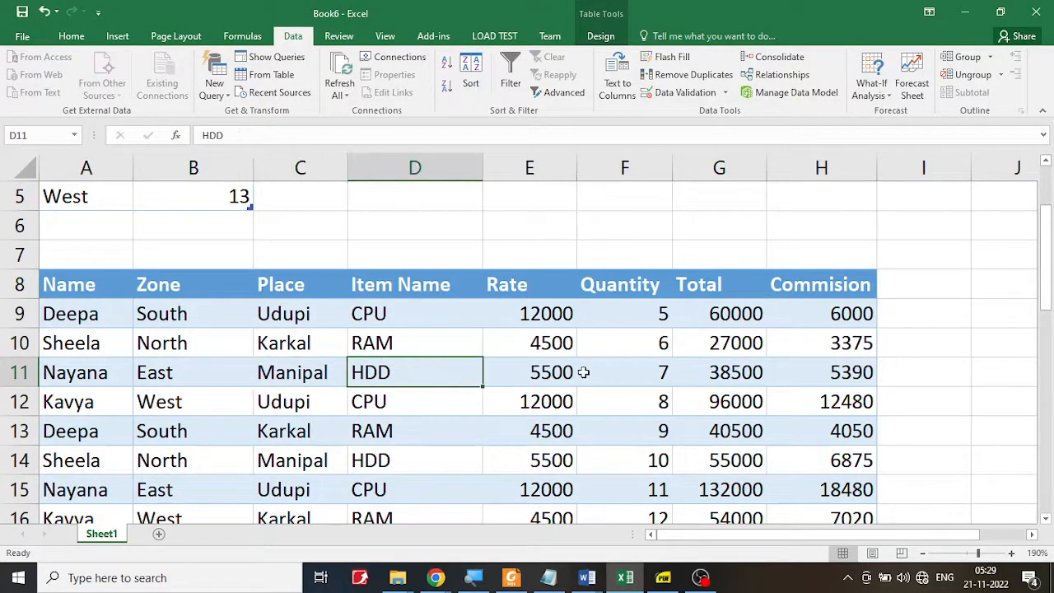
click(583, 373)
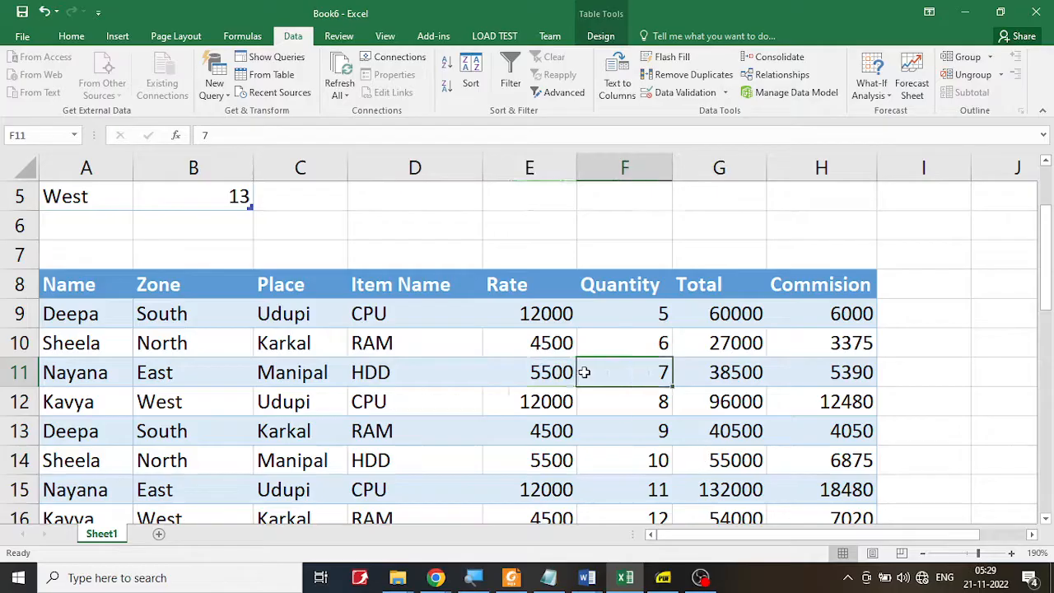
click(565, 93)
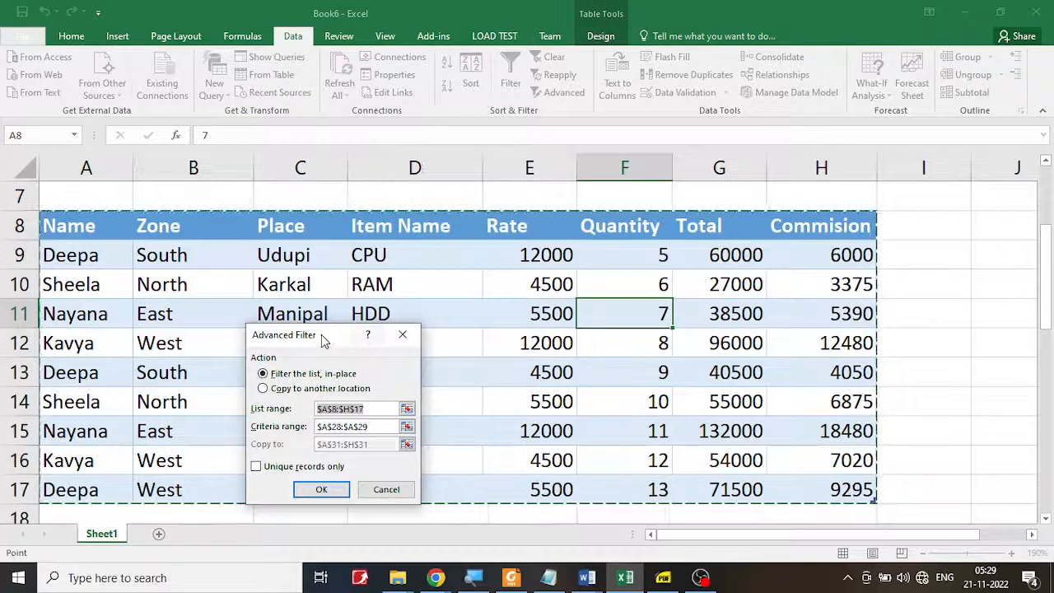
drag(323, 339, 456, 356)
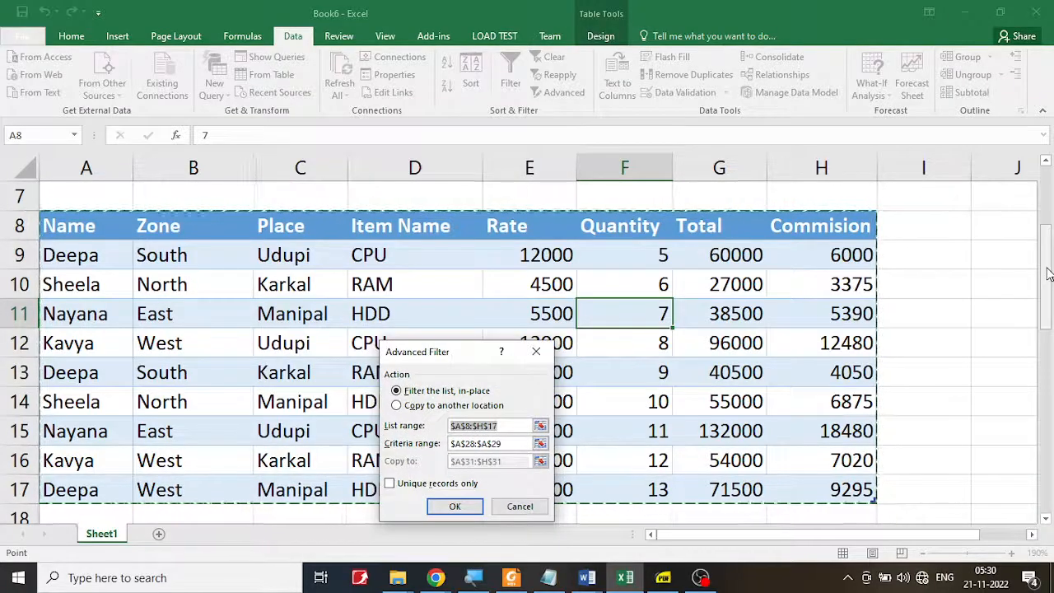
Replace the filter's criteria range with Sheet1!$A$35:$A$36, the Zone header and East value.
drag(1045, 271, 992, 508)
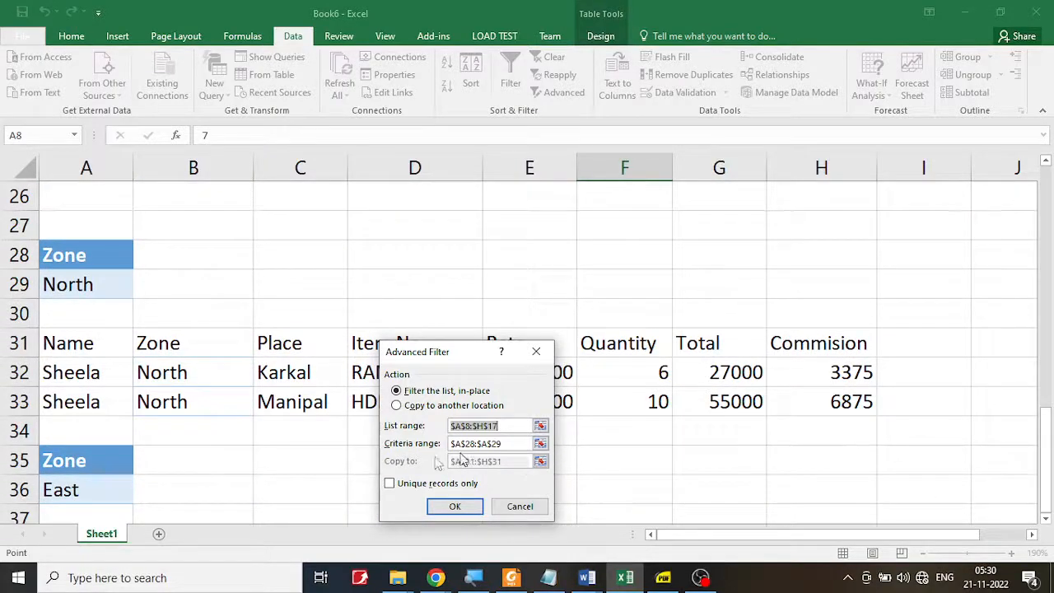
scroll(242, 467, down, 2)
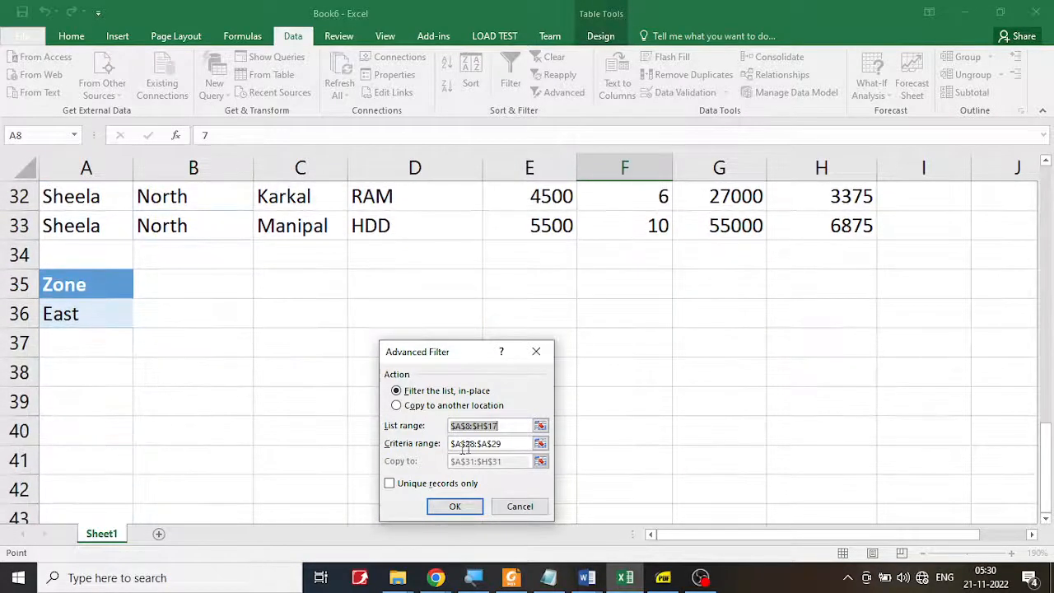
drag(450, 356, 309, 222)
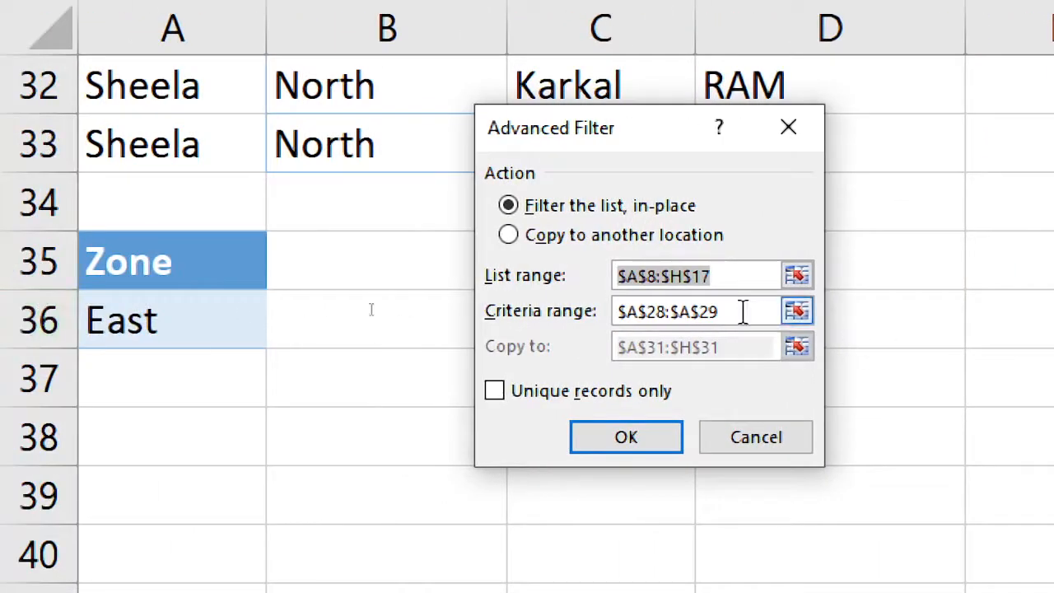
click(743, 311)
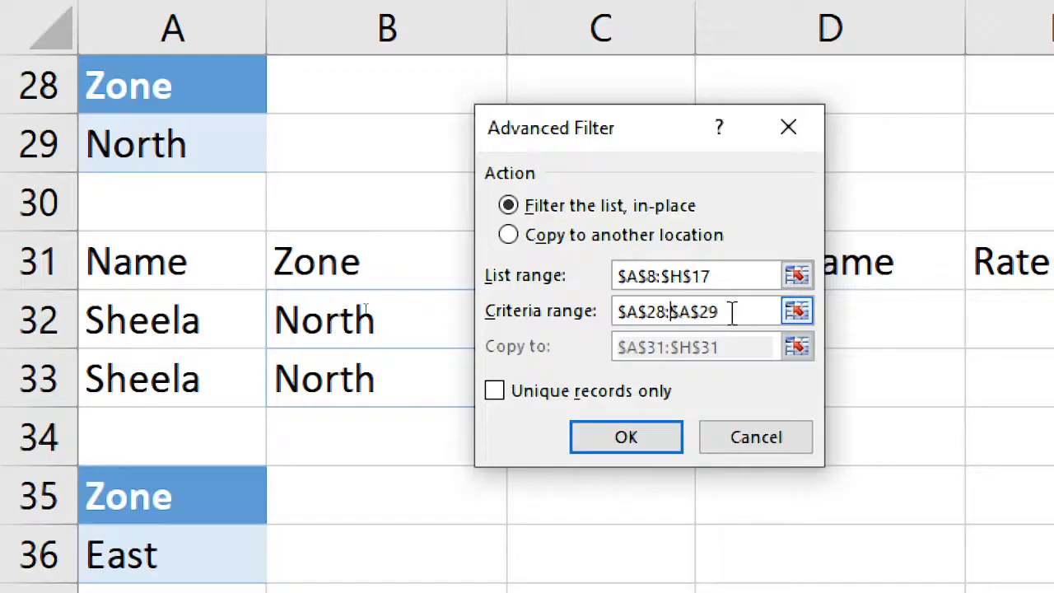
drag(721, 311, 580, 300)
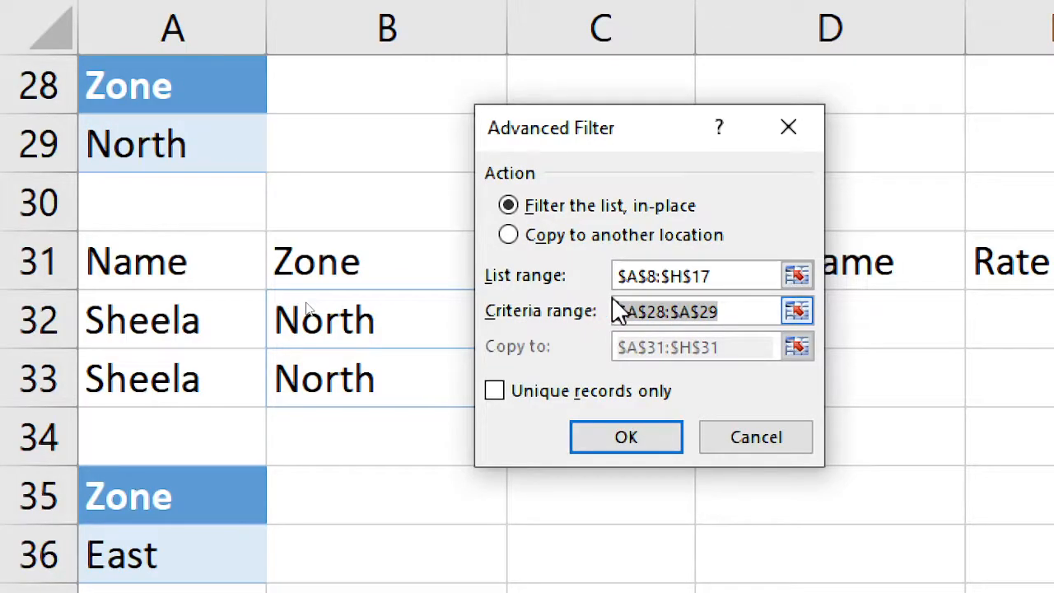
key(Delete)
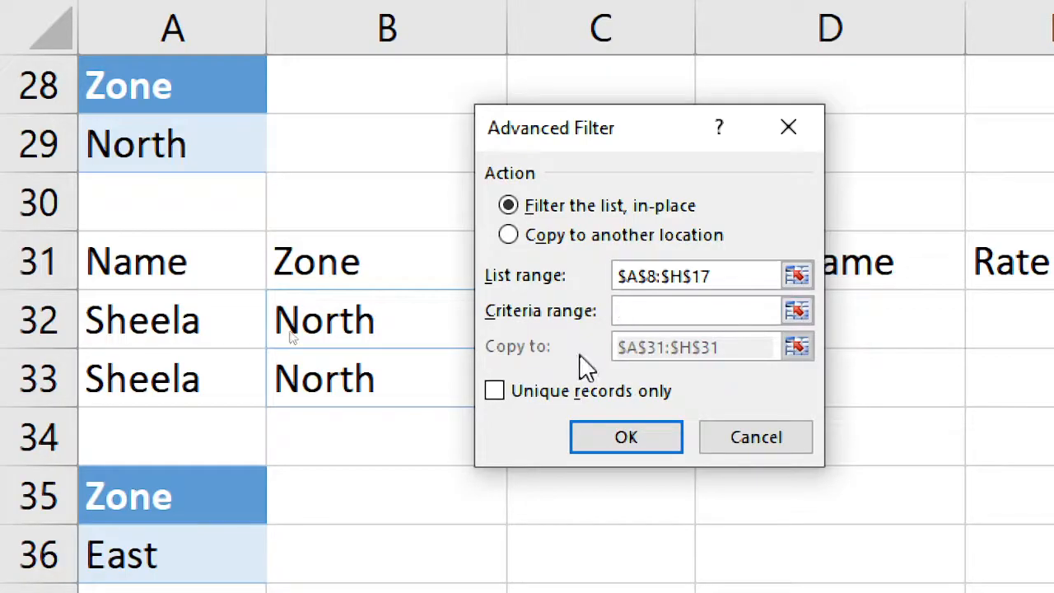
scroll(153, 299, down, 1)
click(159, 321)
drag(158, 321, 151, 369)
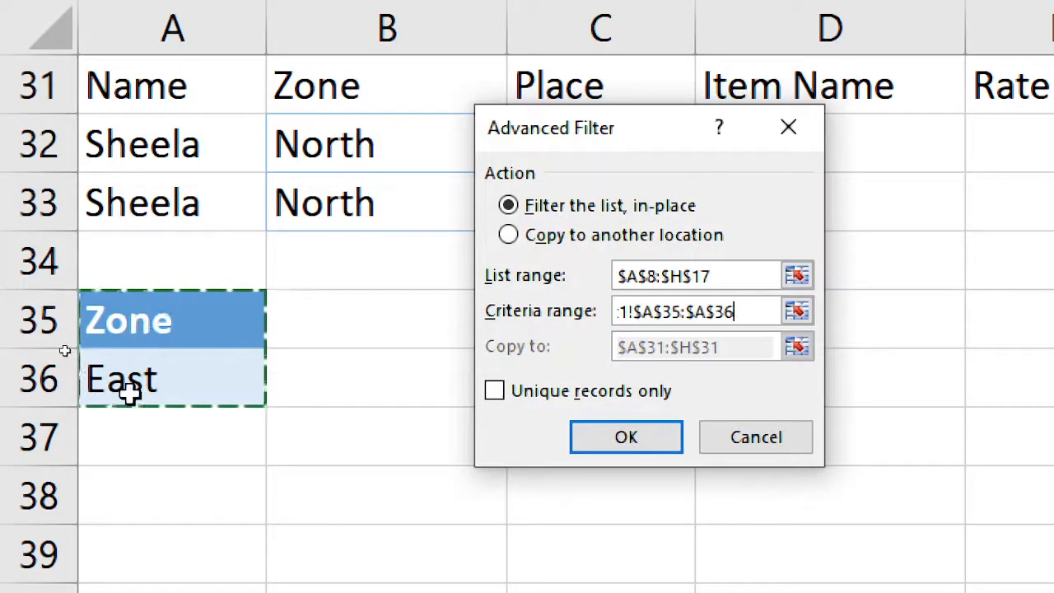
Set the filter to copy its results to another location starting at Sheet1!$A$38, and apply it to extract the East records.
click(509, 236)
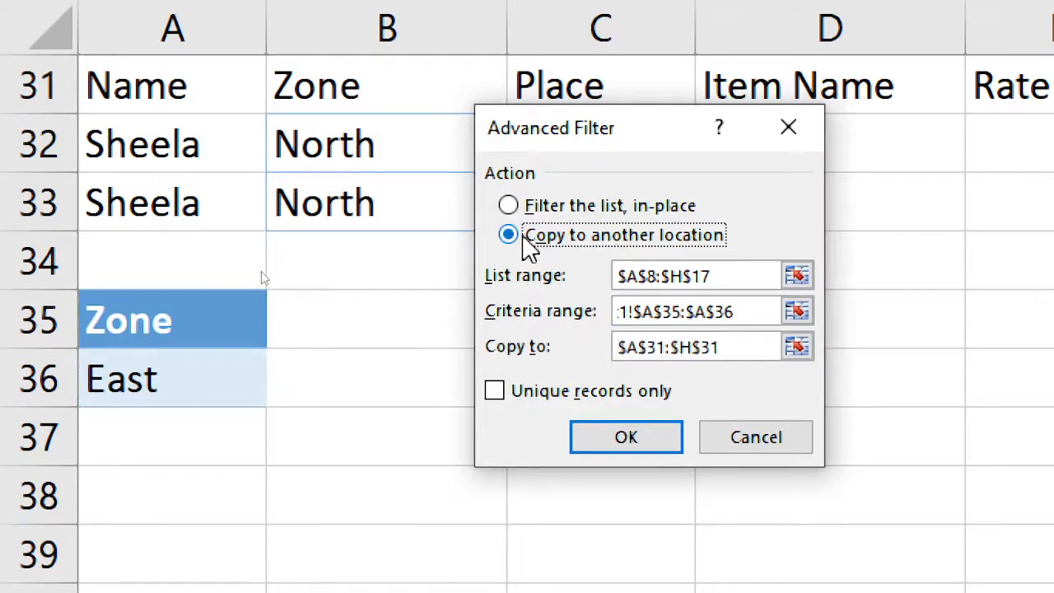
click(730, 348)
drag(728, 350, 588, 343)
key(Delete)
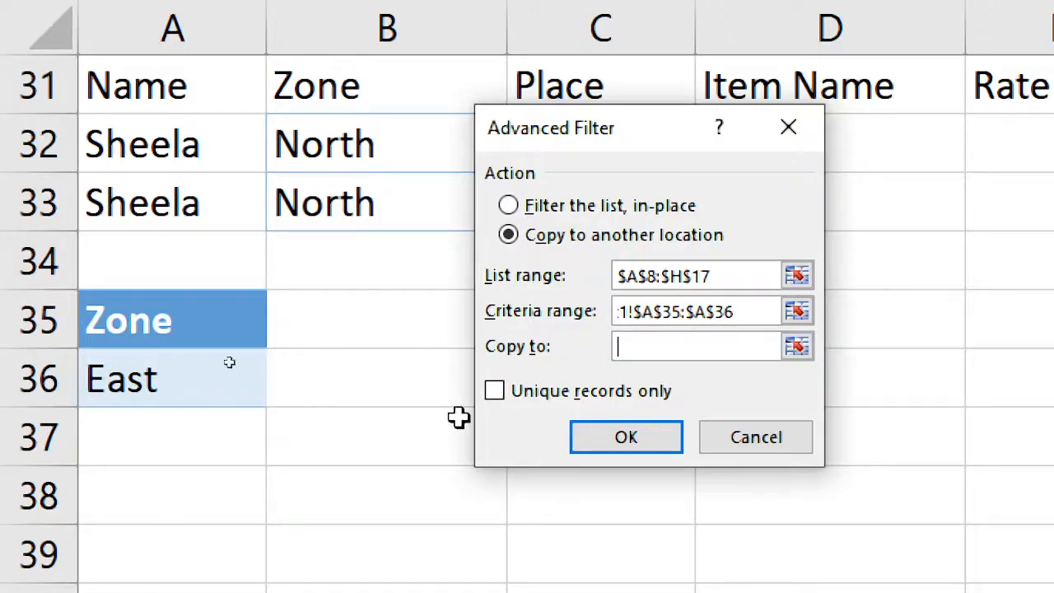
click(191, 490)
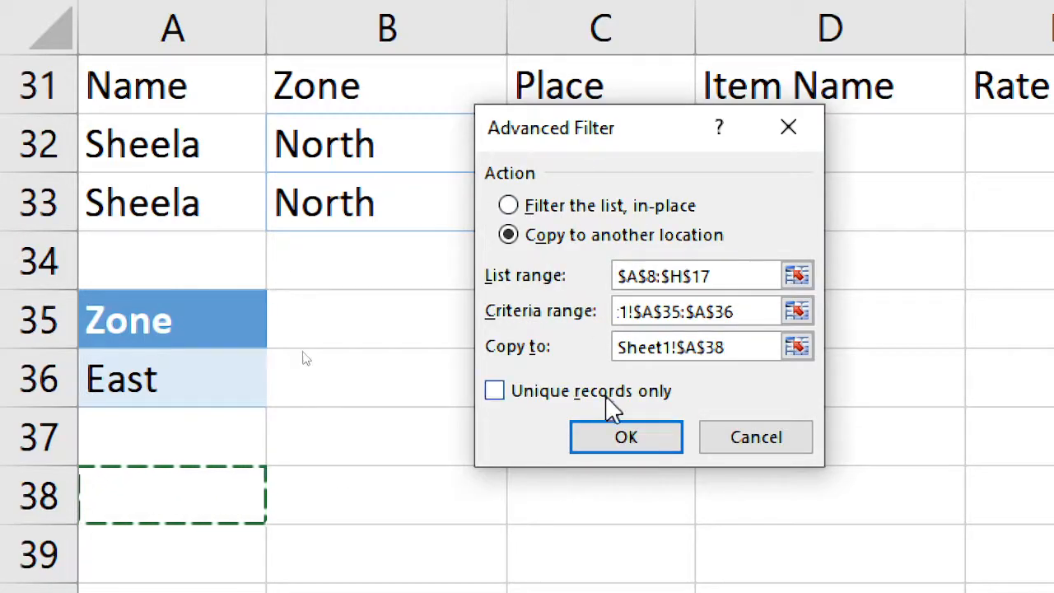
click(623, 432)
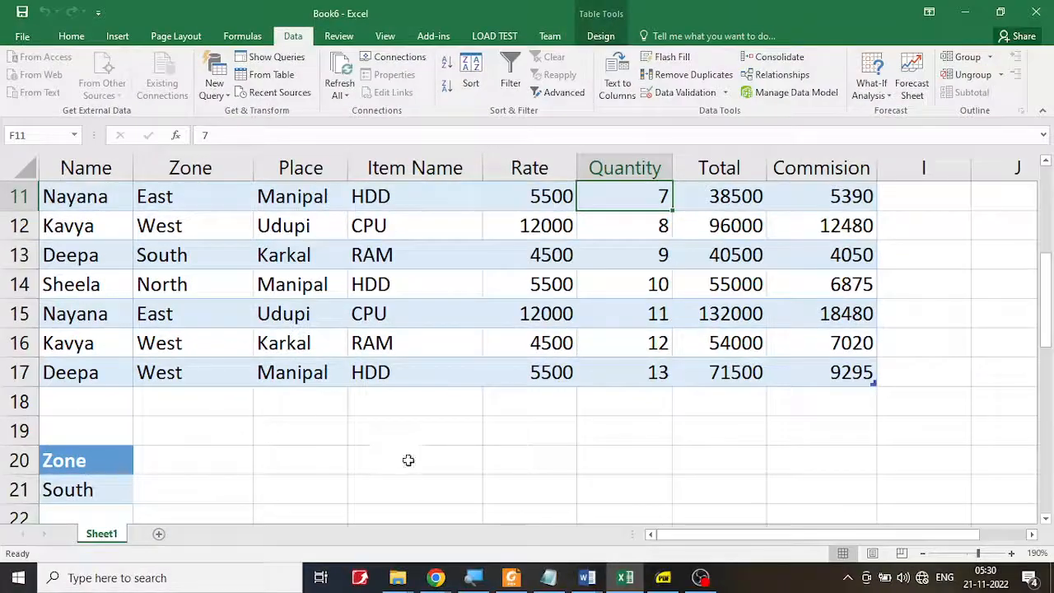
Examine the Zone values in the extracted East, North and South records and compare them with the source sales table.
scroll(407, 436, down, 2)
scroll(408, 415, down, 4)
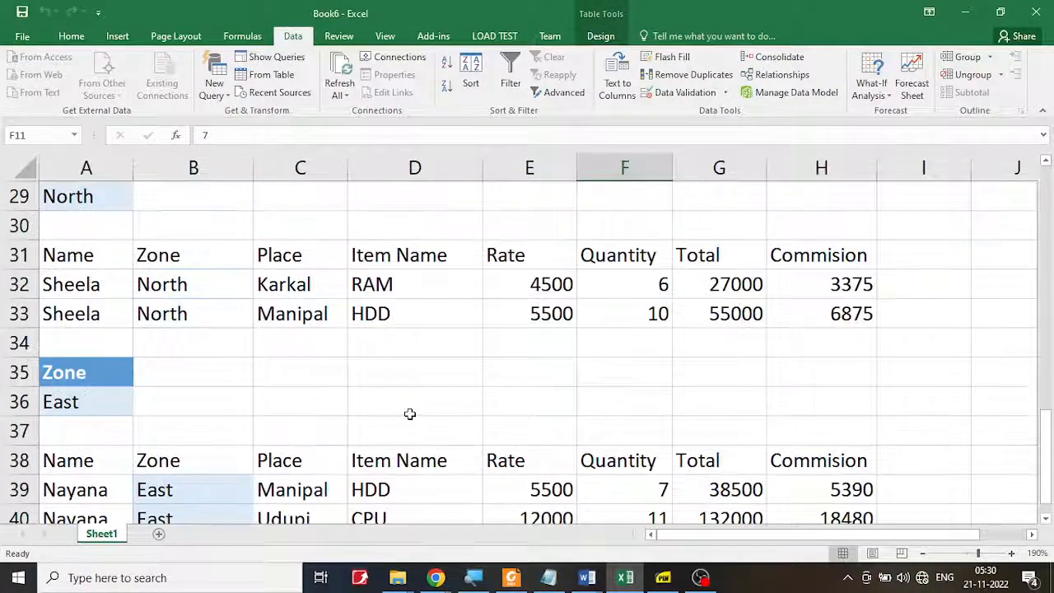
scroll(409, 413, down, 2)
scroll(409, 411, up, 1)
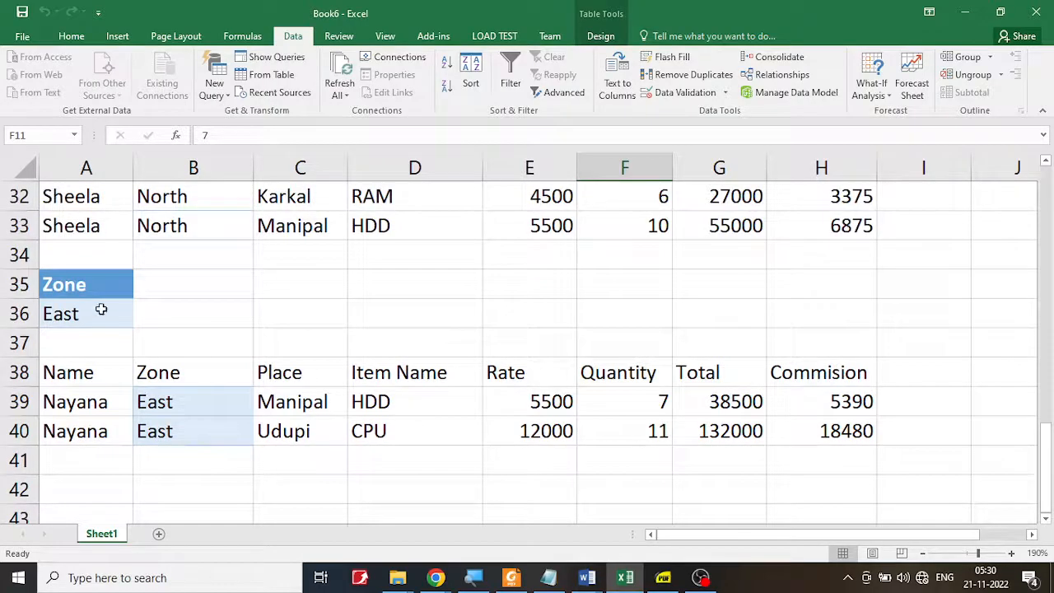
drag(163, 400, 164, 426)
scroll(162, 366, up, 2)
drag(165, 360, 165, 400)
scroll(167, 369, up, 1)
drag(174, 239, 180, 262)
scroll(180, 272, up, 4)
scroll(178, 200, up, 1)
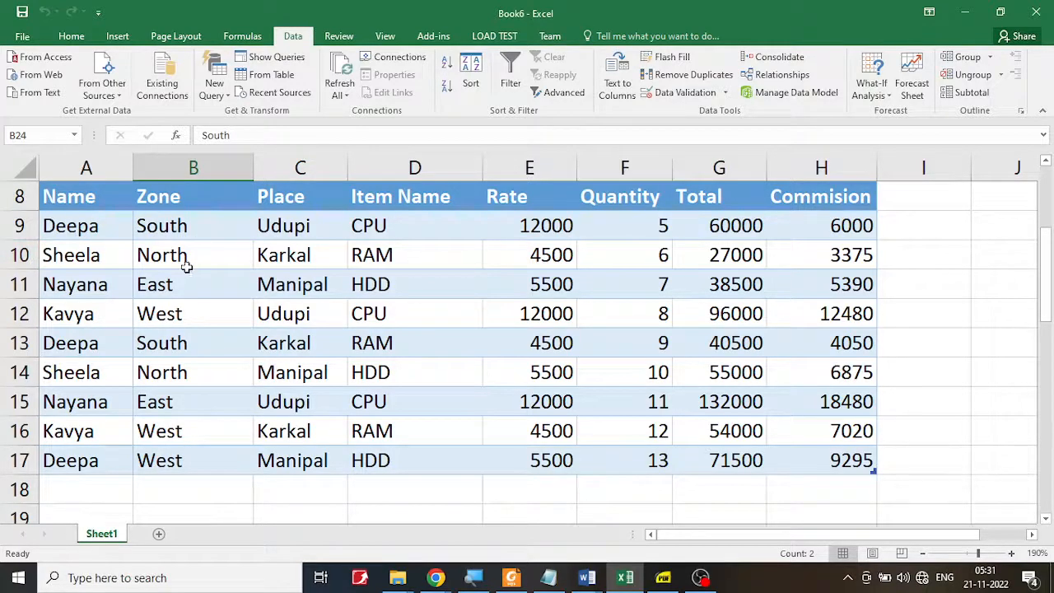
scroll(334, 430, down, 5)
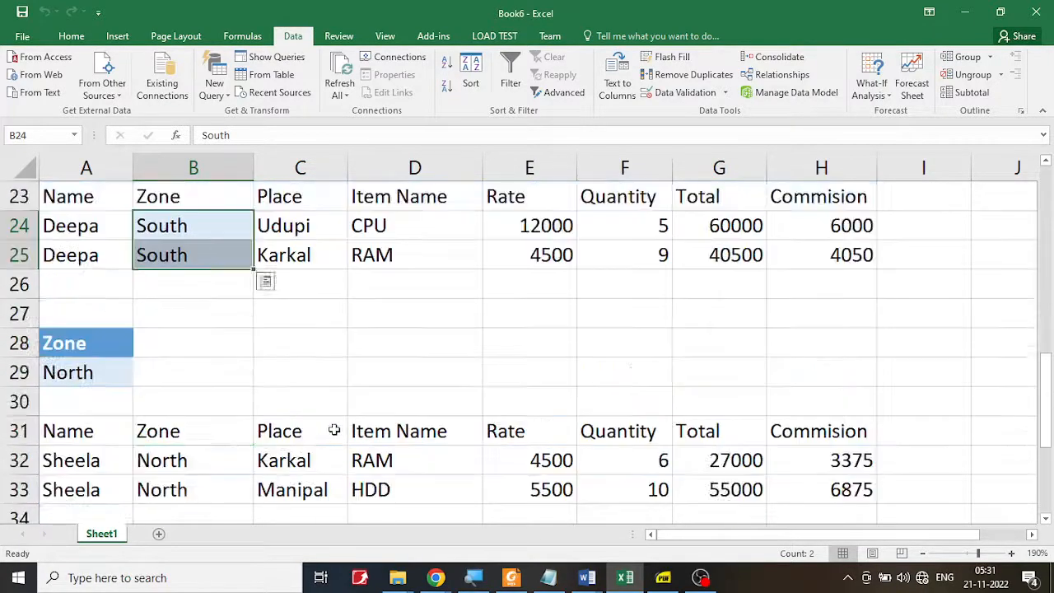
scroll(193, 393, down, 3)
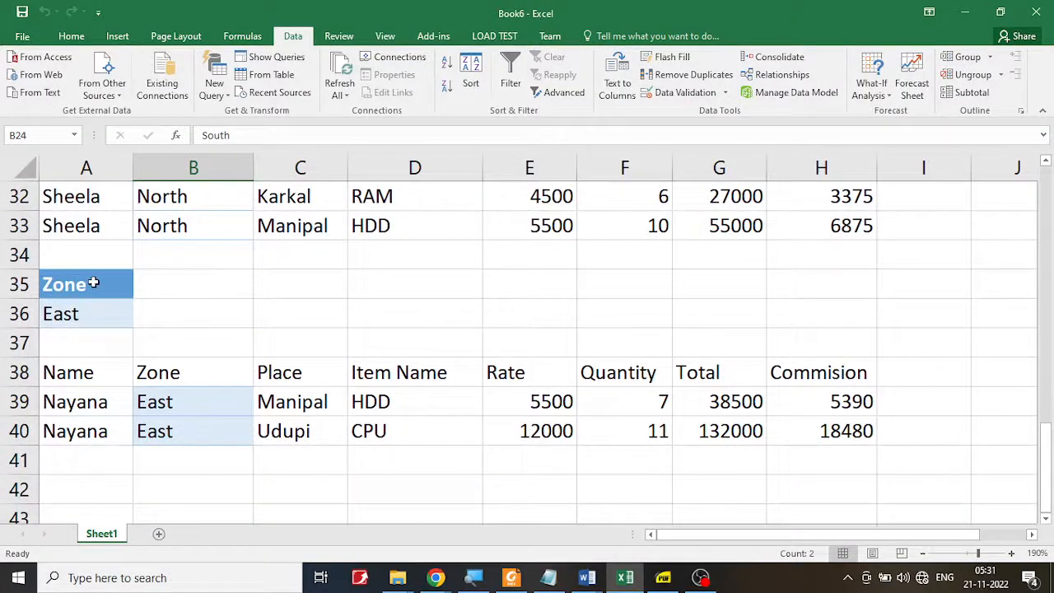
Copy the Zone header and East criteria cells A35:A36 and paste them at A43, below the extracted East records.
drag(93, 282, 93, 309)
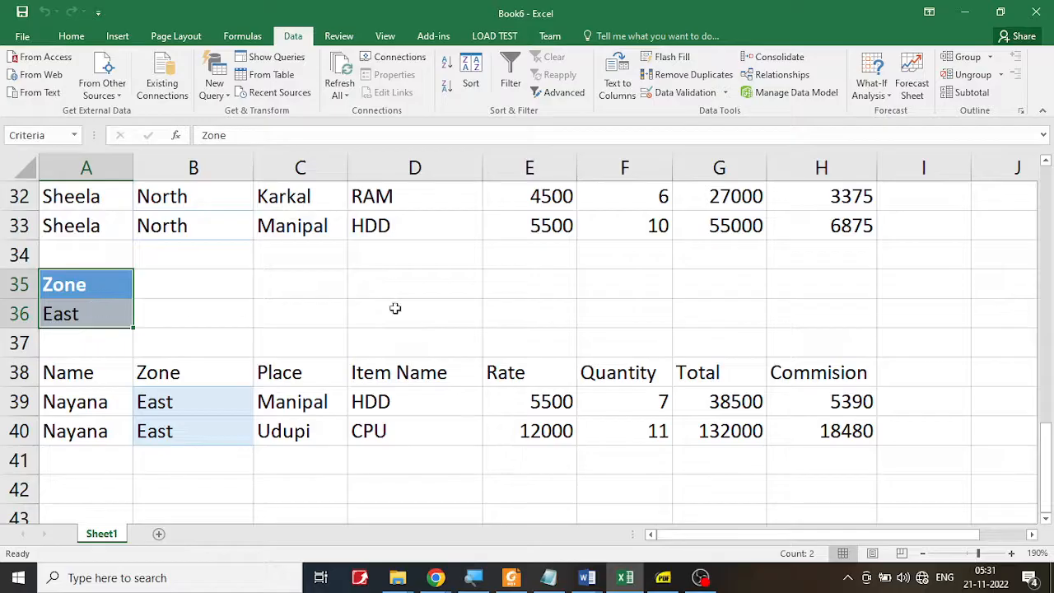
key(ctrl+c)
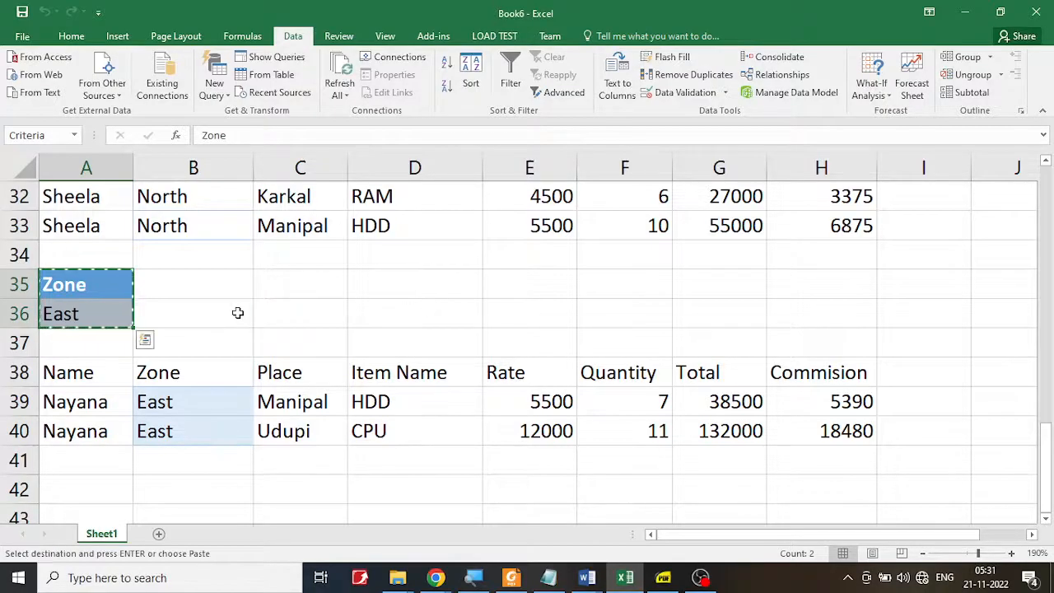
scroll(238, 313, down, 2)
click(90, 337)
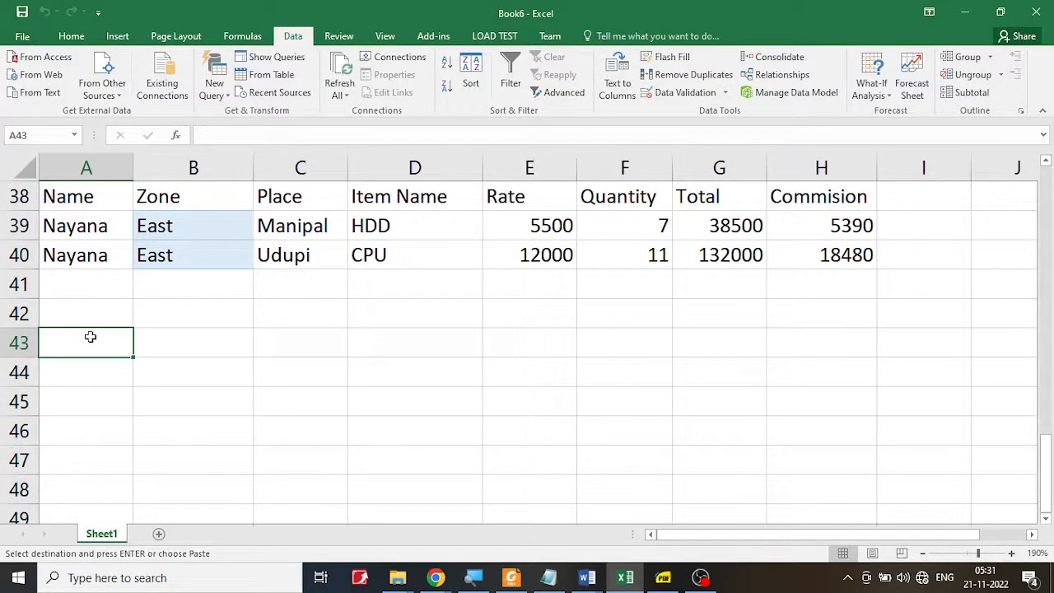
key(ctrl+v)
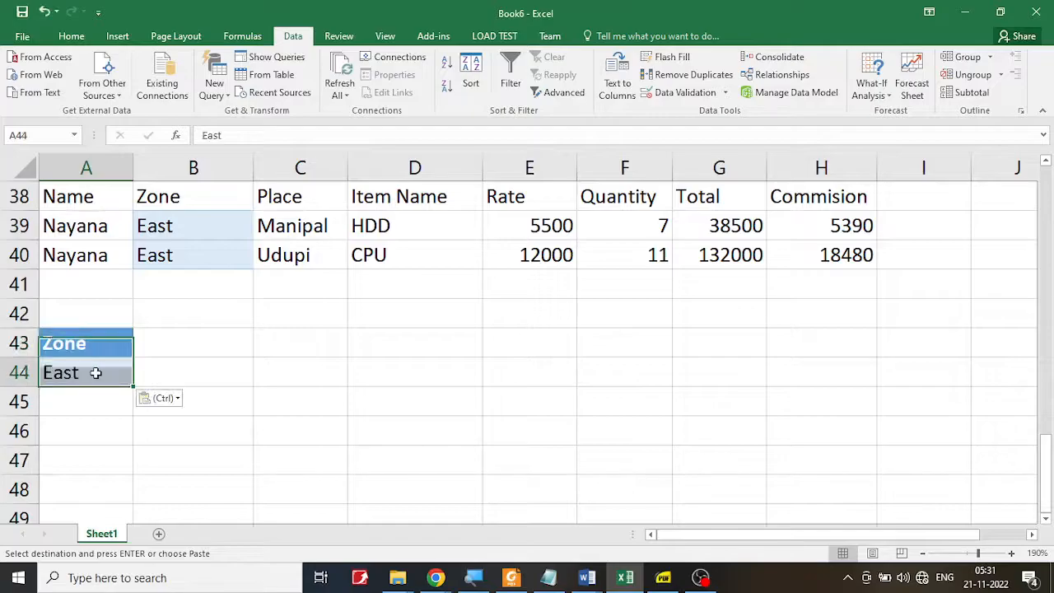
Change the copied criteria value in cell A44 to West.
double_click(90, 371)
text(W)
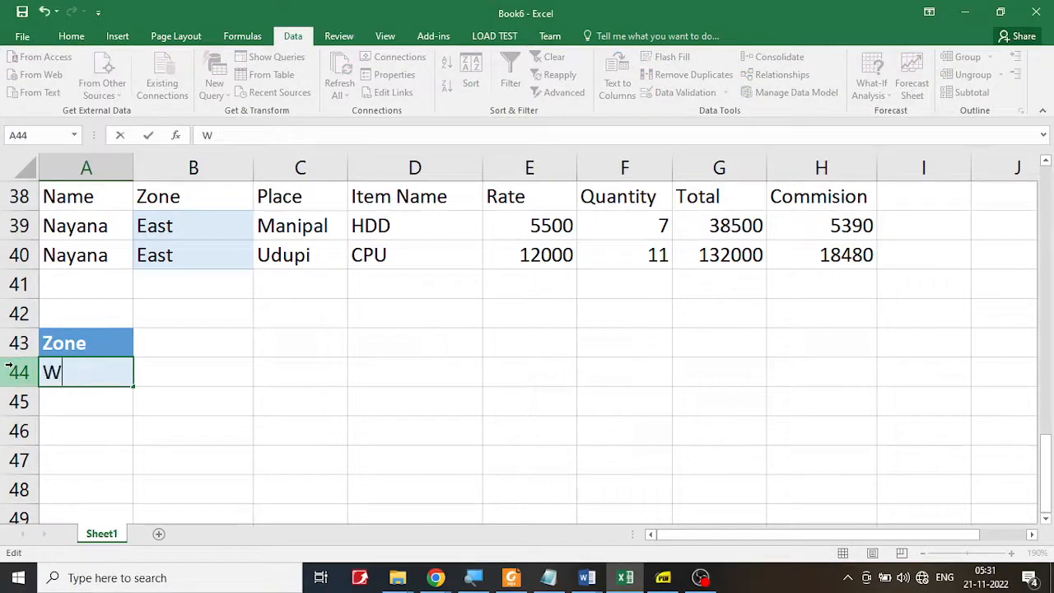
text(est)
click(278, 369)
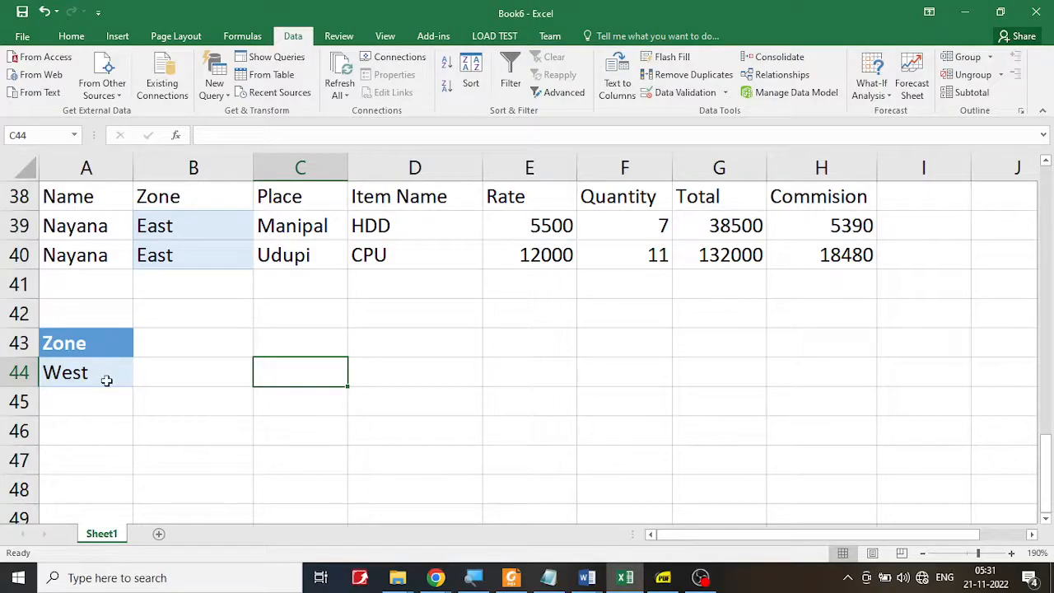
Start an Advanced Filter on the sales table $A$8:$H$17 with the West criteria cells $A$43:$A$44 as criteria range.
scroll(106, 384, up, 1)
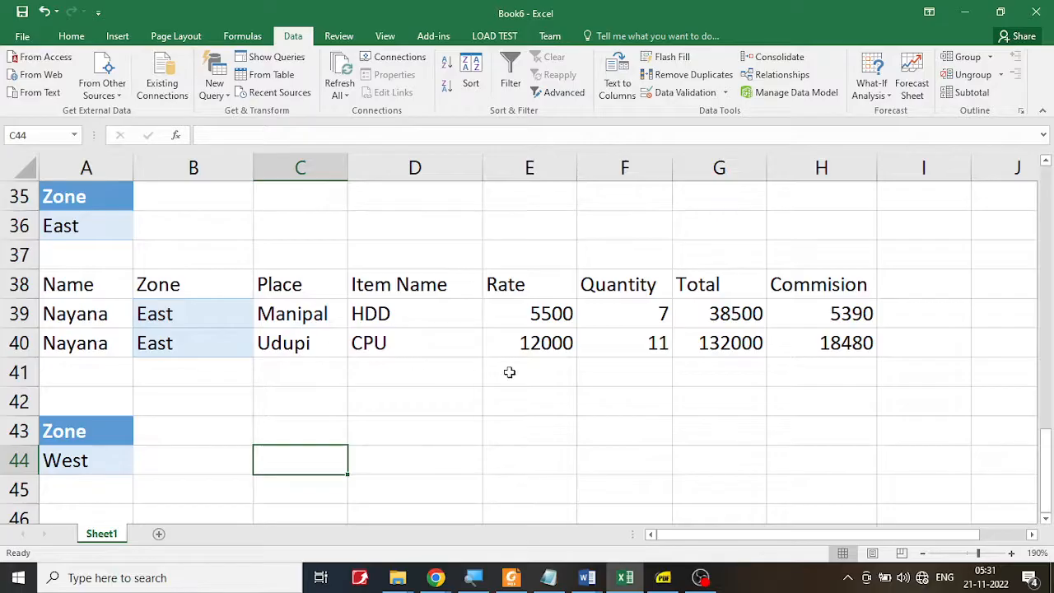
scroll(171, 449, up, 9)
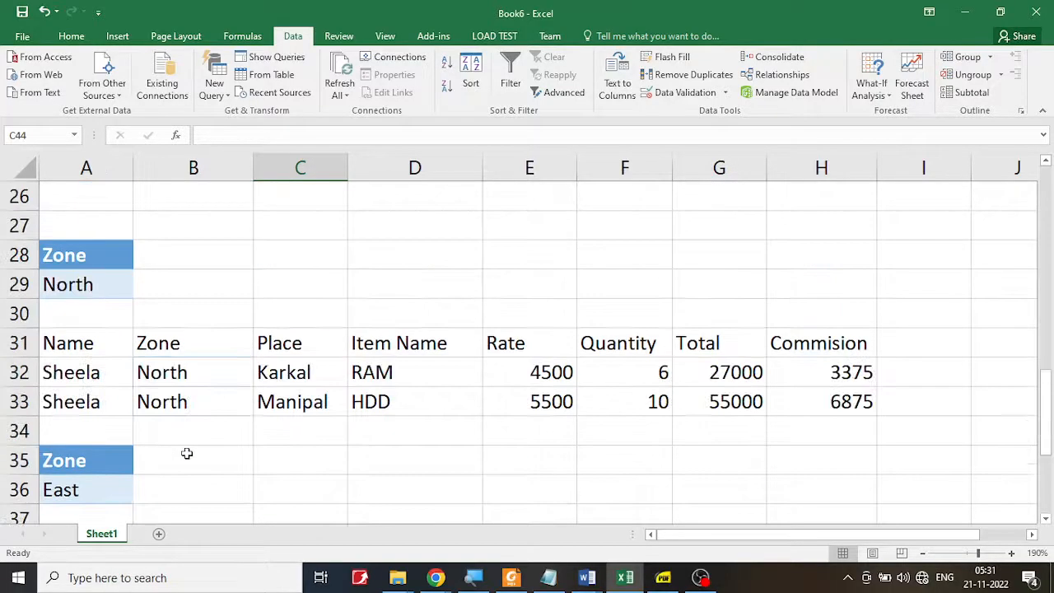
click(165, 284)
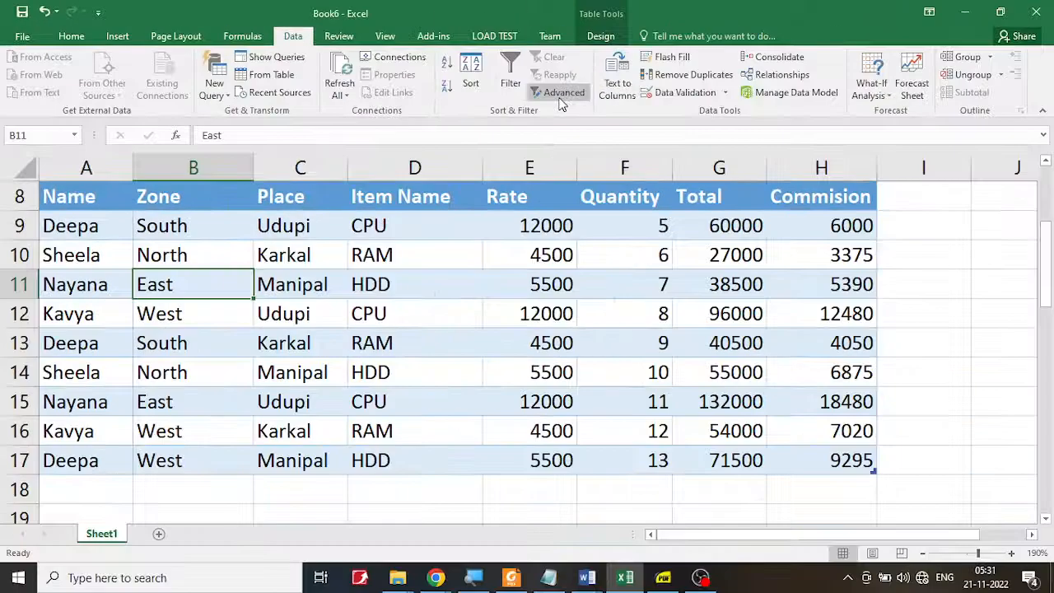
click(559, 93)
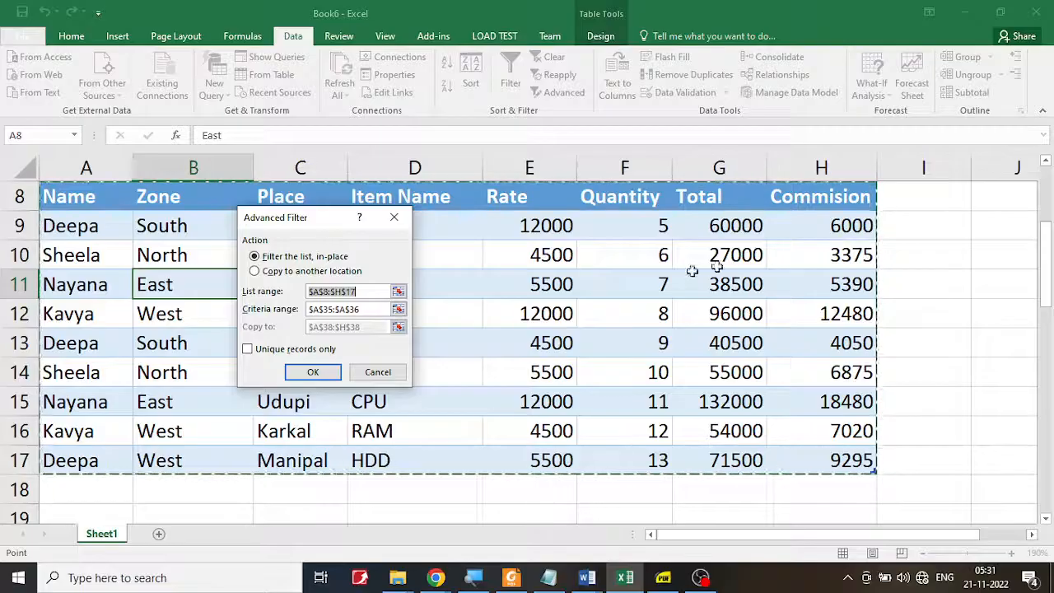
drag(1050, 292, 1020, 521)
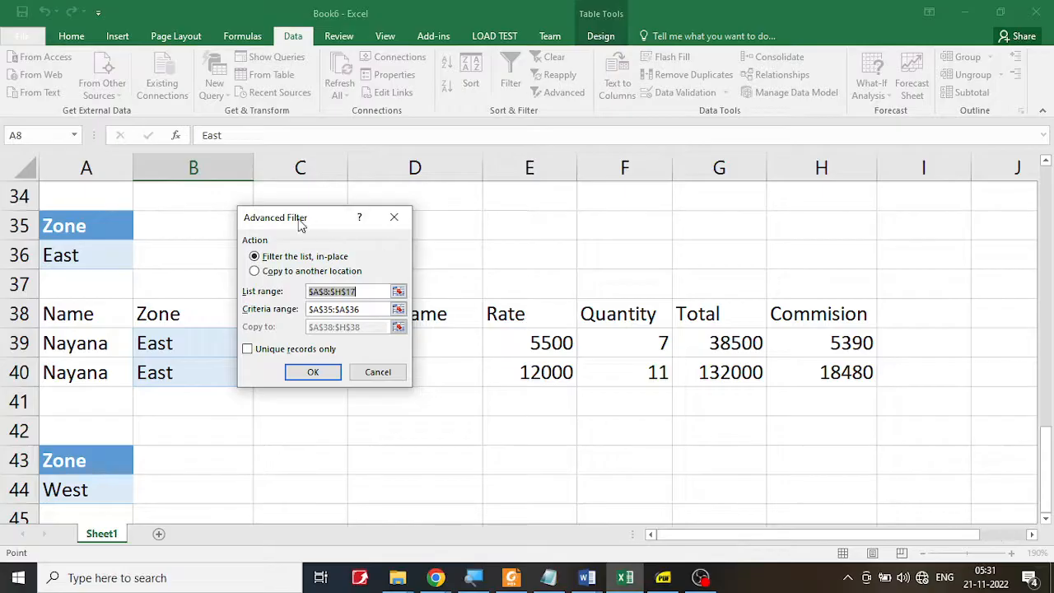
drag(300, 226, 320, 297)
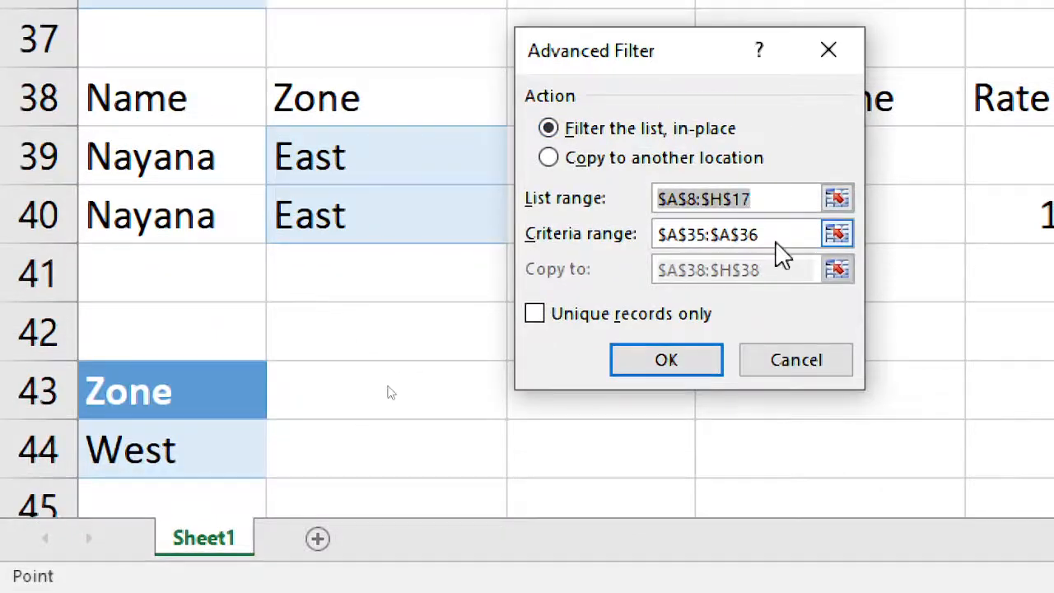
click(778, 236)
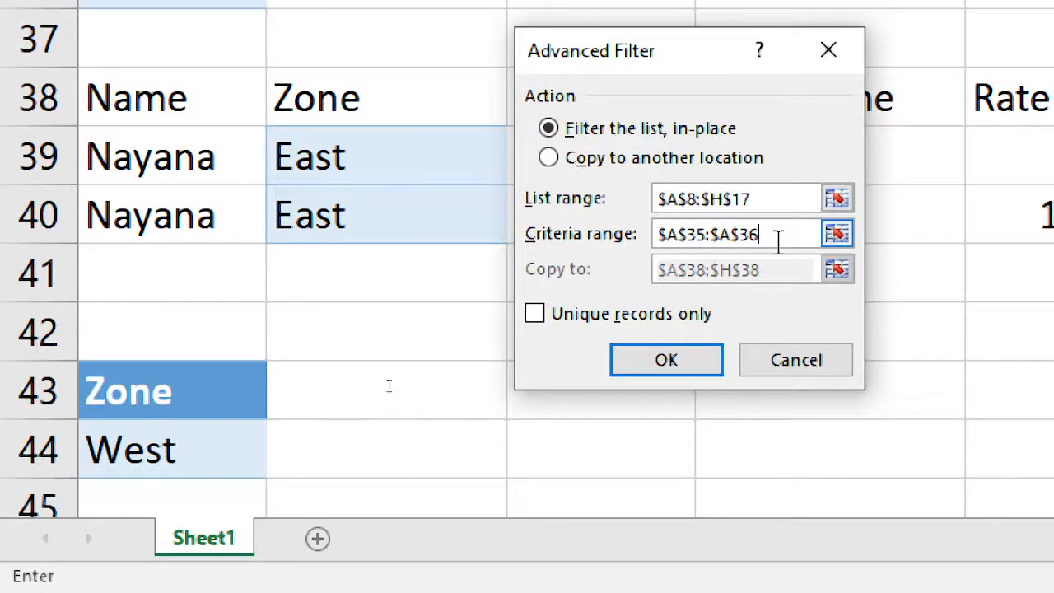
drag(778, 236, 555, 231)
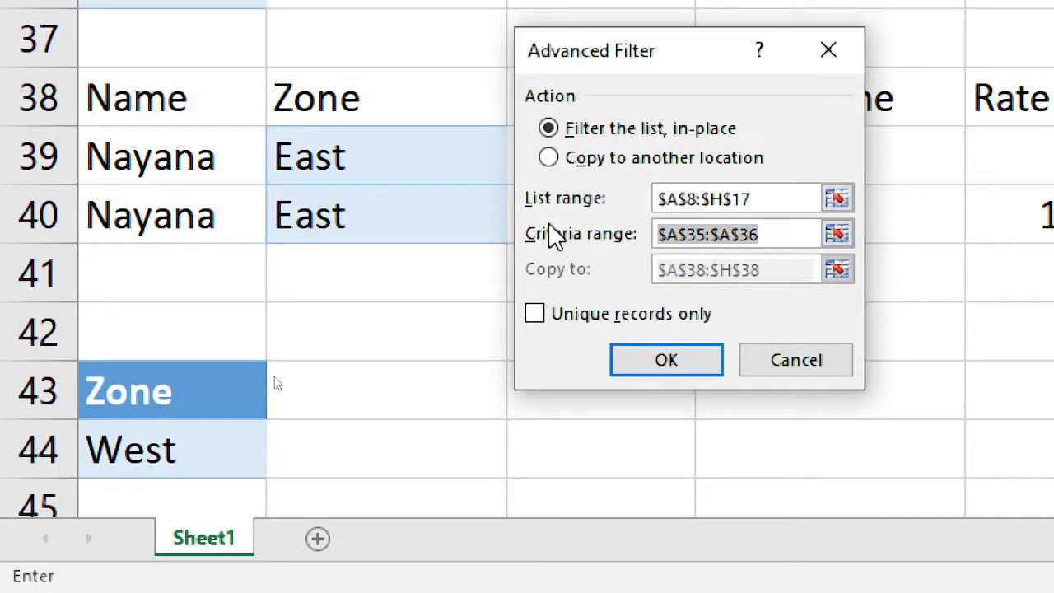
key(BackSpace)
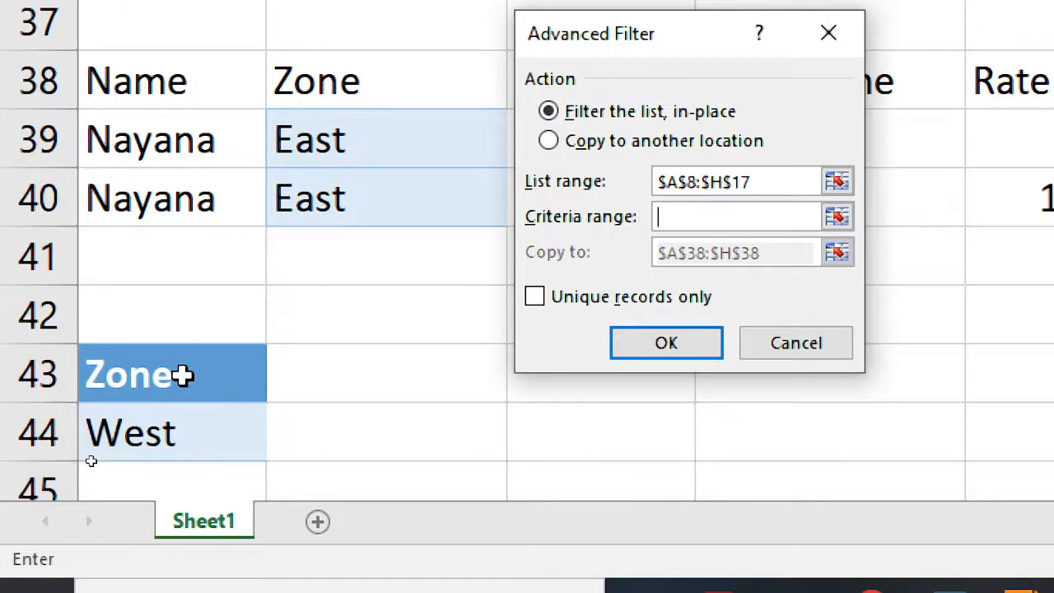
drag(181, 376, 178, 430)
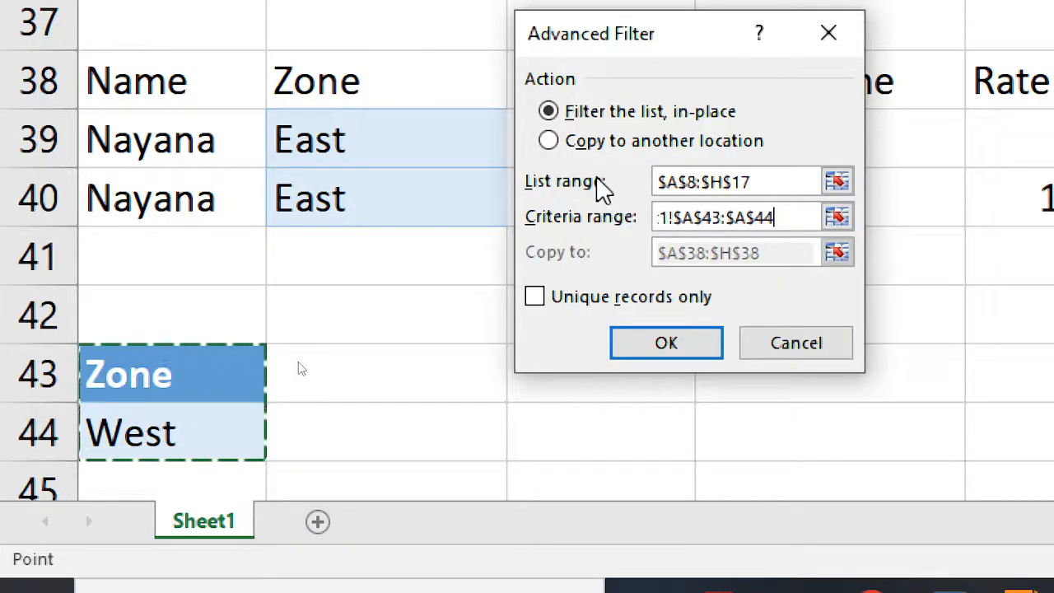
Set the filter to copy its results to another location starting at Sheet1!$A$46, and apply it to extract the West records.
click(549, 141)
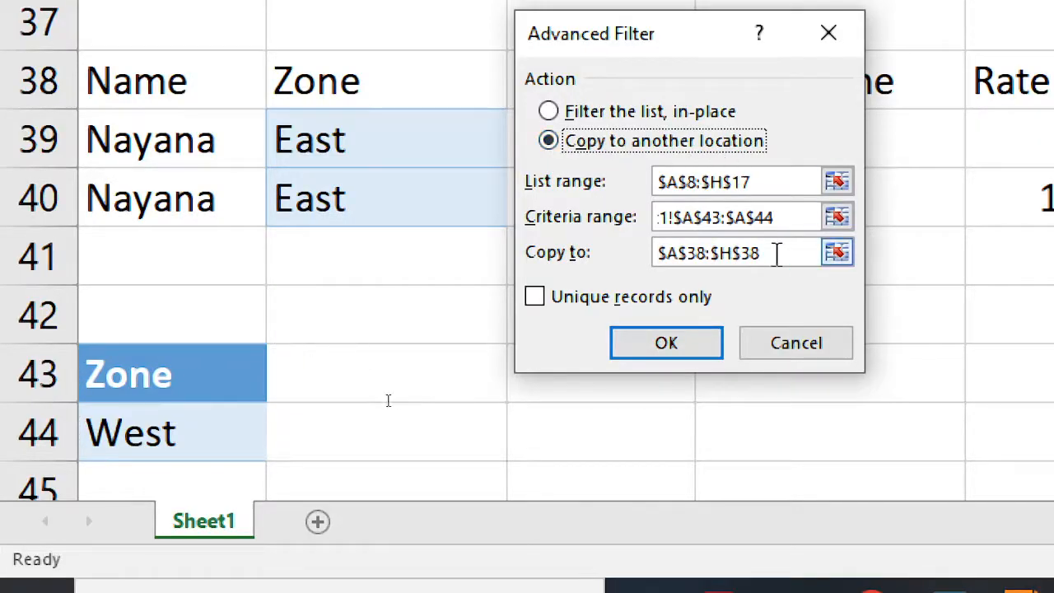
drag(778, 255, 605, 254)
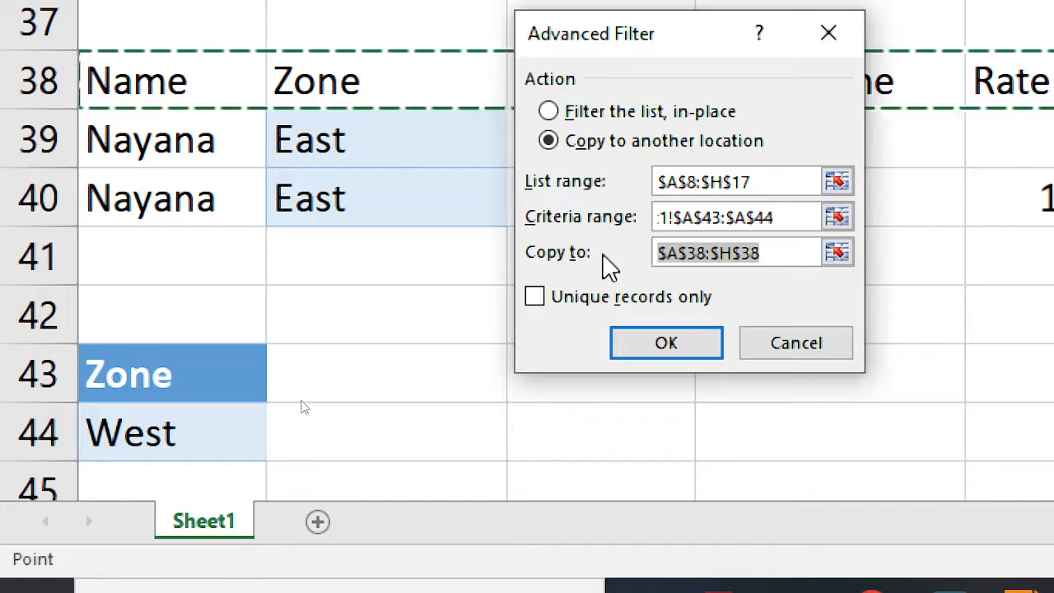
key(BackSpace)
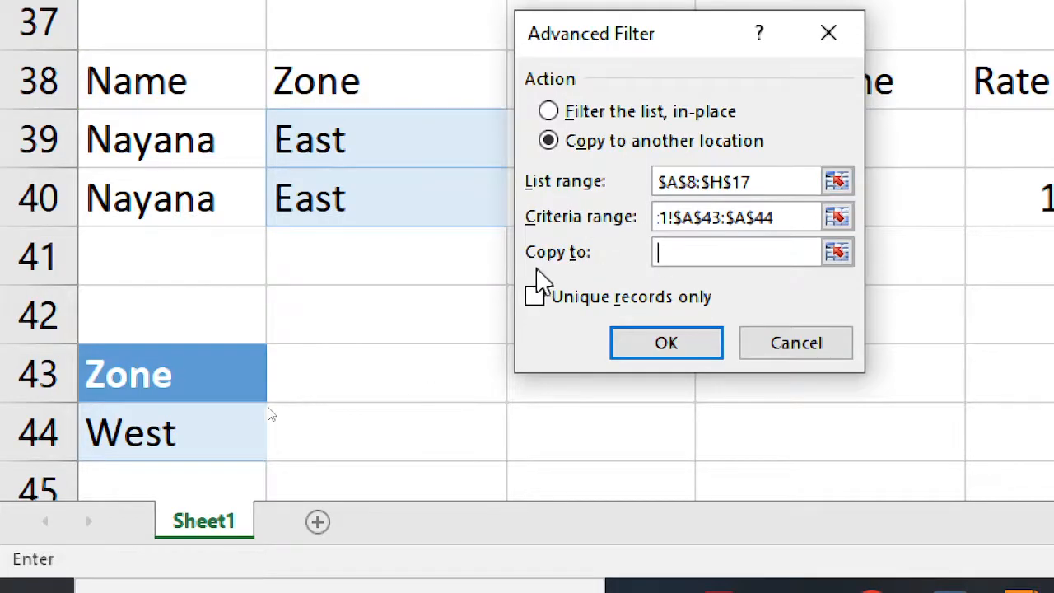
scroll(333, 420, down, 2)
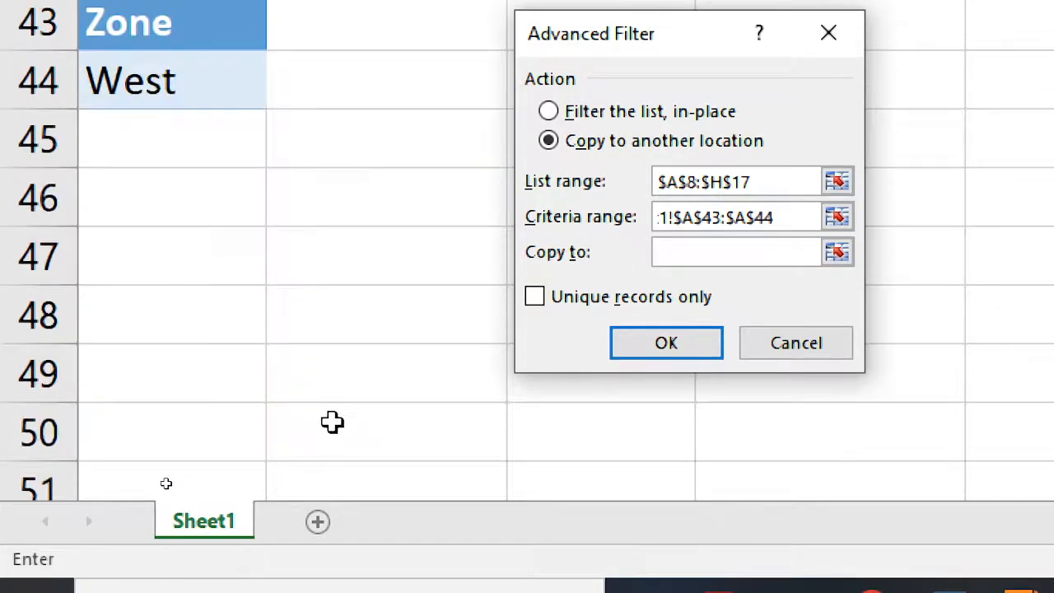
scroll(288, 355, up, 1)
click(160, 375)
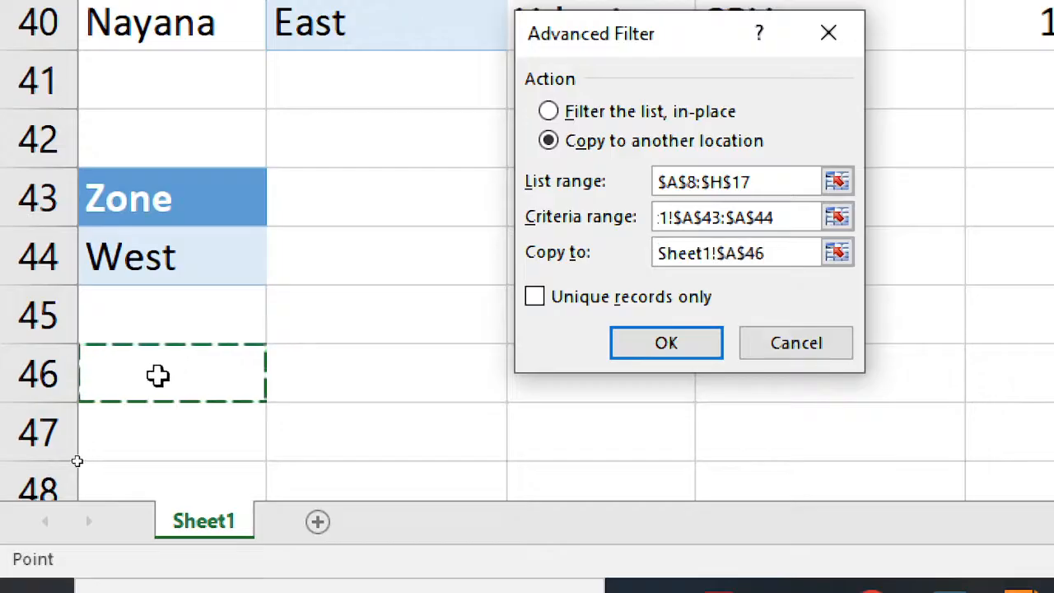
click(671, 343)
Compare the source sales table with the extracted South, North, East and West records, checking the Zone values of each block.
scroll(664, 334, up, 9)
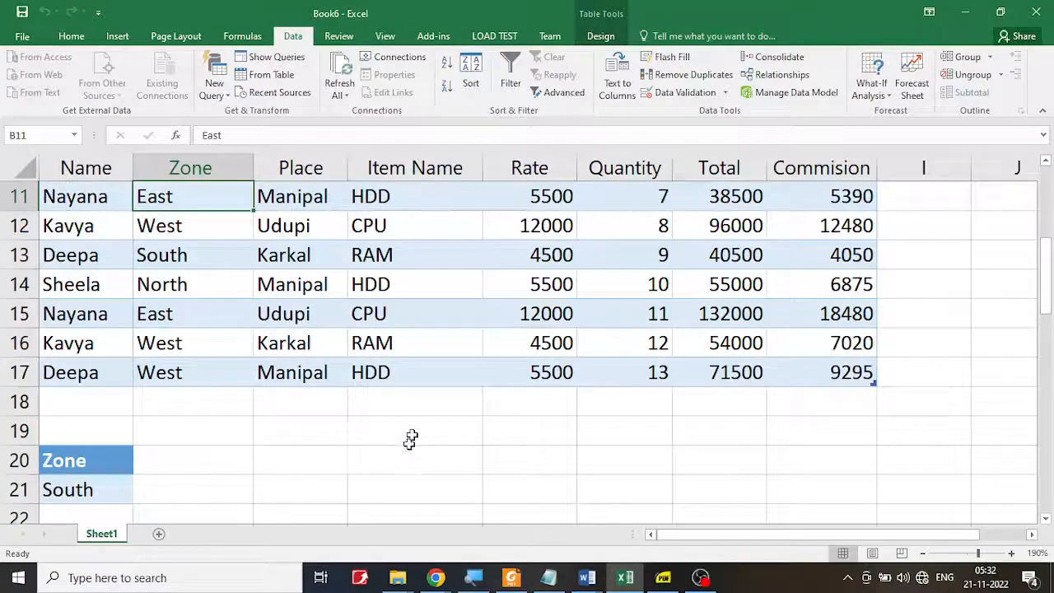
scroll(136, 239, up, 1)
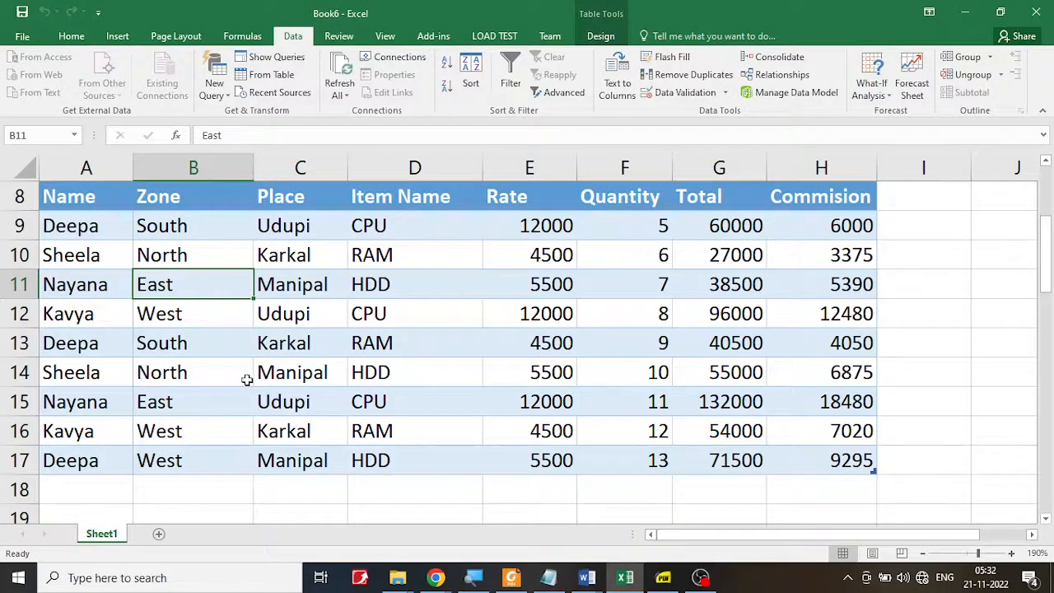
scroll(247, 378, down, 3)
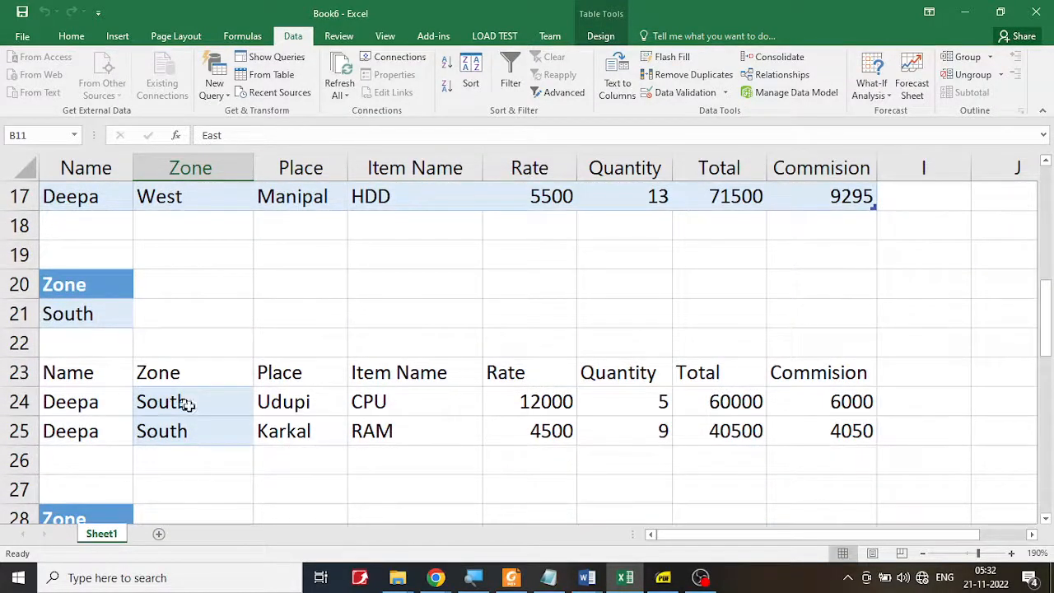
scroll(225, 391, down, 2)
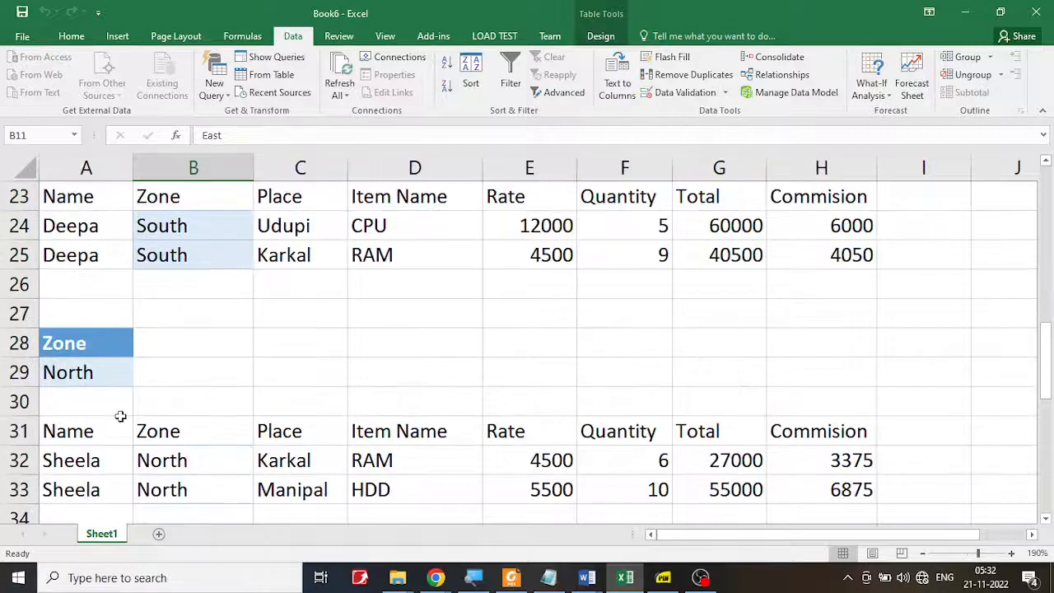
scroll(120, 415, down, 1)
drag(161, 372, 167, 424)
scroll(164, 398, down, 2)
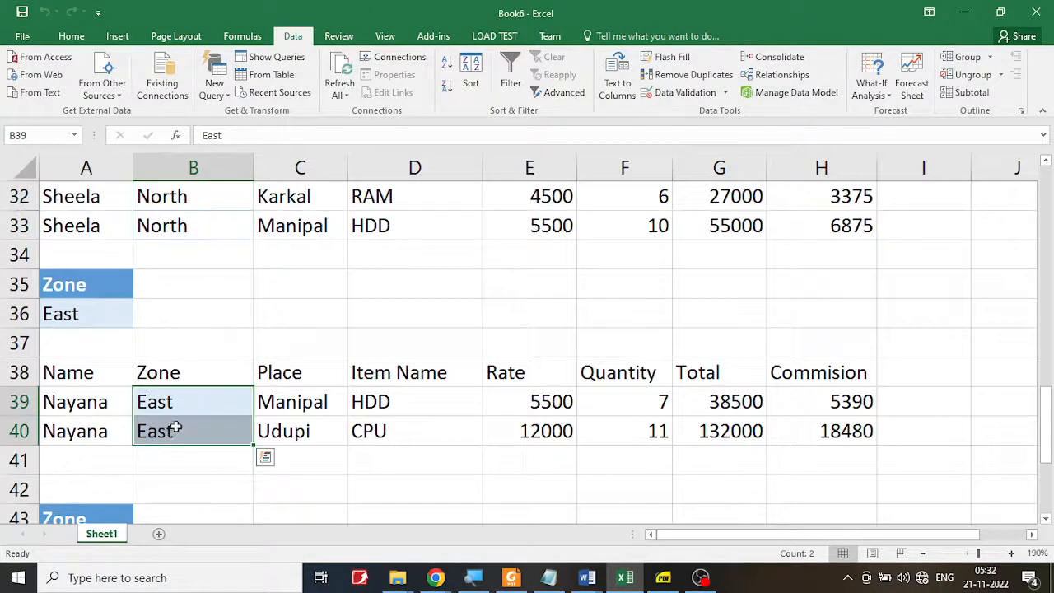
scroll(169, 415, down, 3)
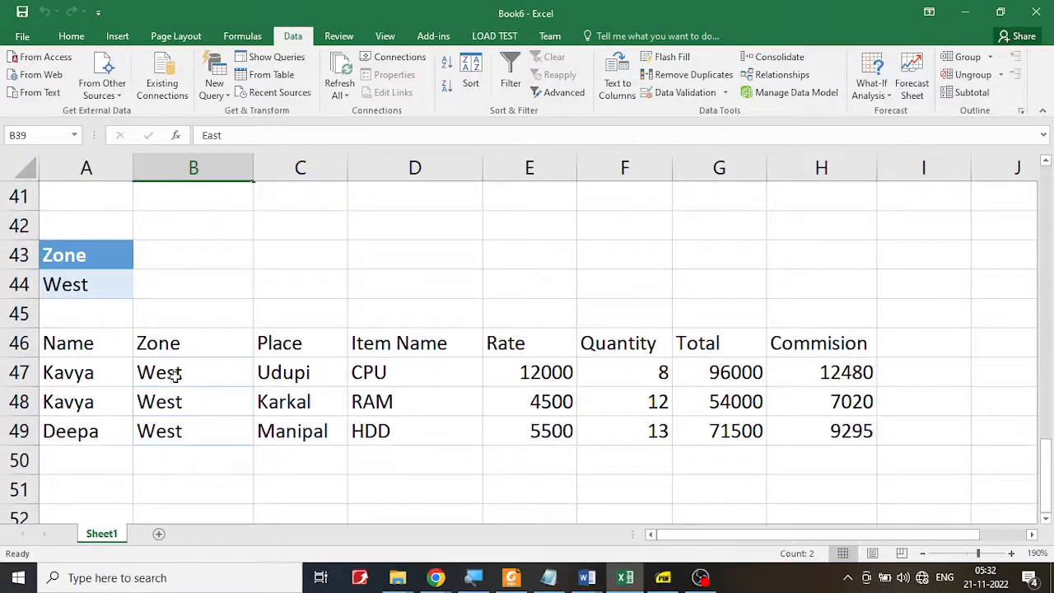
drag(168, 372, 172, 426)
click(256, 309)
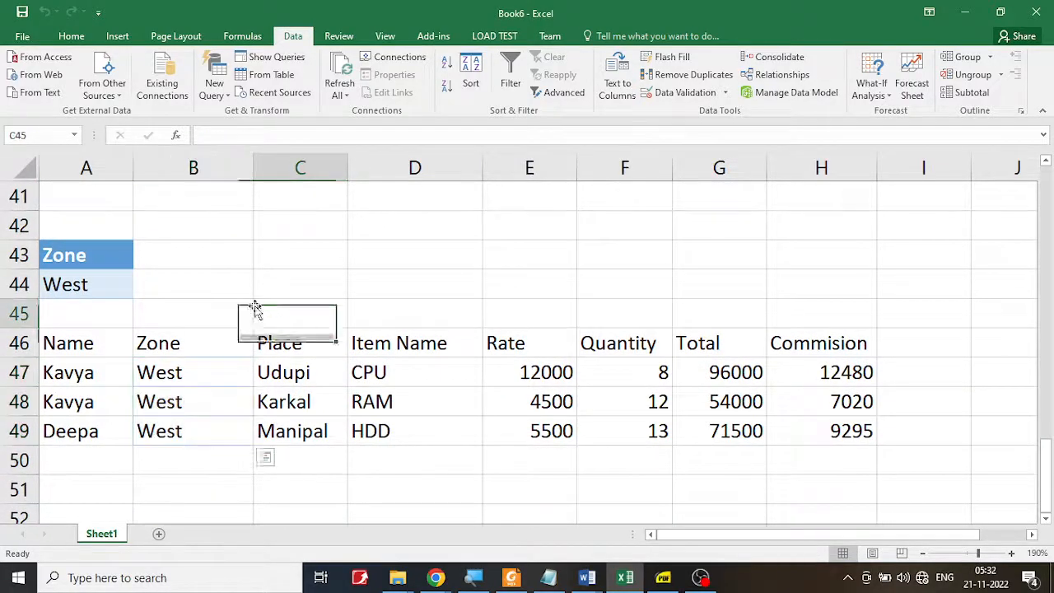
click(118, 493)
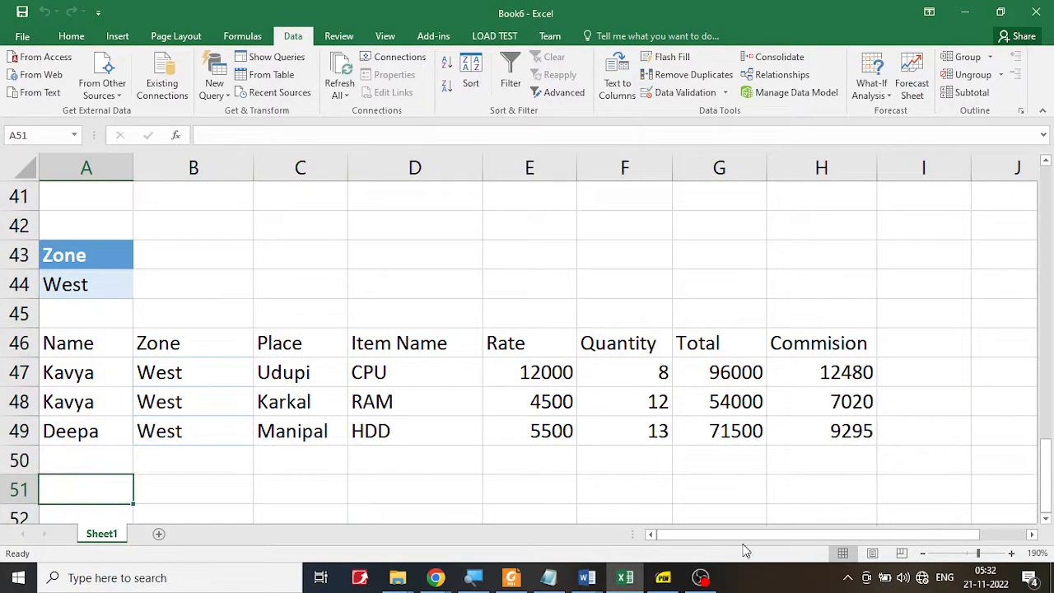
Switch to I SEM FIT LAB Revised.pdf and read the task about showing the records of only East and West zones.
click(663, 577)
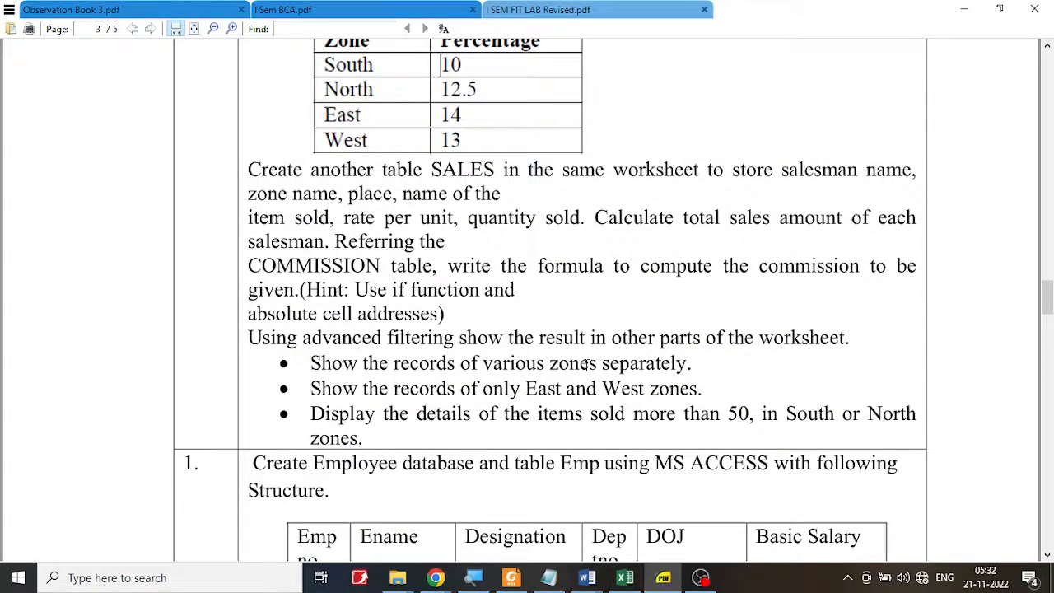
drag(439, 389, 702, 387)
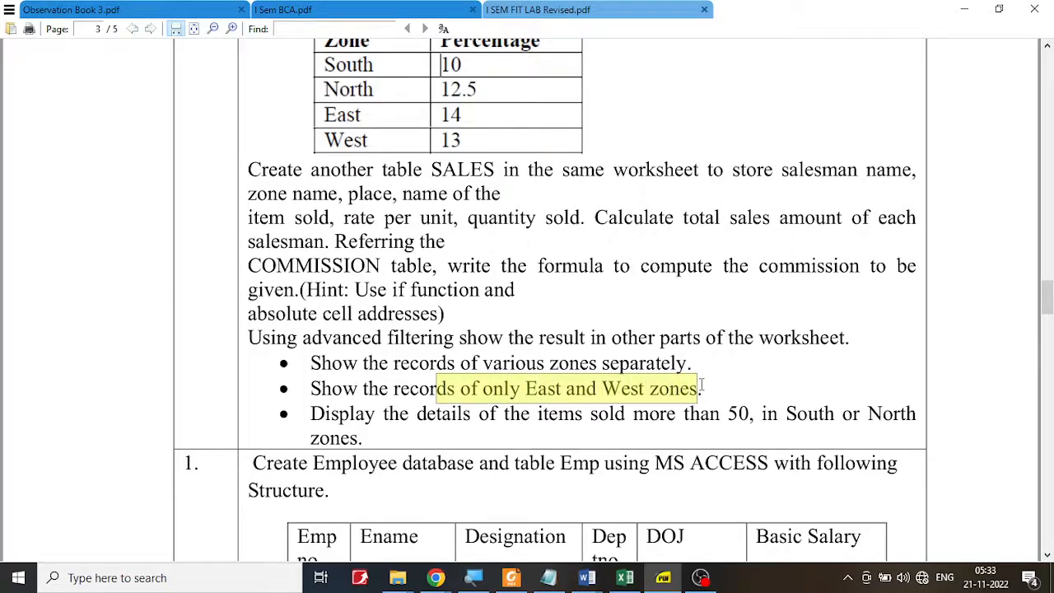
click(576, 389)
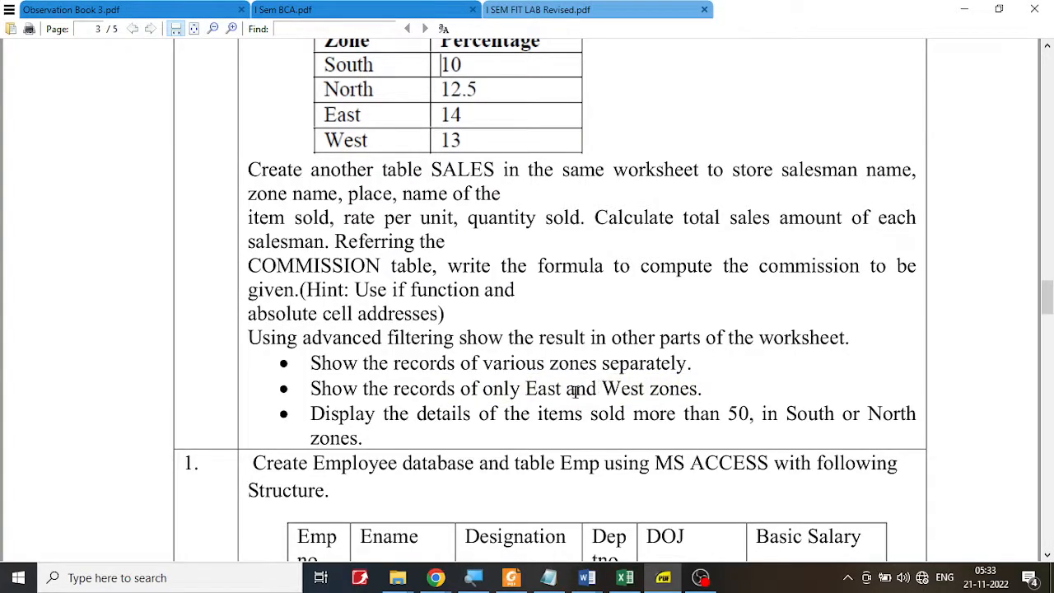
drag(566, 388, 594, 387)
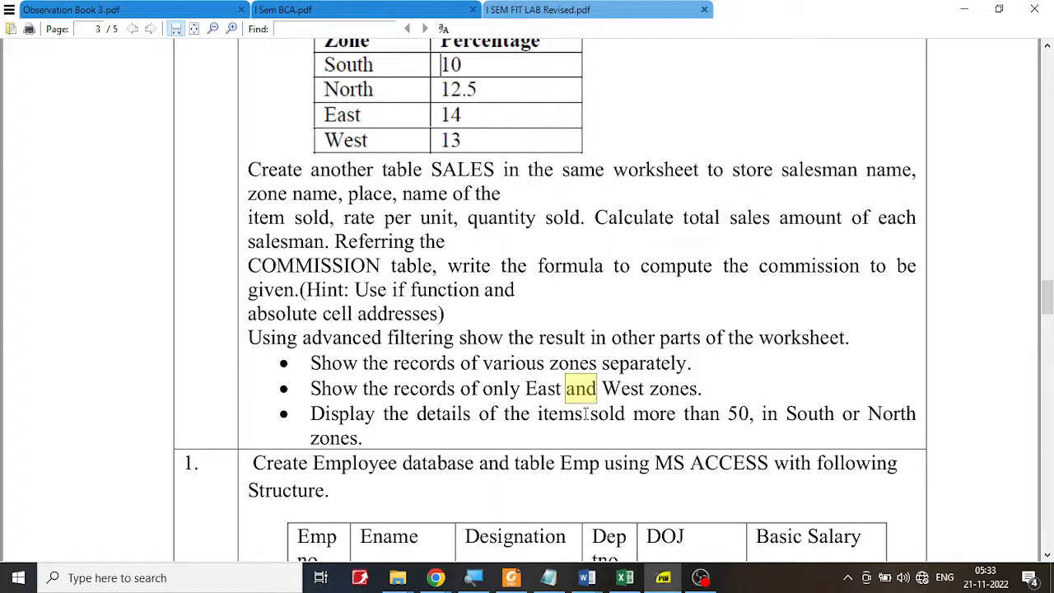
click(554, 399)
drag(526, 389, 642, 389)
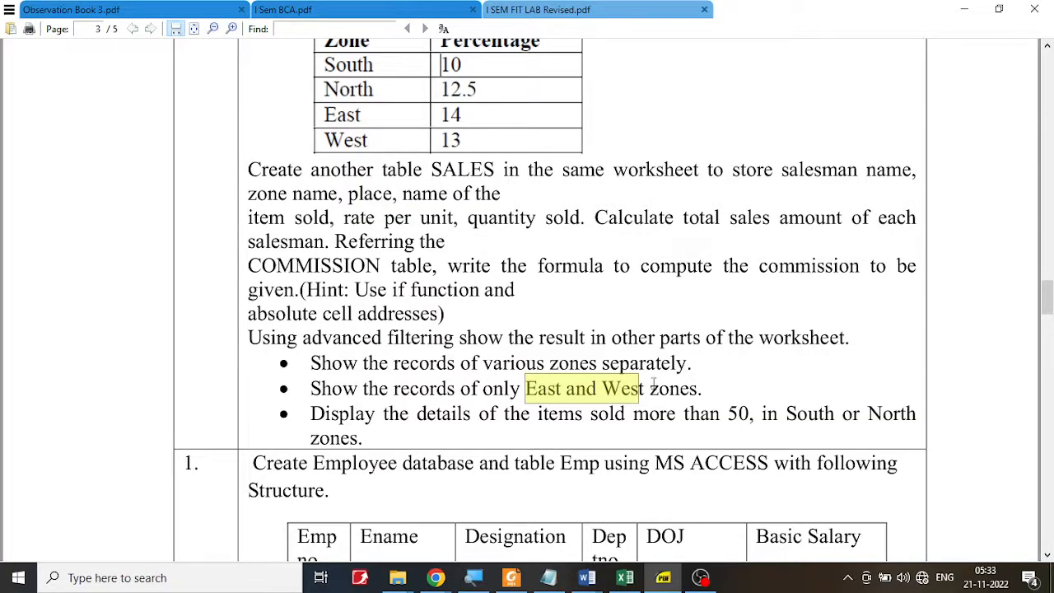
Return to the Excel workbook, copy the Zone header and West criteria cells A43:A44, and paste them at A52 below the West records.
click(625, 577)
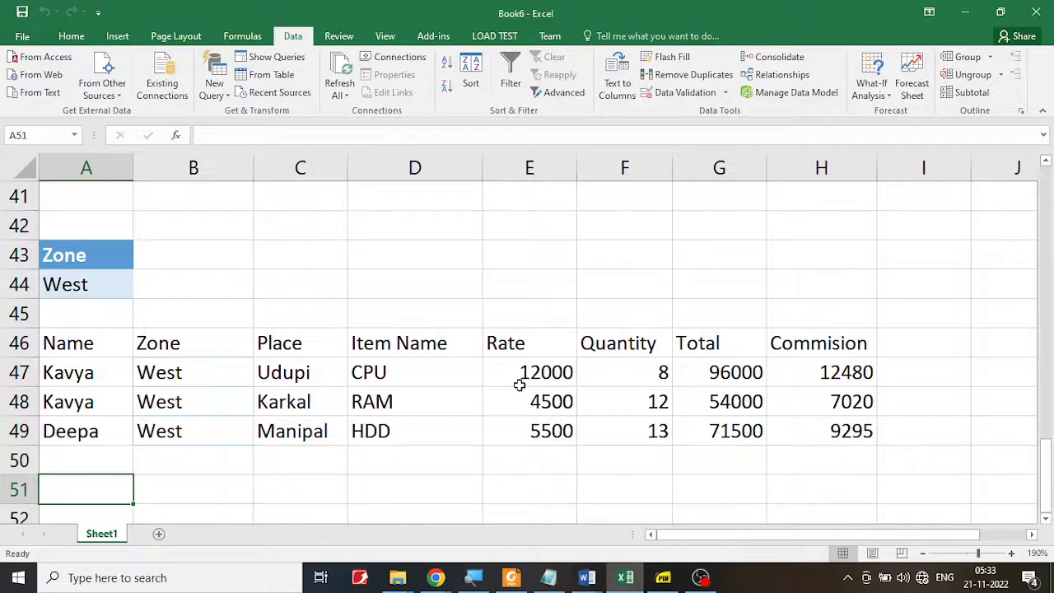
scroll(519, 384, down, 3)
scroll(518, 385, up, 2)
scroll(182, 280, up, 1)
drag(107, 255, 100, 285)
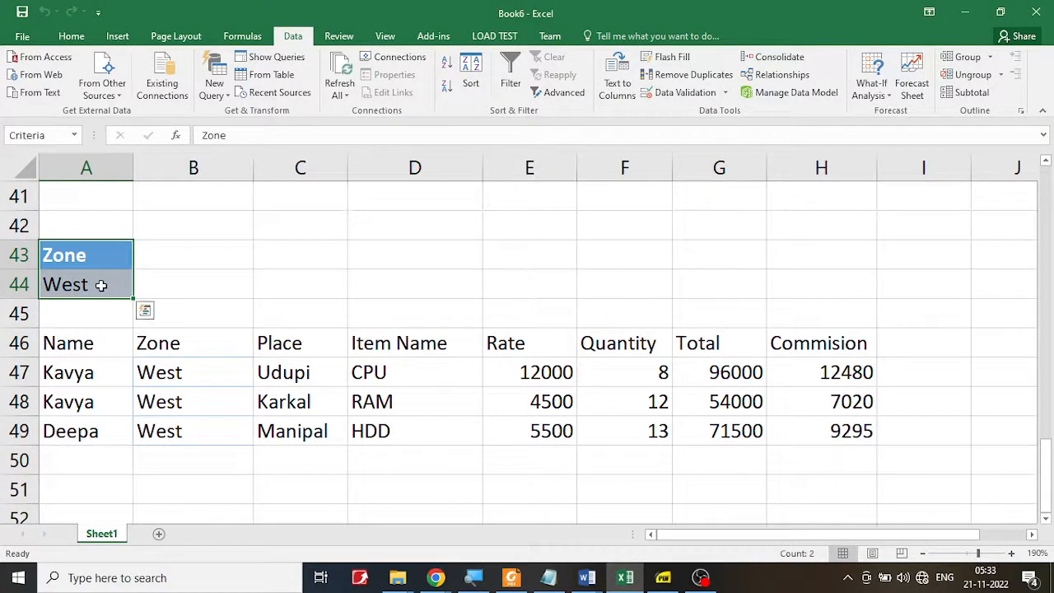
key(ctrl+c)
scroll(112, 313, down, 2)
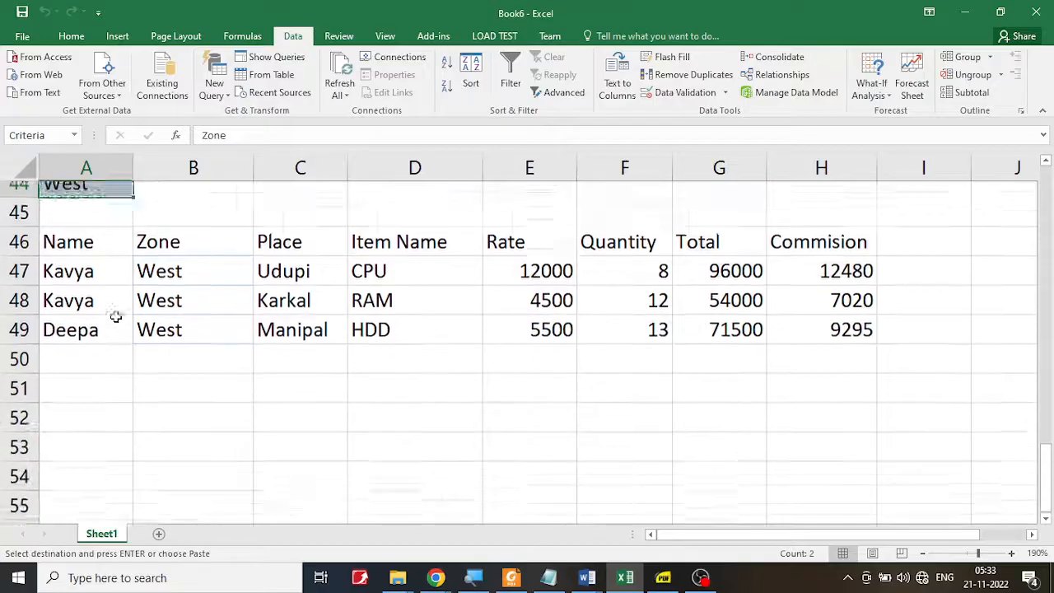
click(98, 326)
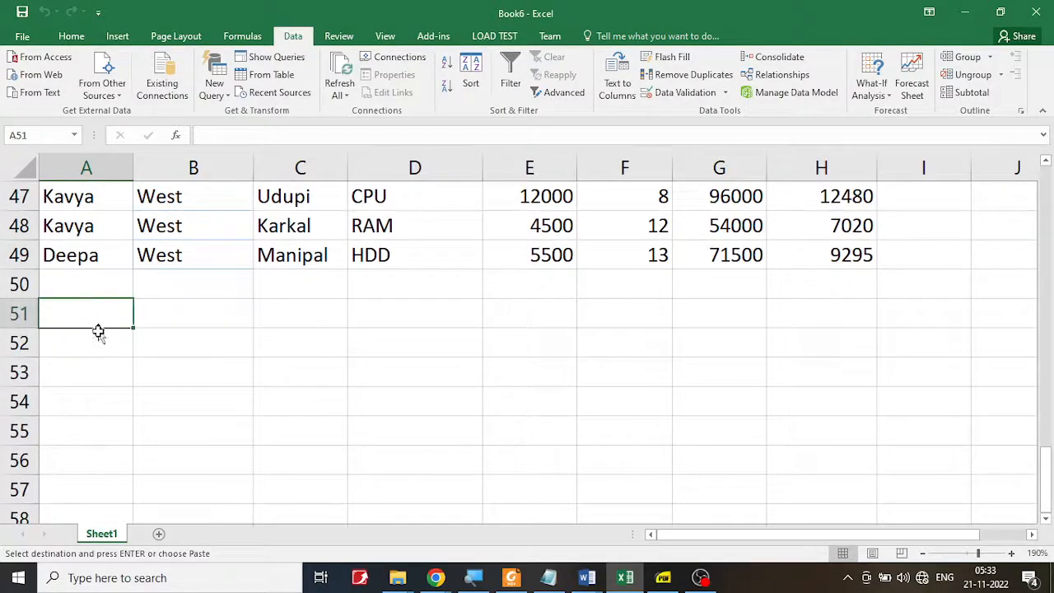
click(99, 341)
scroll(102, 341, up, 2)
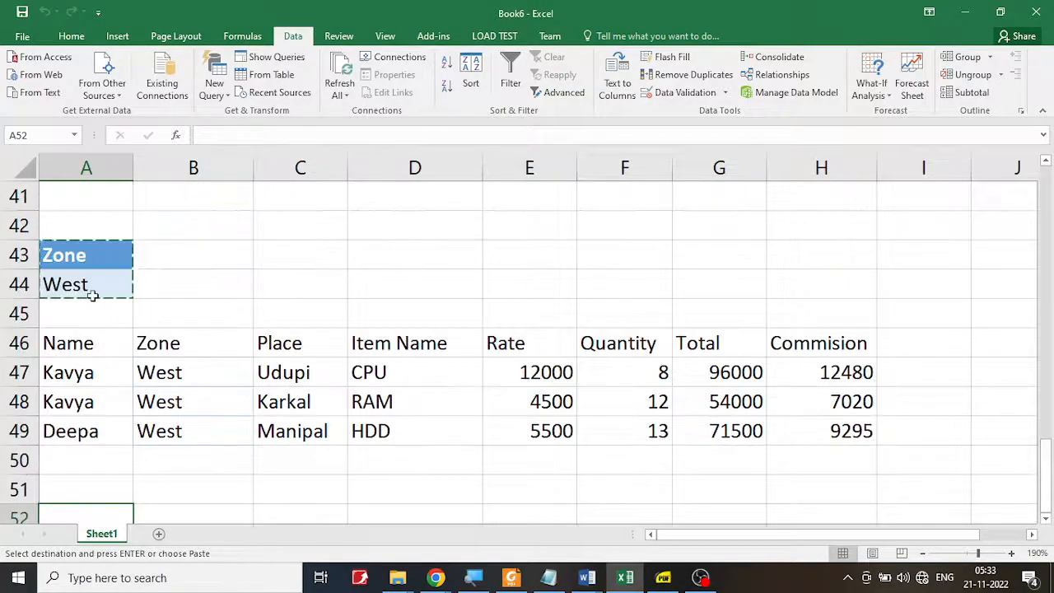
scroll(103, 386, down, 1)
key(ctrl+v)
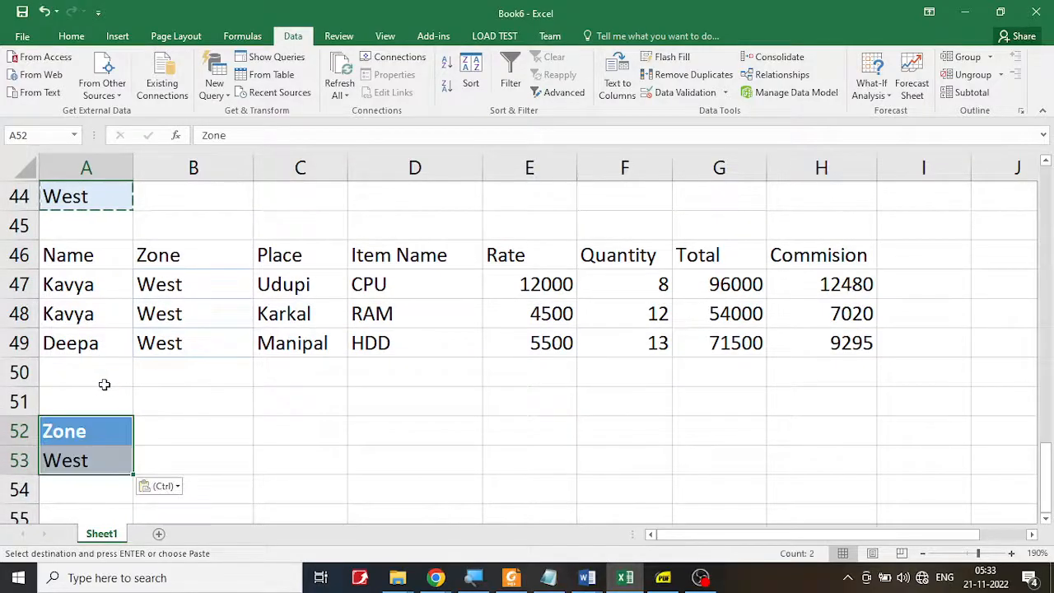
Recheck the East and West task in the PDF, return to the workbook, move West from A53 to A54 and enter East in A53.
click(666, 579)
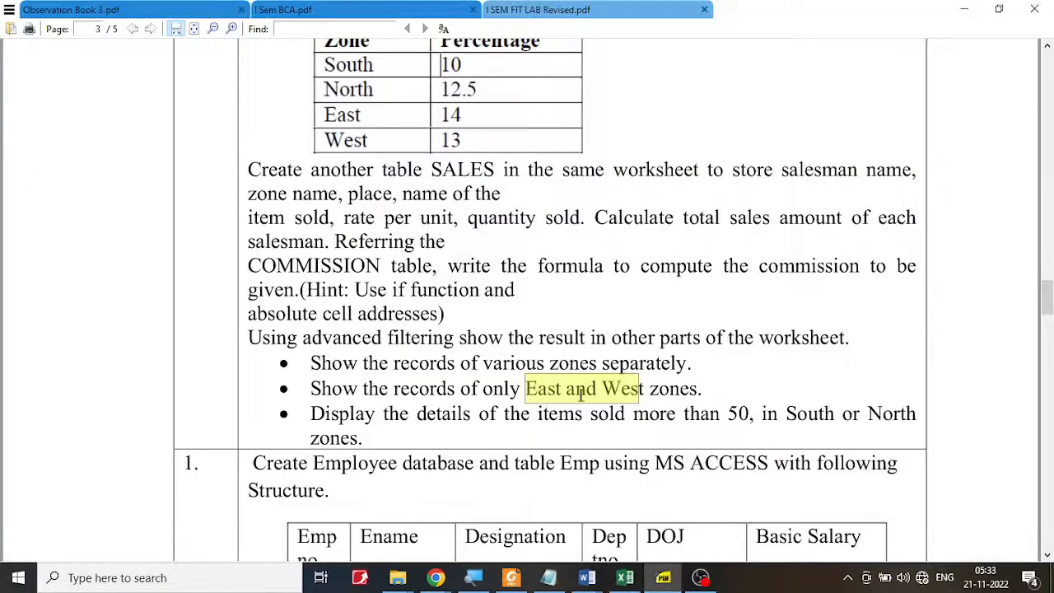
click(627, 578)
scroll(166, 424, down, 1)
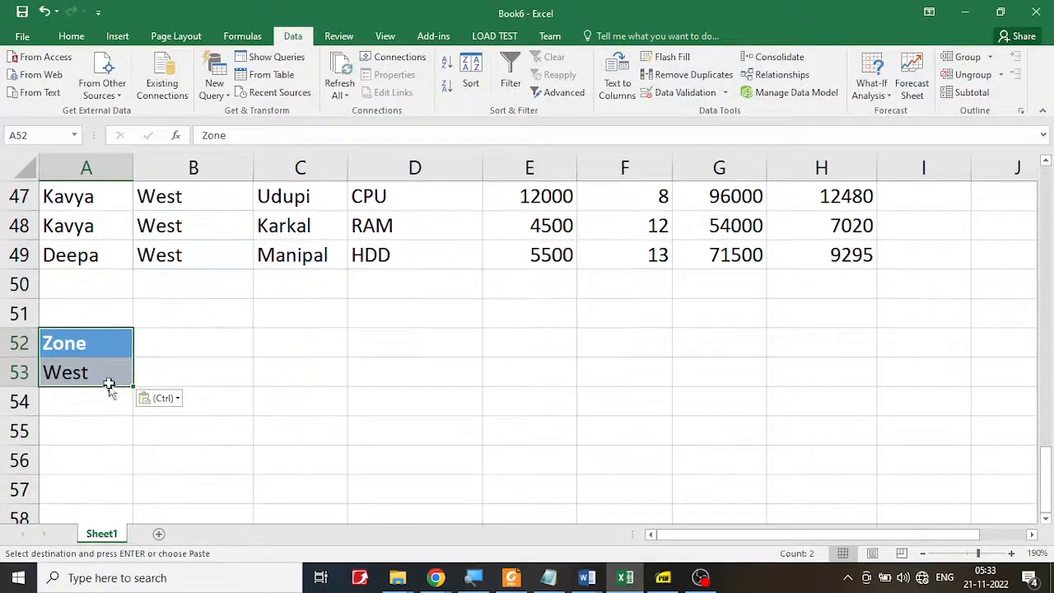
click(108, 384)
drag(109, 385, 110, 400)
click(110, 375)
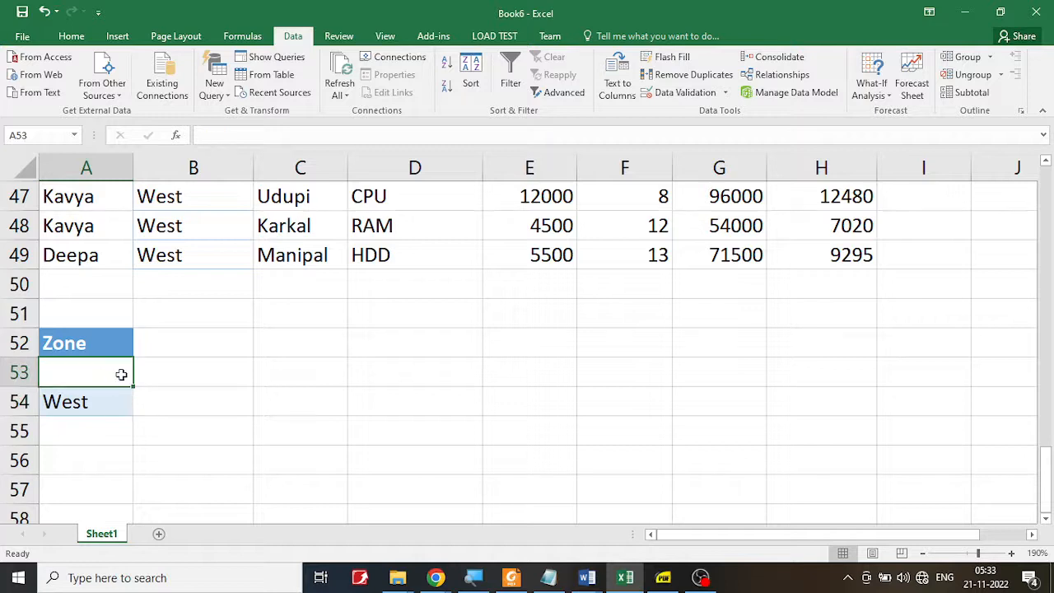
text(East)
key(Return)
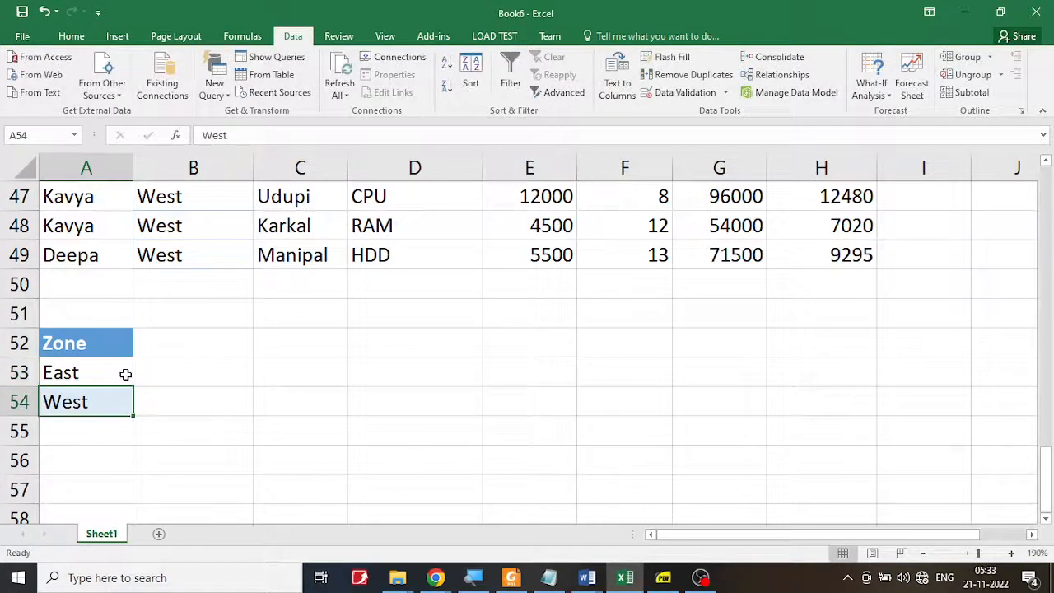
Review the East and West criteria in A53:A54 alongside the separately extracted East and West records.
drag(120, 368, 117, 398)
click(188, 370)
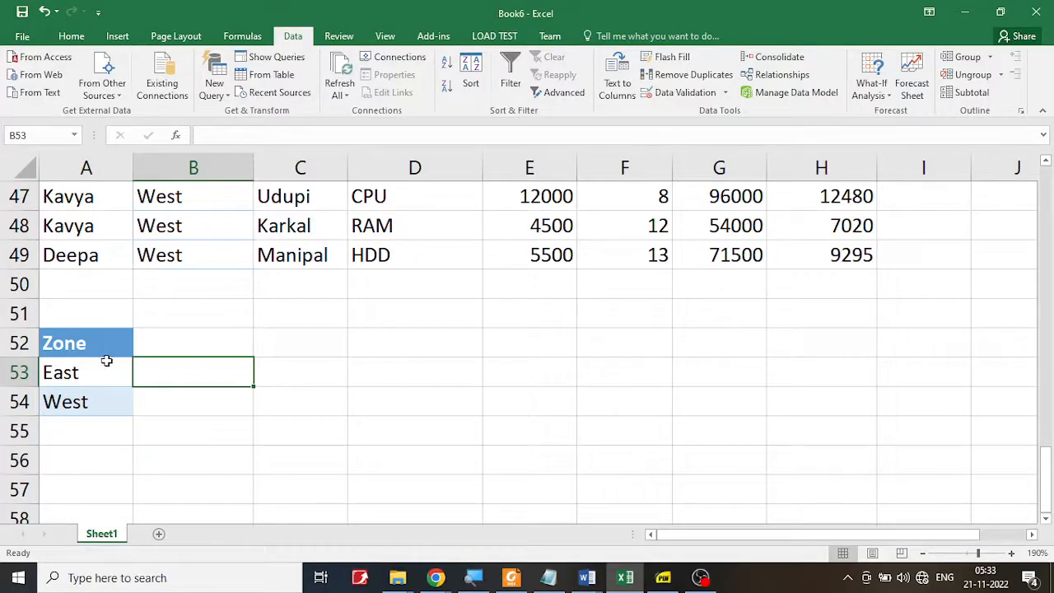
scroll(95, 370, up, 3)
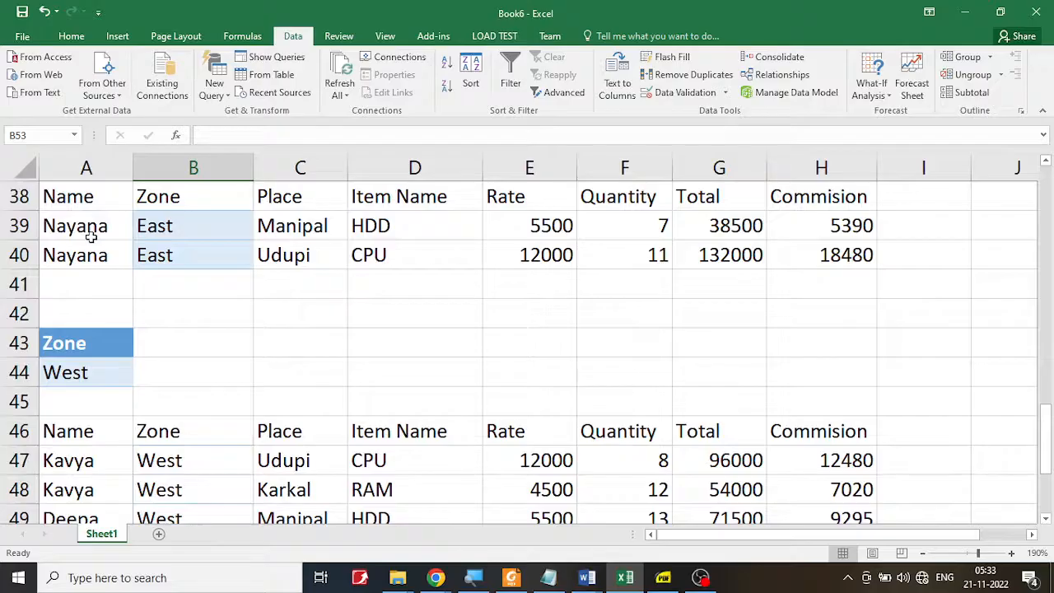
scroll(89, 239, down, 2)
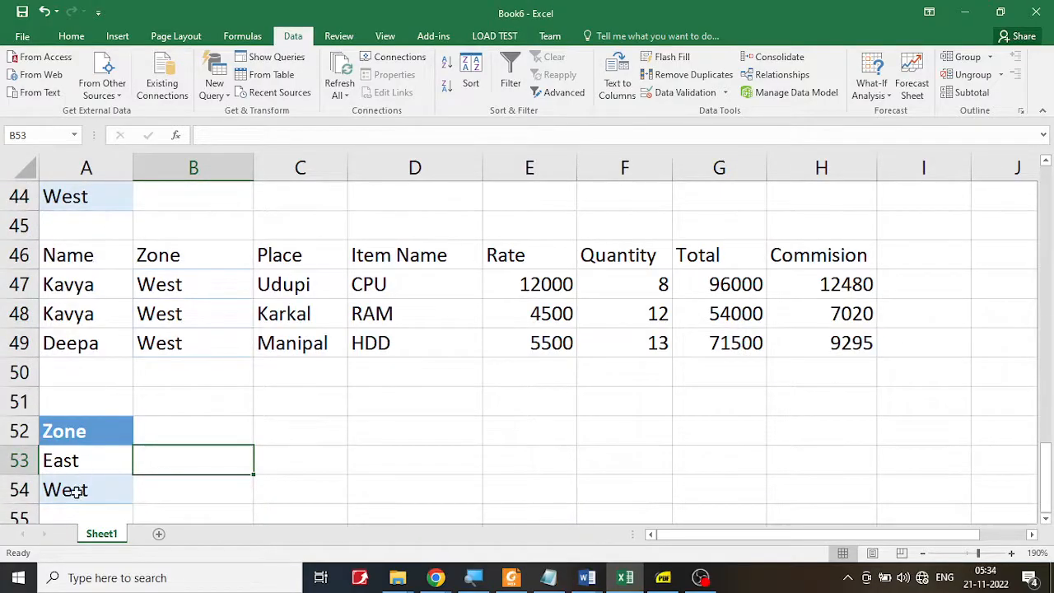
drag(87, 458, 88, 489)
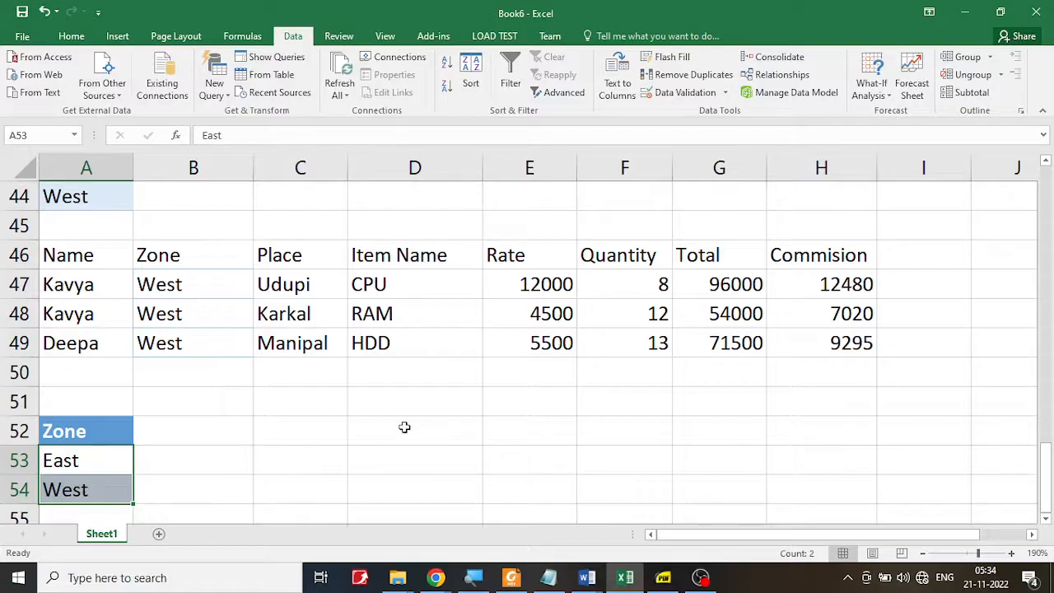
click(376, 441)
Start an Advanced Filter on the source sales table $A$8:$H$17 and set its criteria range to Sheet1!$A$52:$A$54.
scroll(377, 440, up, 11)
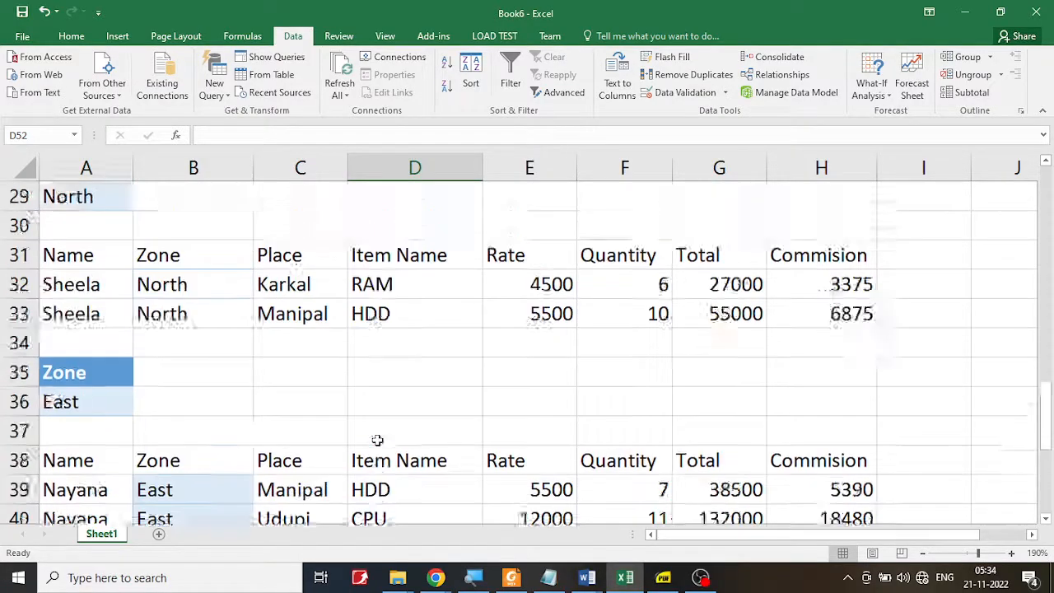
scroll(377, 436, up, 3)
scroll(437, 403, down, 1)
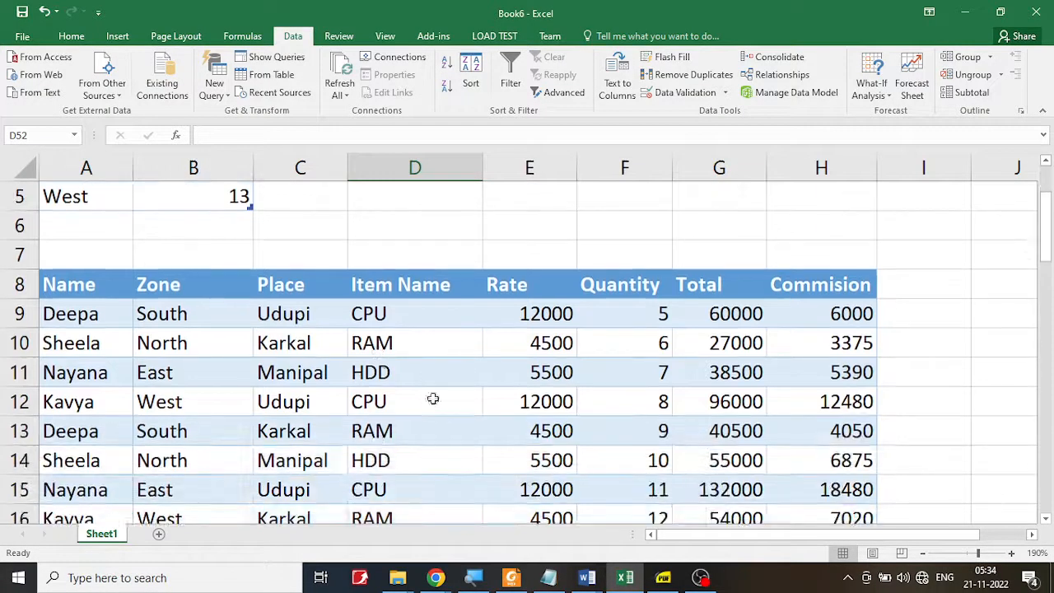
click(377, 372)
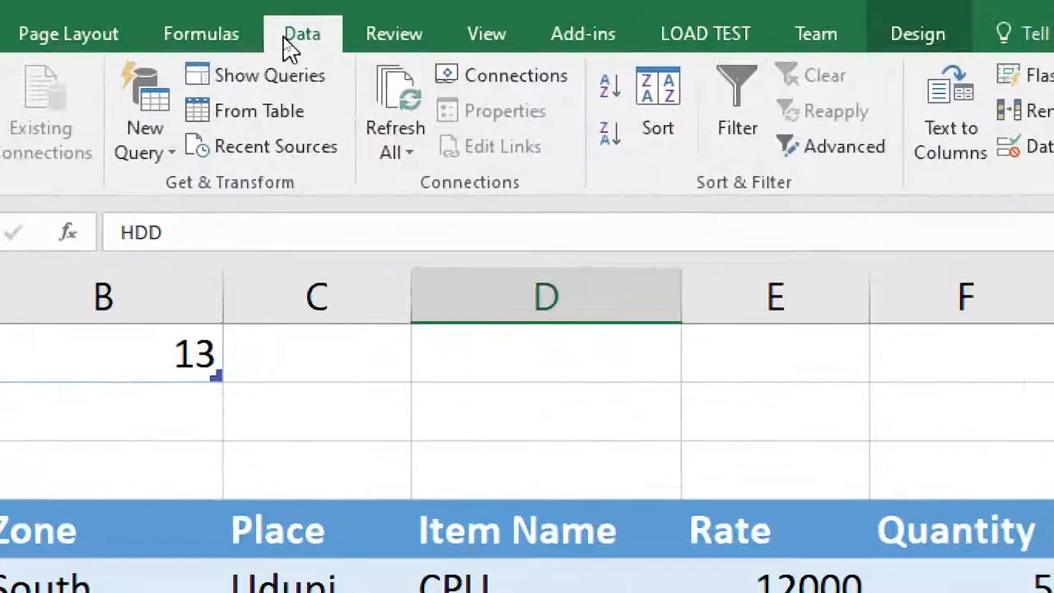
click(840, 161)
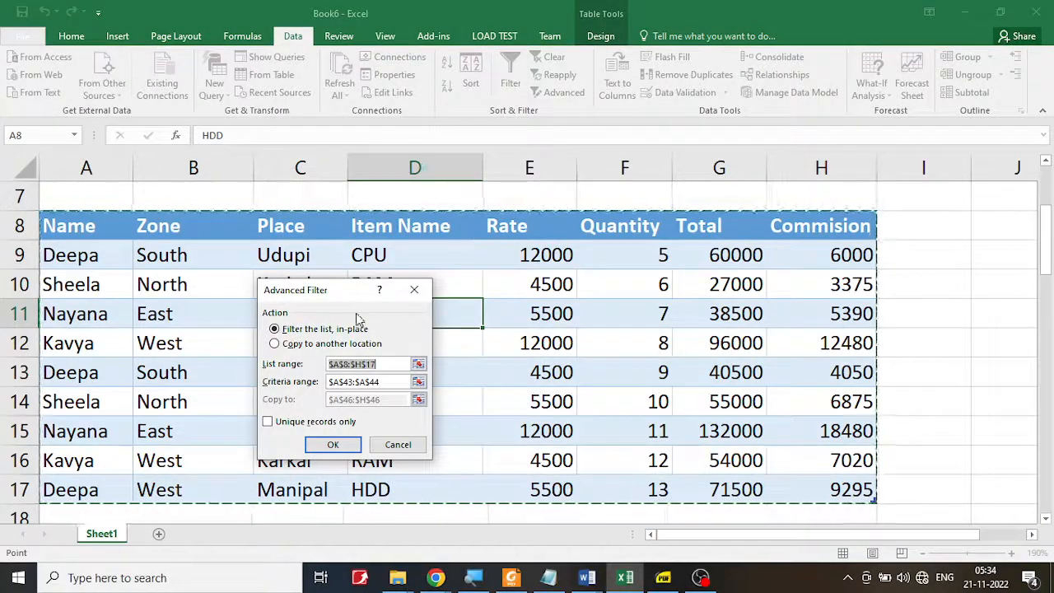
scroll(839, 324, down, 6)
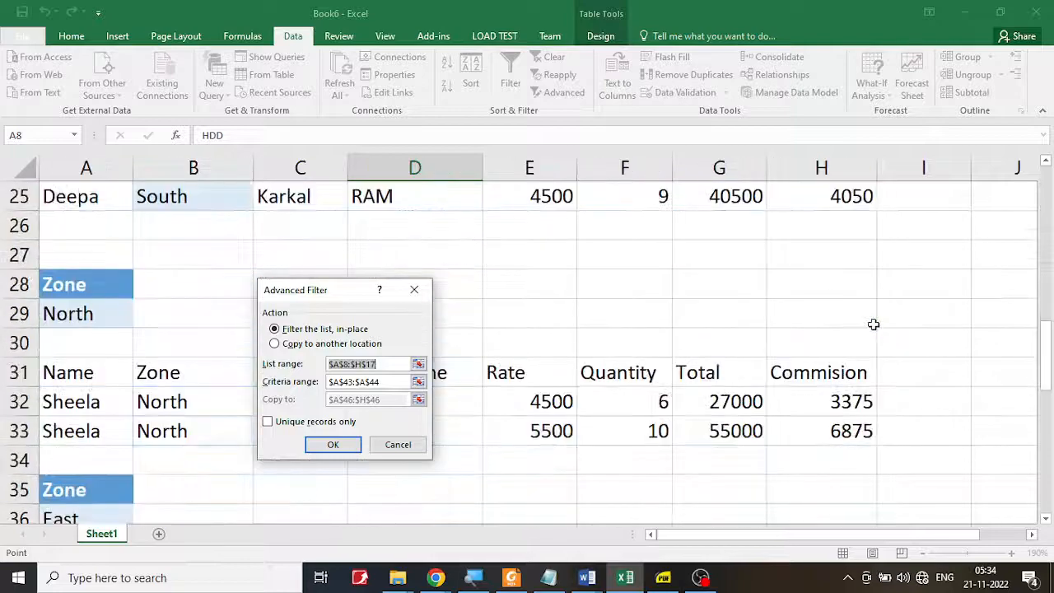
scroll(873, 324, down, 5)
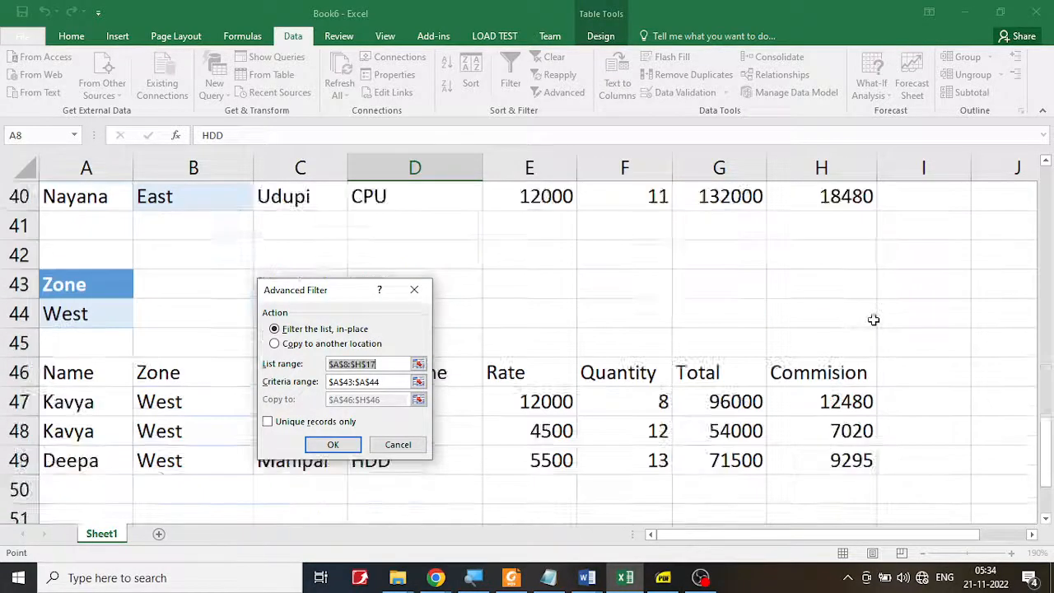
scroll(873, 319, down, 3)
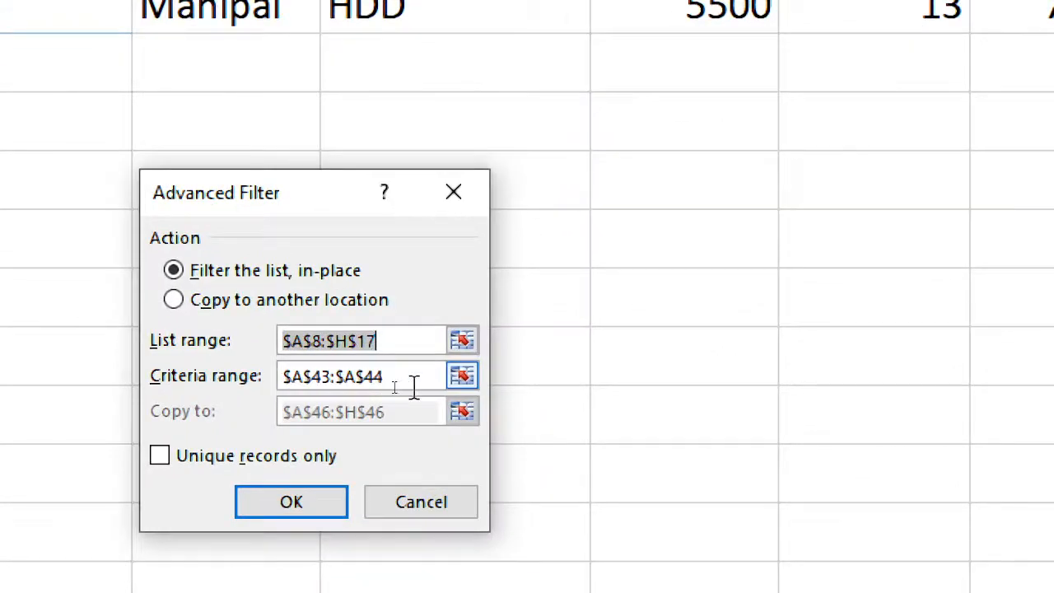
drag(393, 388, 306, 389)
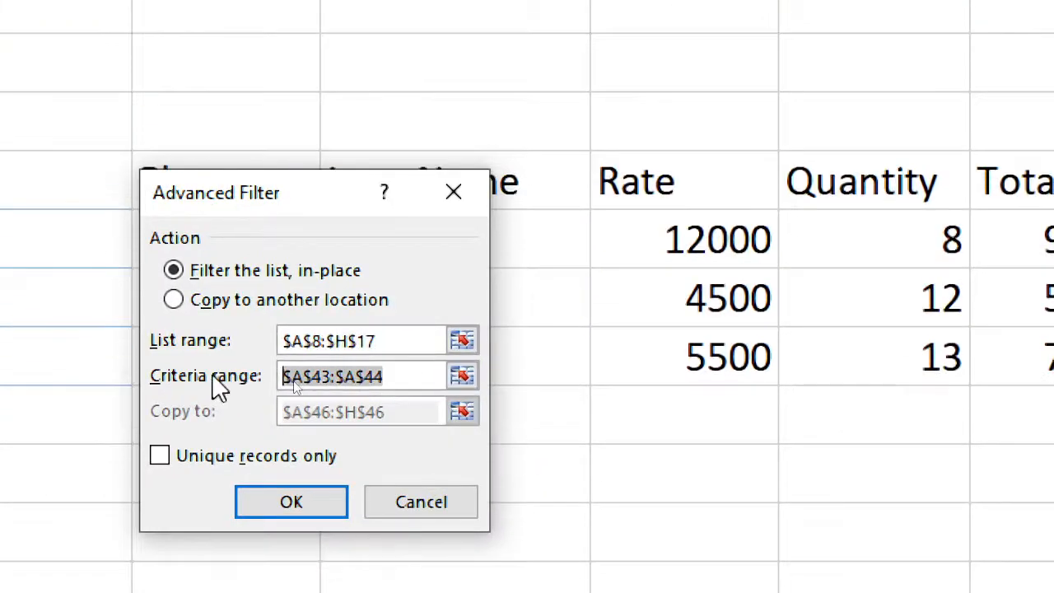
key(BackSpace)
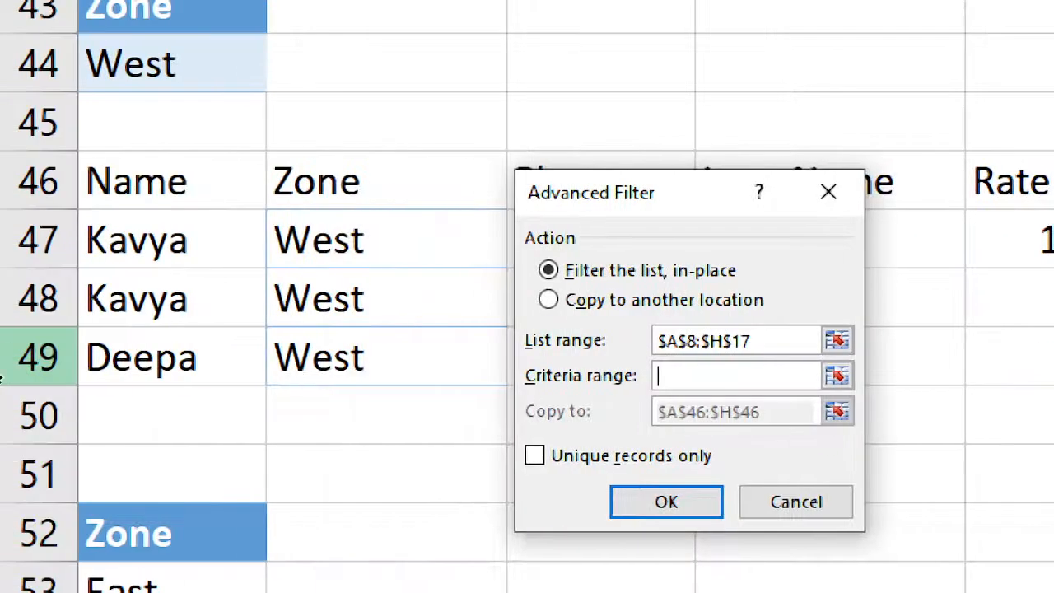
scroll(231, 431, down, 2)
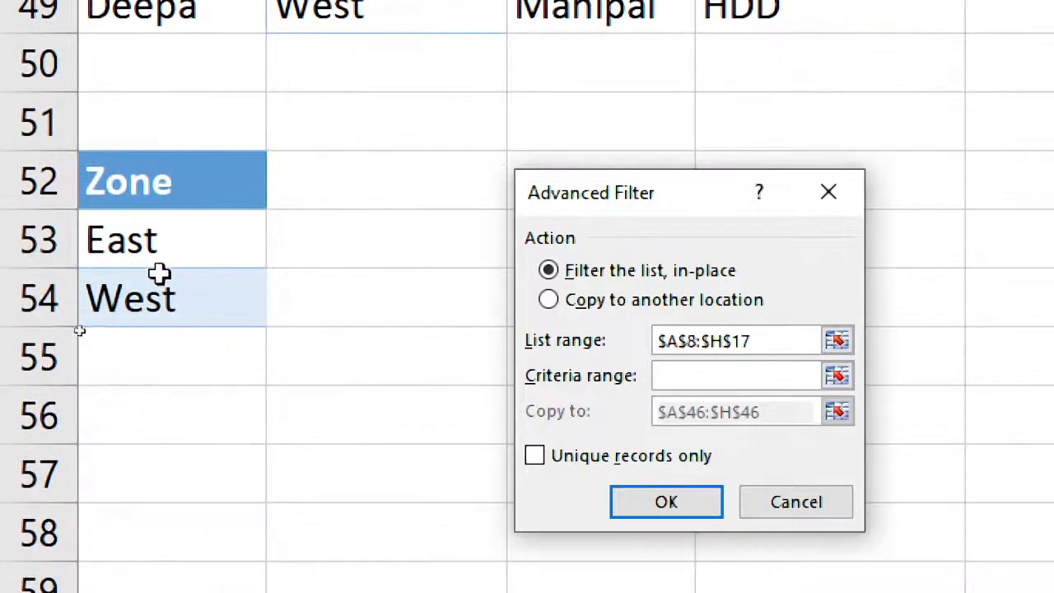
drag(183, 174, 178, 301)
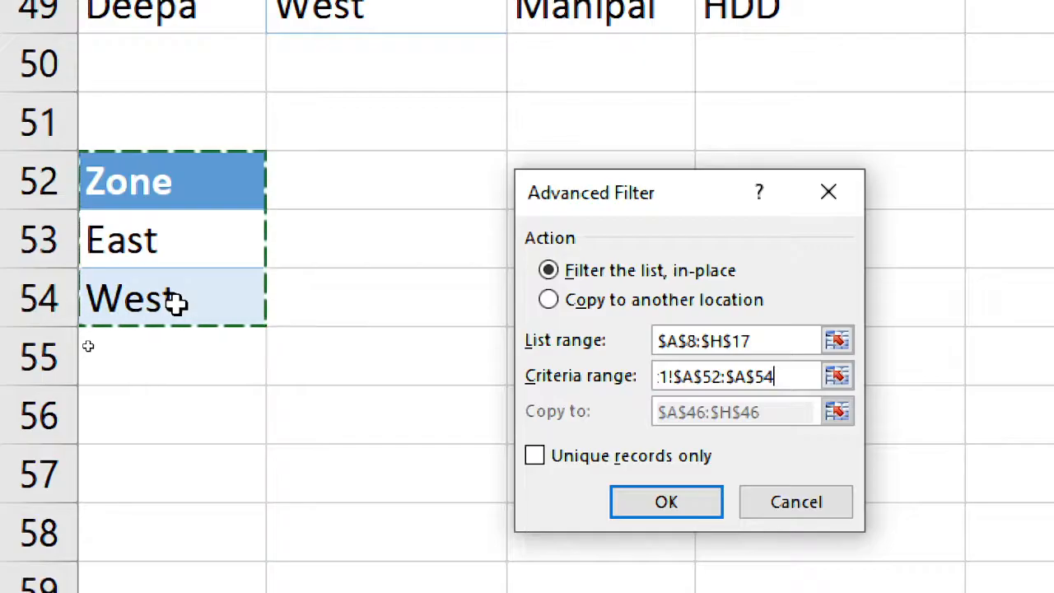
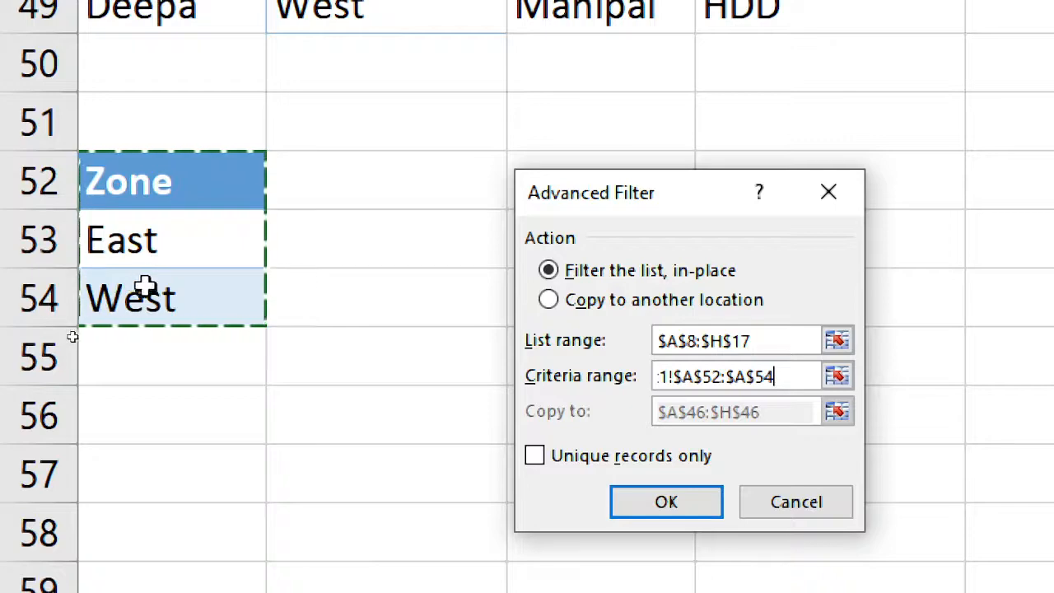
Set the filter to copy its results to another location starting at Sheet1!$A$56, and apply it to extract the East and West records.
click(576, 304)
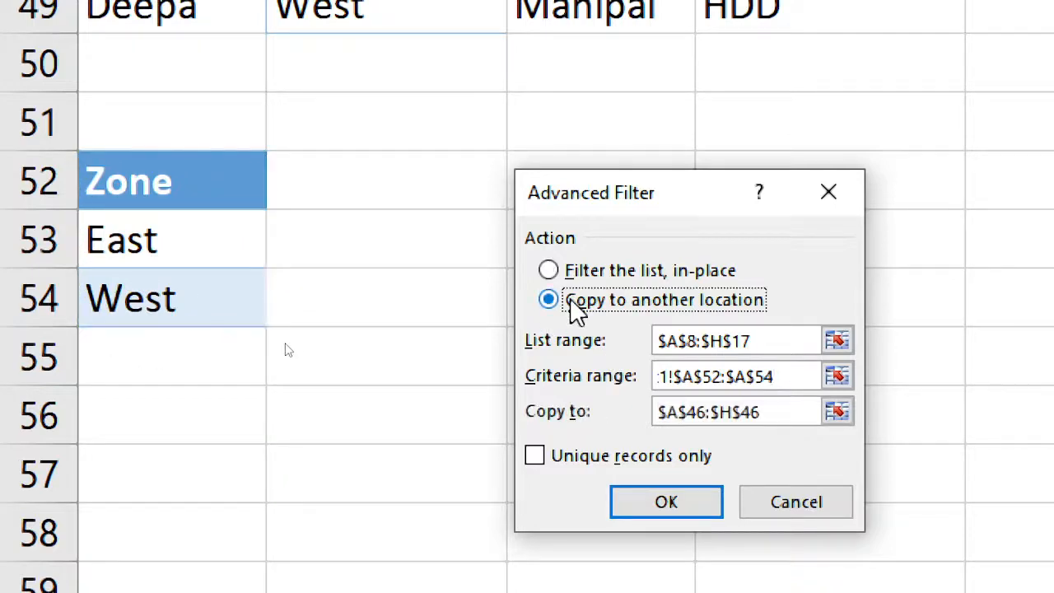
click(786, 411)
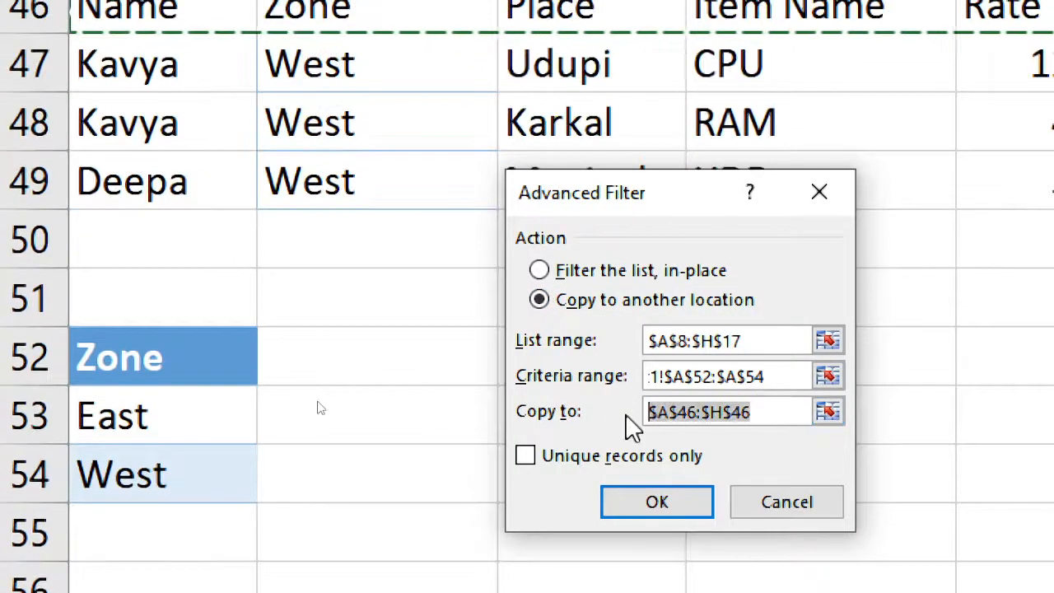
key(BackSpace)
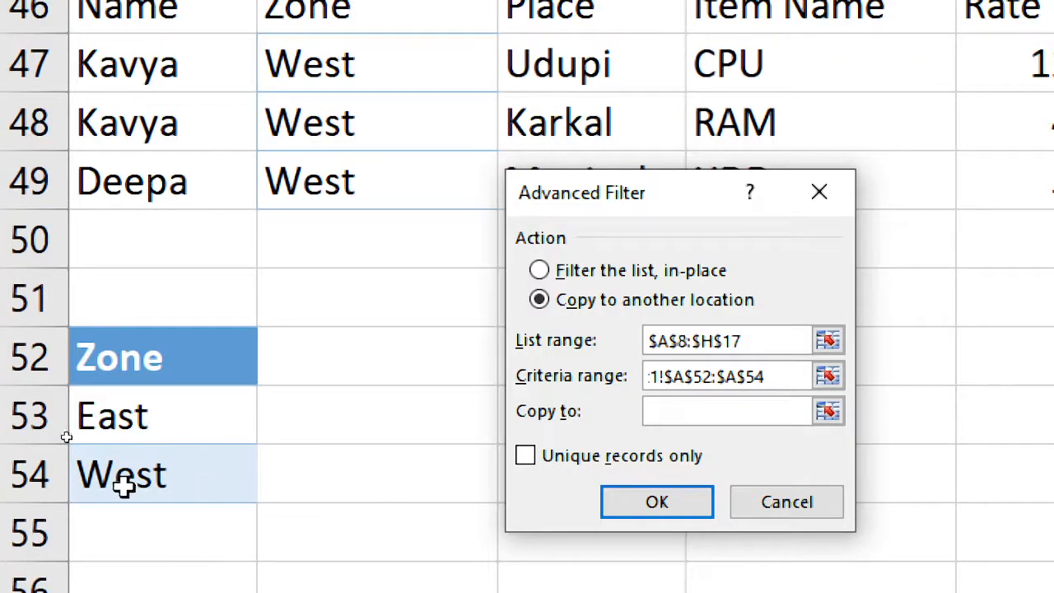
scroll(148, 511, down, 1)
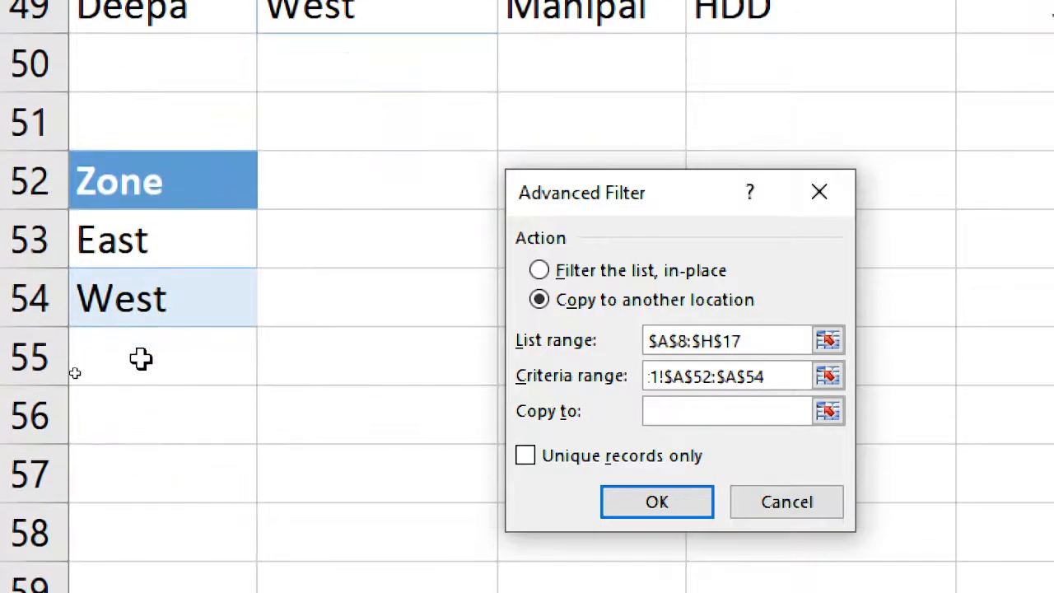
click(140, 416)
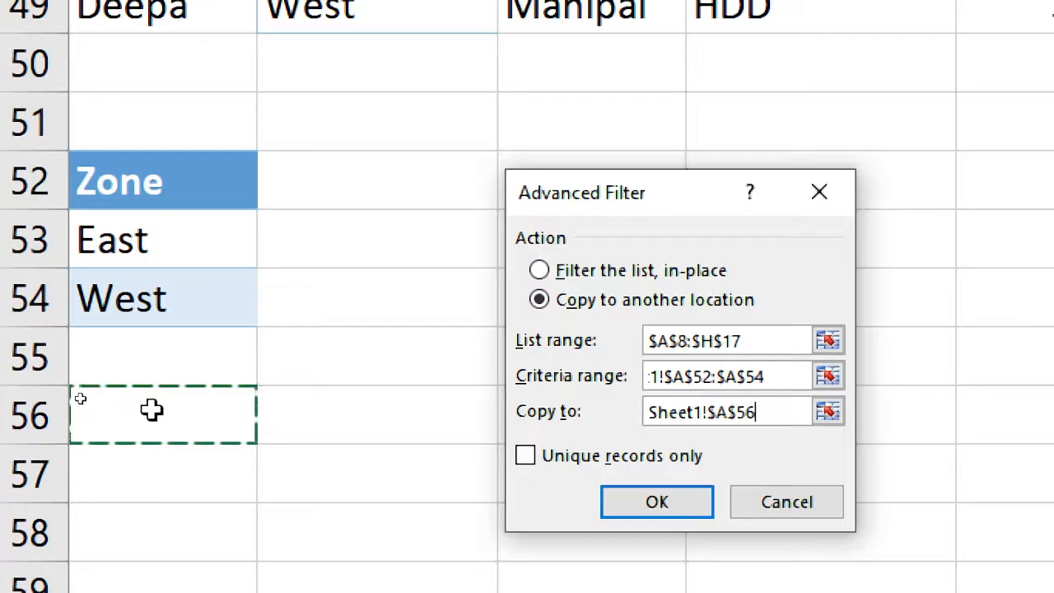
click(657, 503)
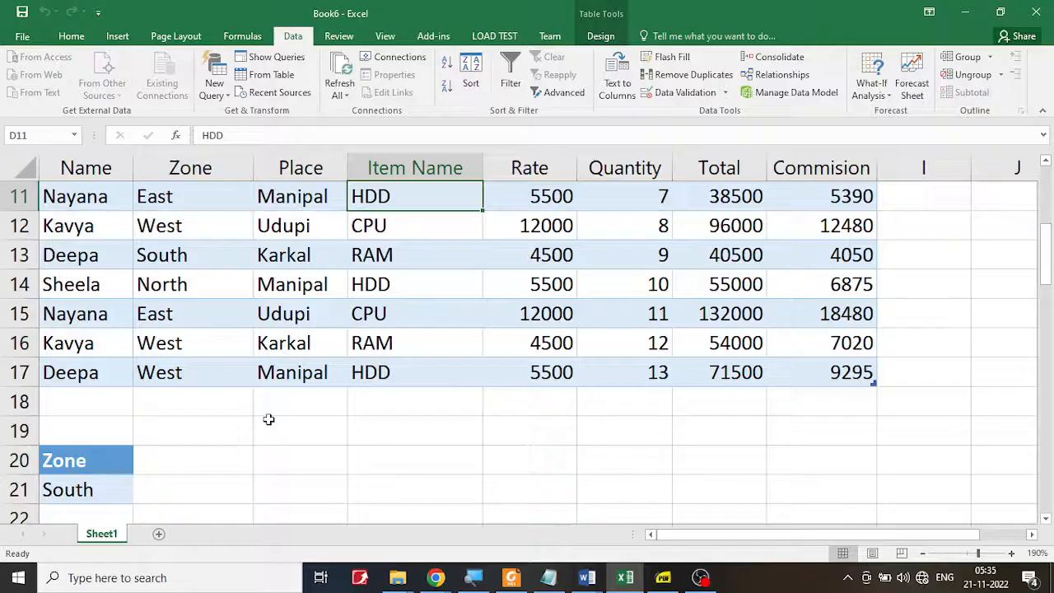
Check the Zone values in B57:B61 of the extracted records against the East and West criteria.
scroll(438, 450, down, 9)
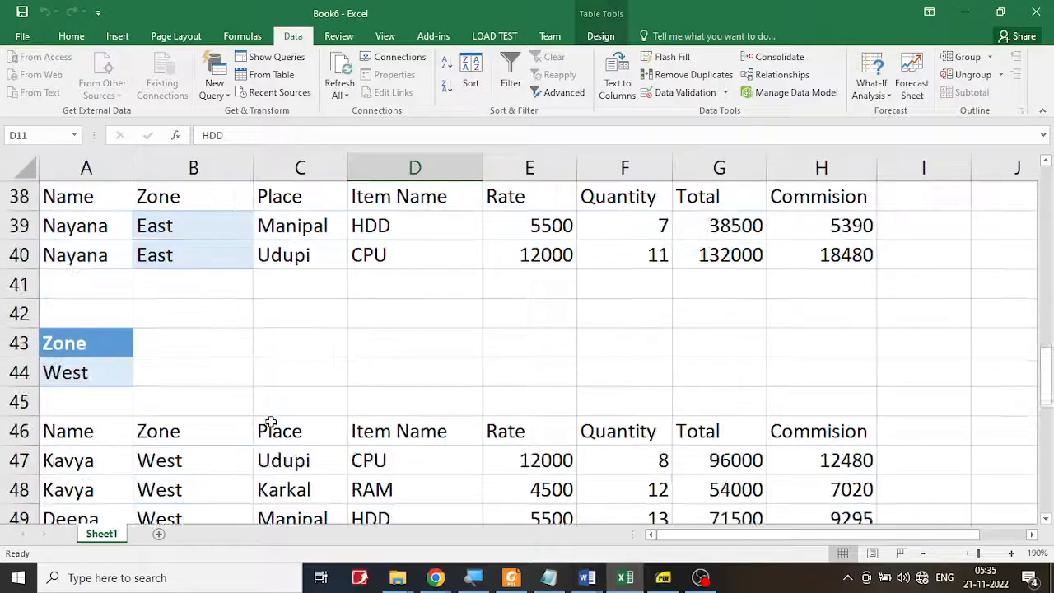
scroll(270, 423, down, 5)
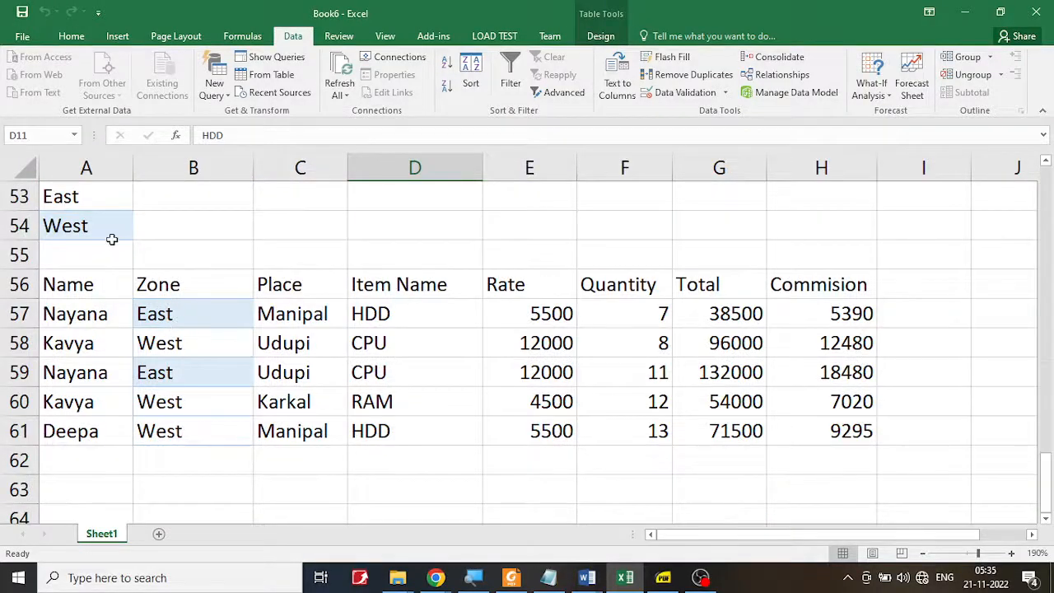
scroll(115, 243, up, 1)
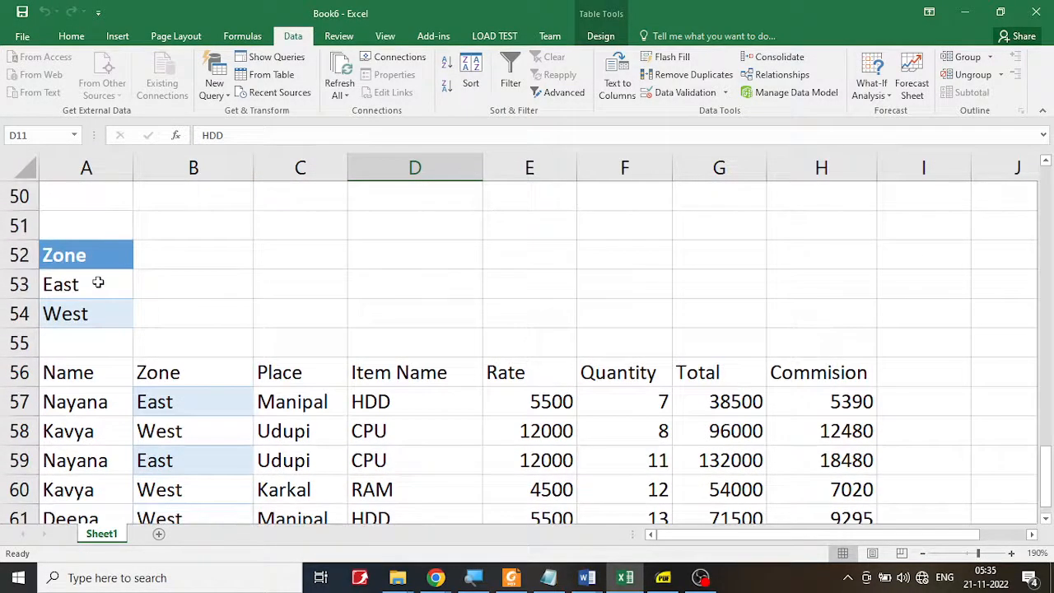
click(1045, 519)
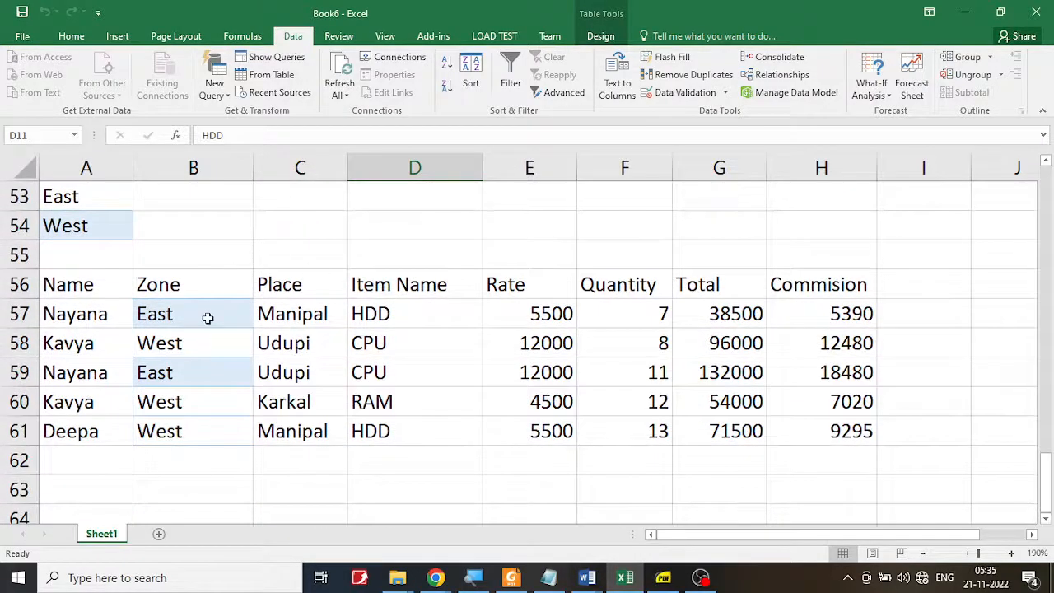
drag(207, 315, 199, 422)
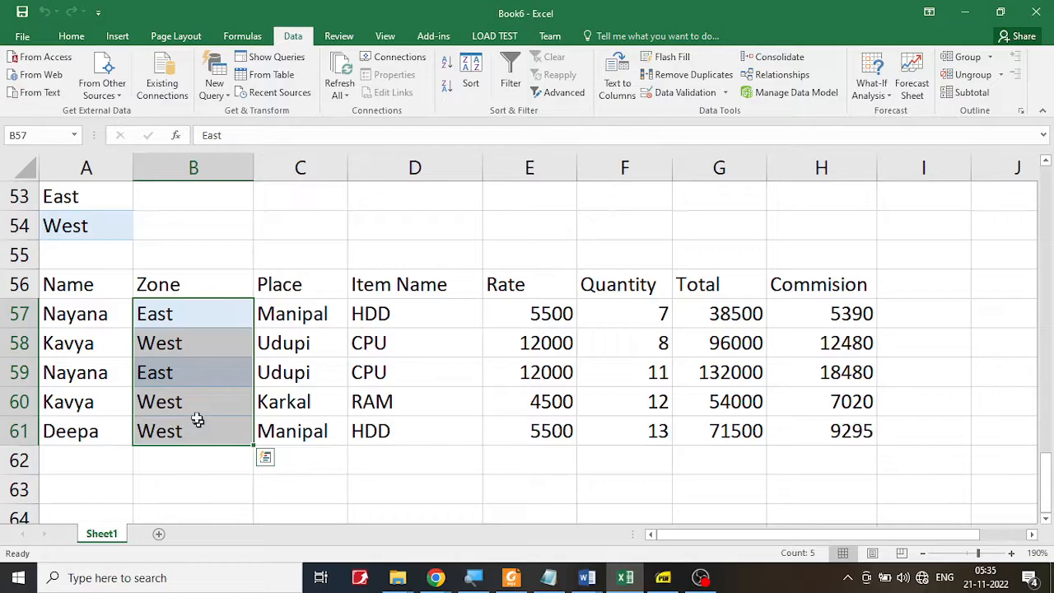
click(128, 483)
scroll(128, 484, down, 1)
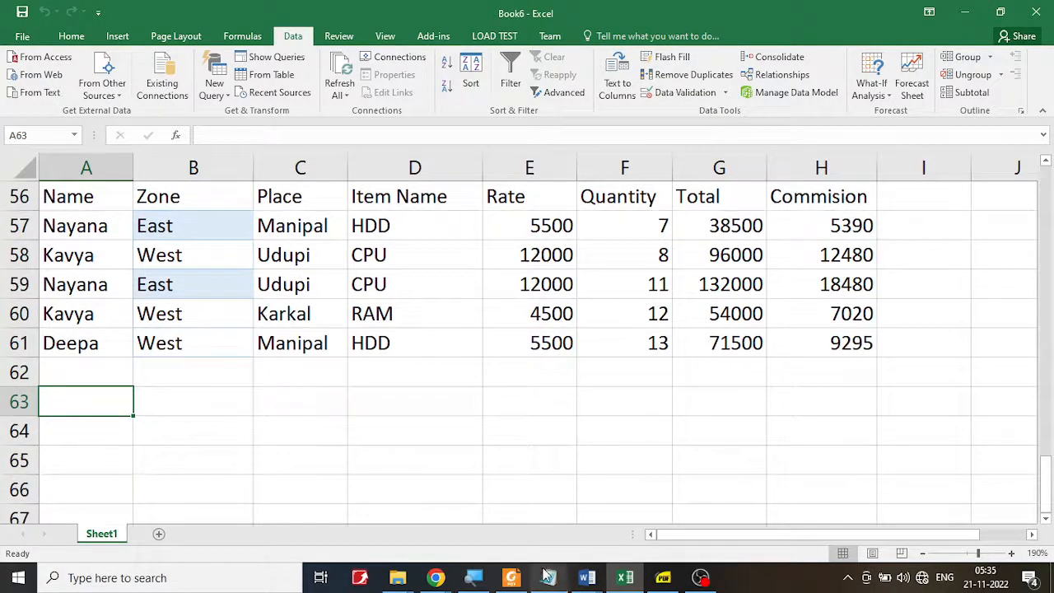
Read the task in I SEM FIT LAB Revised.pdf about items sold more than 50 in South or North zones, and return to the Excel workbook.
click(664, 577)
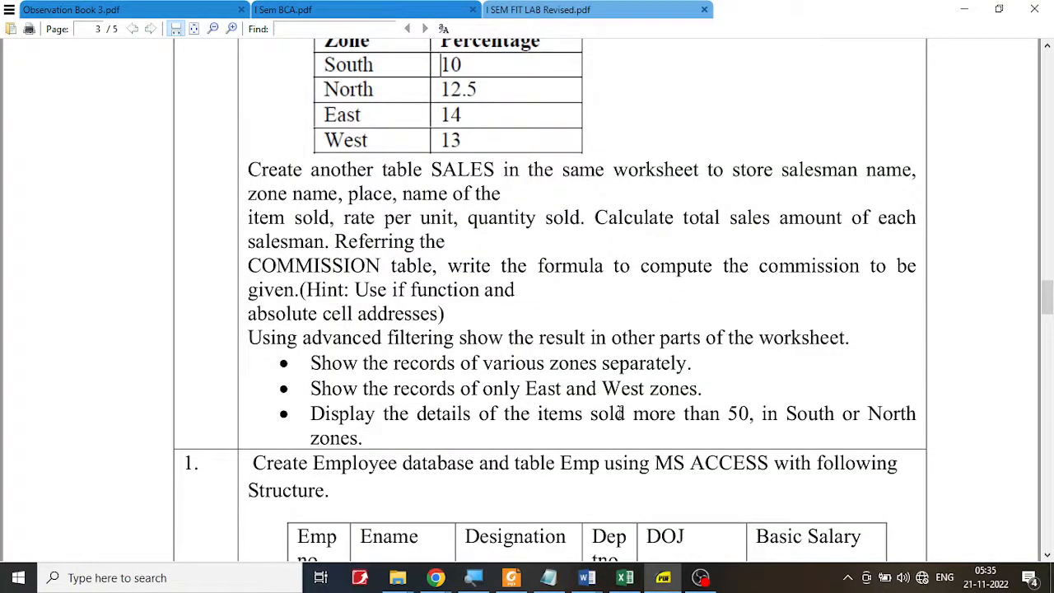
drag(608, 413, 914, 413)
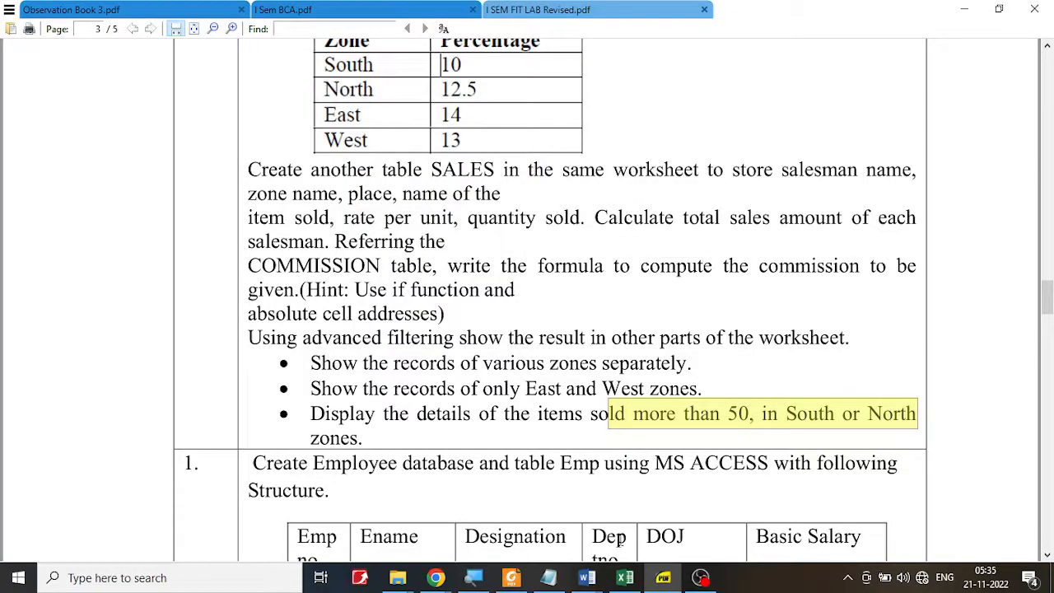
click(625, 577)
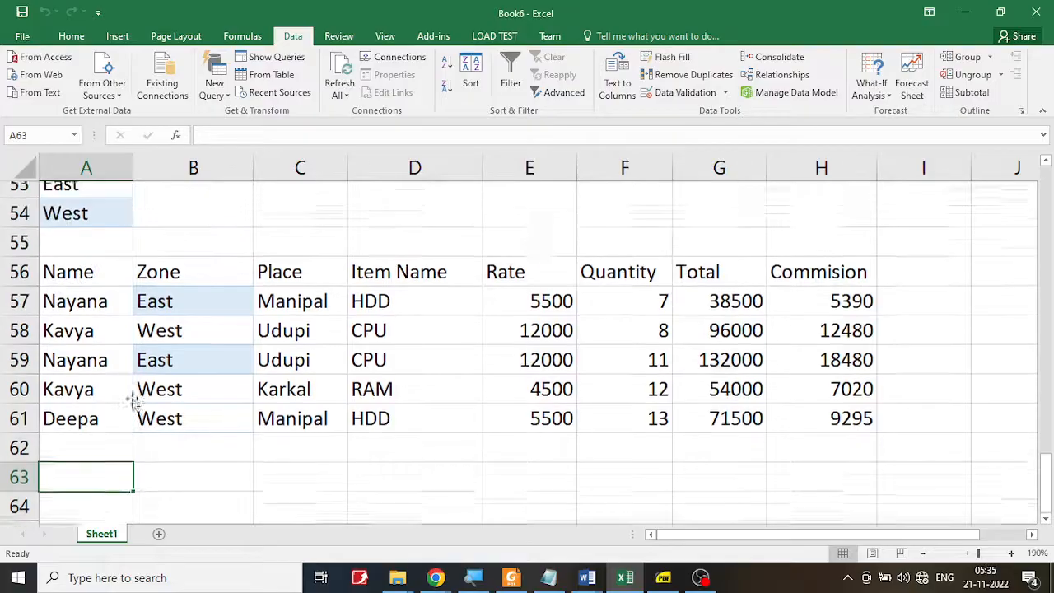
Copy the Zone criteria block in A52:A54 and paste it below the extracted records, starting at A64.
scroll(132, 402, up, 2)
click(83, 261)
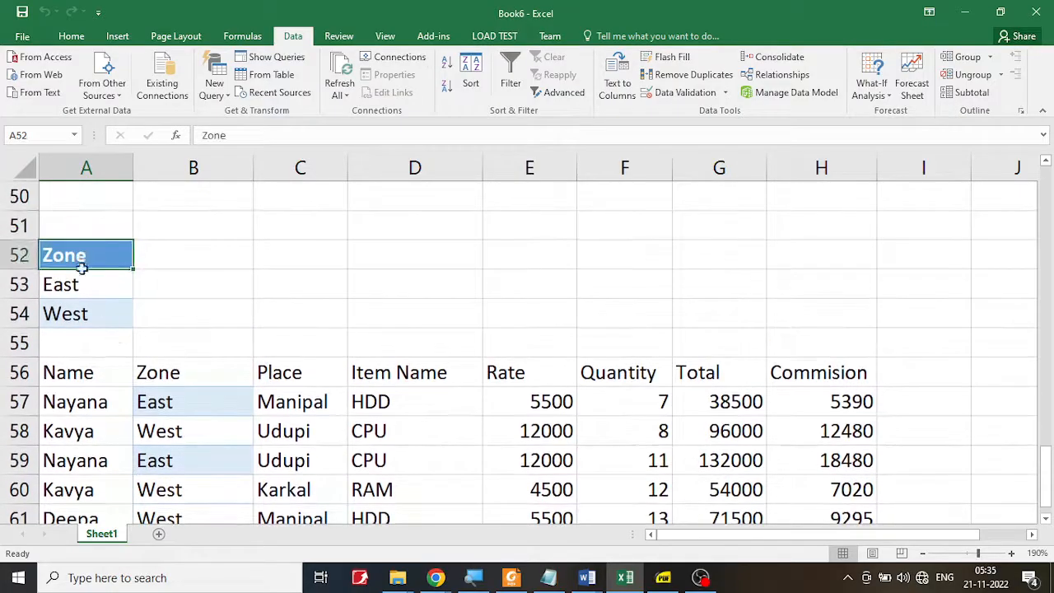
drag(83, 268, 82, 301)
click(204, 265)
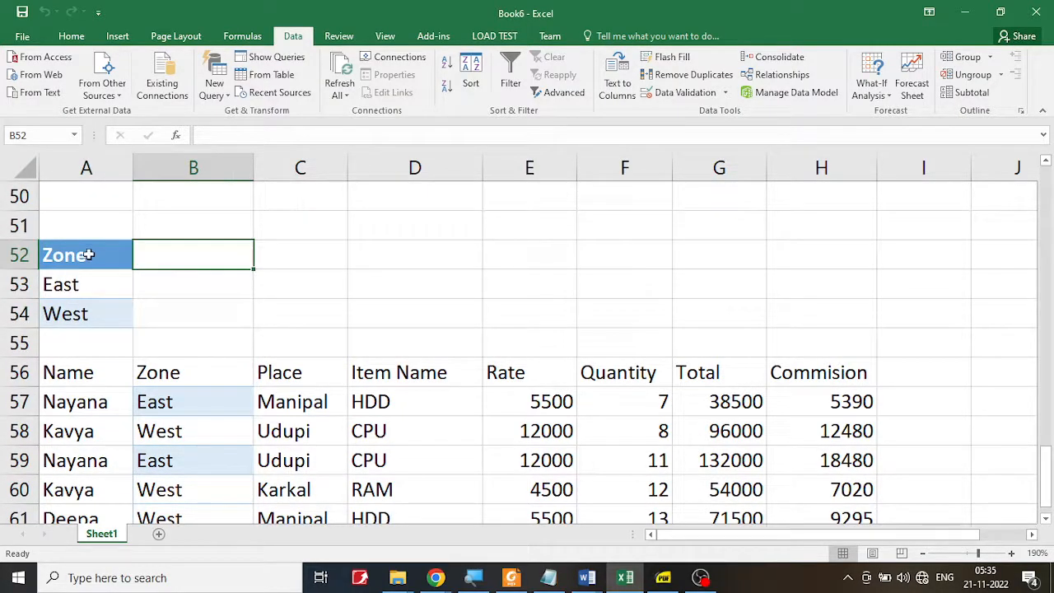
drag(88, 255, 84, 313)
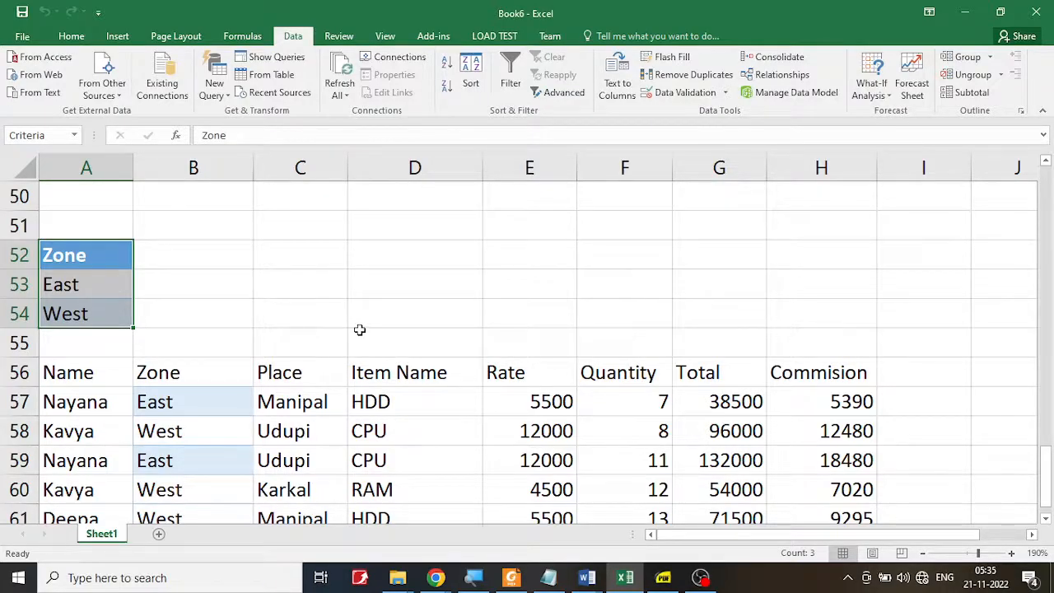
key(ctrl+c)
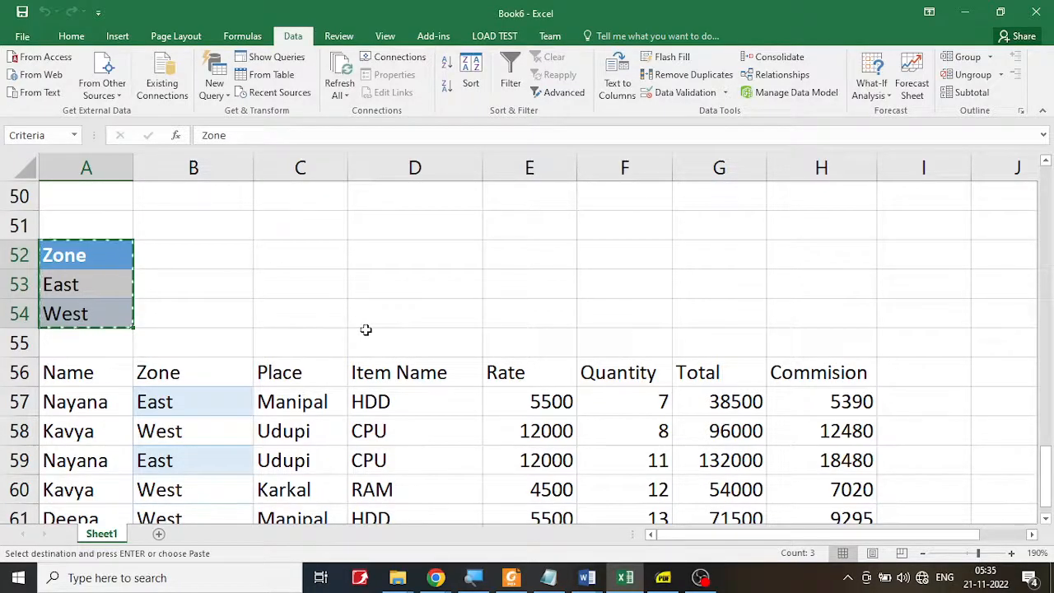
scroll(321, 332, down, 3)
click(100, 335)
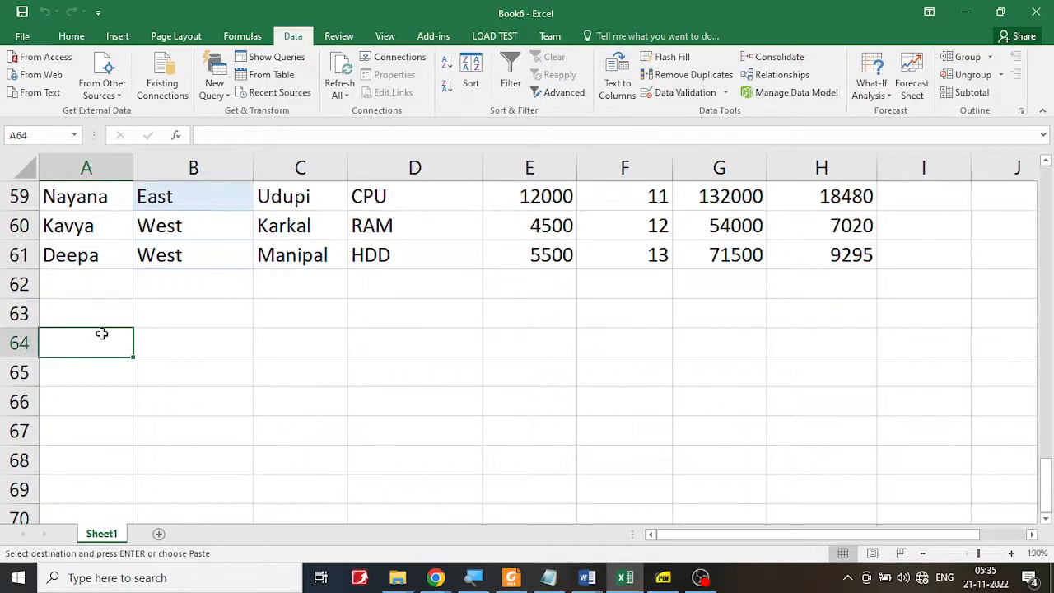
key(ctrl+v)
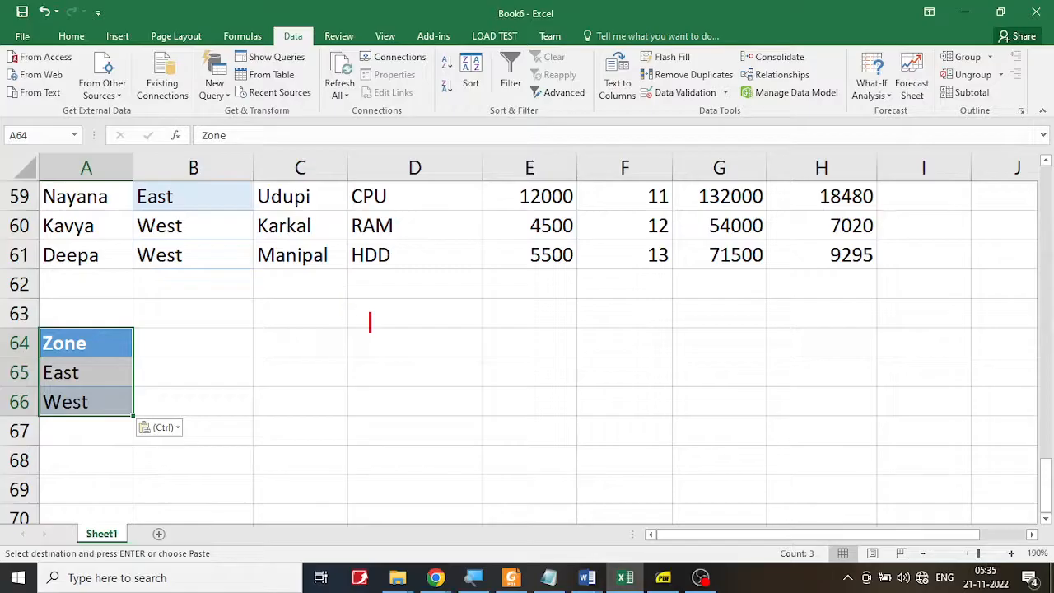
text(CTRL)
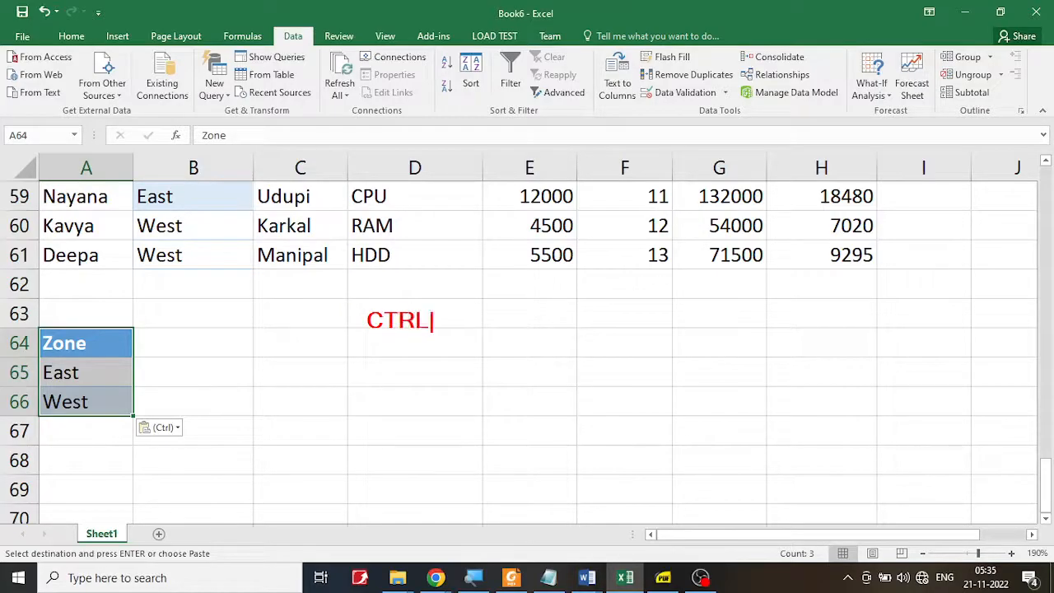
text(+C CTRL)
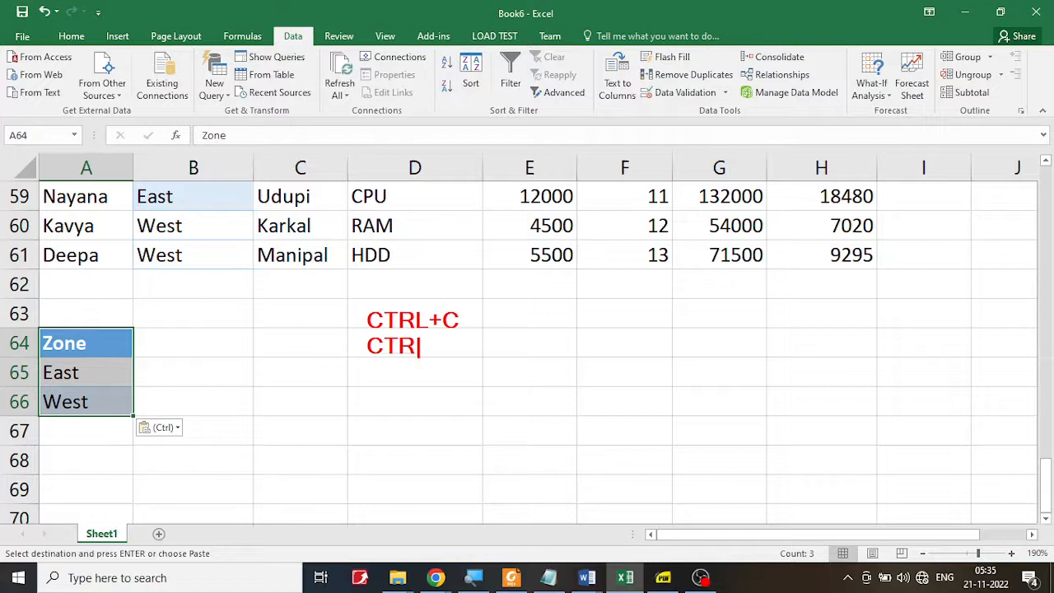
text( + V)
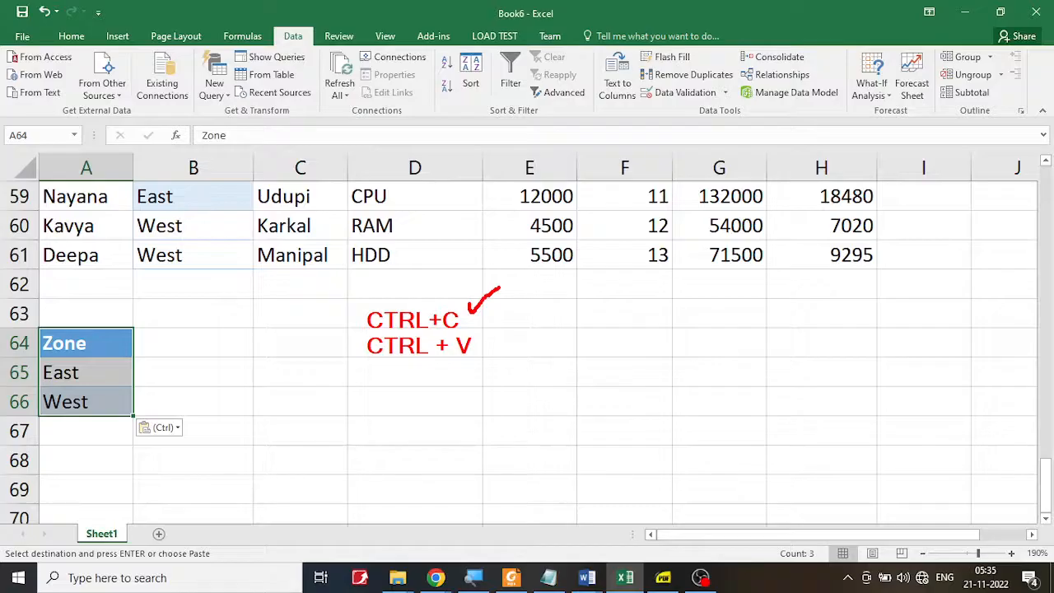
drag(492, 357, 531, 345)
key(Escape)
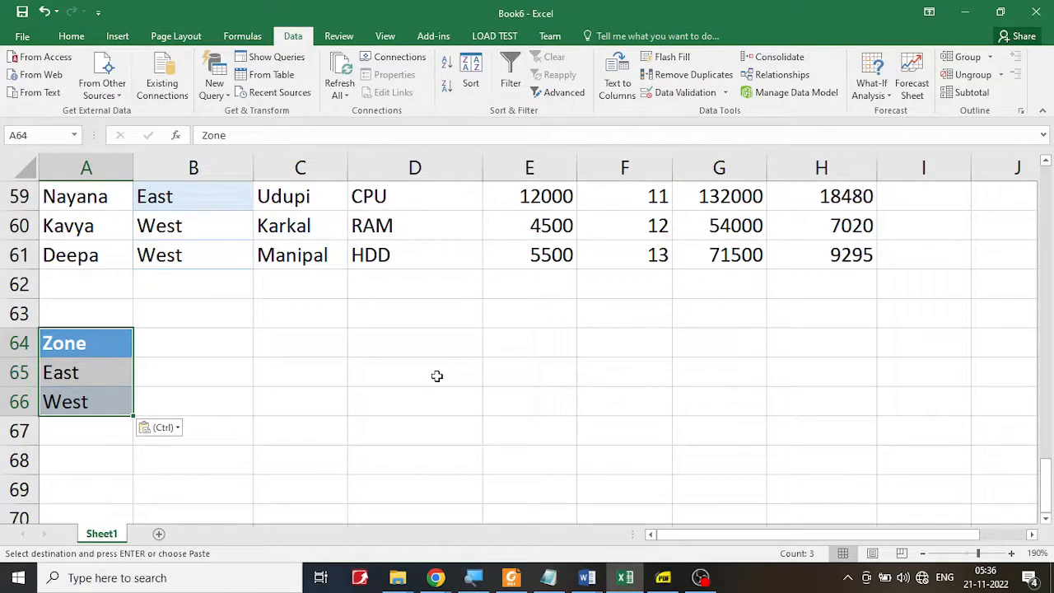
Replace the pasted zone criteria with South in A65 and North in A66, following the task in I SEM FIT LAB Revised.pdf.
click(94, 372)
click(663, 579)
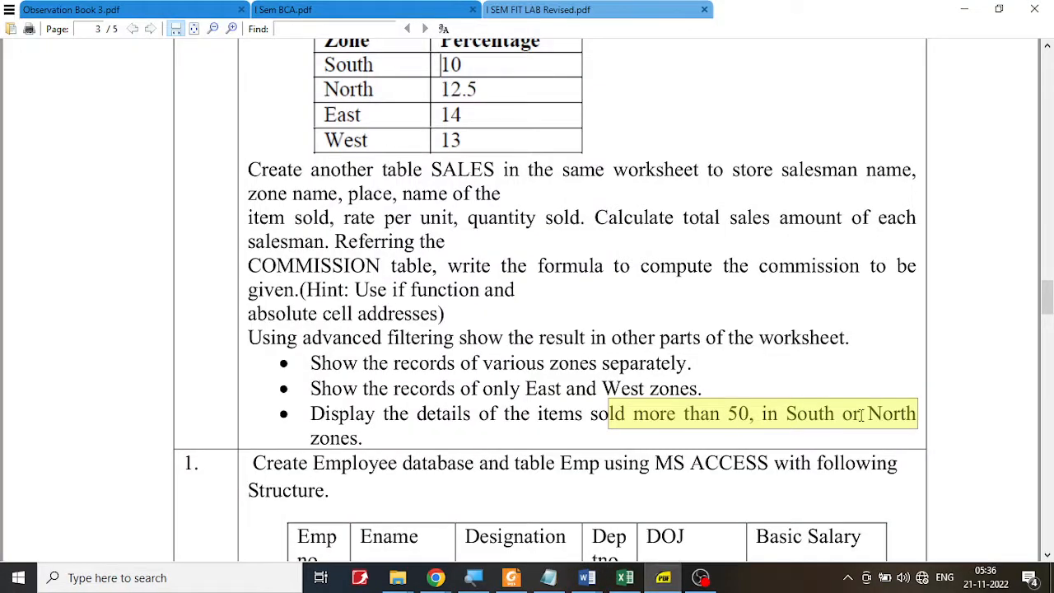
click(624, 577)
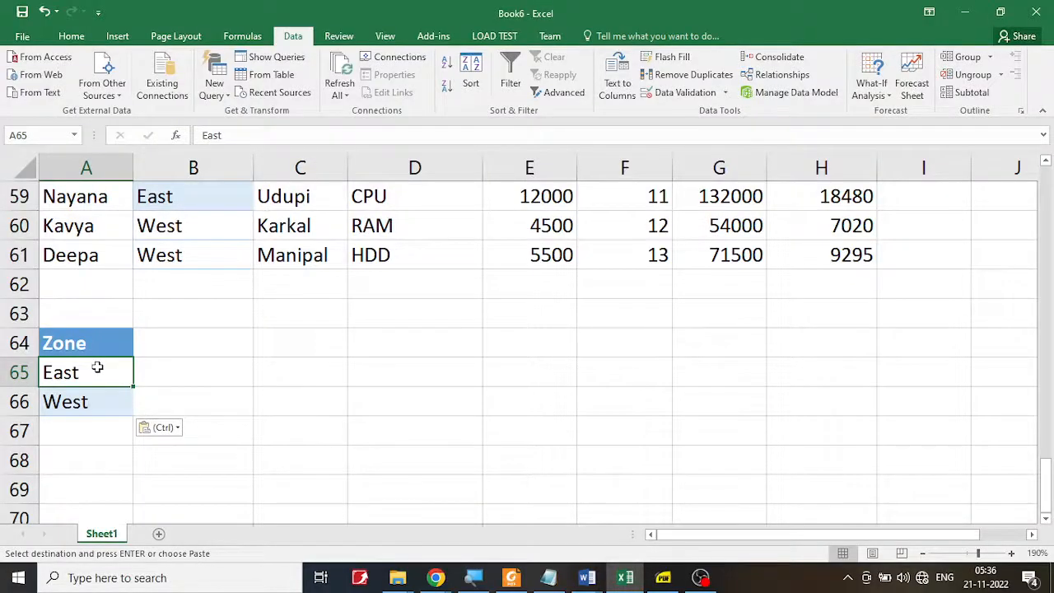
text(South)
key(Return)
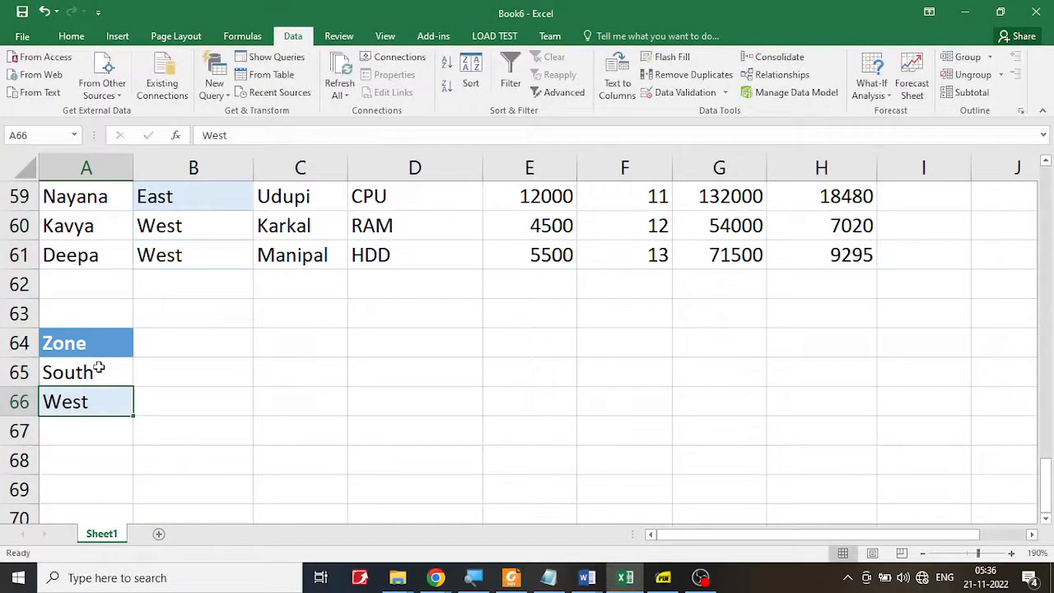
text(North)
key(Return)
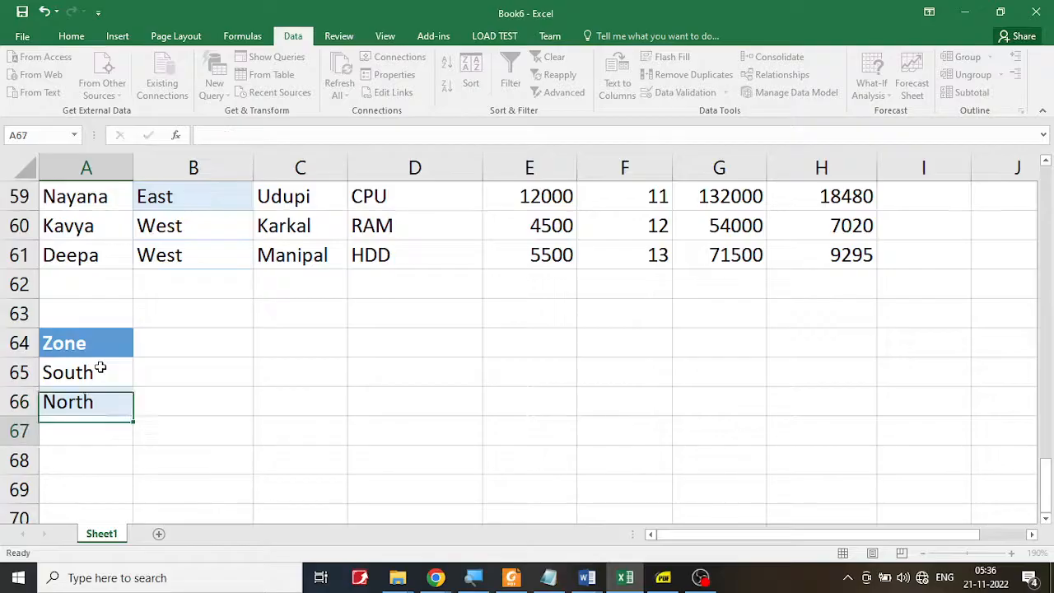
Read the "items sold more than 50" condition in I SEM FIT LAB Revised.pdf, and find the matching column among the workbook's record headings.
click(662, 580)
click(1019, 479)
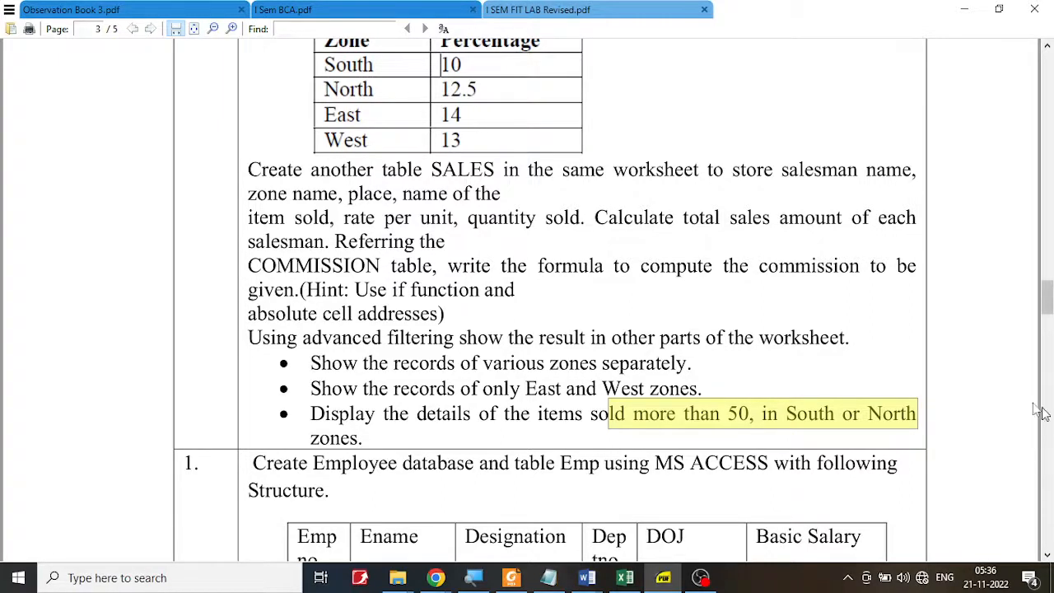
click(731, 412)
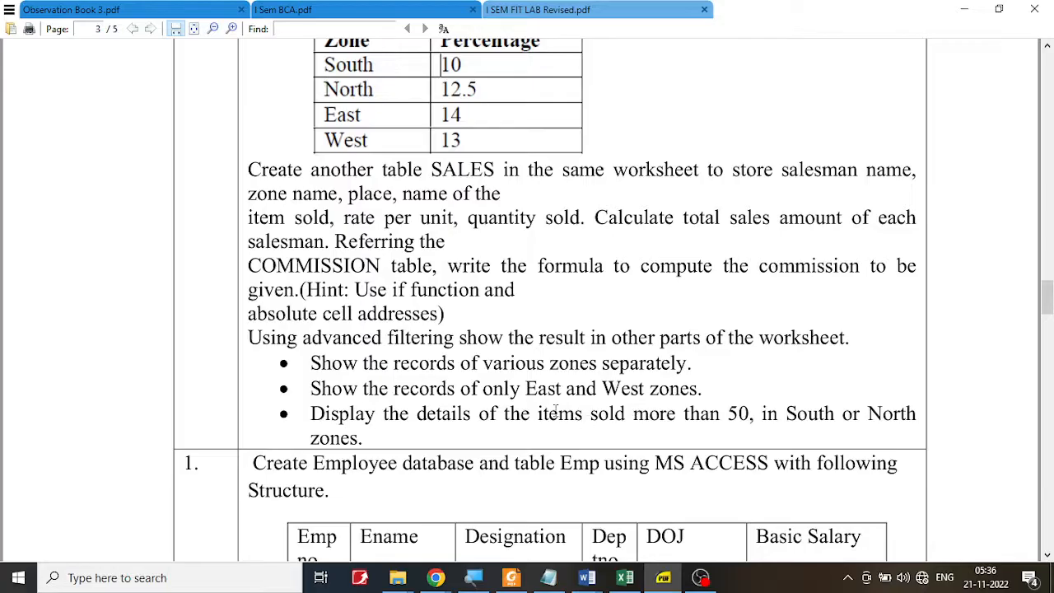
drag(549, 413, 750, 414)
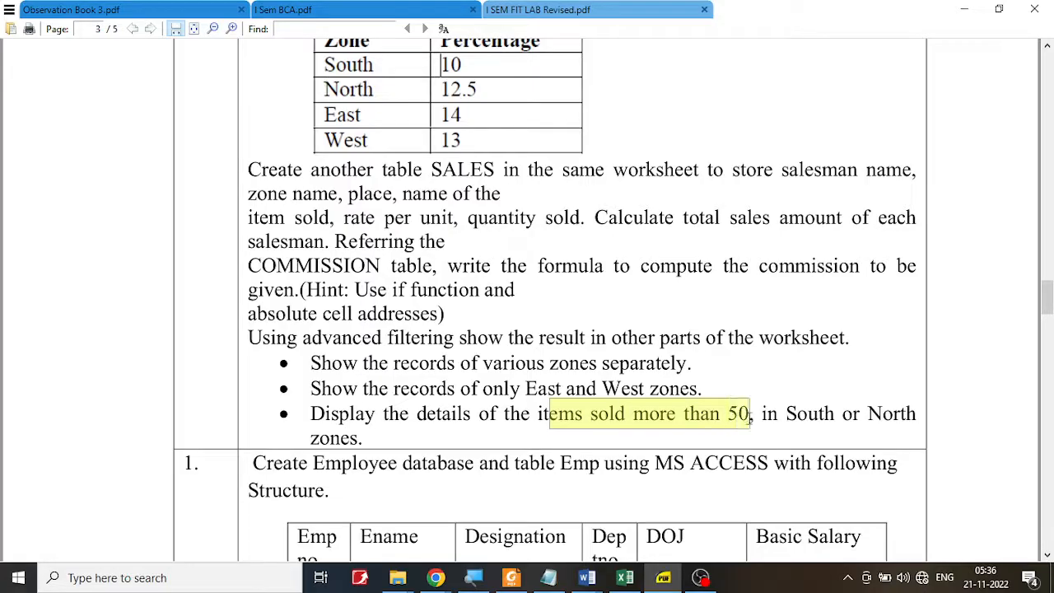
click(624, 577)
scroll(466, 449, up, 1)
scroll(466, 449, up, 5)
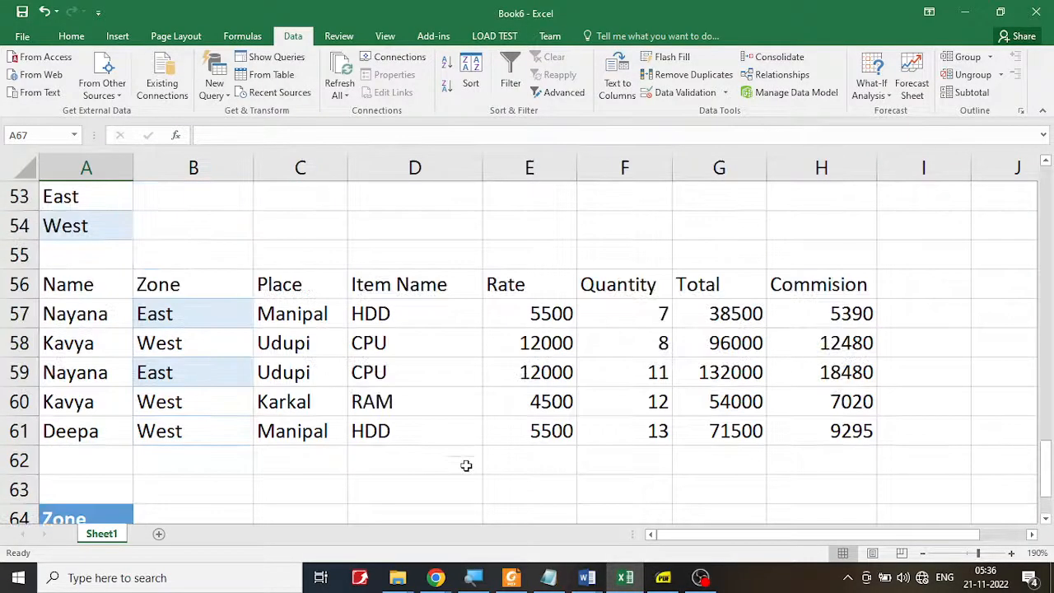
scroll(470, 472, down, 4)
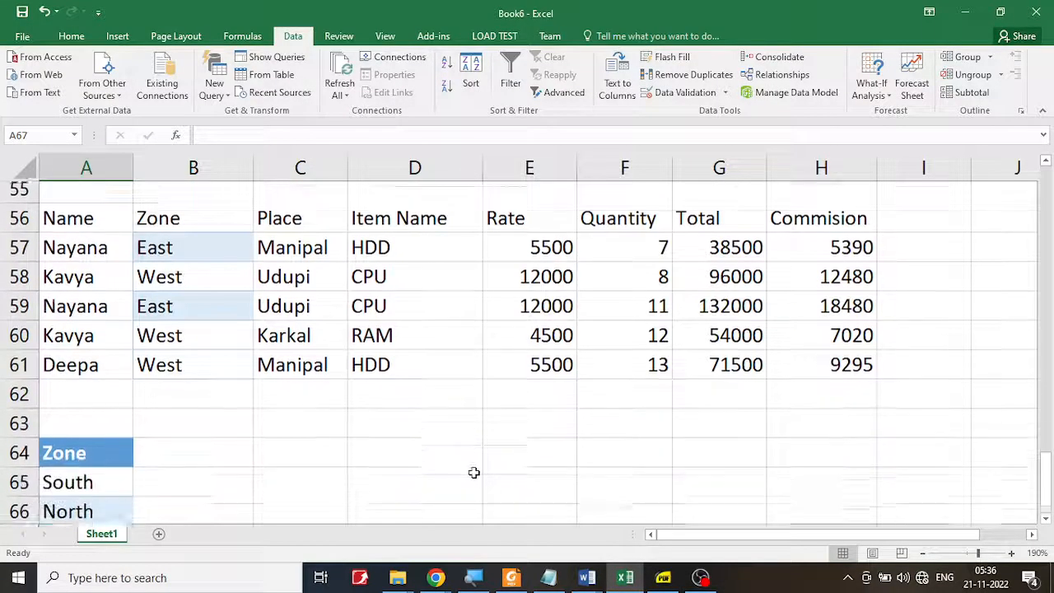
click(646, 199)
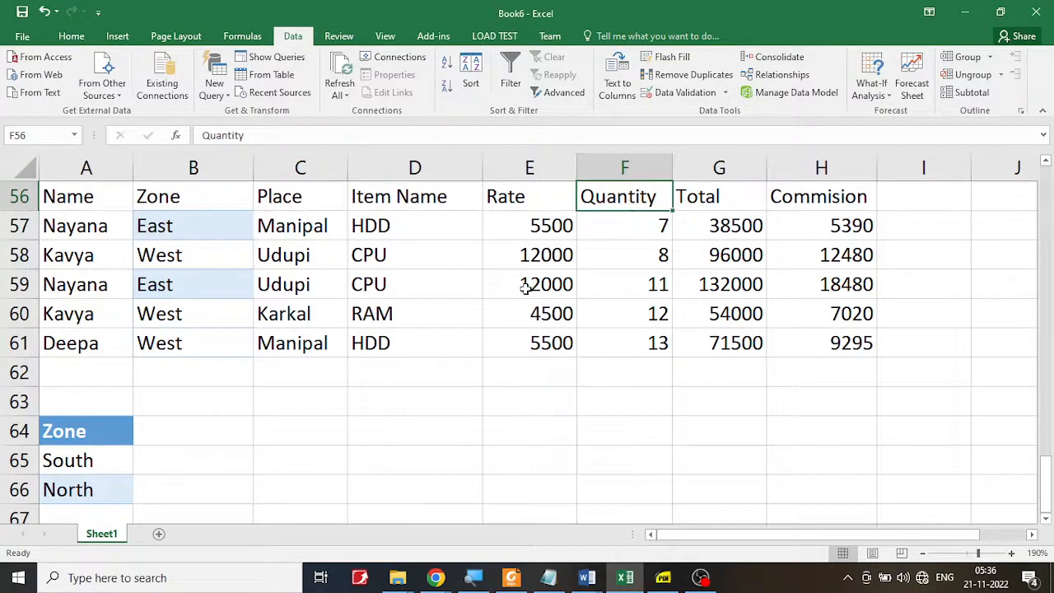
Copy the Quantity header from F8 of the source sales table to B64, beside the Zone criteria header.
scroll(522, 314, up, 15)
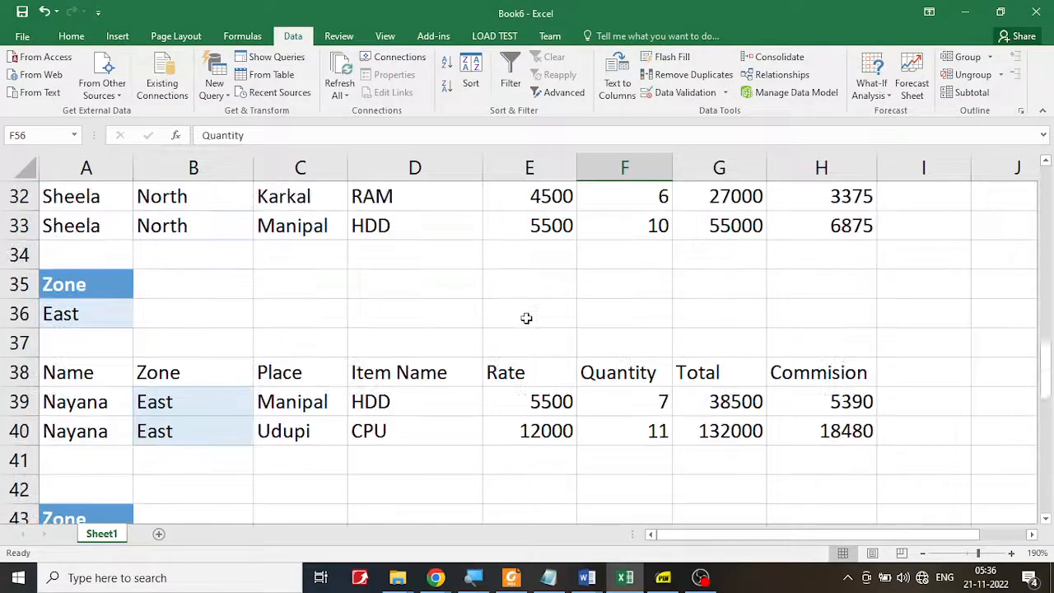
scroll(525, 317, up, 4)
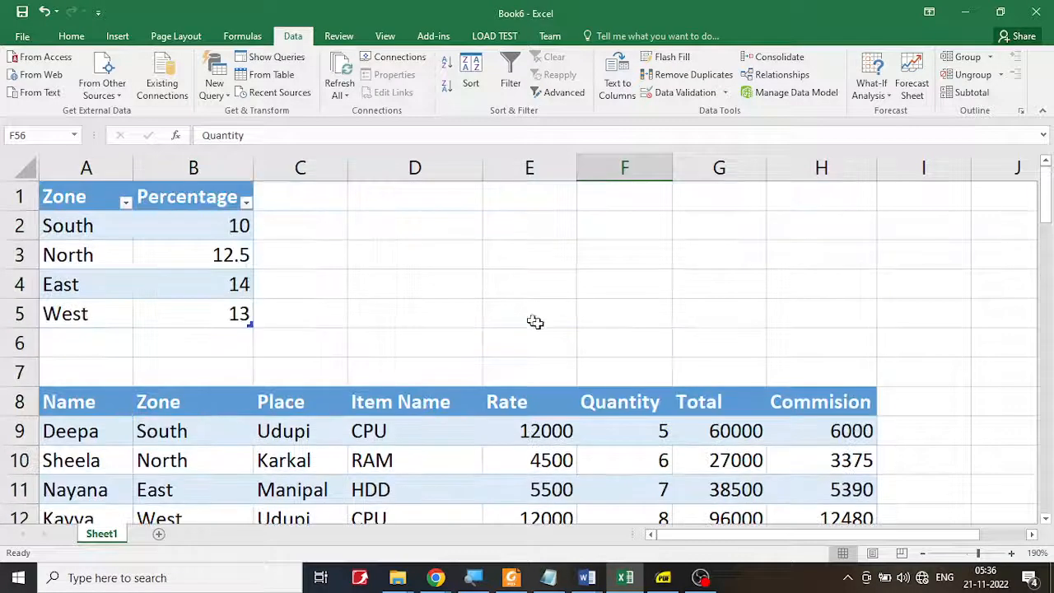
click(627, 401)
scroll(639, 375, down, 2)
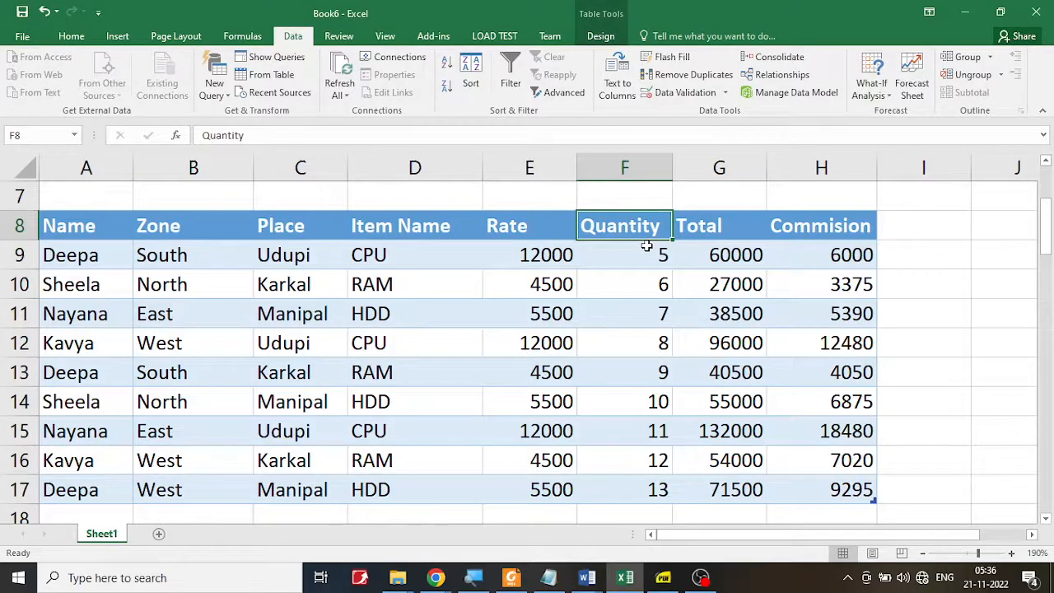
key(ctrl+c)
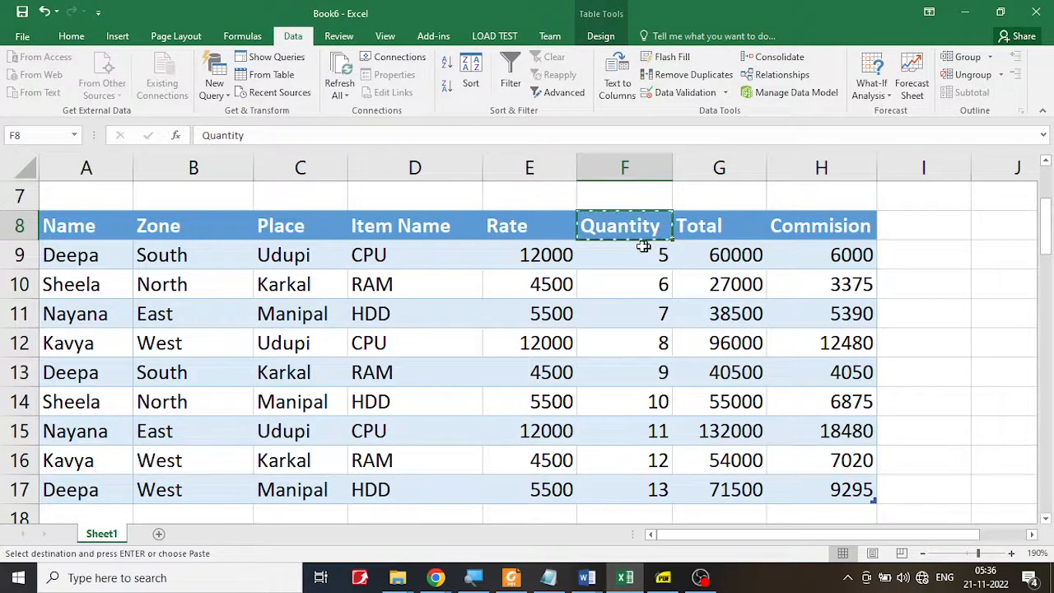
scroll(643, 247, down, 9)
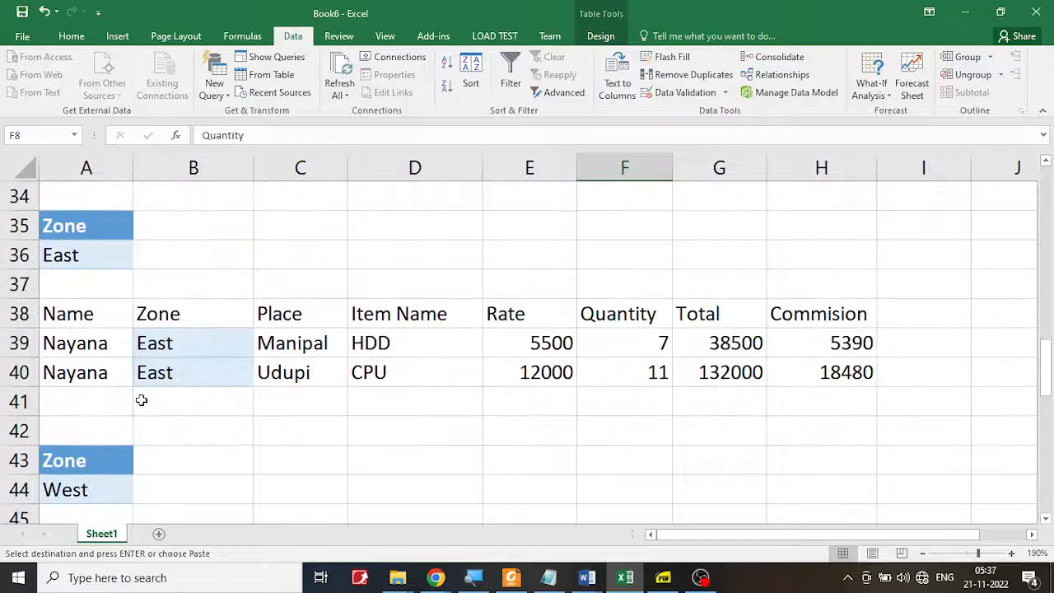
scroll(142, 401, down, 9)
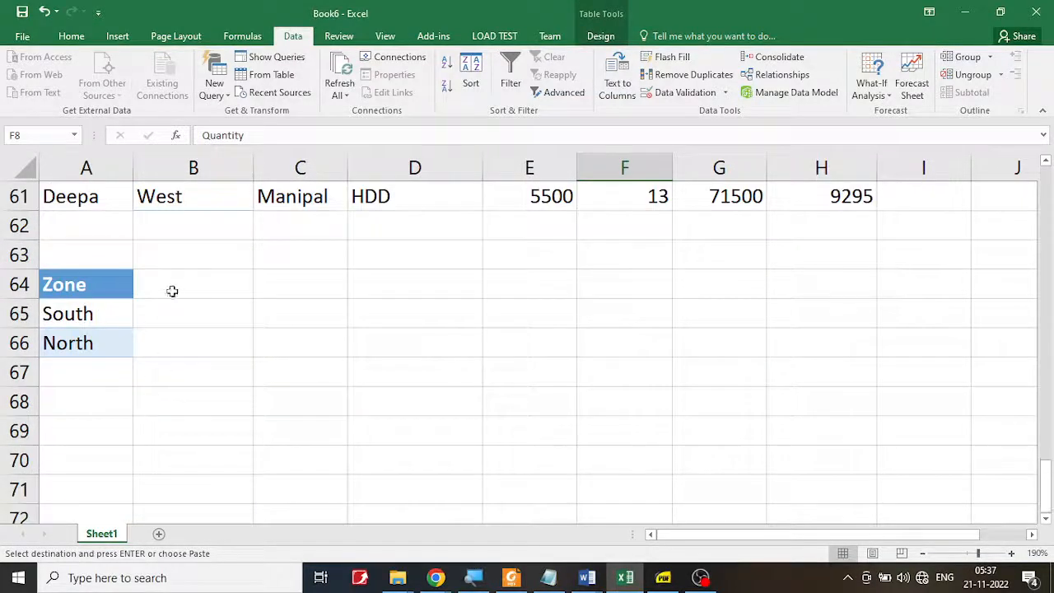
click(178, 285)
key(ctrl+v)
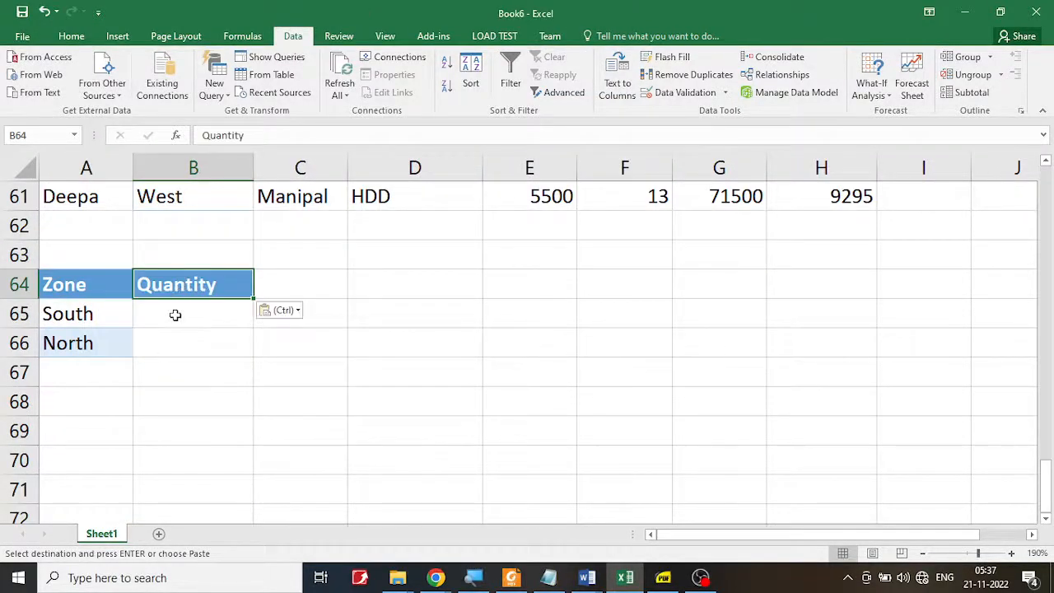
Enter the quantity condition >50 for both the South and North criteria in B65 and B66.
click(175, 313)
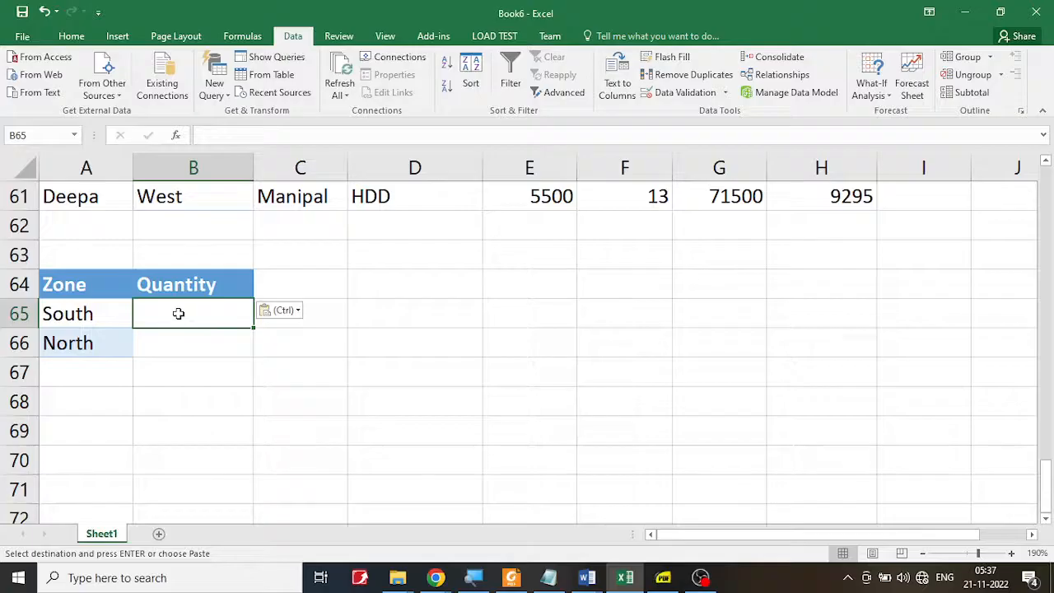
text(>5)
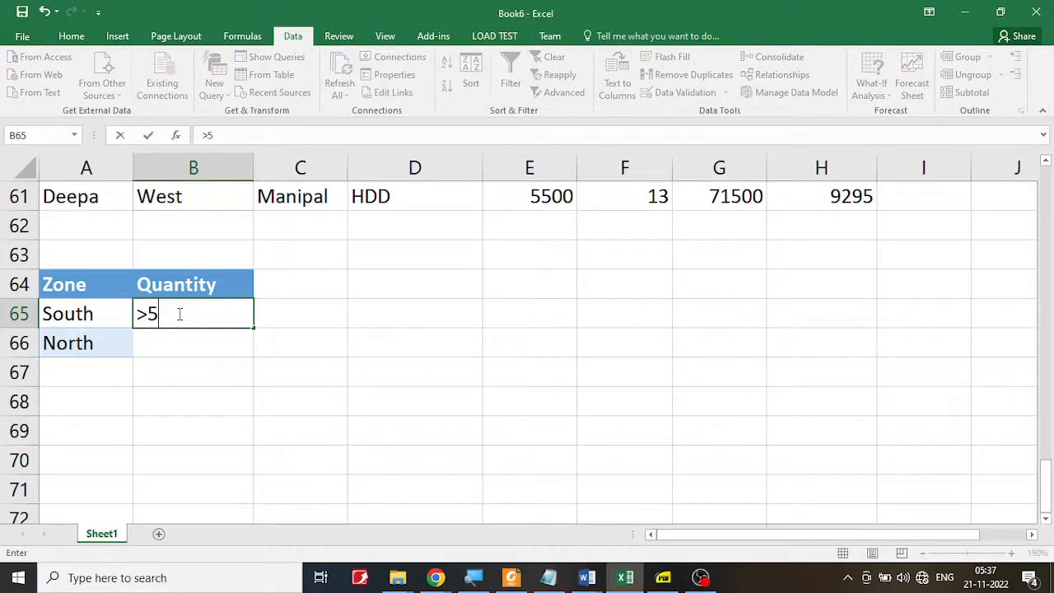
text(0)
key(Return)
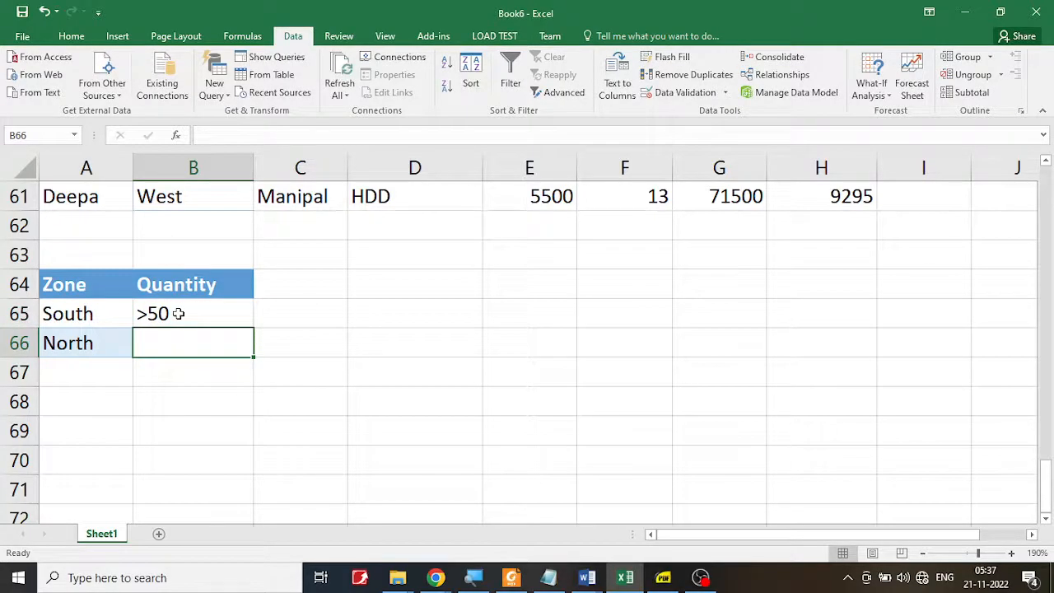
text(<)
key(BackSpace)
text(>)
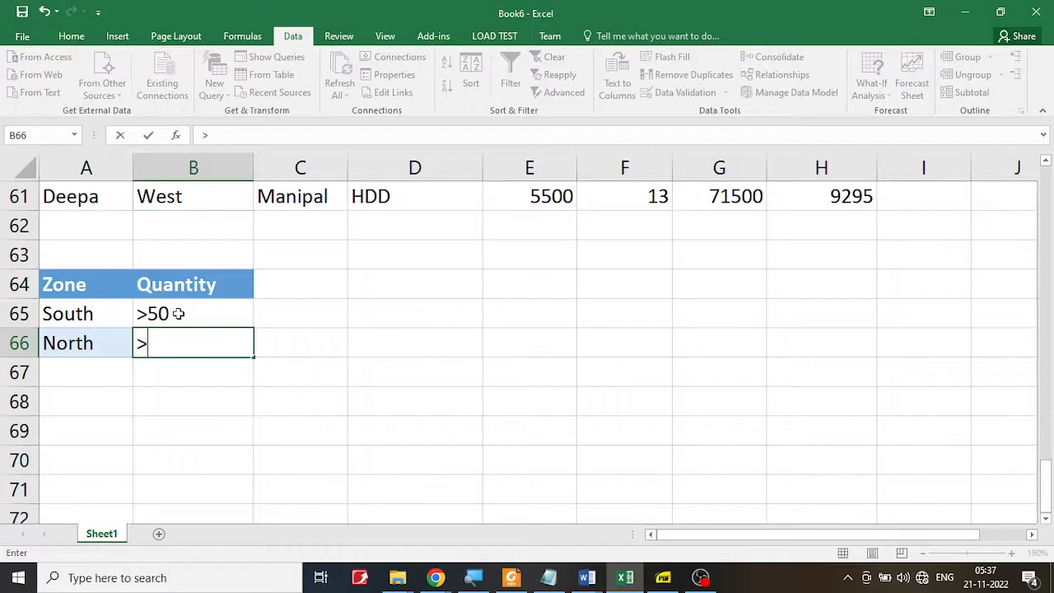
text(50)
key(Return)
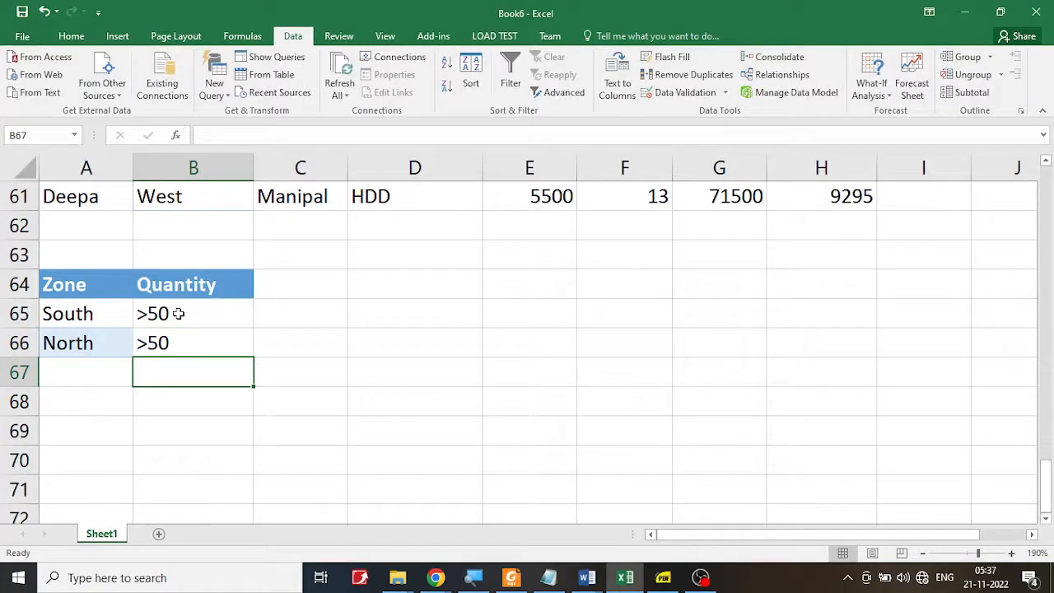
Review the South and North criteria rows in A65:B66 together with their quantity conditions.
click(186, 321)
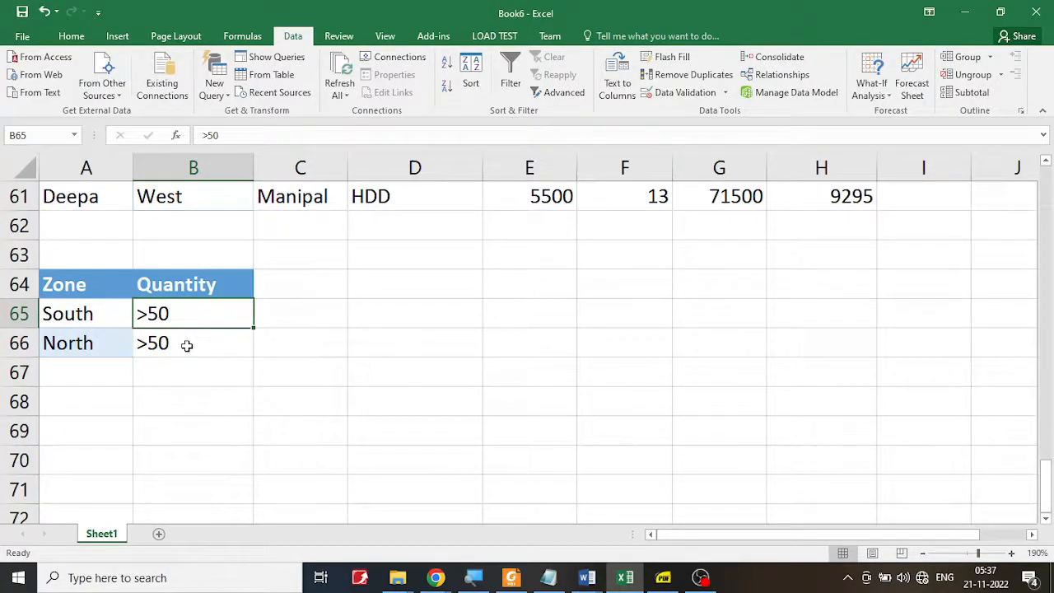
click(186, 346)
drag(105, 320, 168, 309)
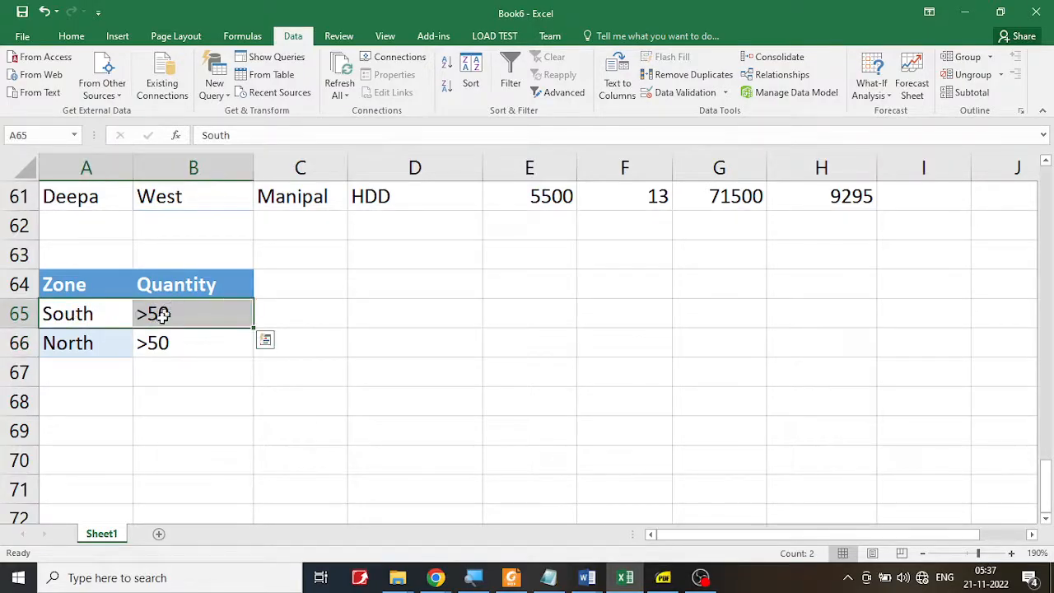
click(85, 345)
drag(86, 345, 223, 336)
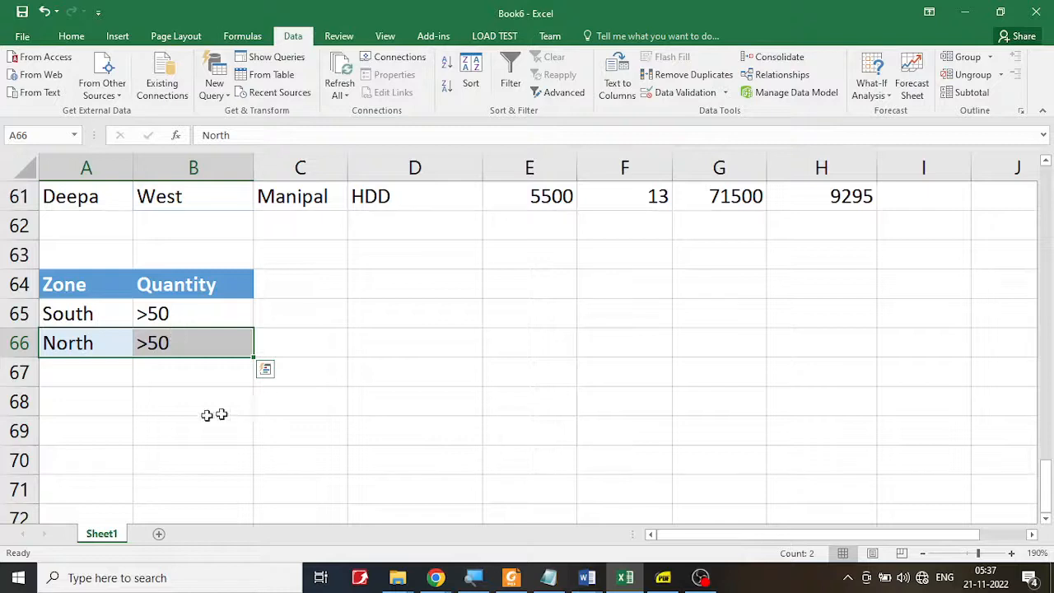
Start an Advanced Filter on the source sales table A8:H17 to extract the South and North records.
click(128, 401)
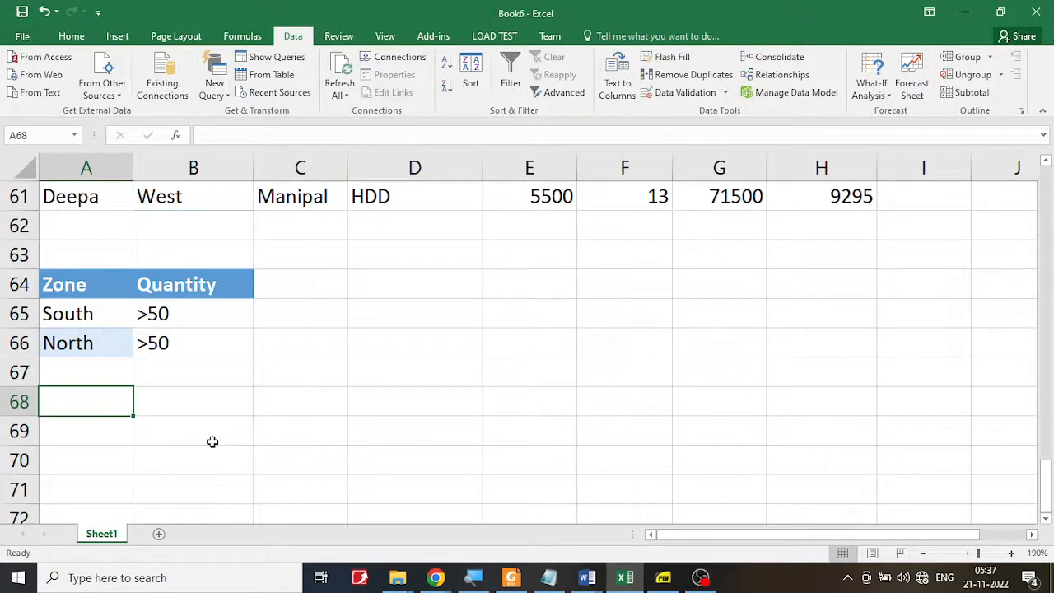
scroll(214, 445, up, 18)
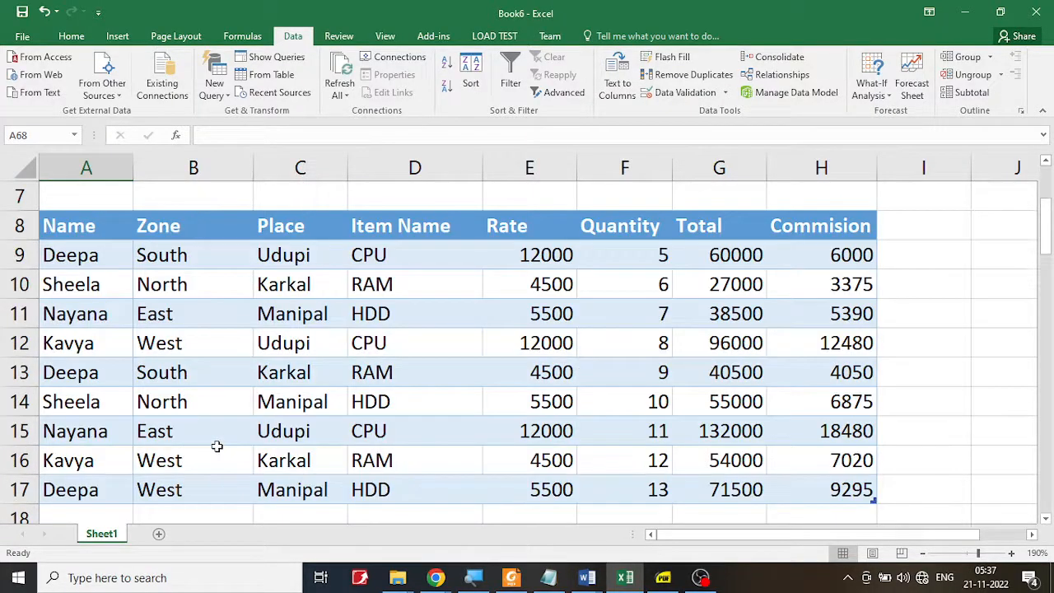
click(385, 286)
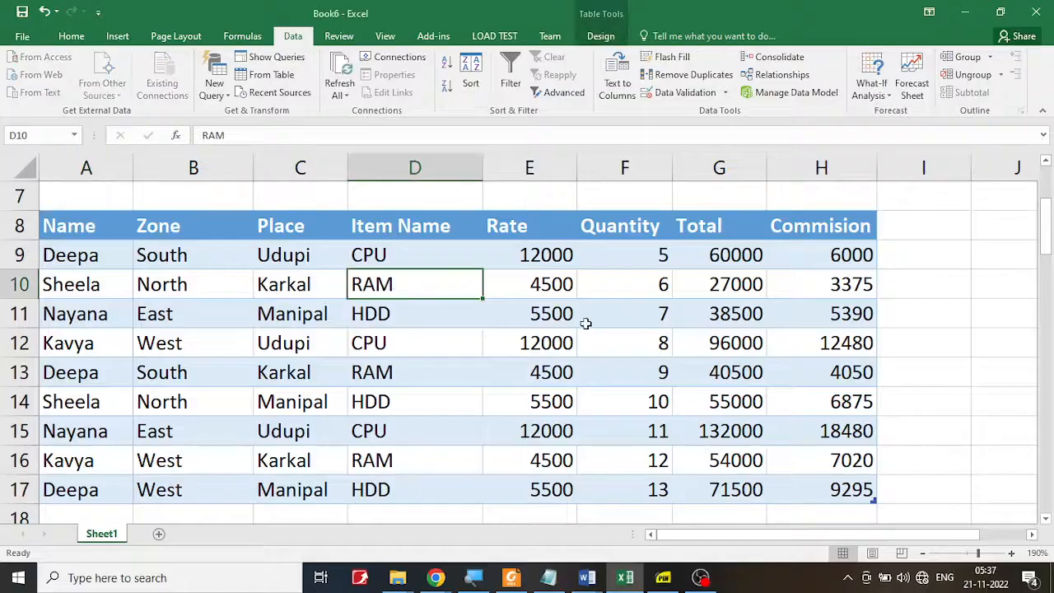
click(186, 314)
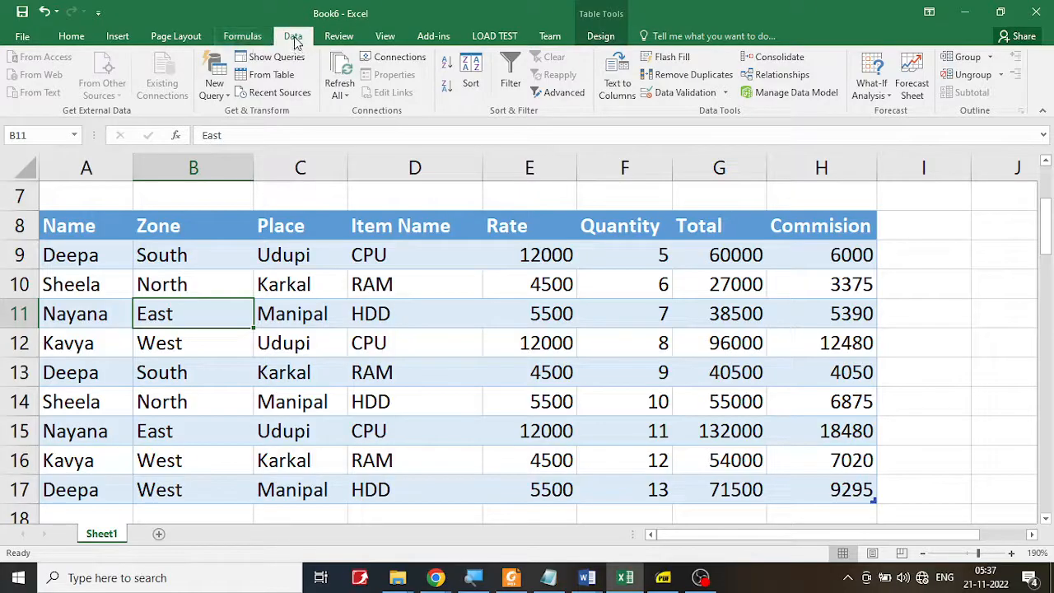
click(551, 97)
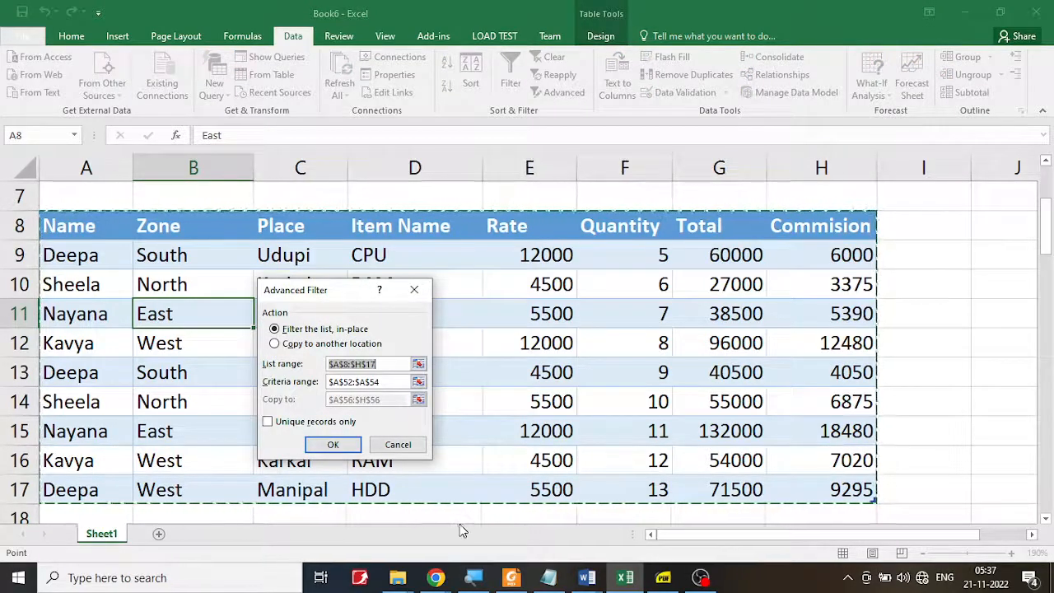
Replace the Advanced Filter's criteria range with the Zone and Quantity conditions in A64:B66.
scroll(803, 396, down, 6)
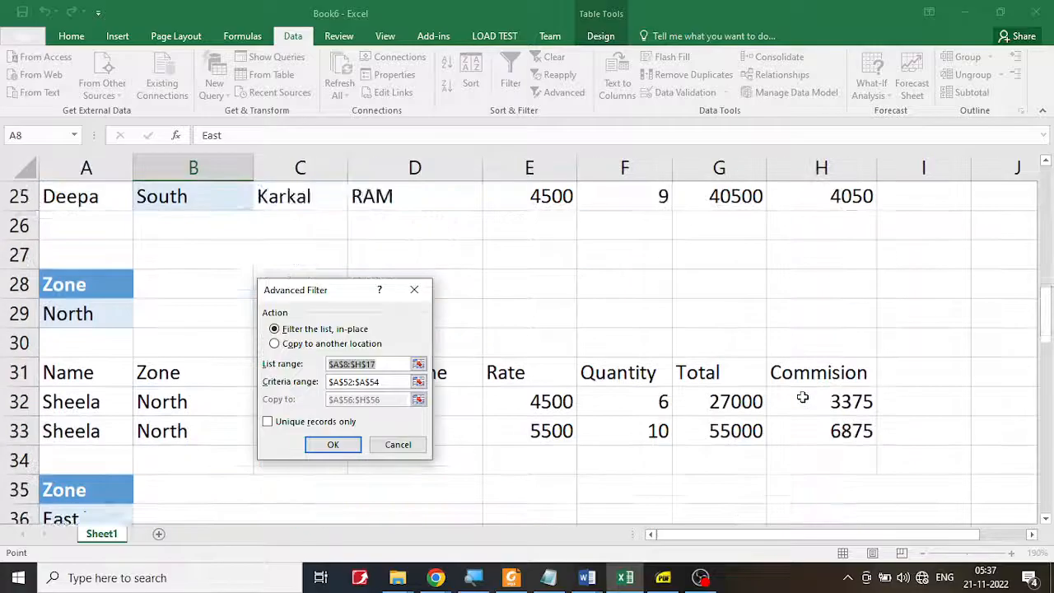
scroll(803, 397, down, 8)
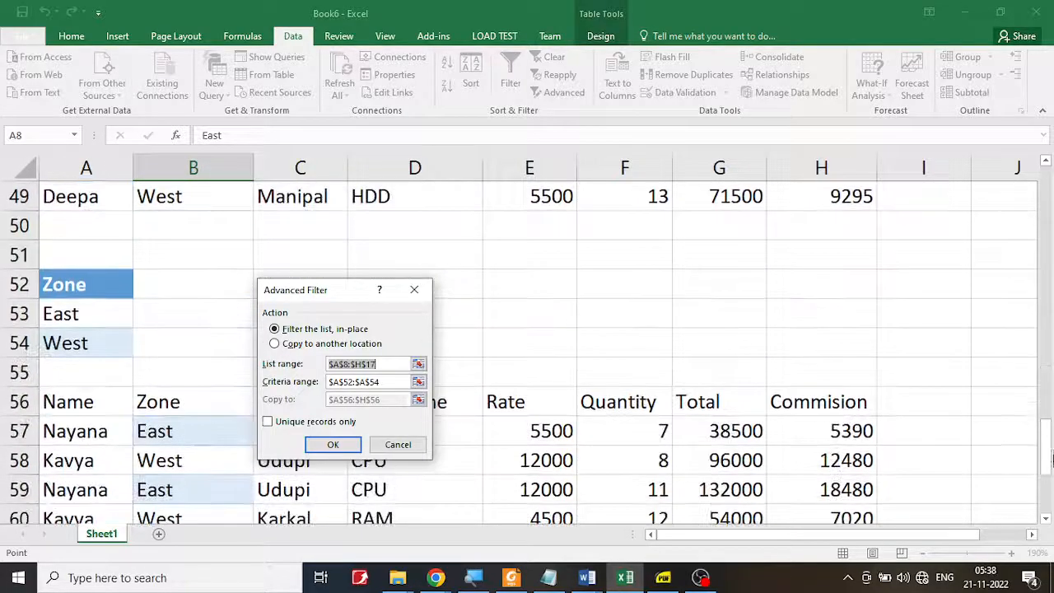
drag(1047, 461, 1043, 468)
scroll(508, 382, down, 3)
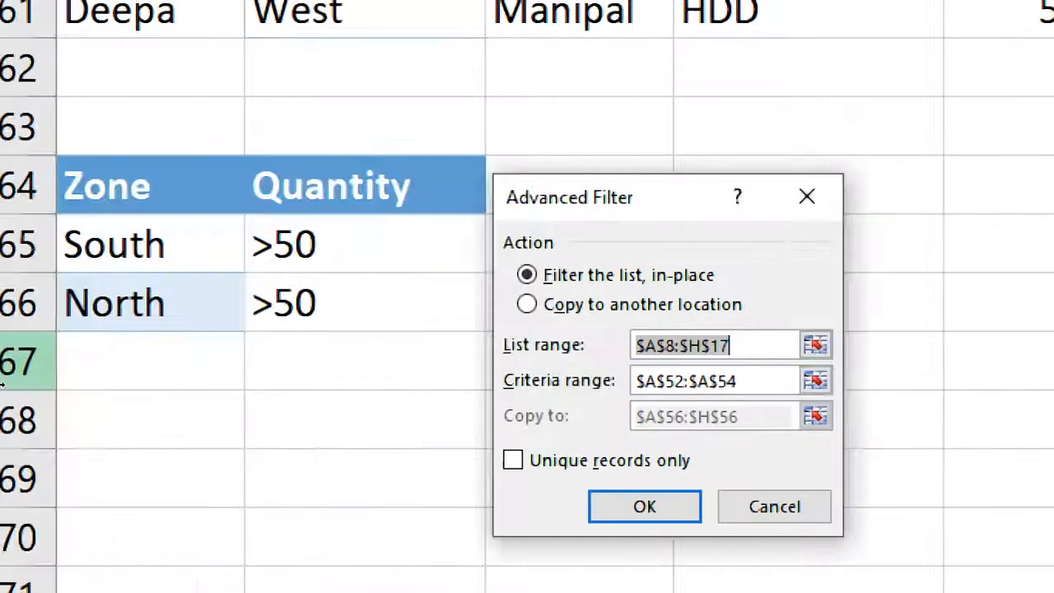
click(788, 382)
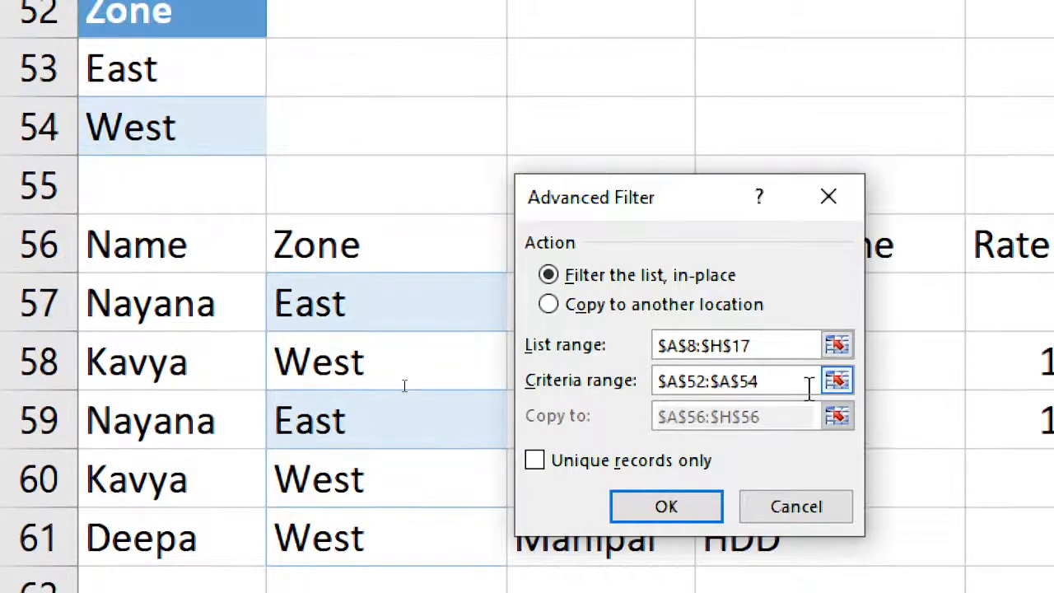
key(BackSpace)
key(BackSpace)
key(BackSpace)
key(BackSpace)
key(BackSpace)
key(BackSpace)
key(BackSpace)
key(BackSpace)
key(BackSpace)
key(BackSpace)
key(BackSpace)
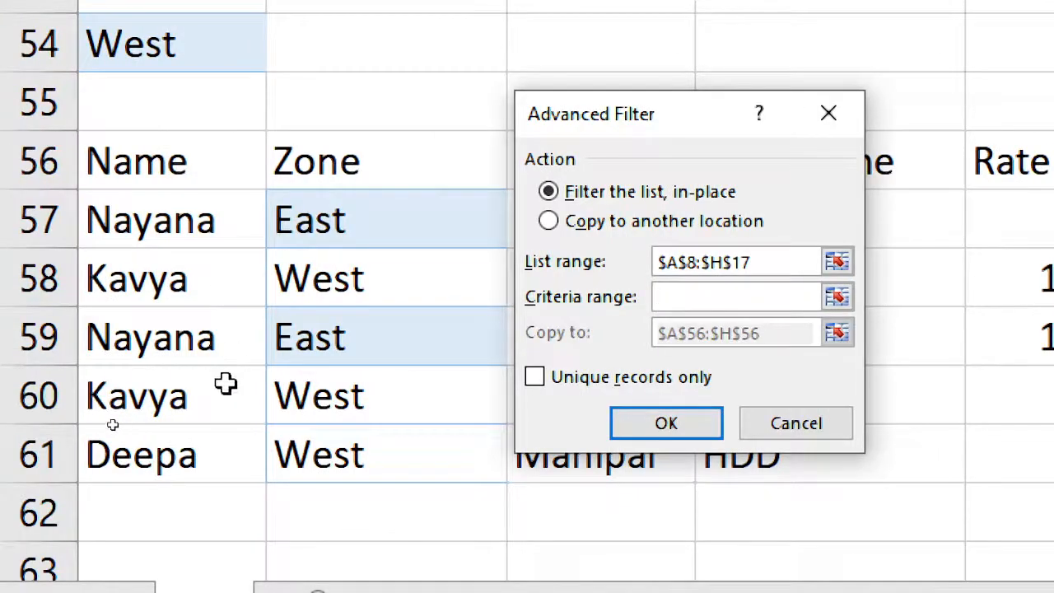
scroll(94, 387, down, 2)
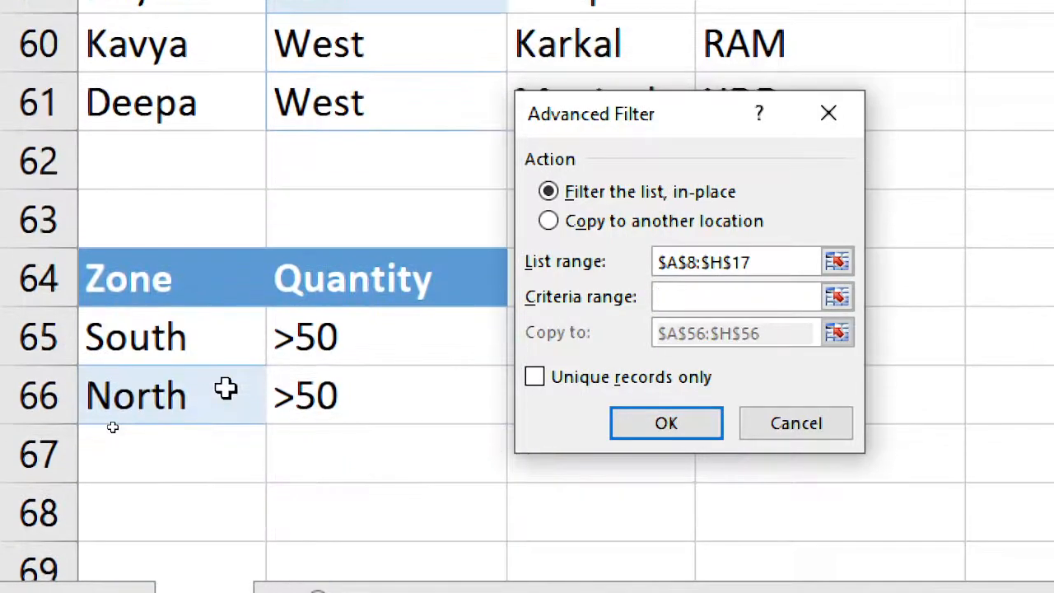
drag(157, 275, 352, 395)
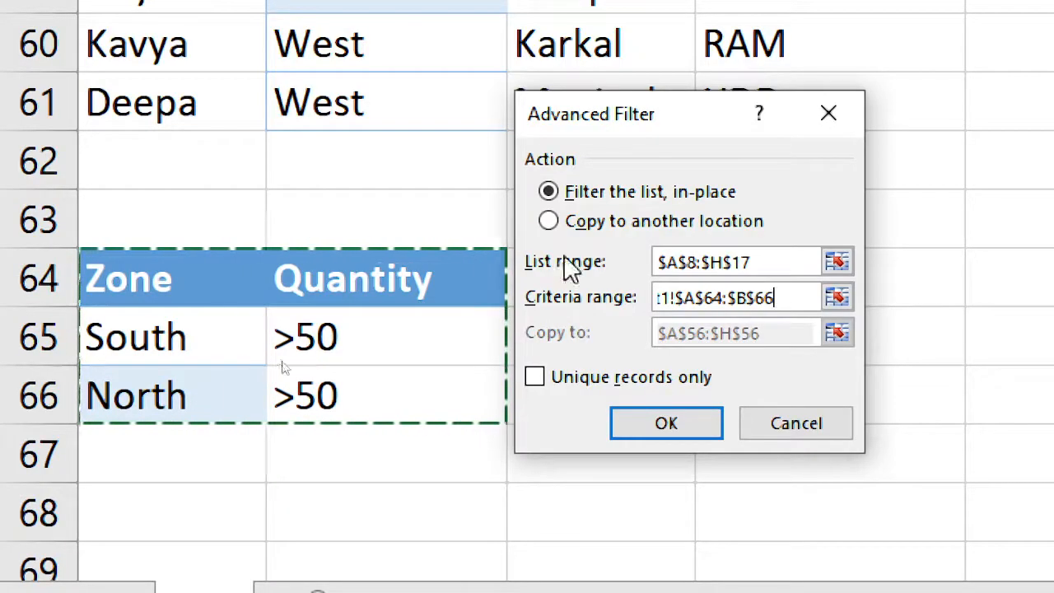
Choose to copy the results to another location, set the destination to A68, and run the Advanced Filter.
click(548, 220)
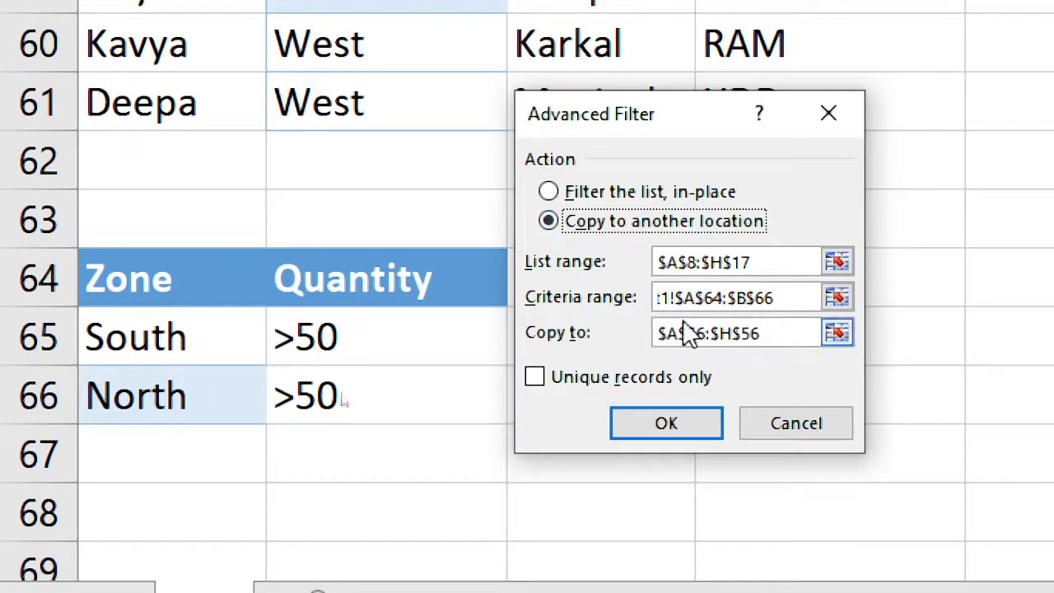
drag(766, 333, 599, 339)
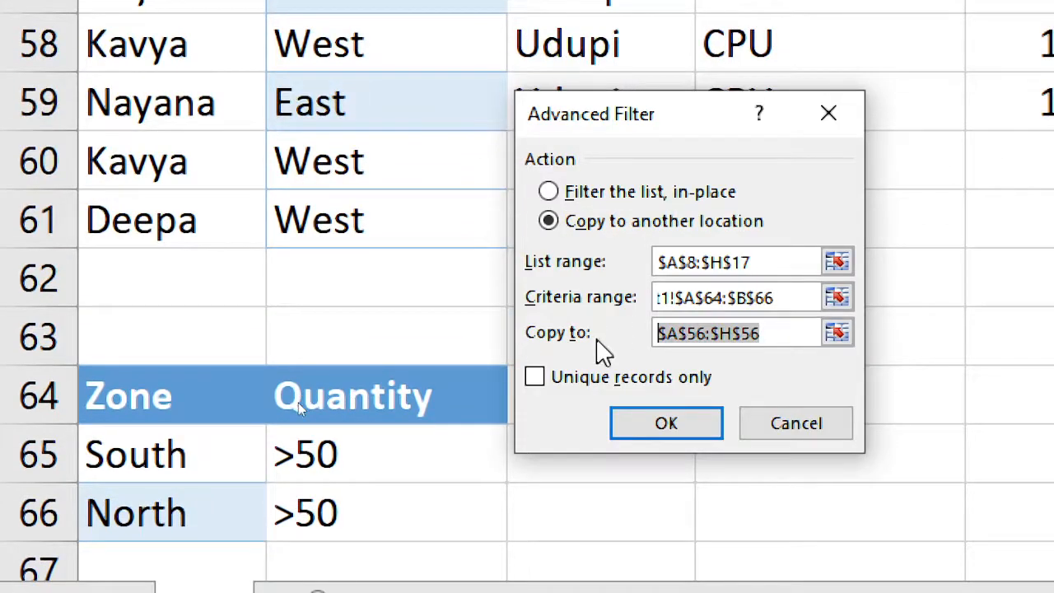
key(BackSpace)
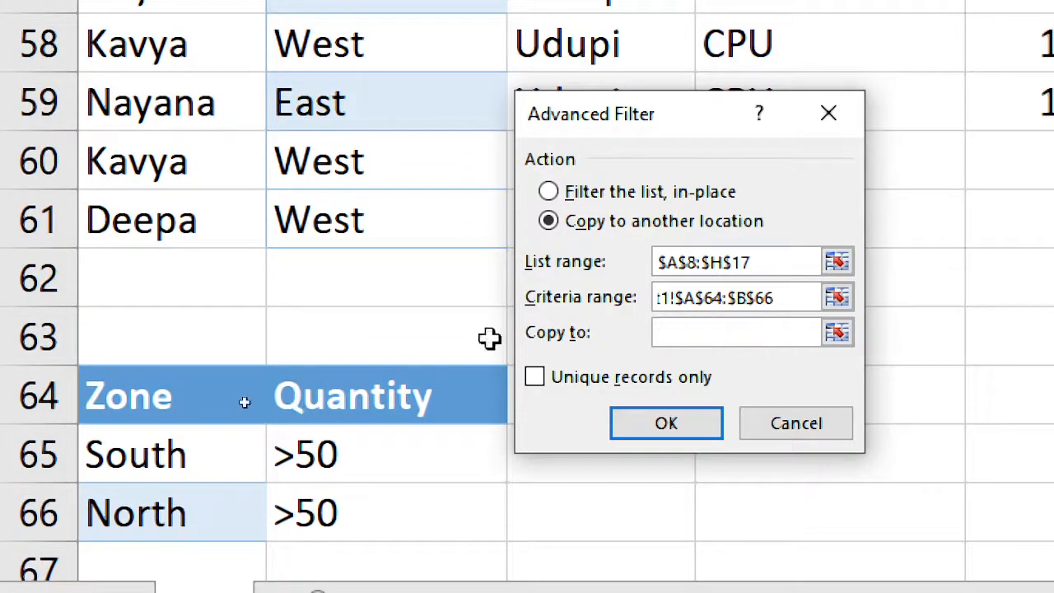
scroll(282, 377, down, 1)
click(136, 455)
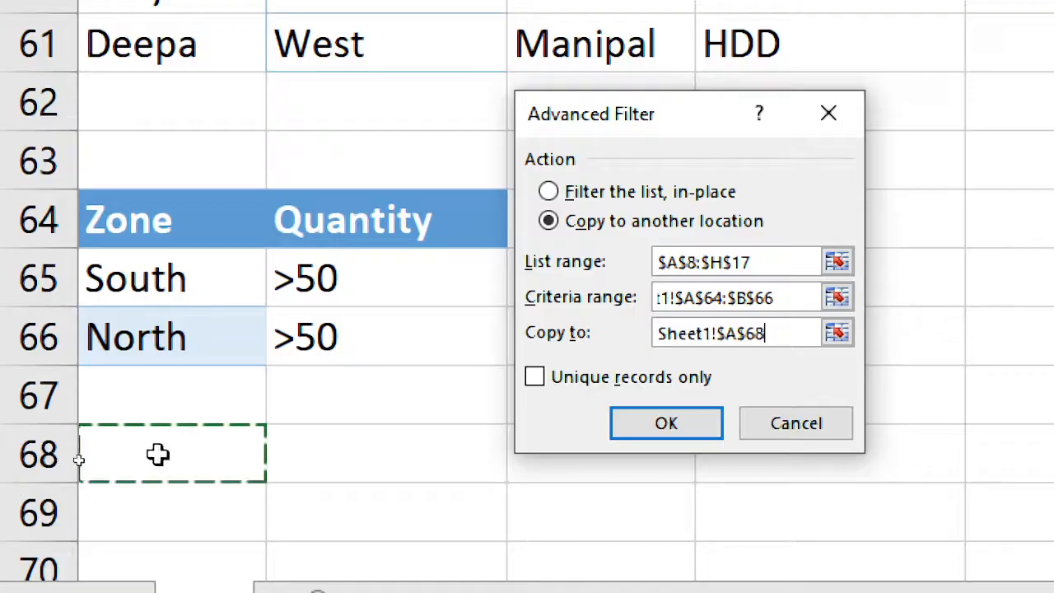
click(662, 431)
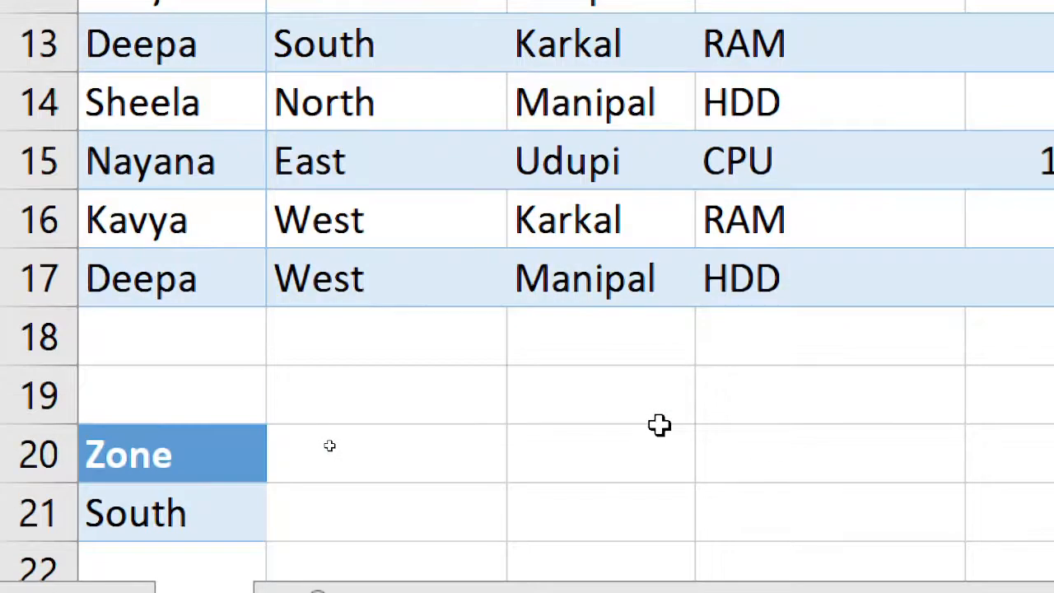
Check the extracted output below row 68 against the >50 criteria and the quantities in the source table.
scroll(659, 424, down, 12)
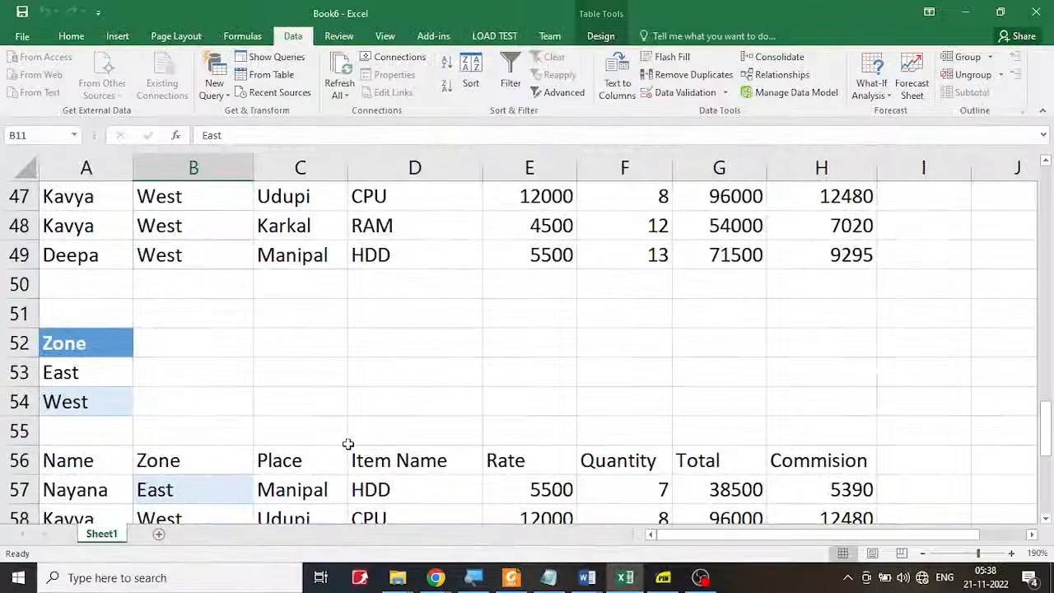
scroll(700, 373, down, 3)
scroll(701, 373, down, 3)
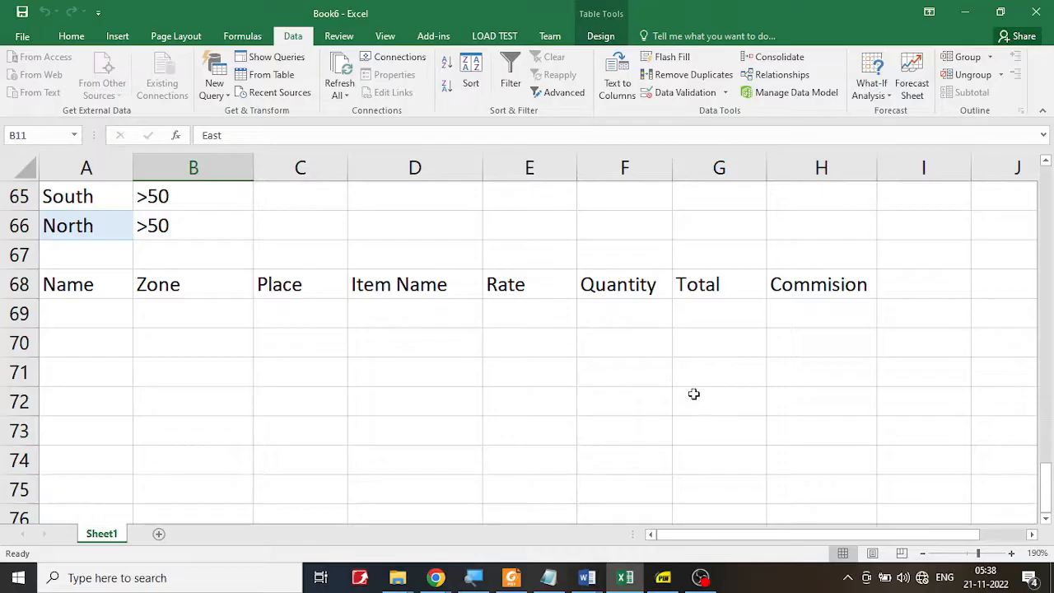
scroll(199, 332, up, 1)
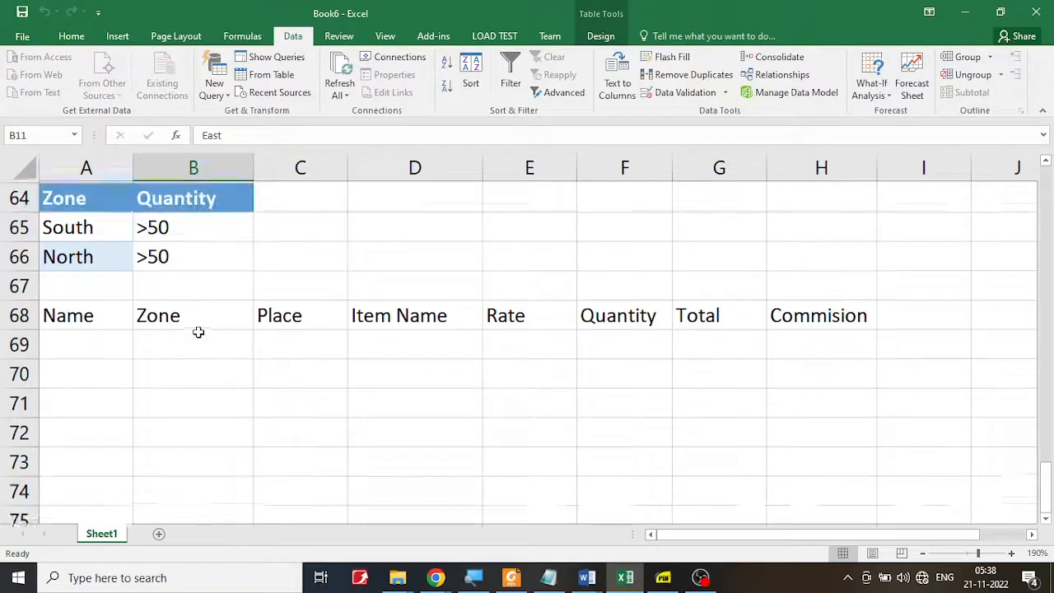
scroll(199, 331, up, 2)
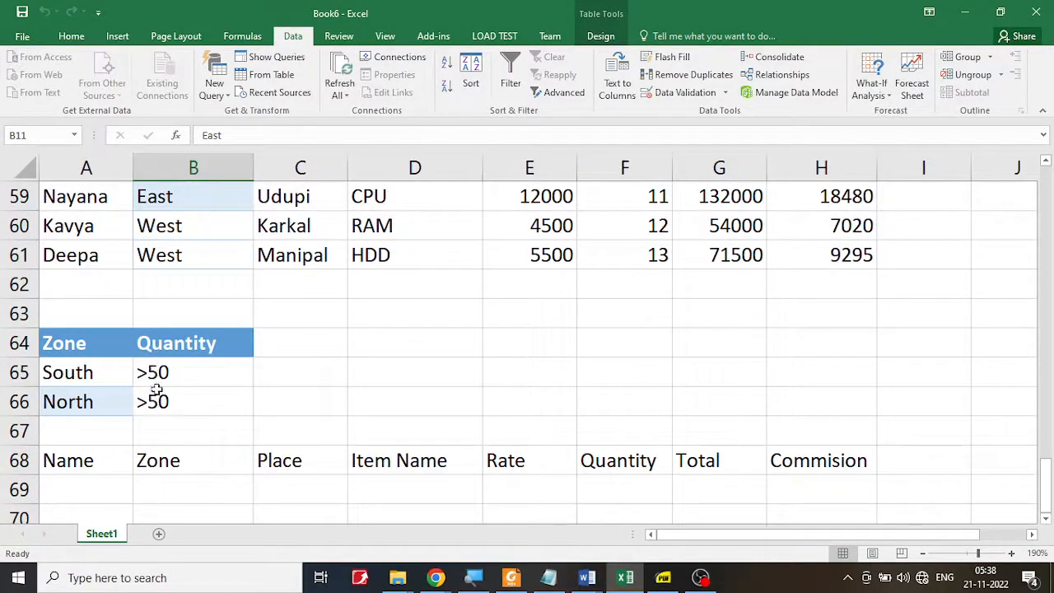
scroll(466, 387, up, 11)
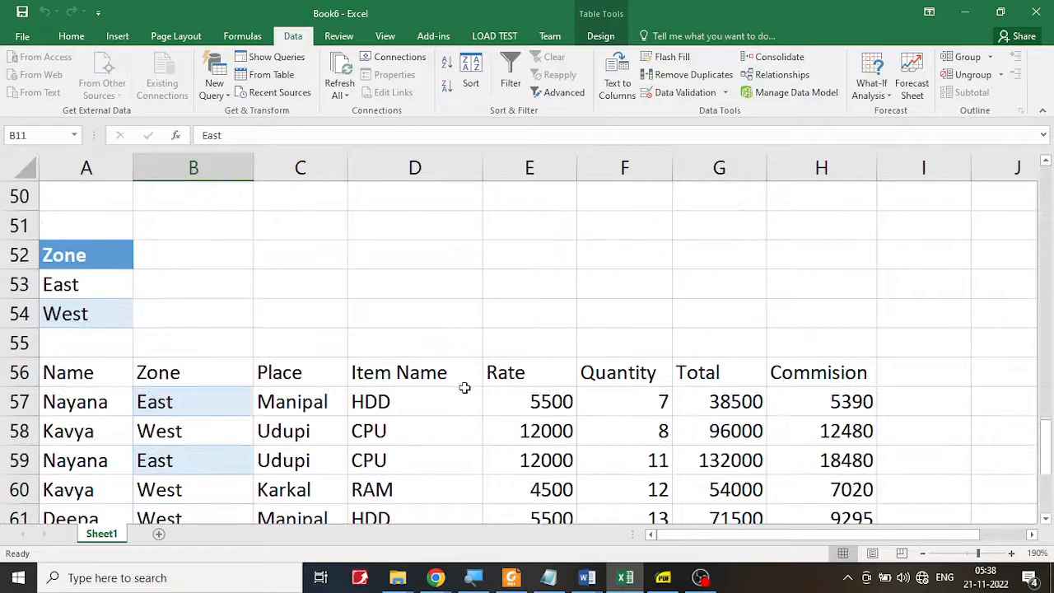
scroll(459, 396, up, 6)
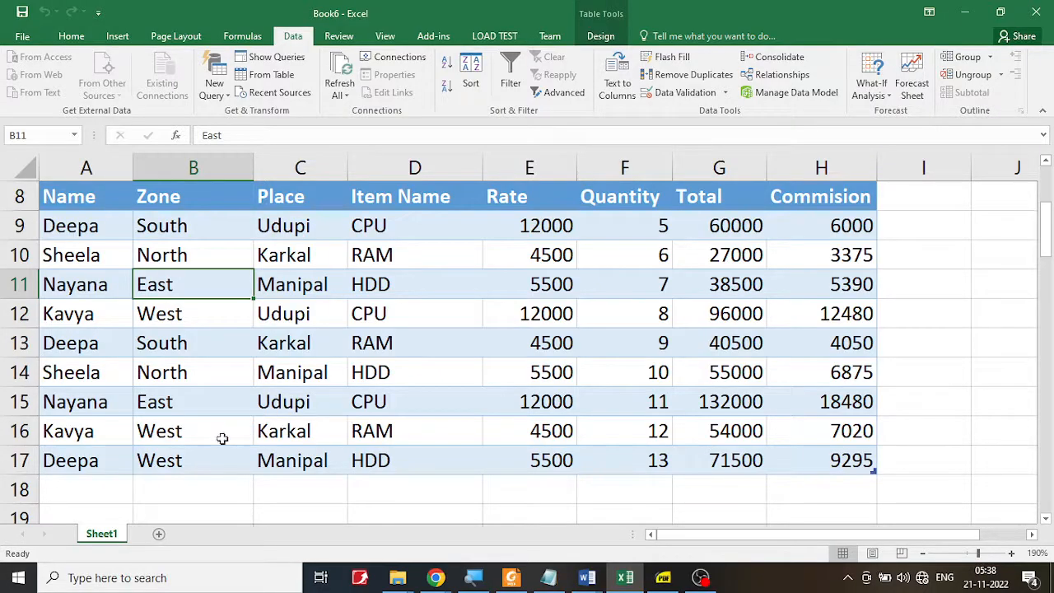
Change the source table quantities to 125 for the South record in F9 and 210 for the North record in F14.
double_click(650, 231)
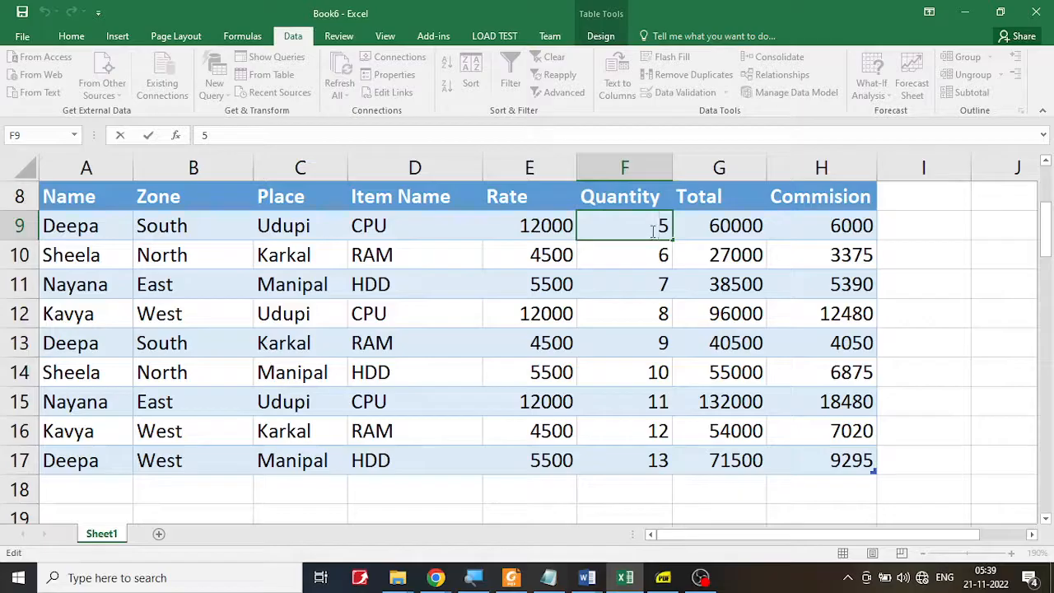
text(12)
double_click(640, 376)
text(2)
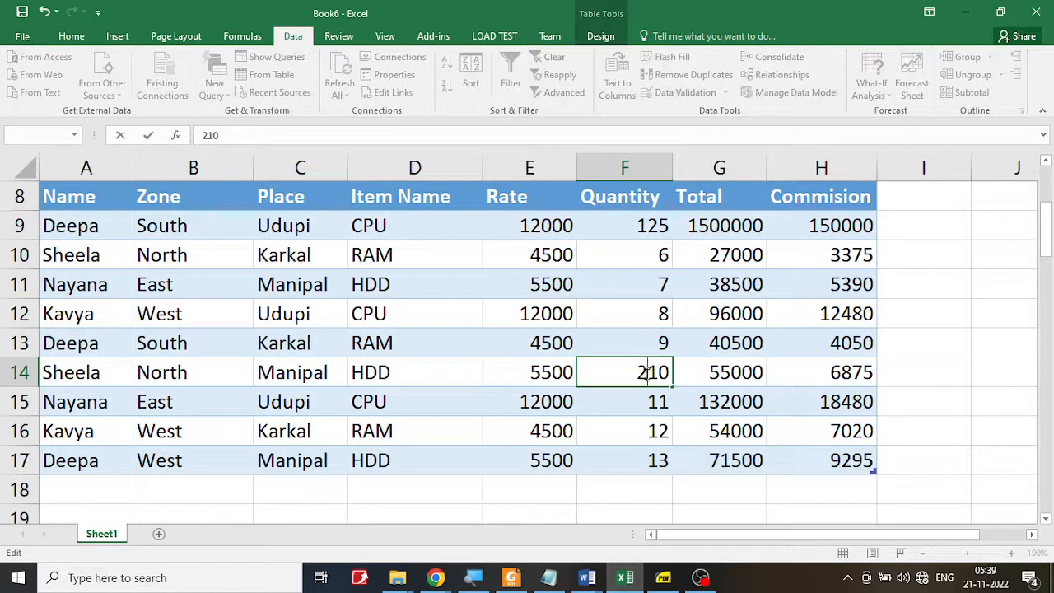
click(648, 404)
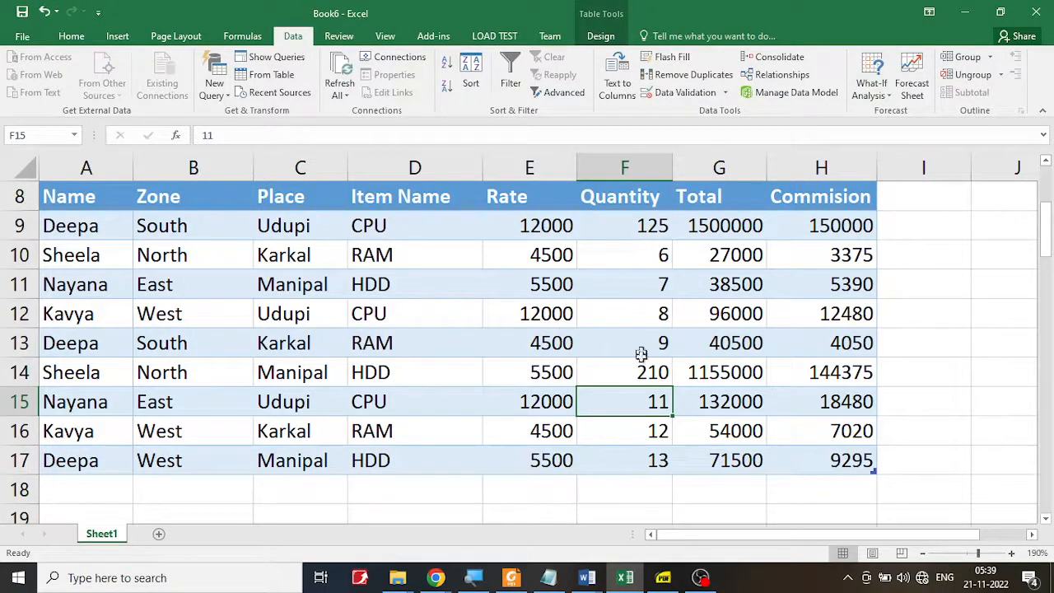
Clear the extracted header row in A68:H68.
scroll(326, 449, down, 5)
scroll(334, 445, down, 14)
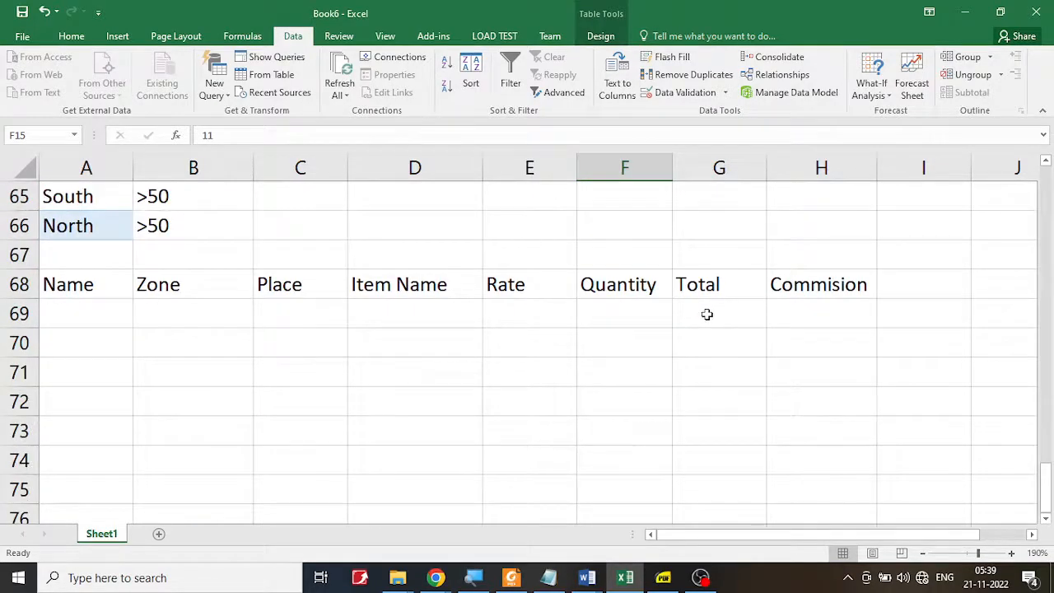
drag(55, 284, 811, 276)
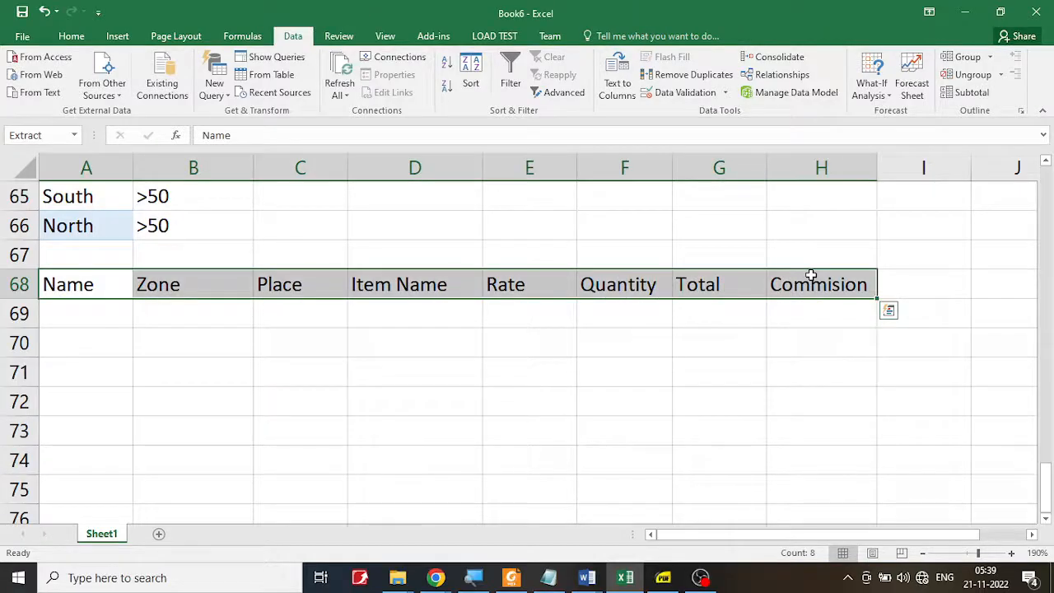
click(705, 280)
drag(74, 285, 827, 277)
key(Delete)
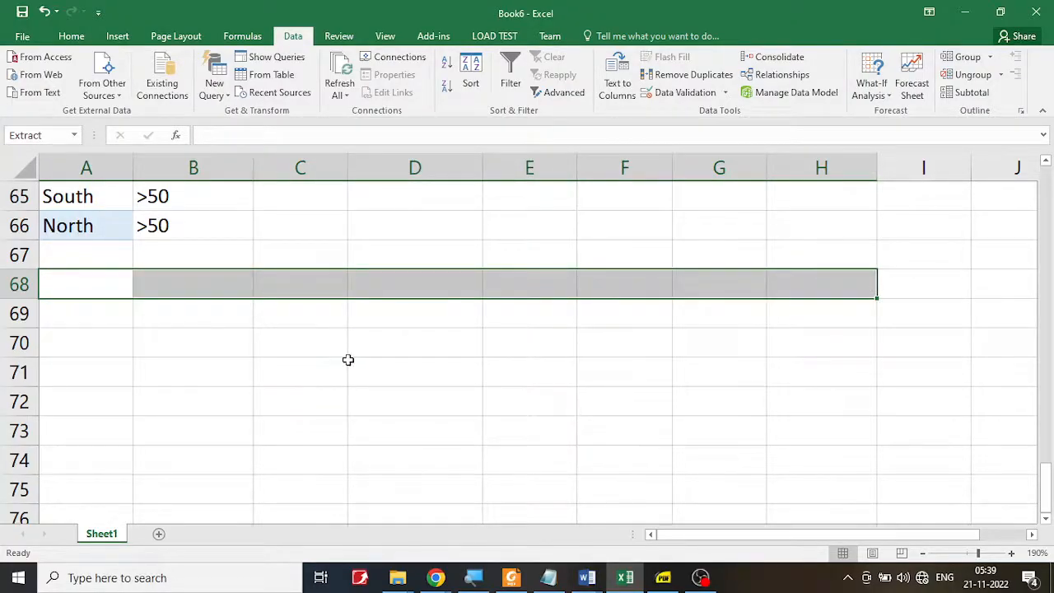
Return to the source sales table and review the edited quantities in F9 and F14.
scroll(348, 360, up, 2)
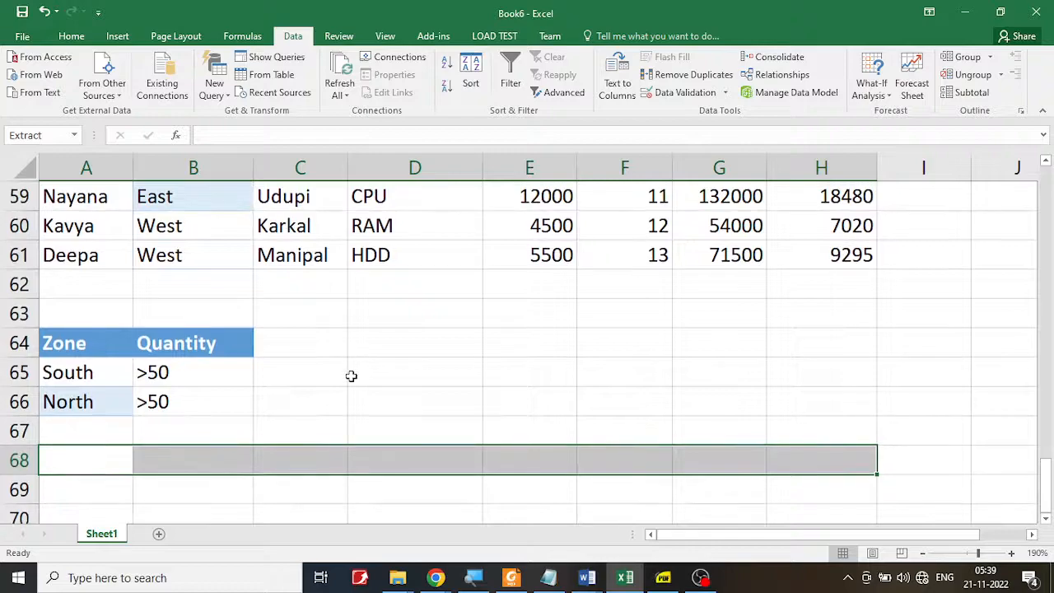
scroll(351, 375, up, 9)
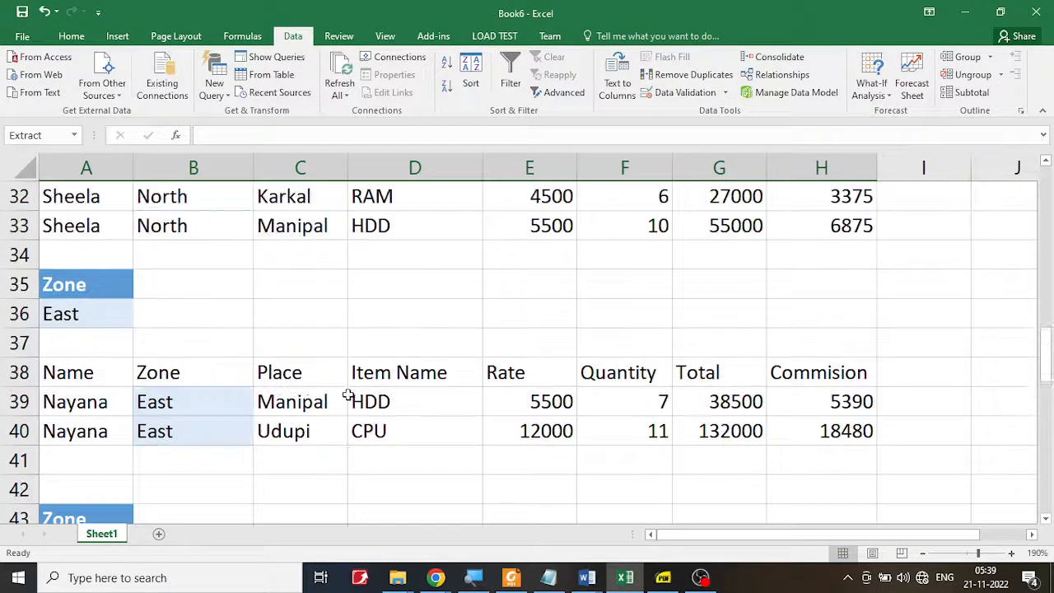
scroll(348, 397, up, 3)
scroll(348, 398, up, 3)
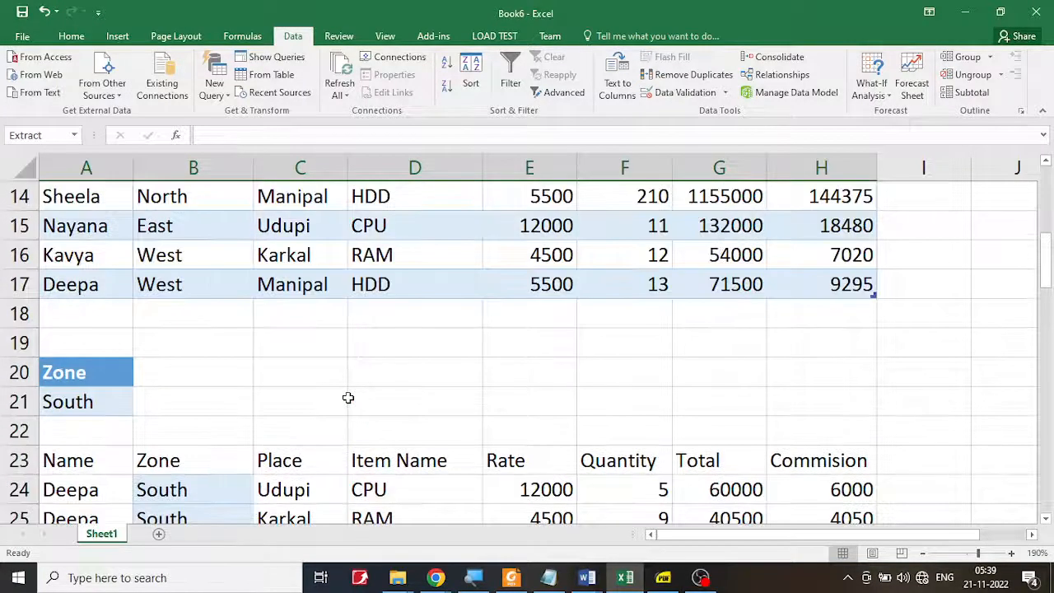
scroll(348, 398, up, 2)
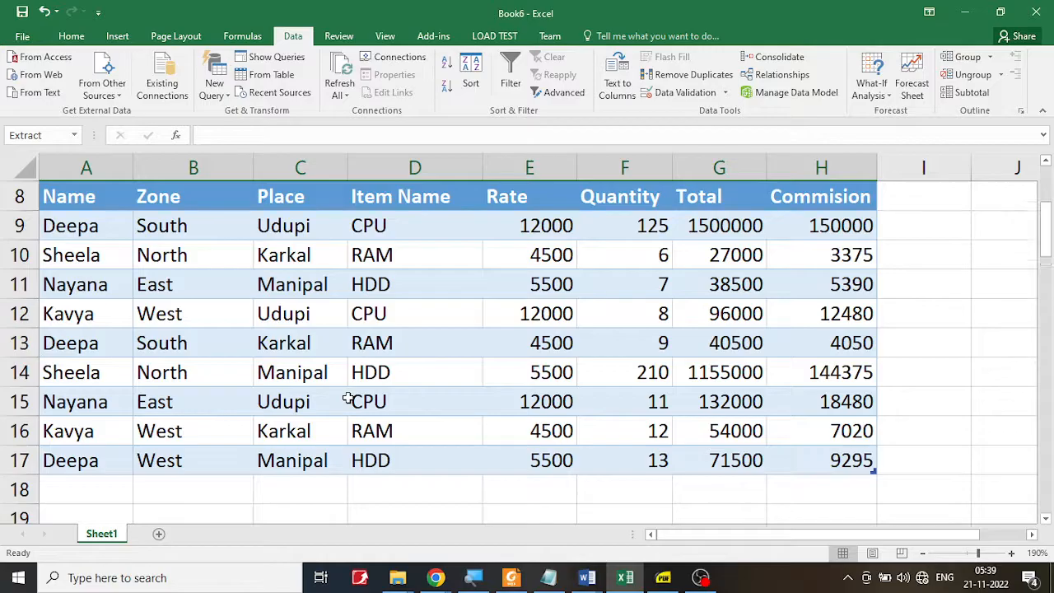
click(624, 227)
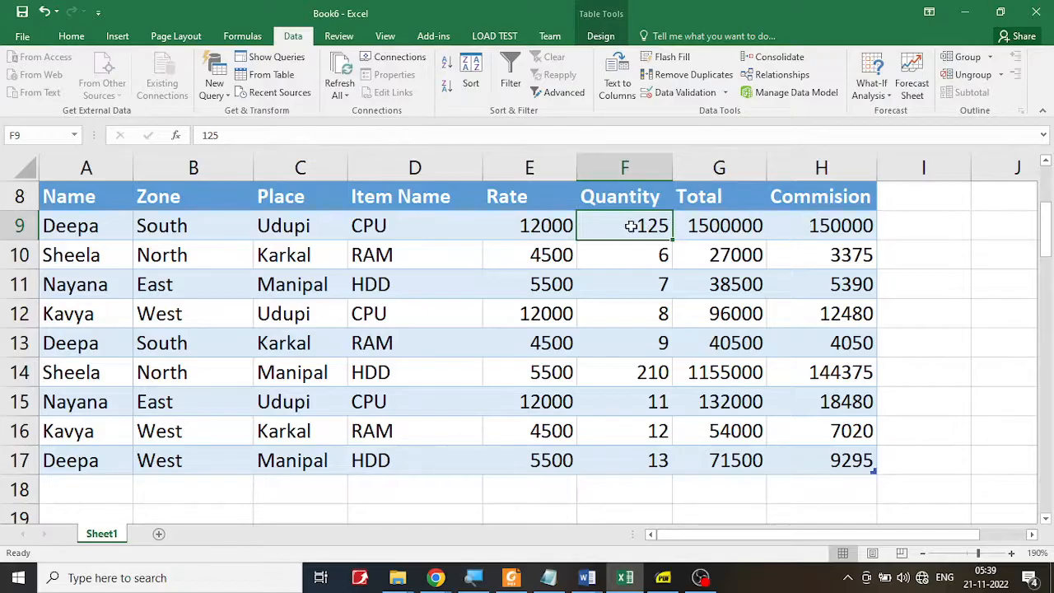
click(651, 374)
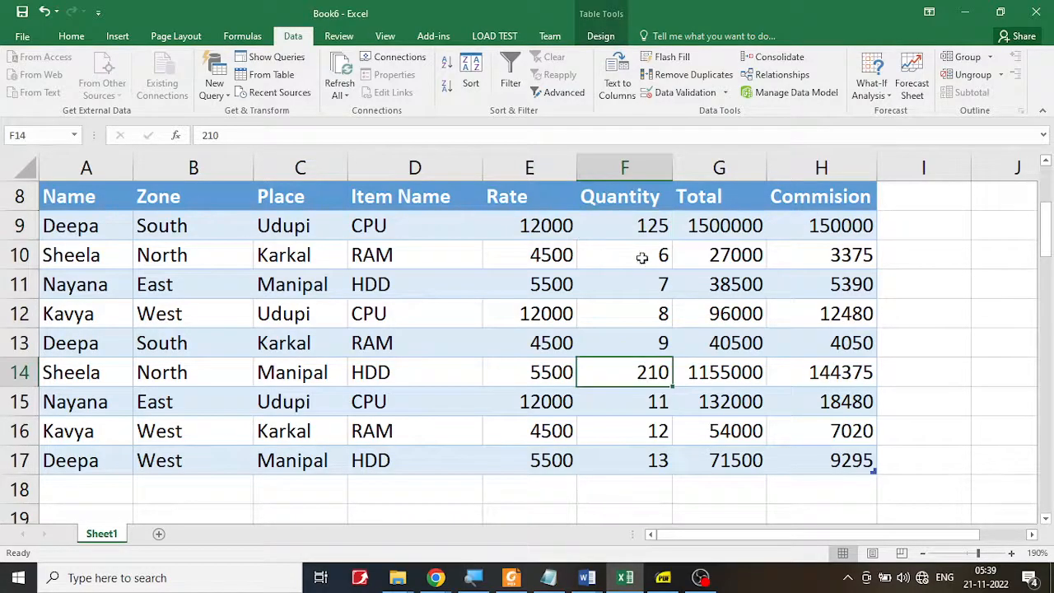
Check the edited quantities in F9 and F14 and the commission in H9, and look over the extracted South, North and East records.
click(640, 228)
click(654, 373)
click(639, 228)
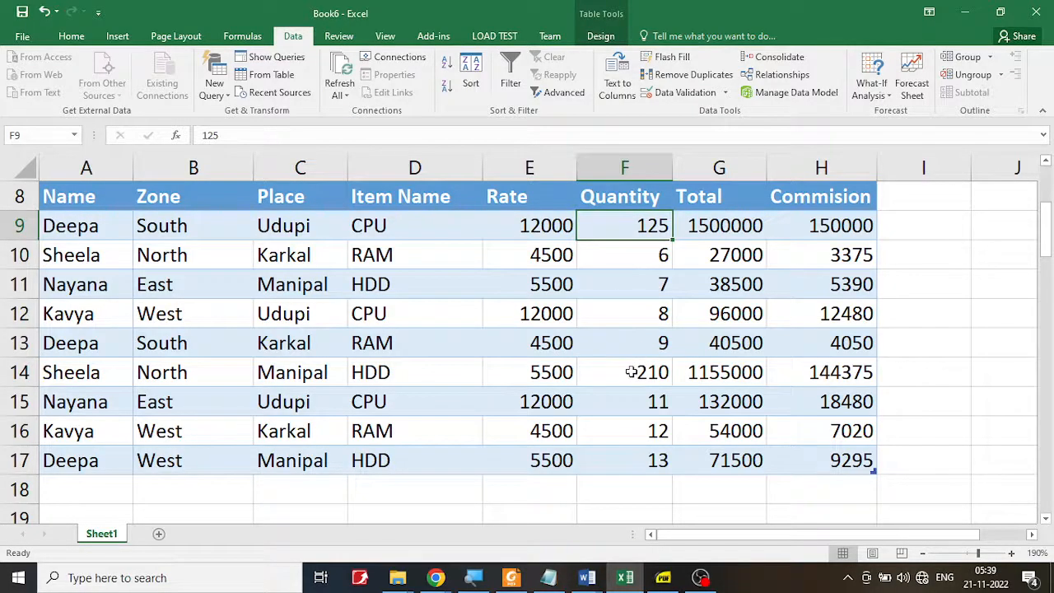
click(823, 230)
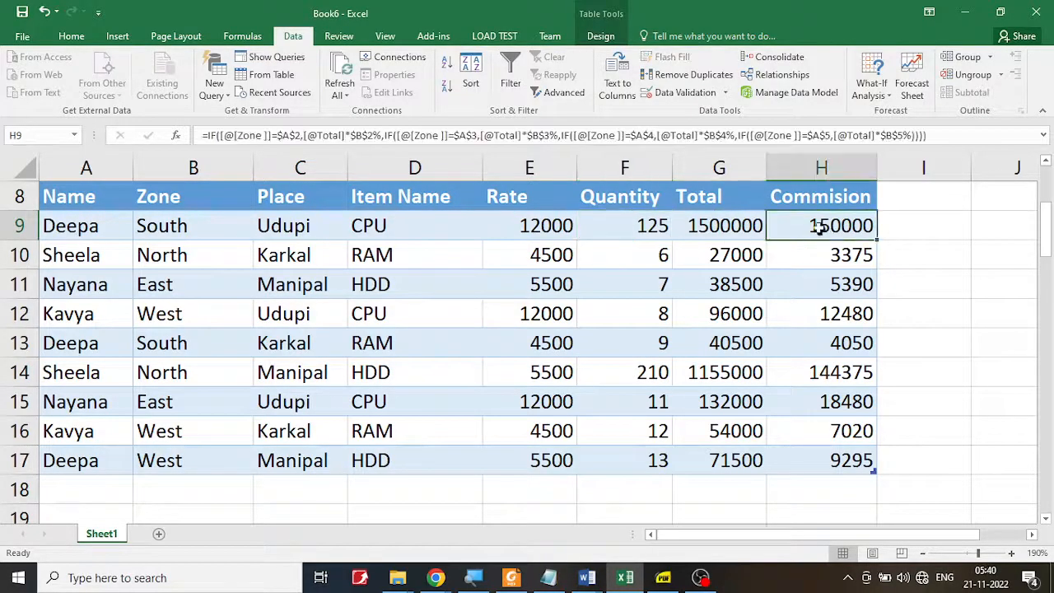
scroll(665, 409, down, 3)
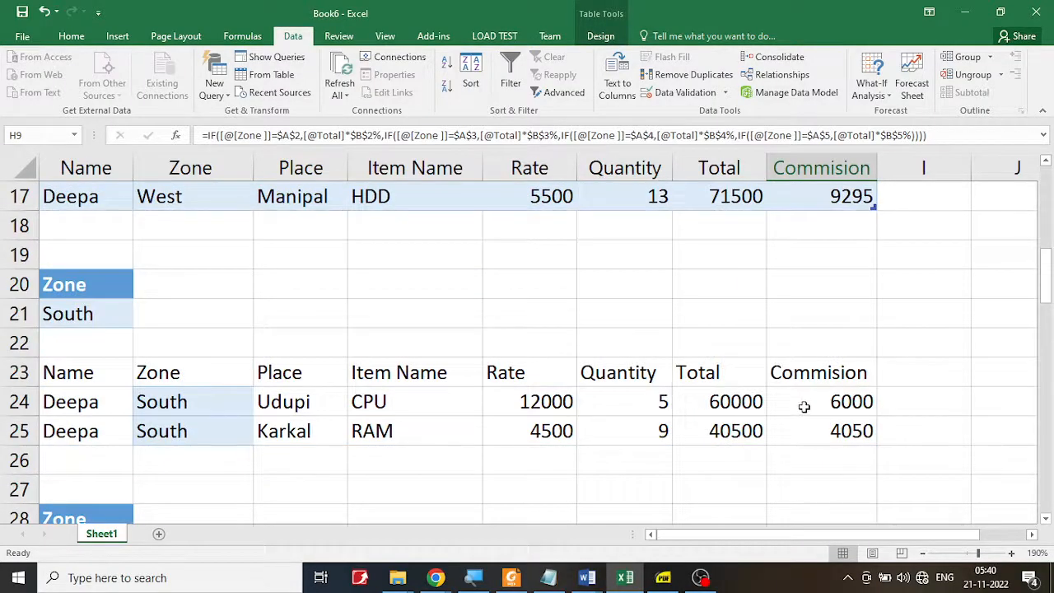
scroll(803, 405, down, 2)
scroll(804, 412, down, 1)
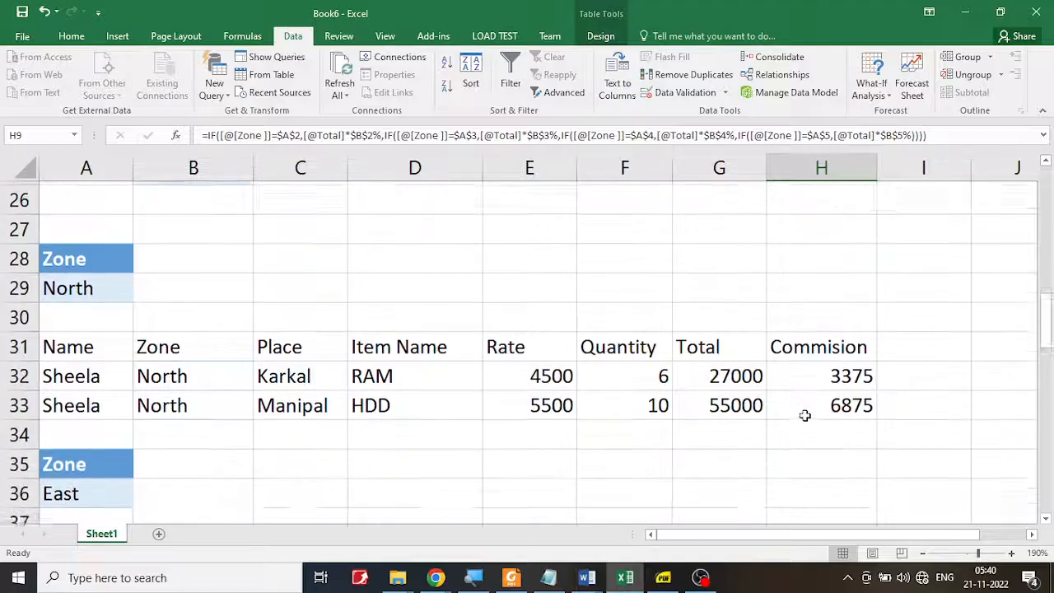
scroll(878, 409, down, 2)
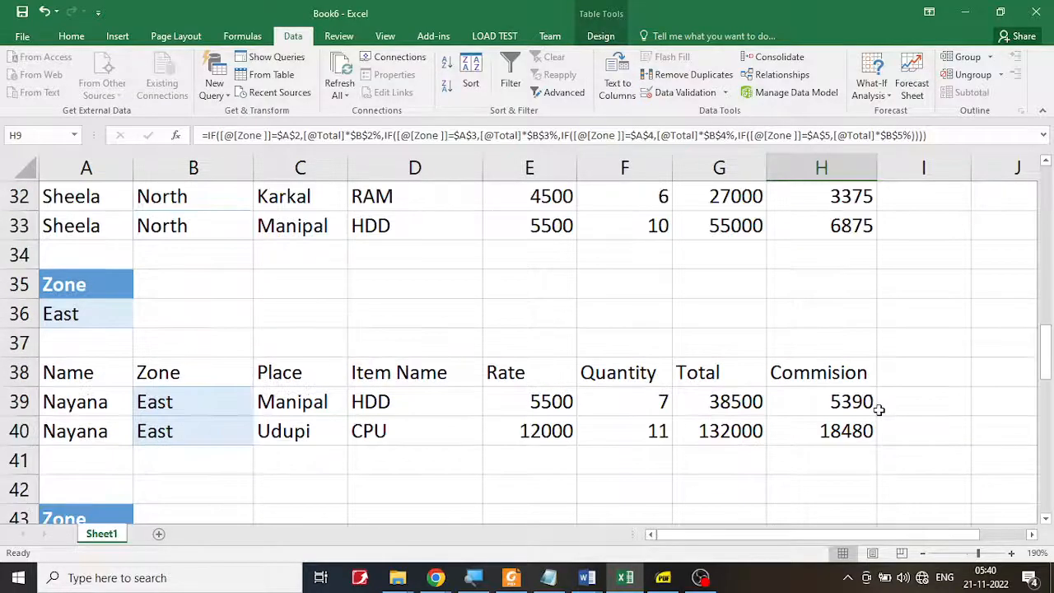
scroll(878, 410, up, 8)
scroll(878, 406, down, 6)
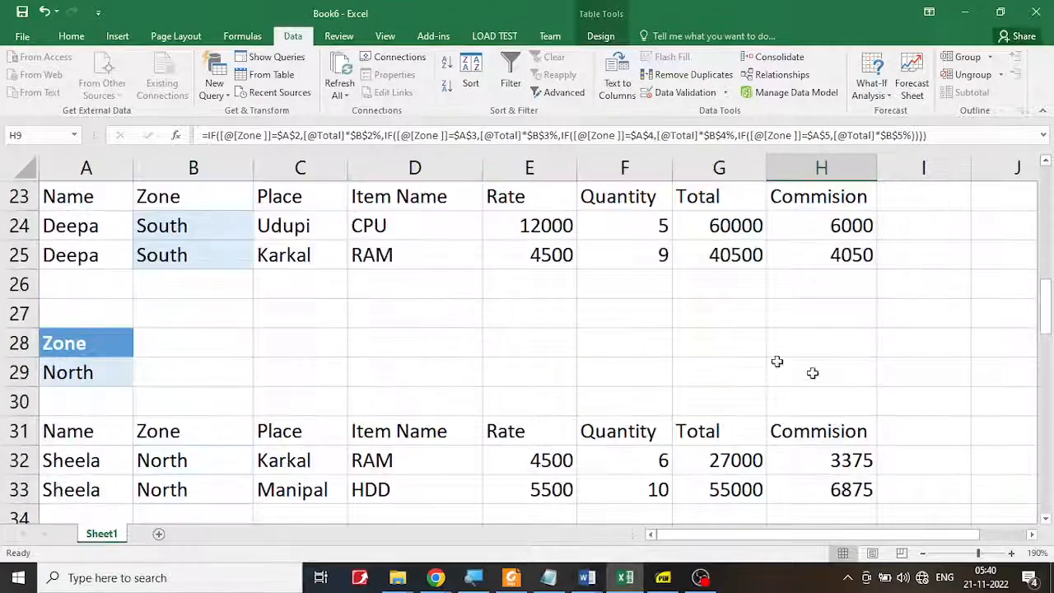
Compare the extracted South records in A23:H25 with the South rows of the source sales table.
scroll(330, 228, up, 1)
drag(62, 286, 864, 343)
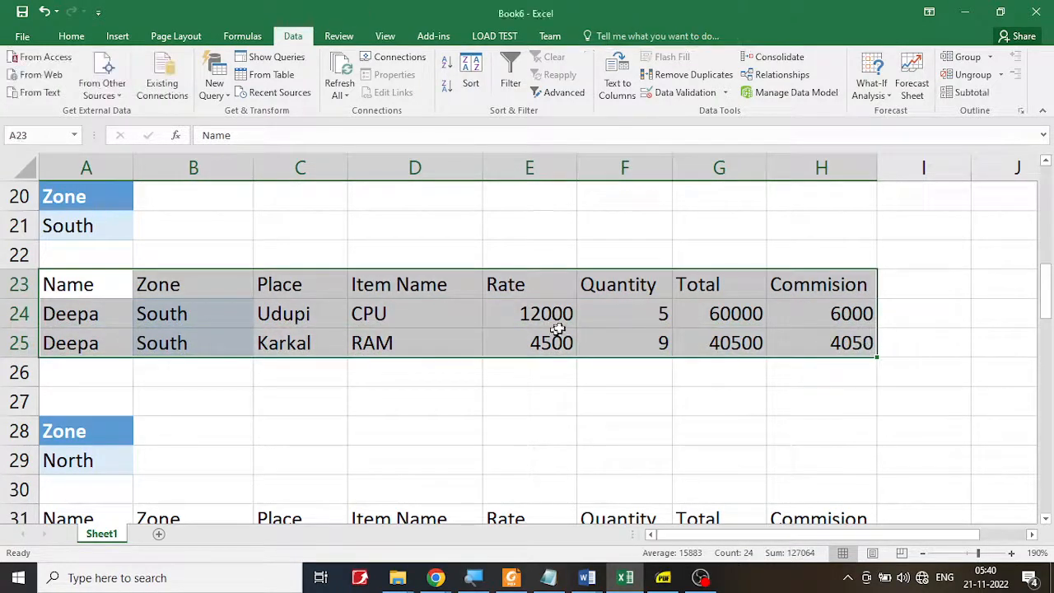
scroll(582, 345, up, 4)
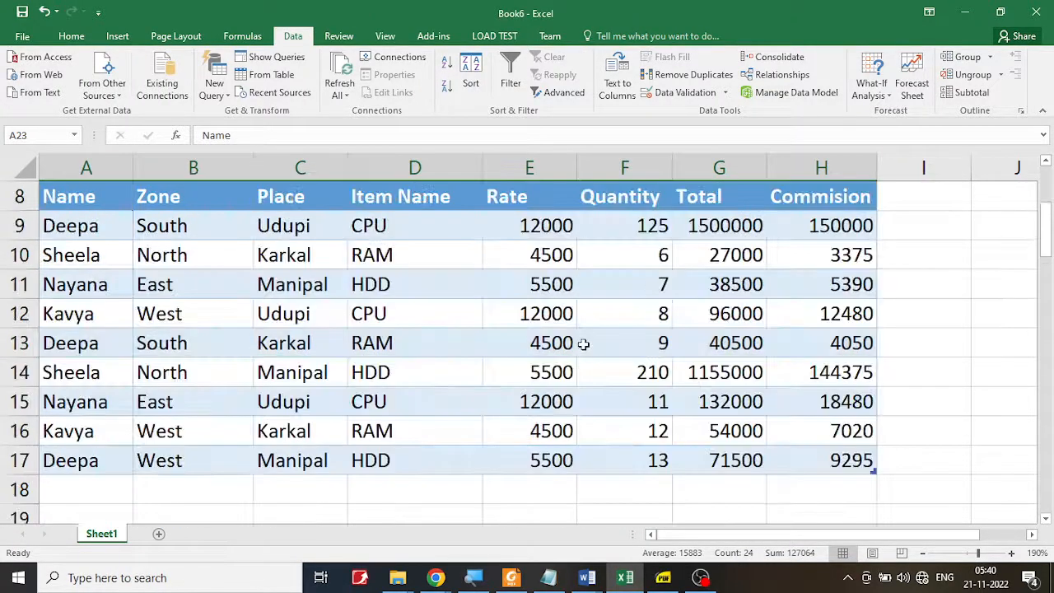
scroll(547, 282, down, 4)
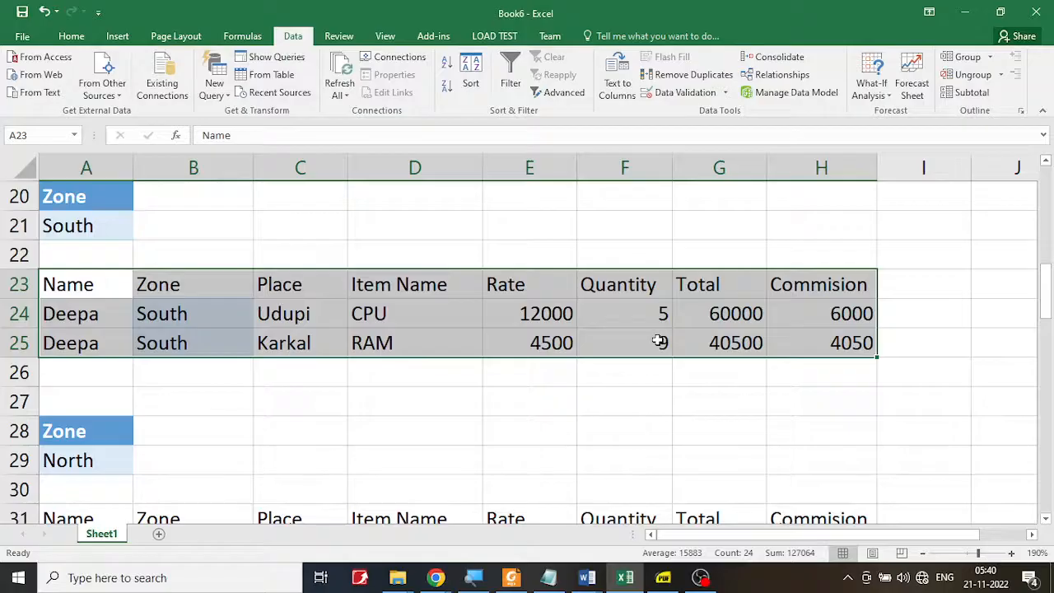
scroll(141, 314, up, 3)
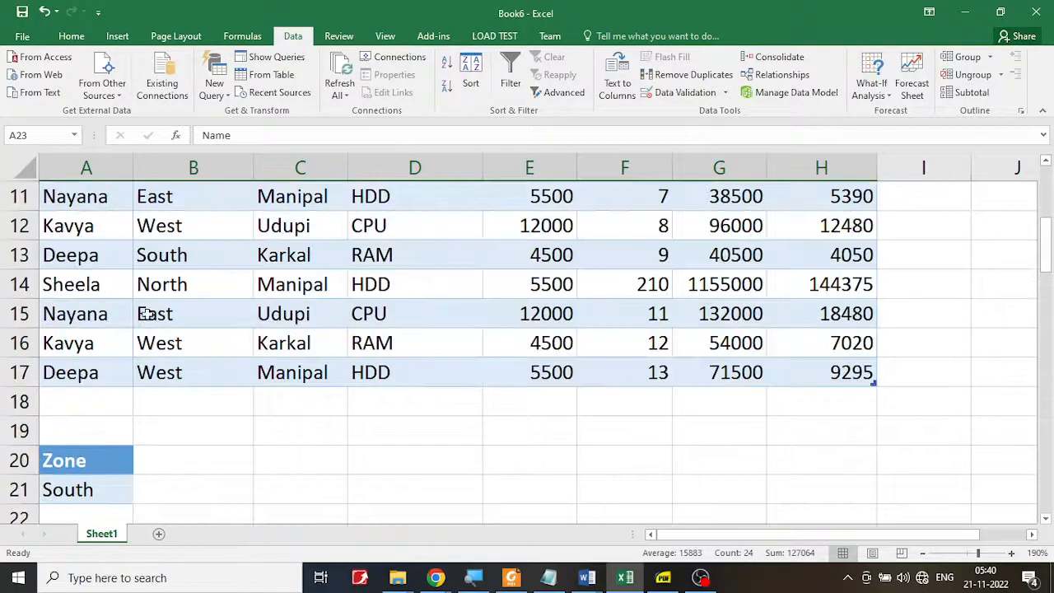
click(153, 254)
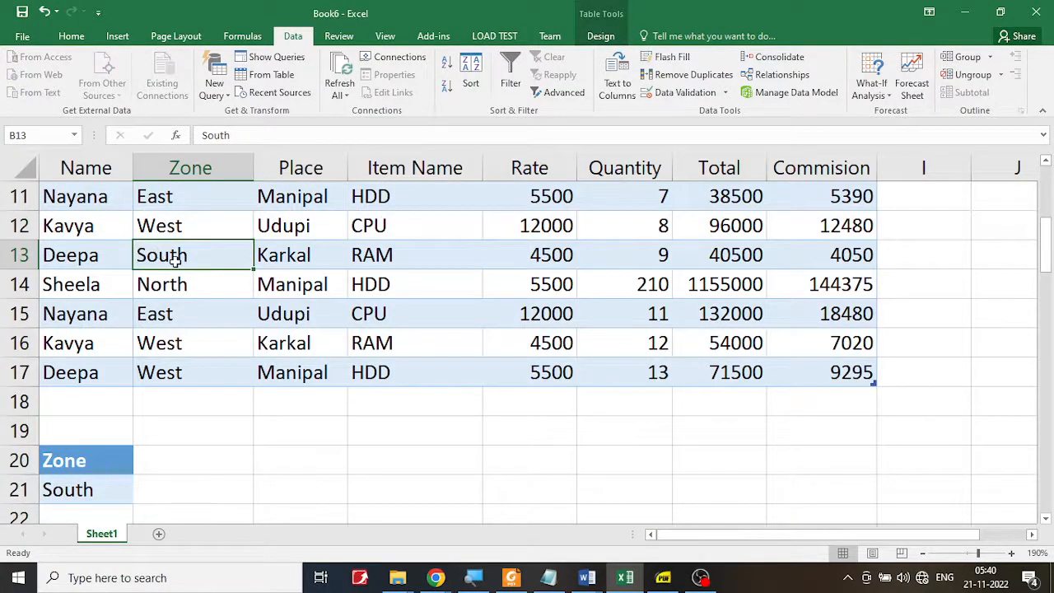
scroll(198, 306, down, 4)
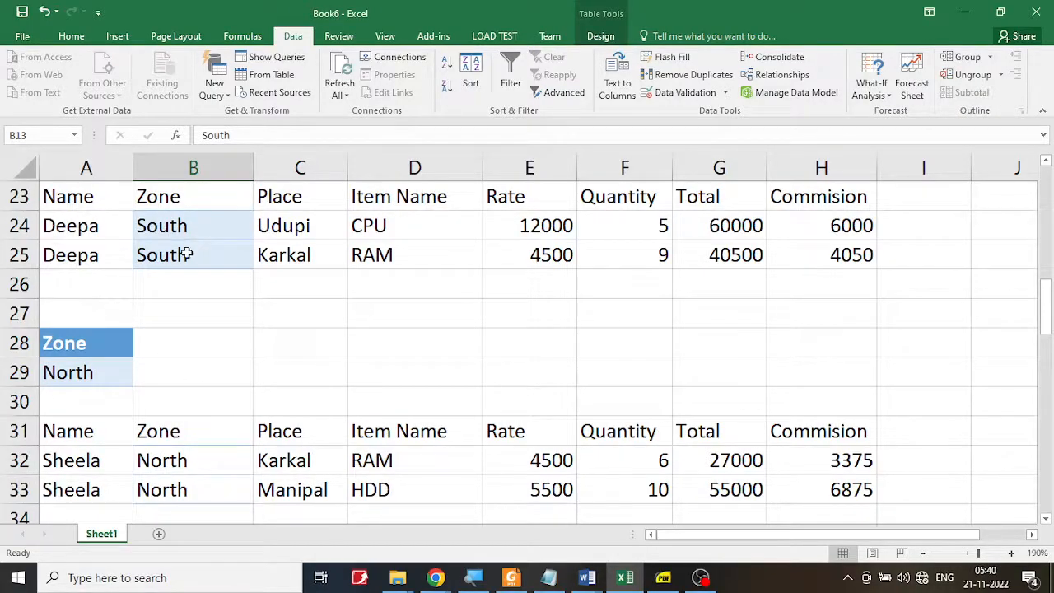
scroll(181, 265, up, 3)
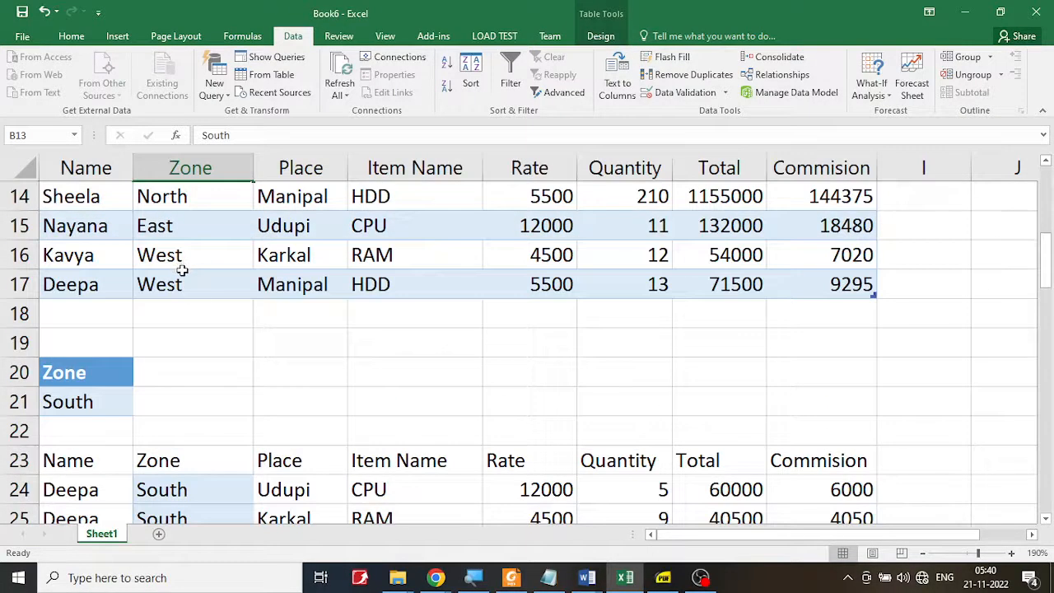
scroll(182, 270, up, 1)
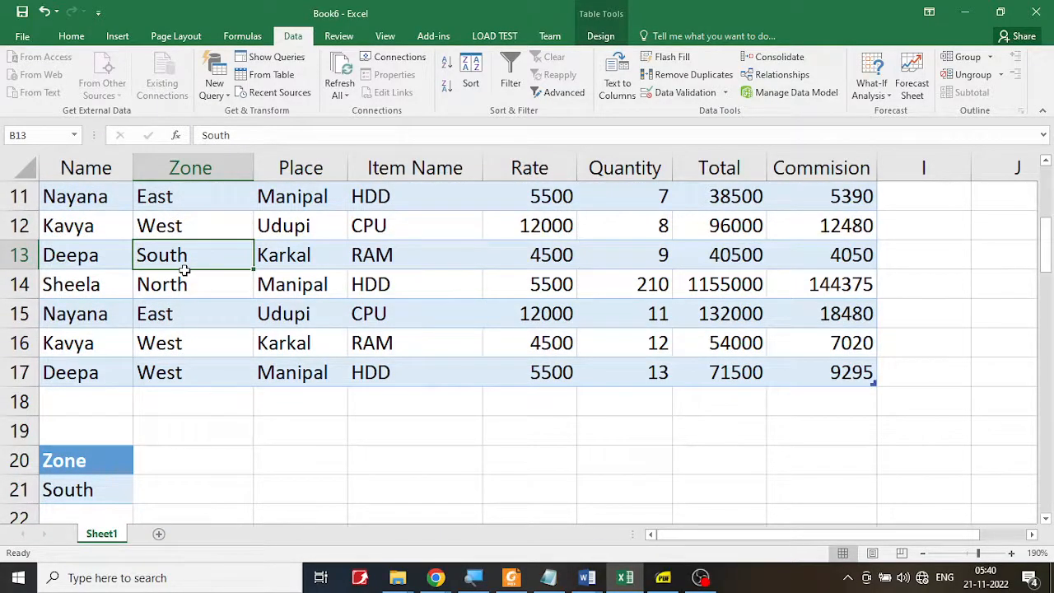
Run Advanced Filter on A8:H17 with criteria range A64:B66, copying the matching records to A68:H68.
scroll(184, 269, down, 16)
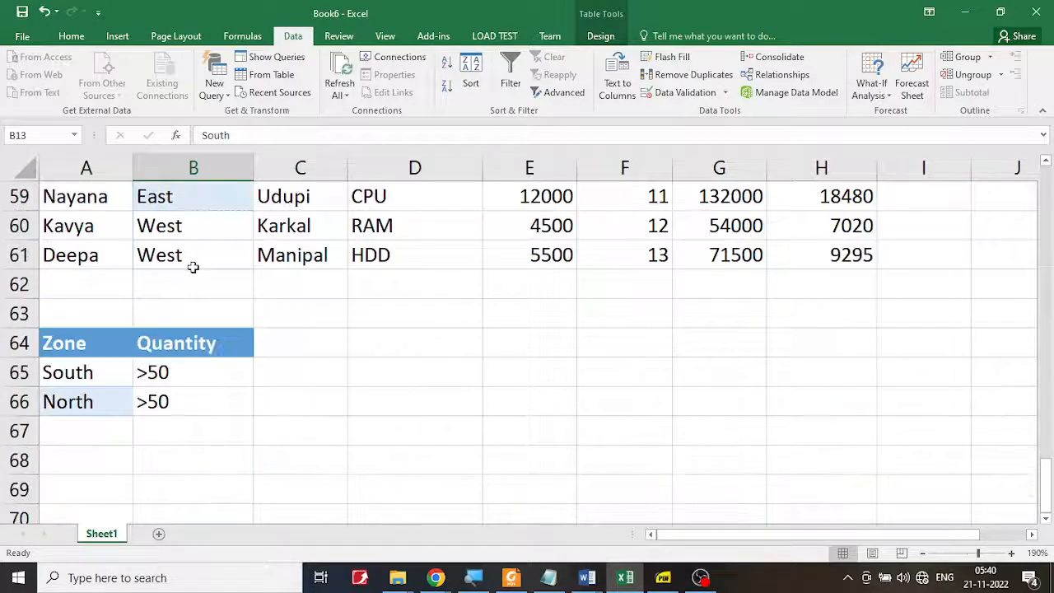
scroll(193, 267, up, 18)
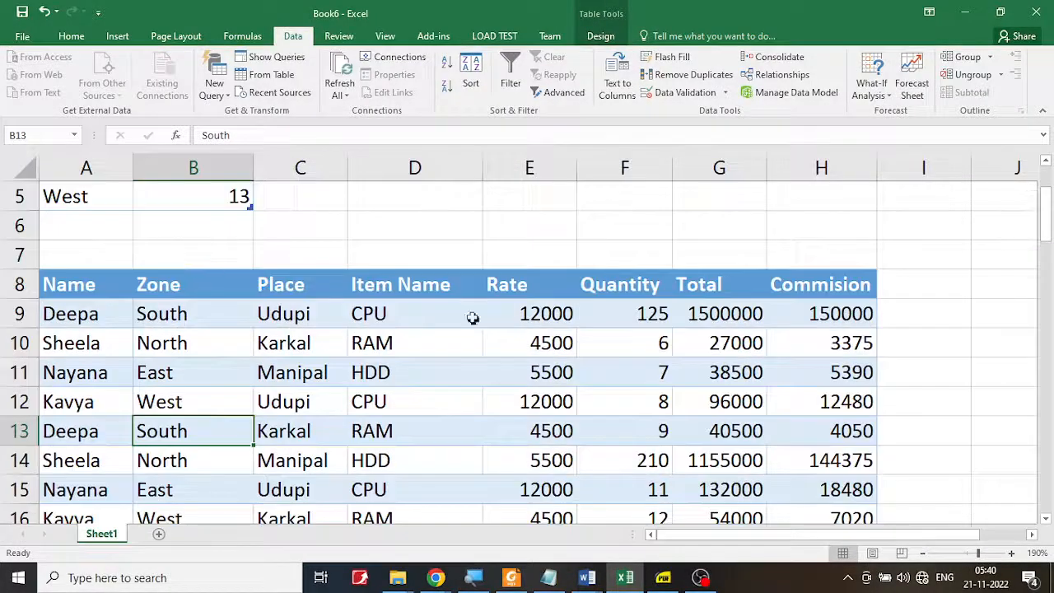
click(409, 354)
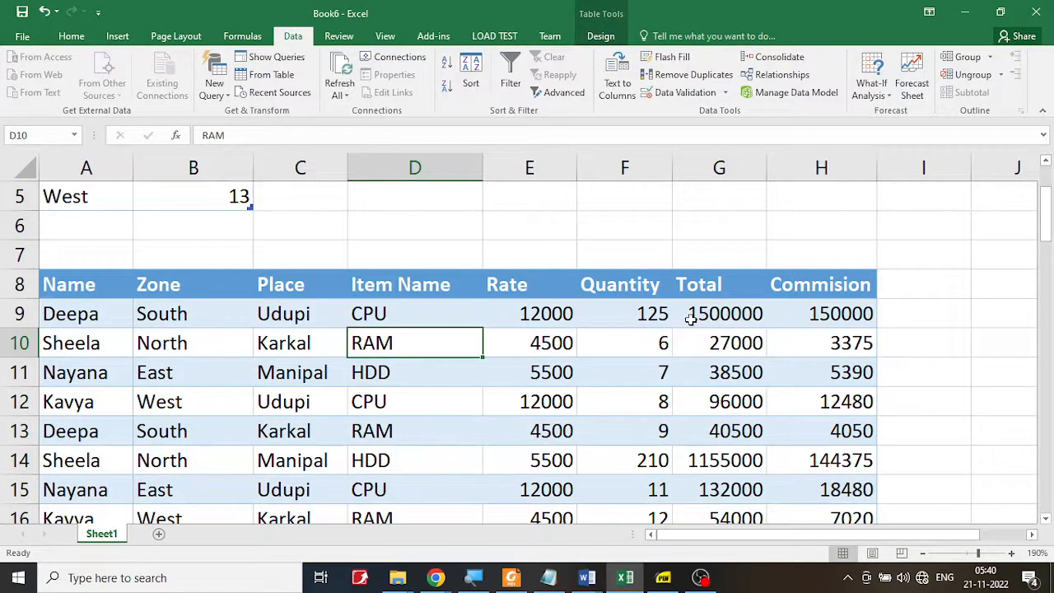
click(401, 374)
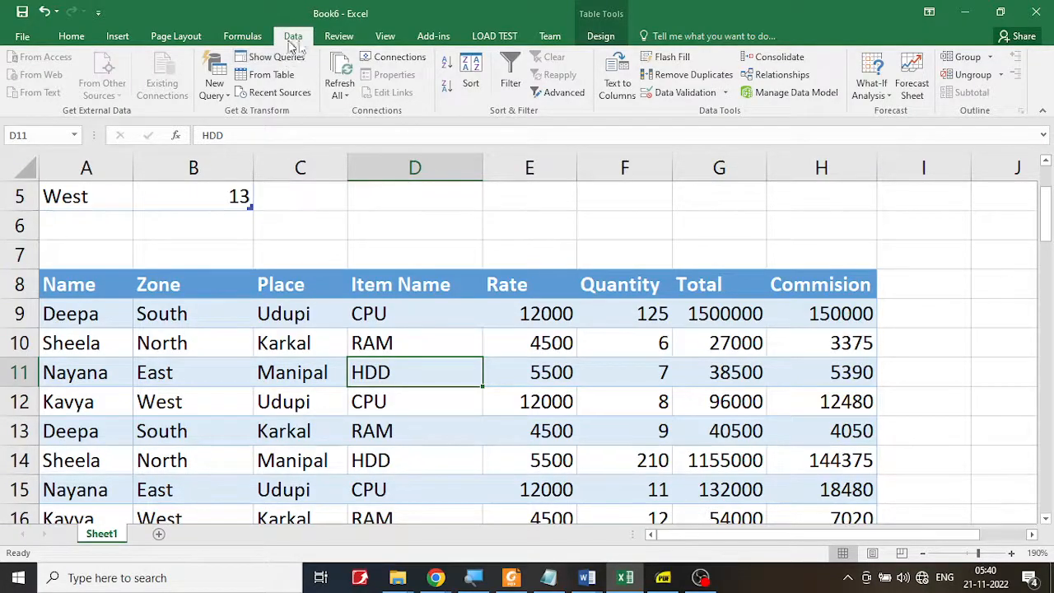
click(557, 95)
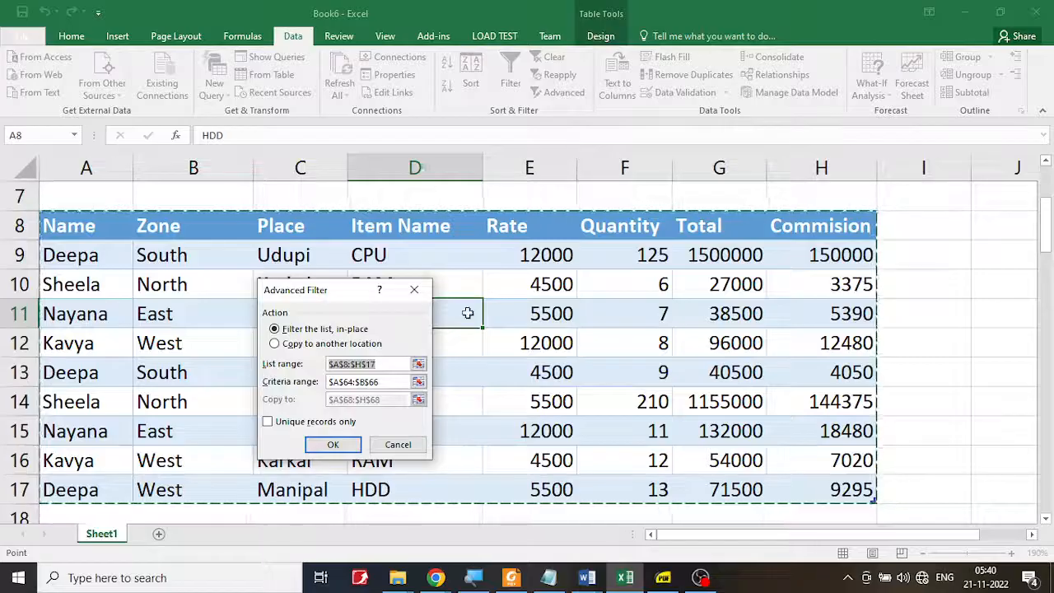
drag(1044, 218, 1003, 544)
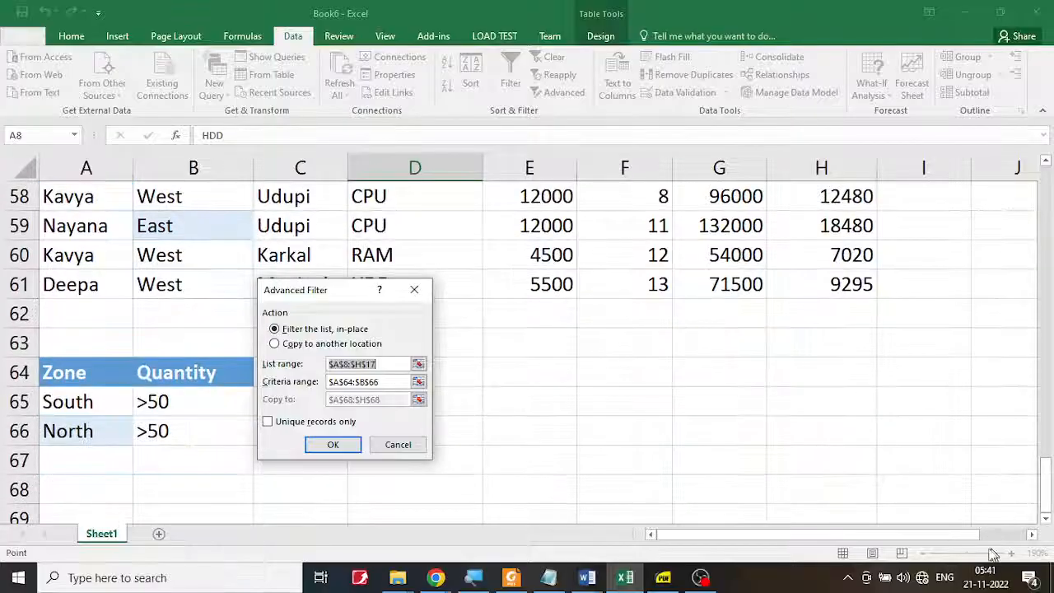
click(366, 382)
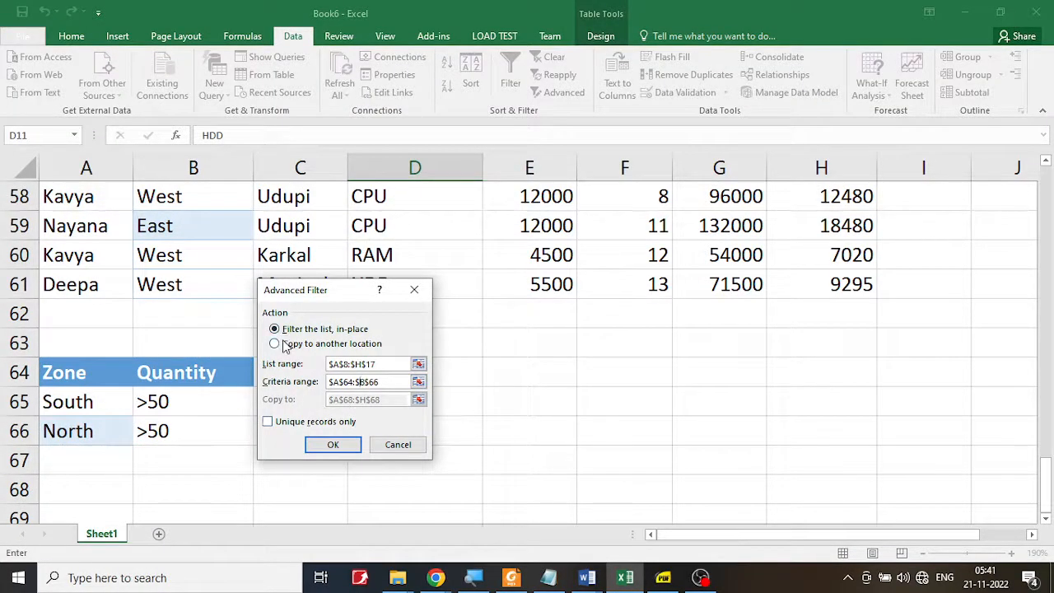
click(284, 344)
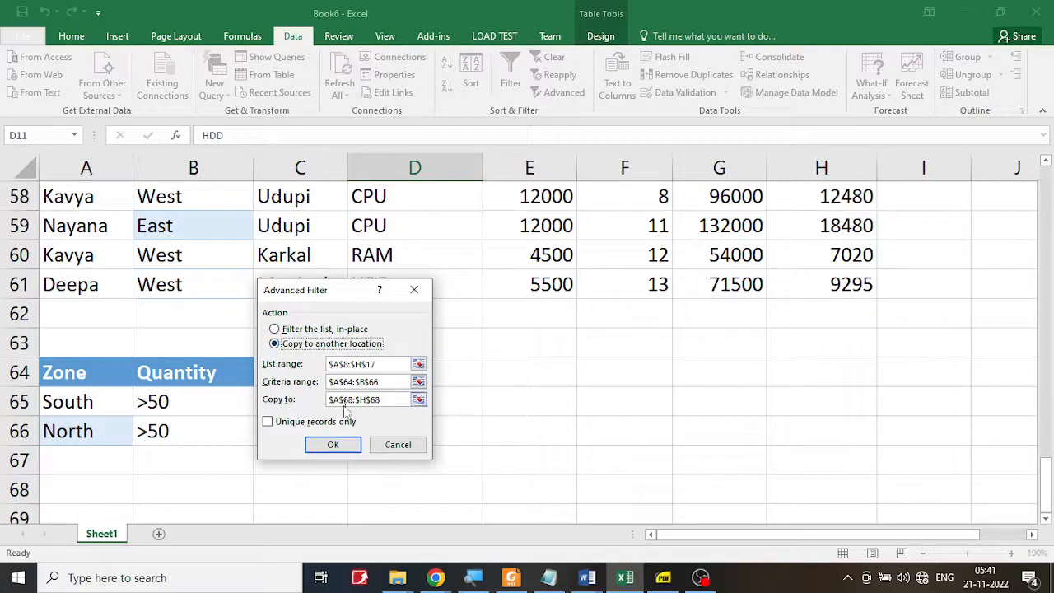
click(332, 443)
Check the extracted records in A69:H70 against the >50 criteria for South and North, and switch to the lab assignment PDF.
scroll(437, 418, up, 16)
scroll(437, 418, down, 4)
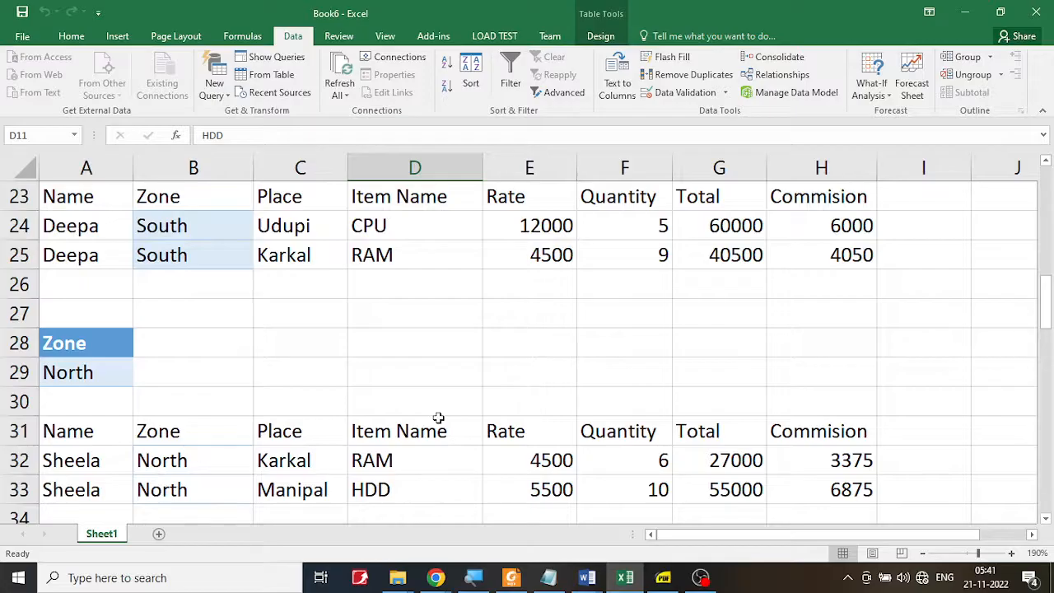
scroll(438, 418, down, 12)
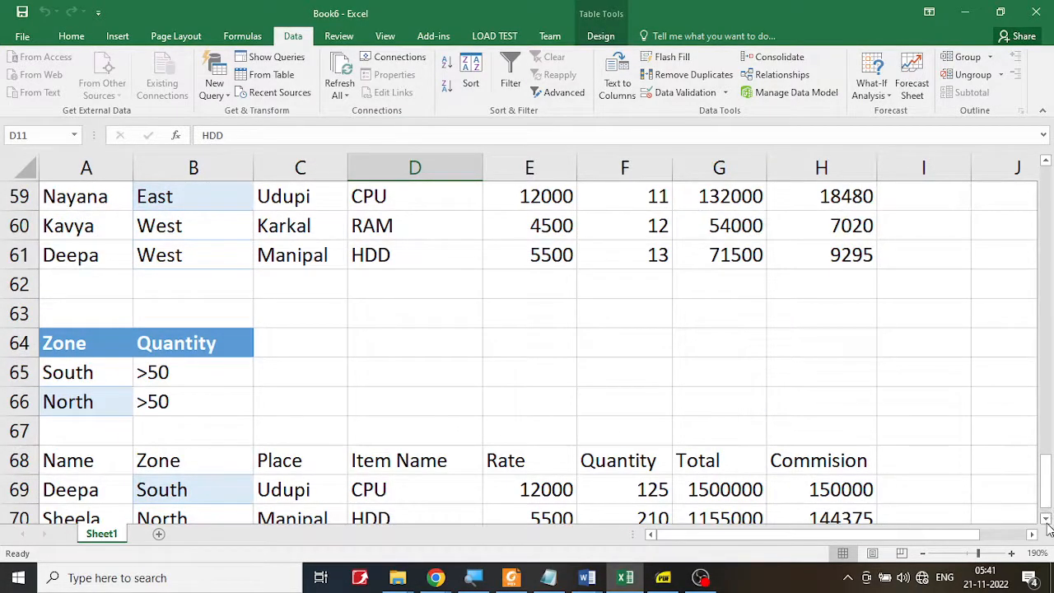
scroll(1049, 529, down, 1)
click(647, 401)
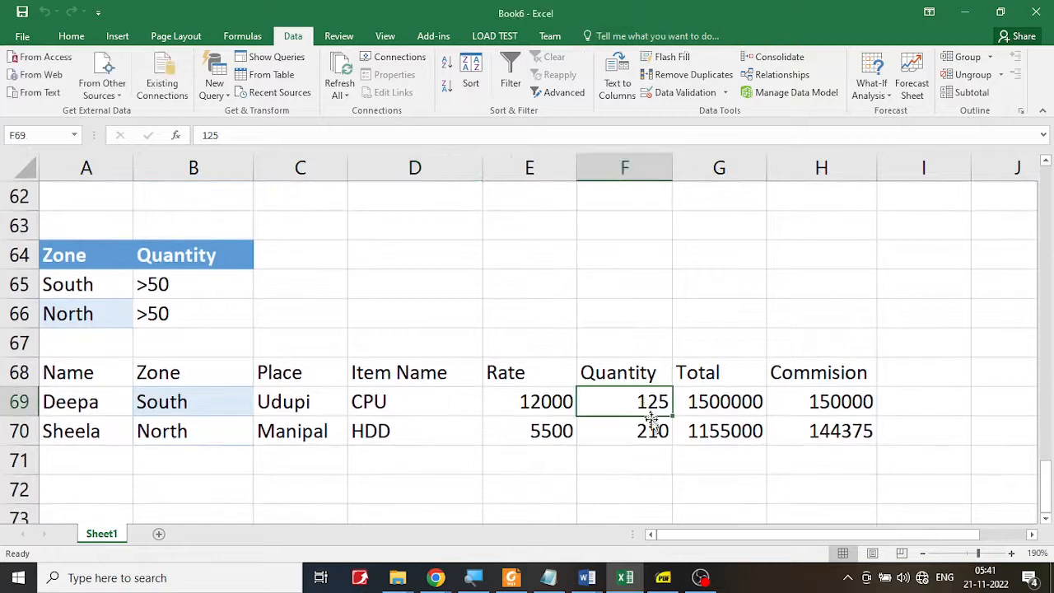
click(652, 430)
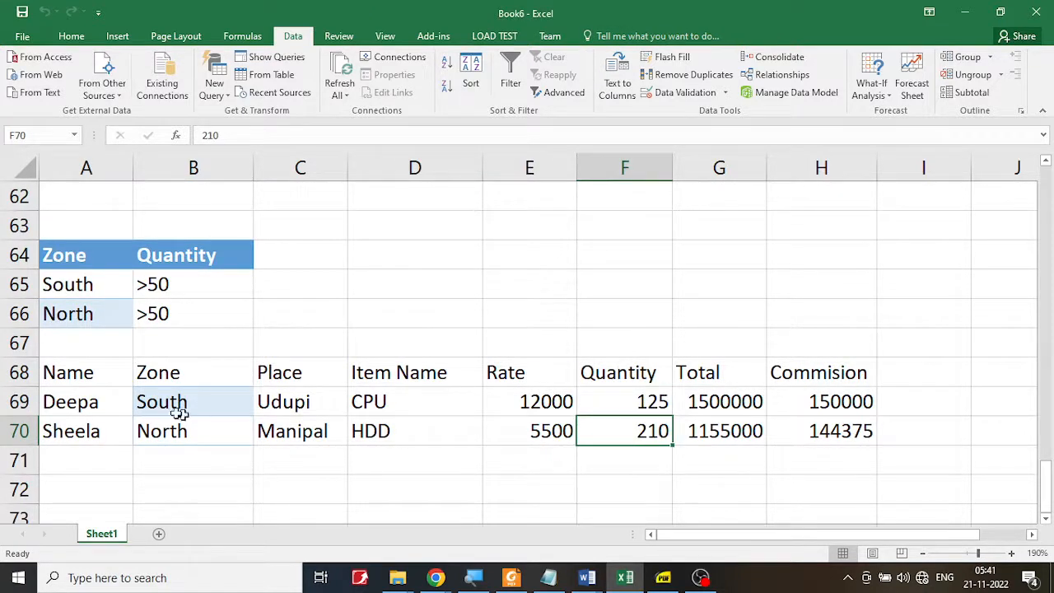
drag(51, 401, 865, 426)
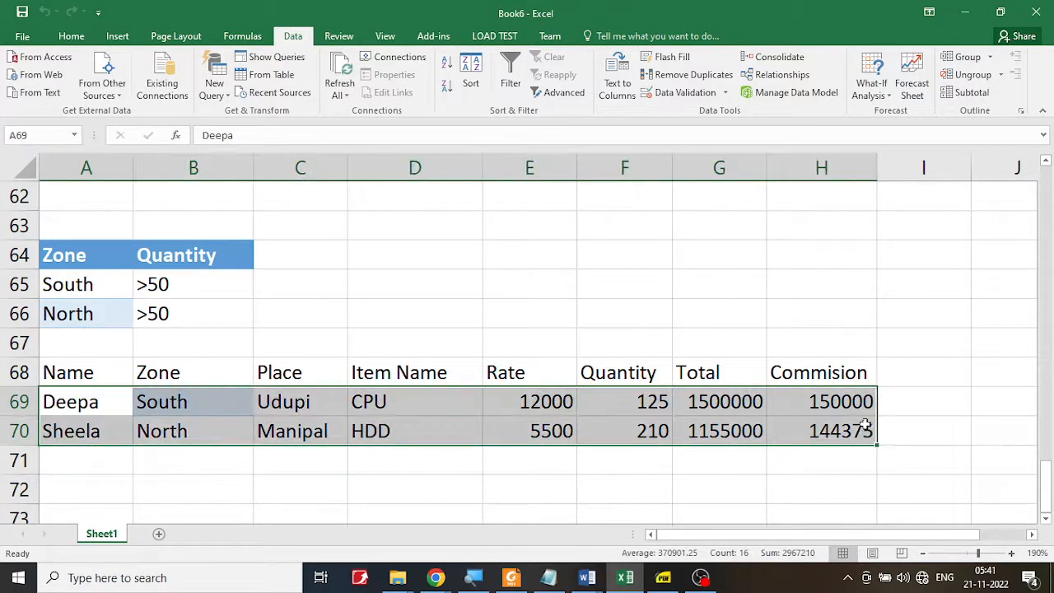
click(662, 577)
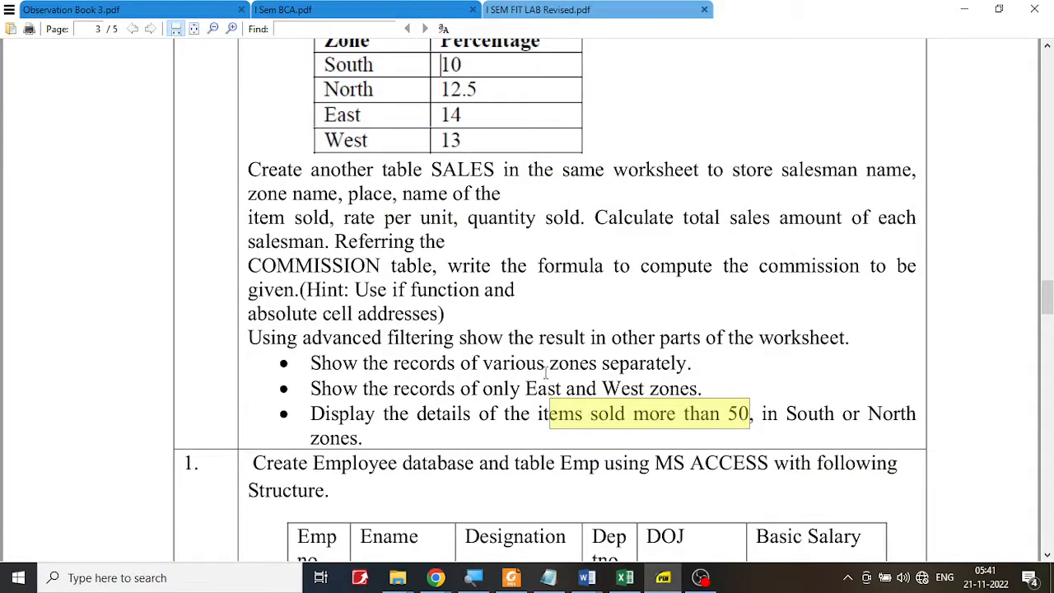